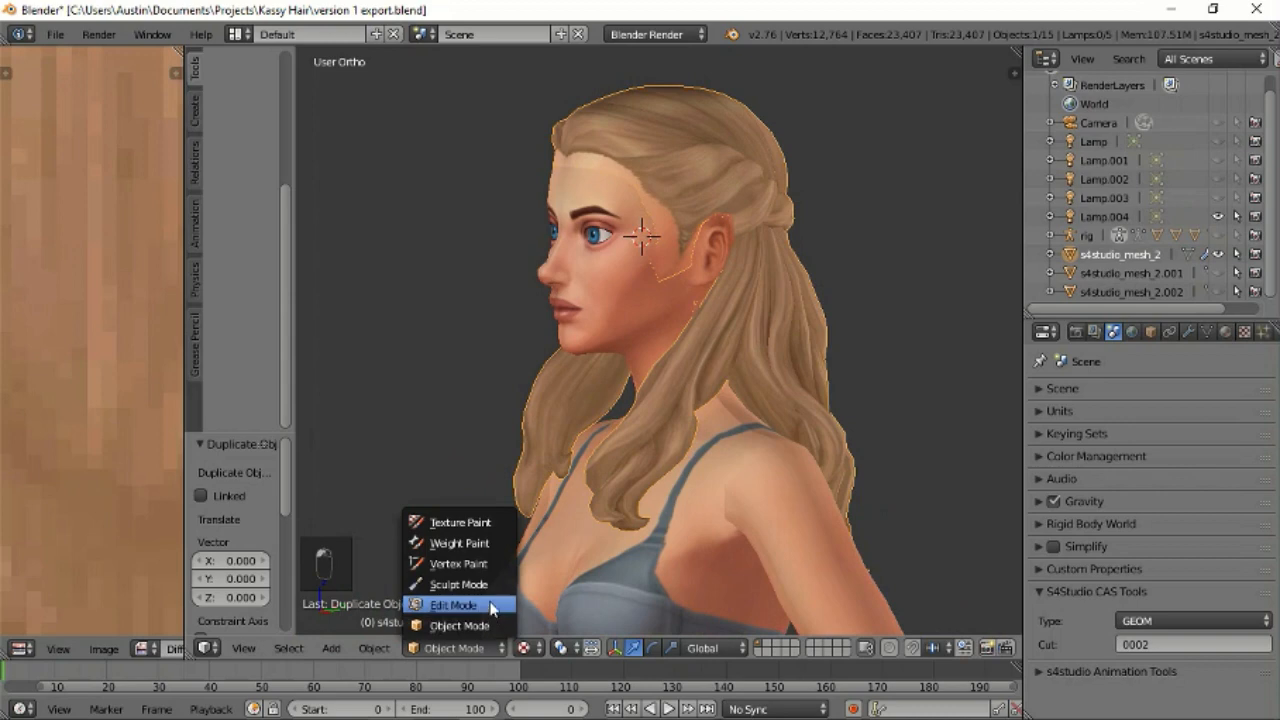
Enable selecting through the hair mesh and circle-select the lower part of the front lock on the character's left side.
middle_drag(715, 428, 678, 482)
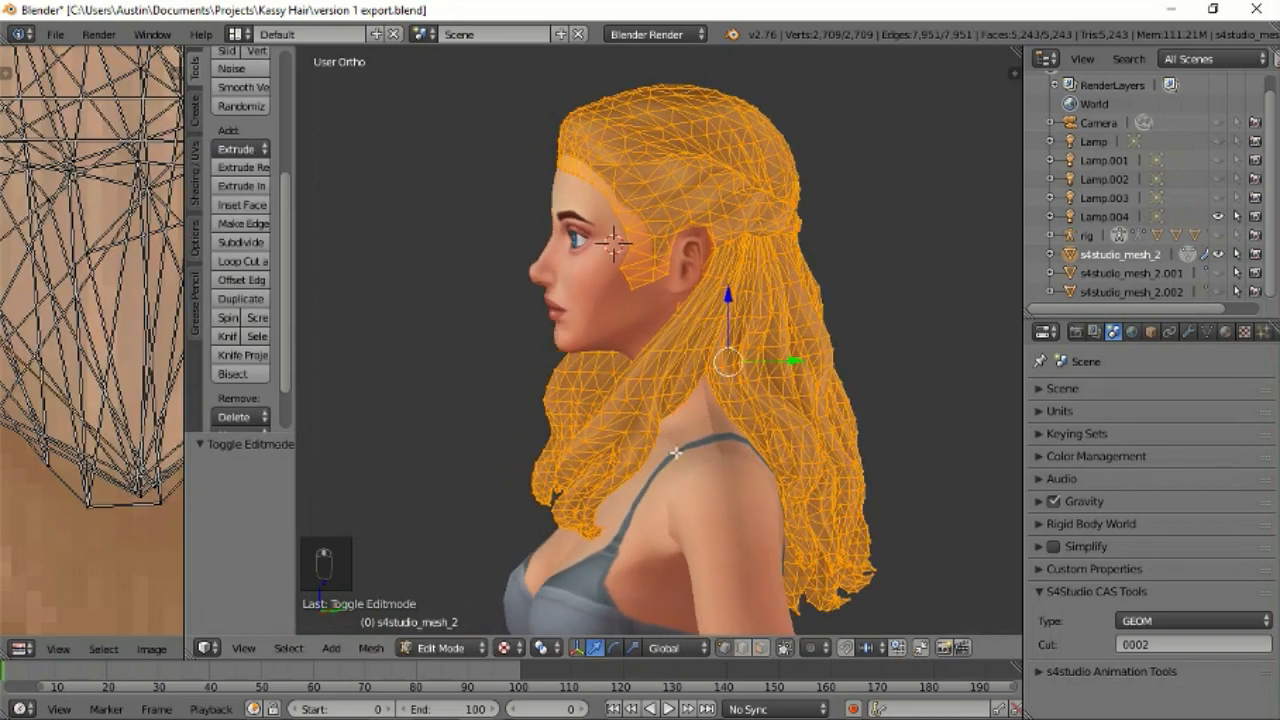
middle_drag(740, 545, 790, 600)
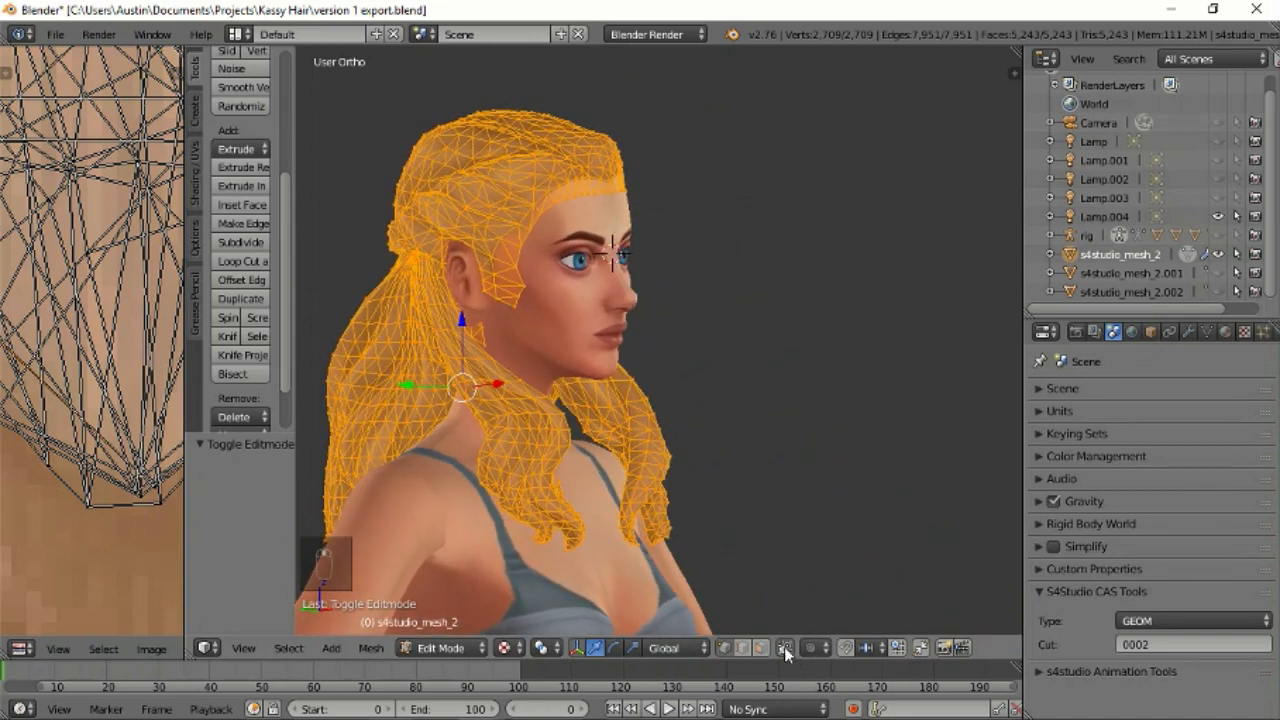
click(784, 647)
right_click(691, 558)
key(c)
mouse_move(680, 535)
mouse_down()
mouse_move(664, 532)
mouse_move(666, 470)
mouse_up()
right_click(666, 474)
Extend the circle selection up the left front lock to just below chin height.
shift+middle_drag(666, 488, 704, 488)
key(c)
drag(710, 487, 673, 430)
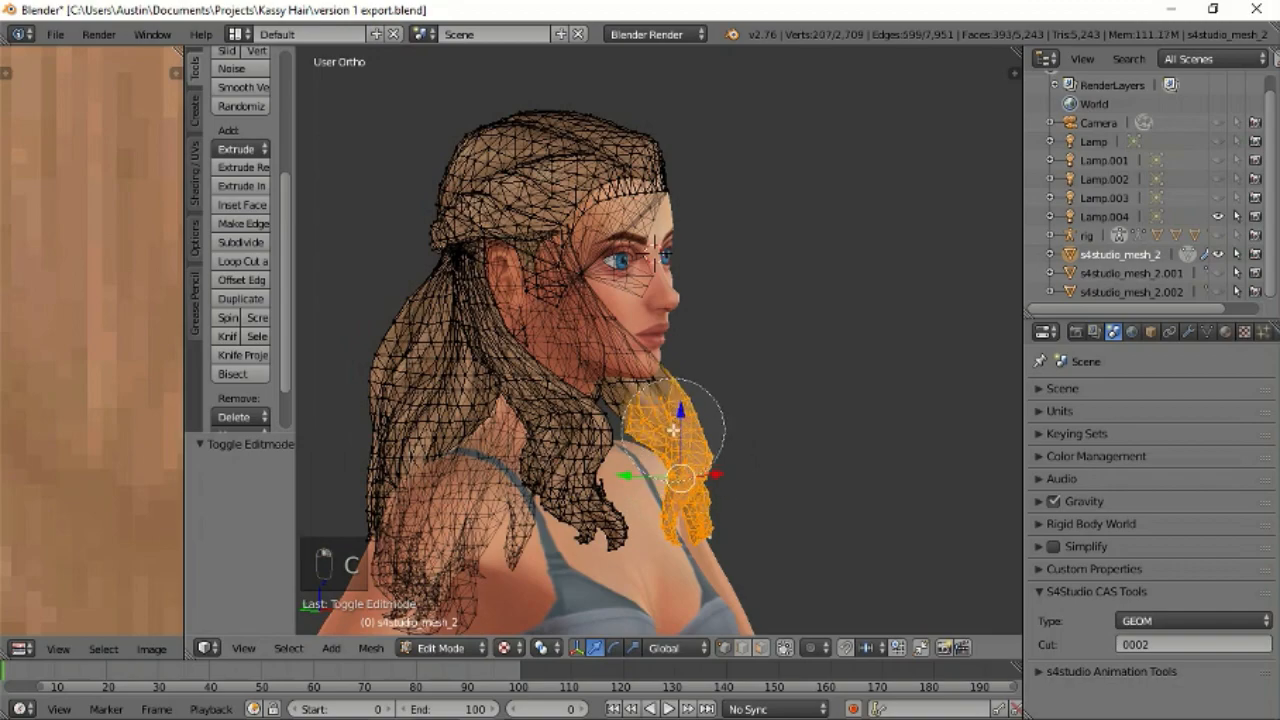
right_click(672, 426)
scroll(680, 426, up, 3)
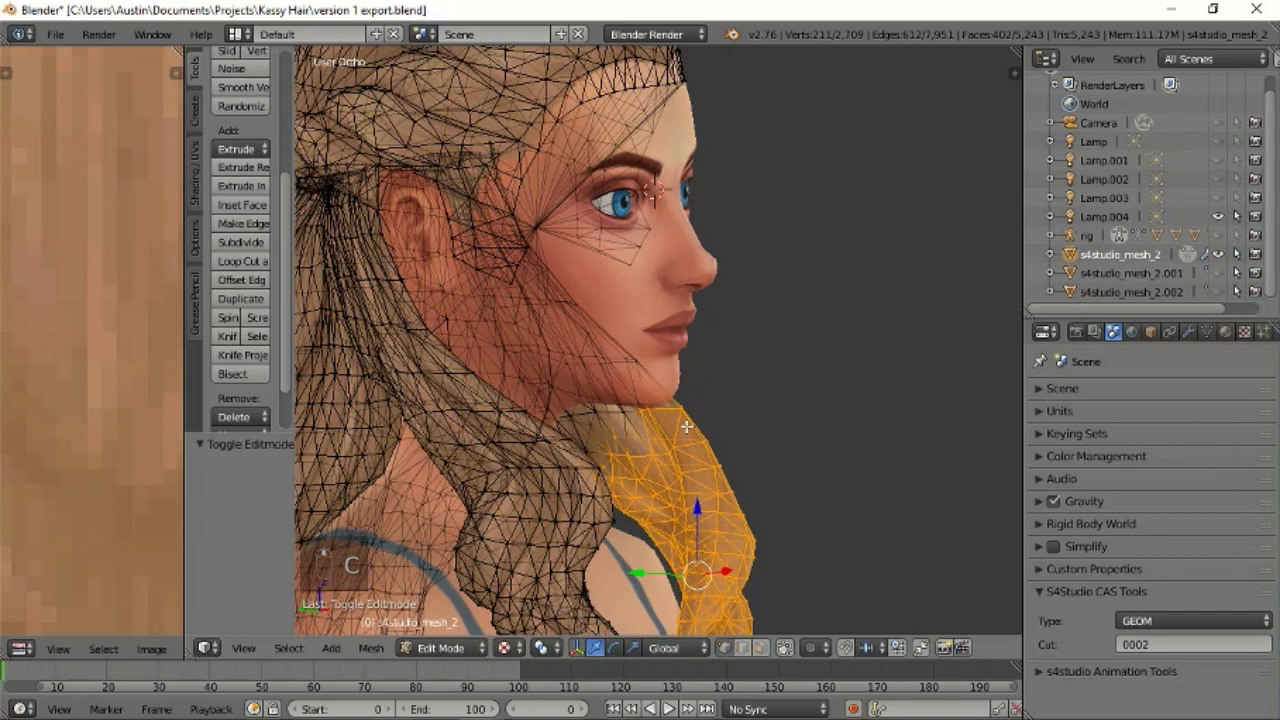
middle_drag(690, 426, 700, 430)
middle_drag(717, 502, 669, 557)
key(c)
click(738, 428)
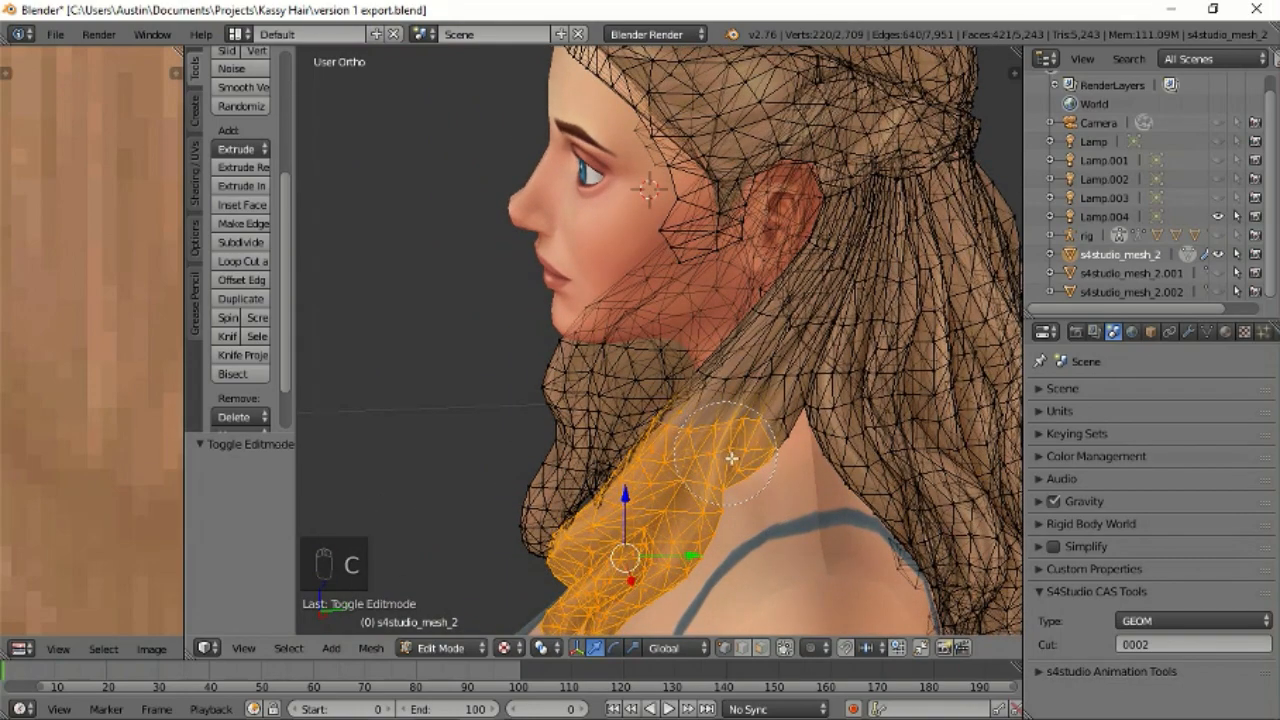
Even out the upper border of the lock selection by adding vertices and shortest paths across the full width of the lock.
middle_drag(758, 469, 648, 427)
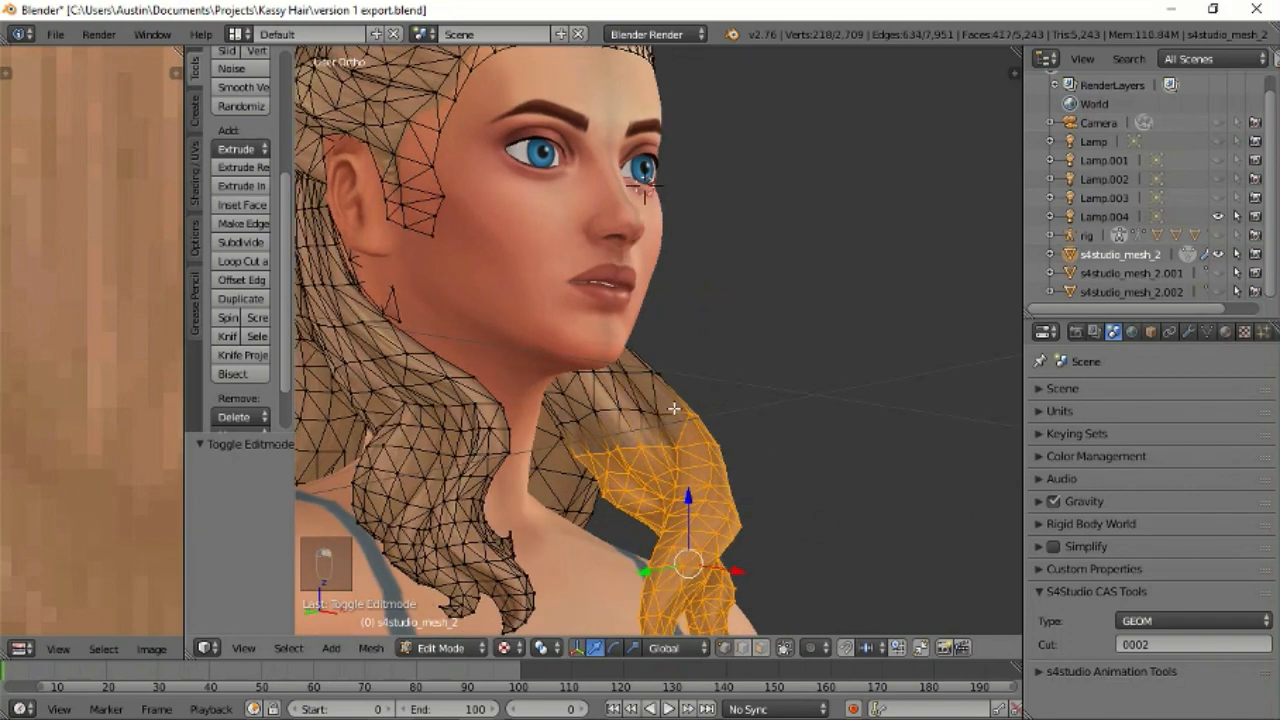
middle_drag(783, 411, 737, 444)
key(ctrl+z)
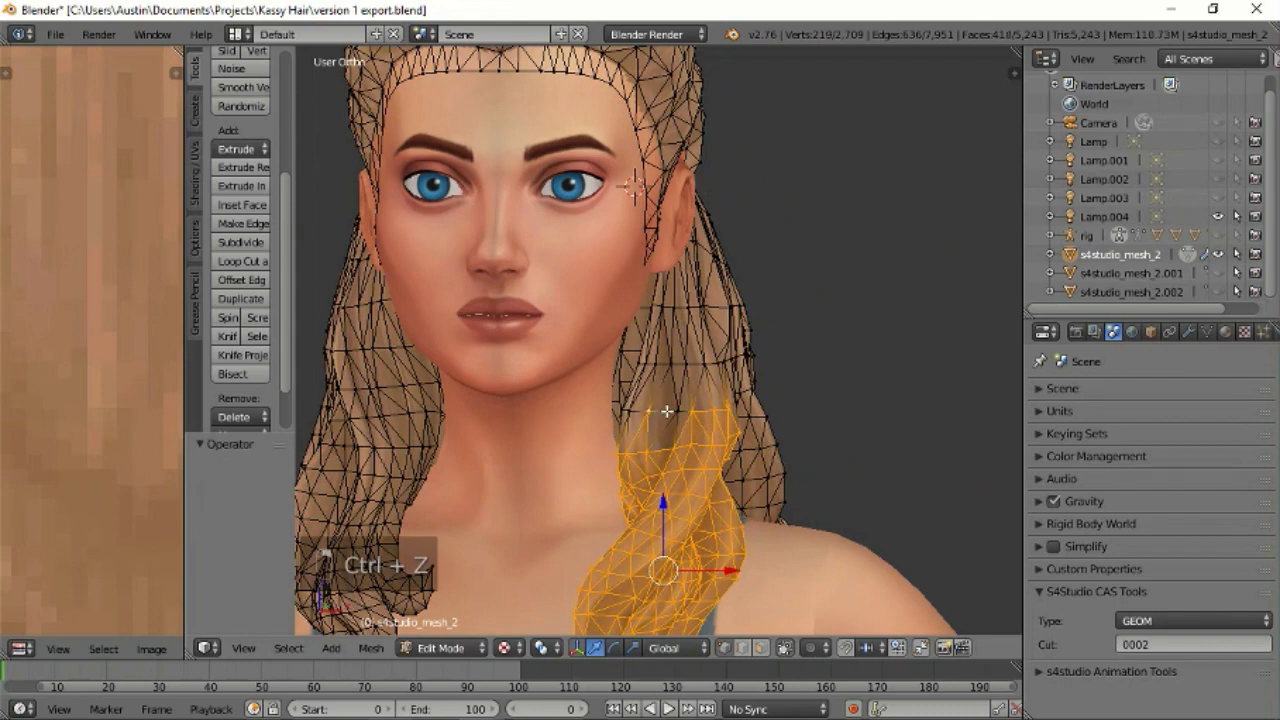
shift+right_click(674, 411)
middle_drag(674, 411, 793, 437)
ctrl+right_click(612, 432)
ctrl+right_click(756, 420)
scroll(799, 435, up, 2)
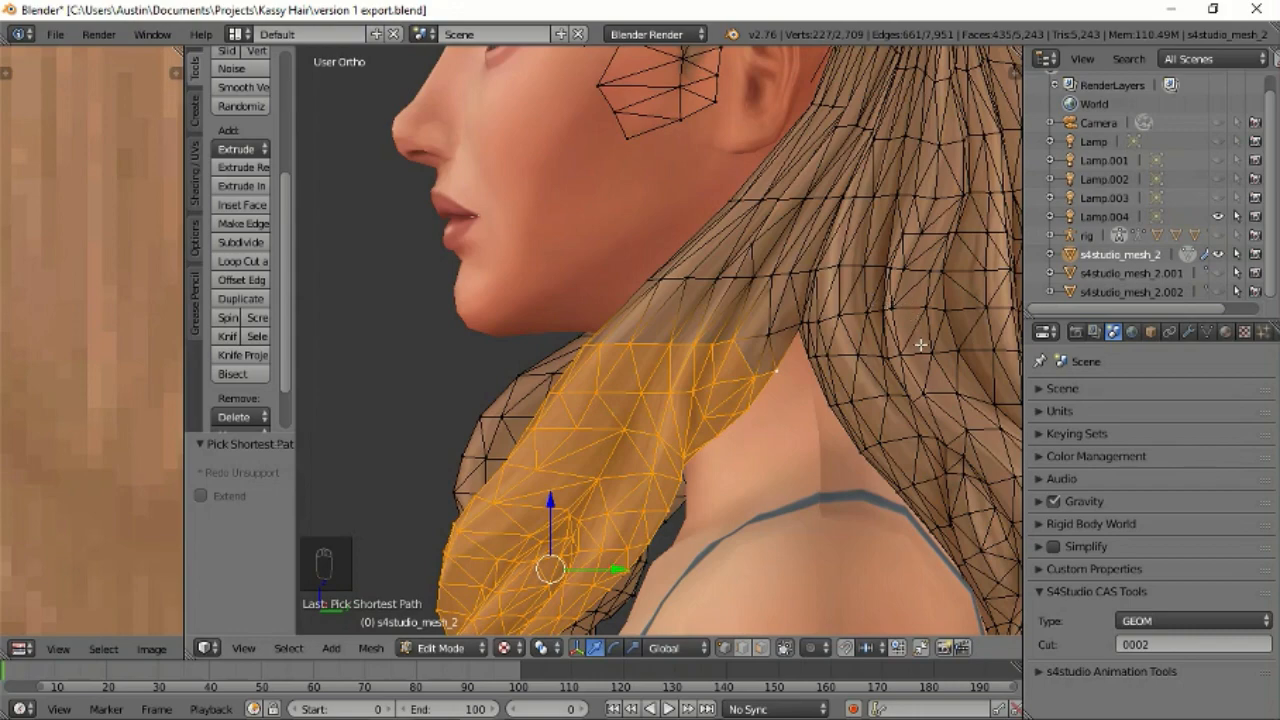
Merge the selected part of the lock into a single face, split it from the hair and delete its vertices.
key(f)
middle_drag(708, 356, 843, 351)
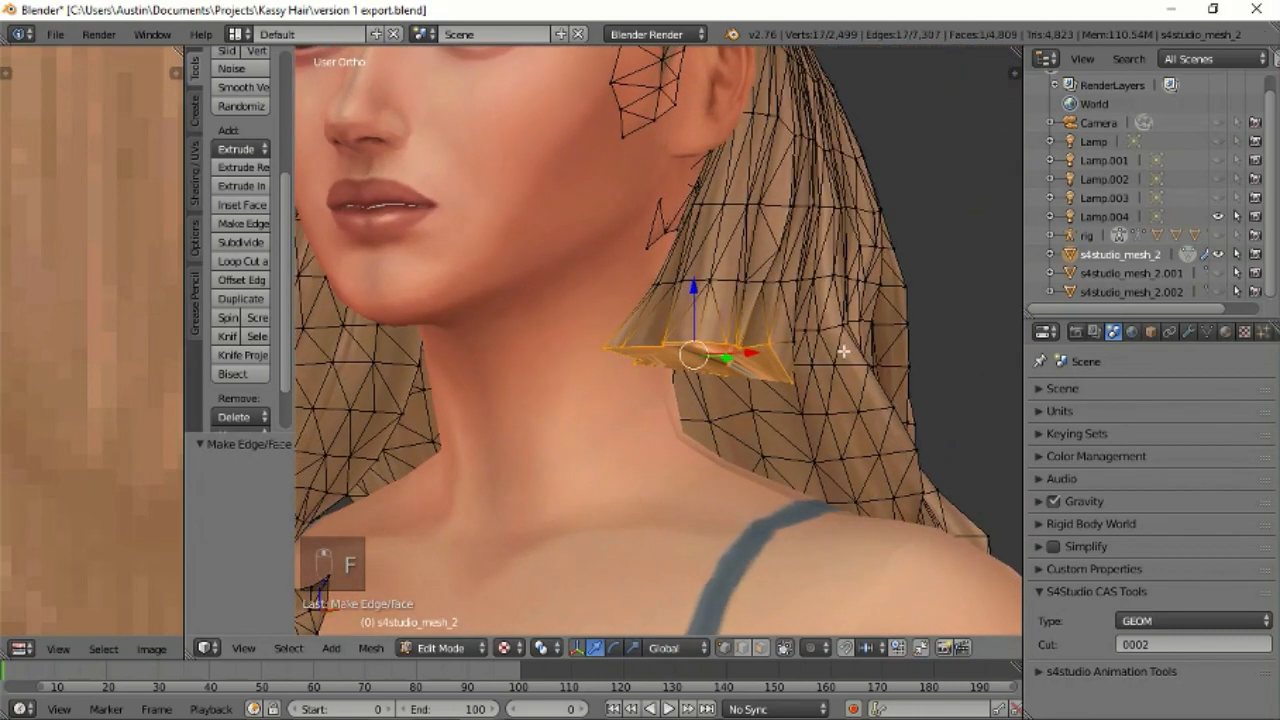
key(y)
key(x)
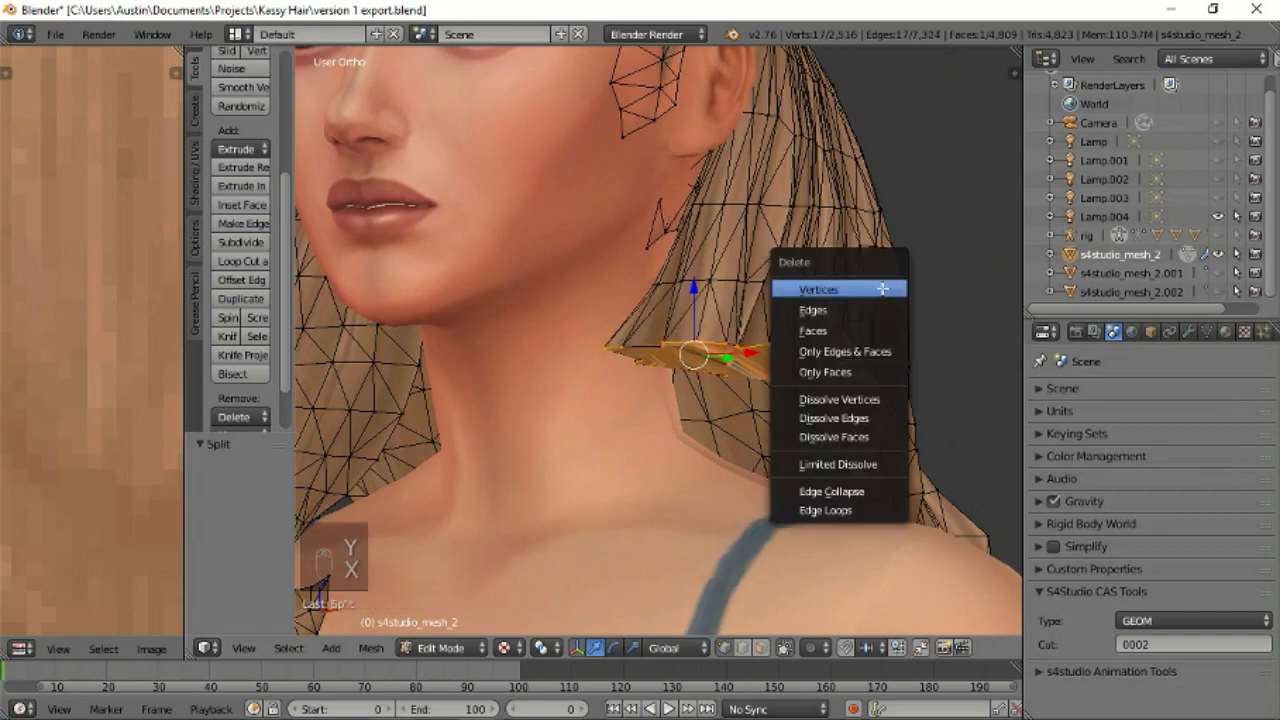
click(876, 288)
Select the open boundary around the cut lock using shortest paths and enable proportional editing.
middle_drag(866, 312, 677, 381)
right_click(700, 400)
ctrl+right_click(607, 349)
key(ctrl+z)
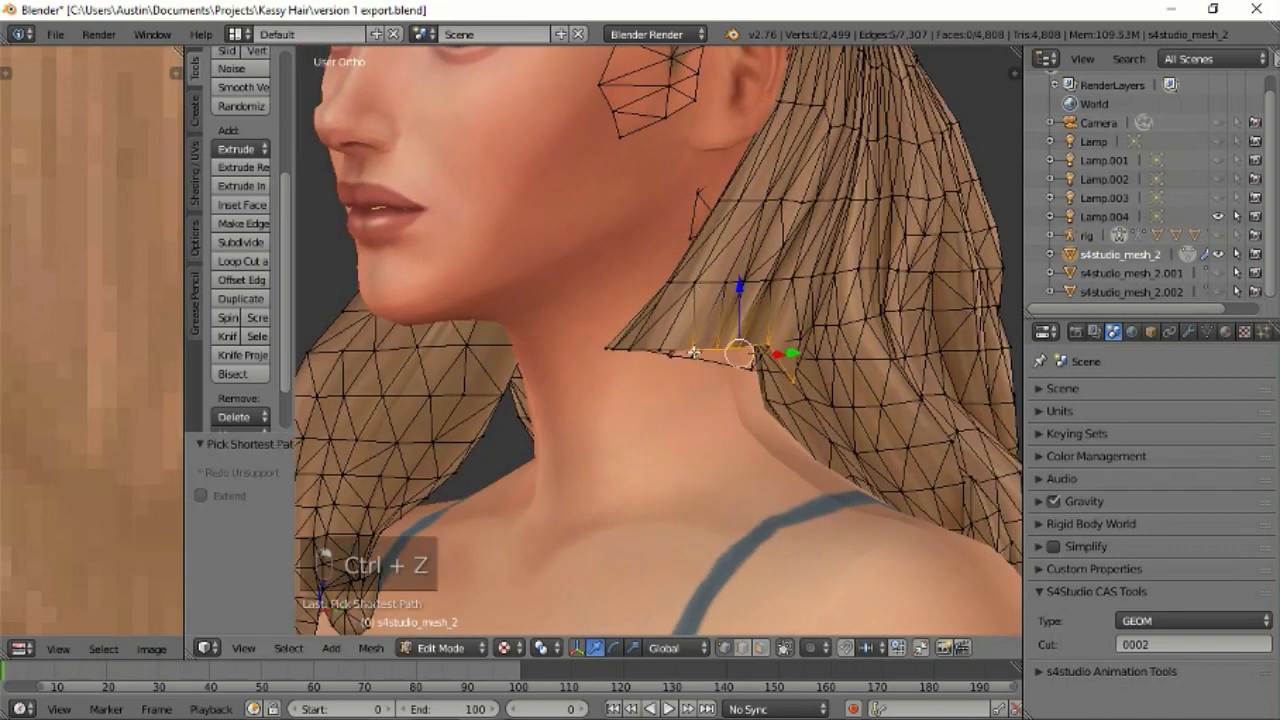
ctrl+right_click(612, 349)
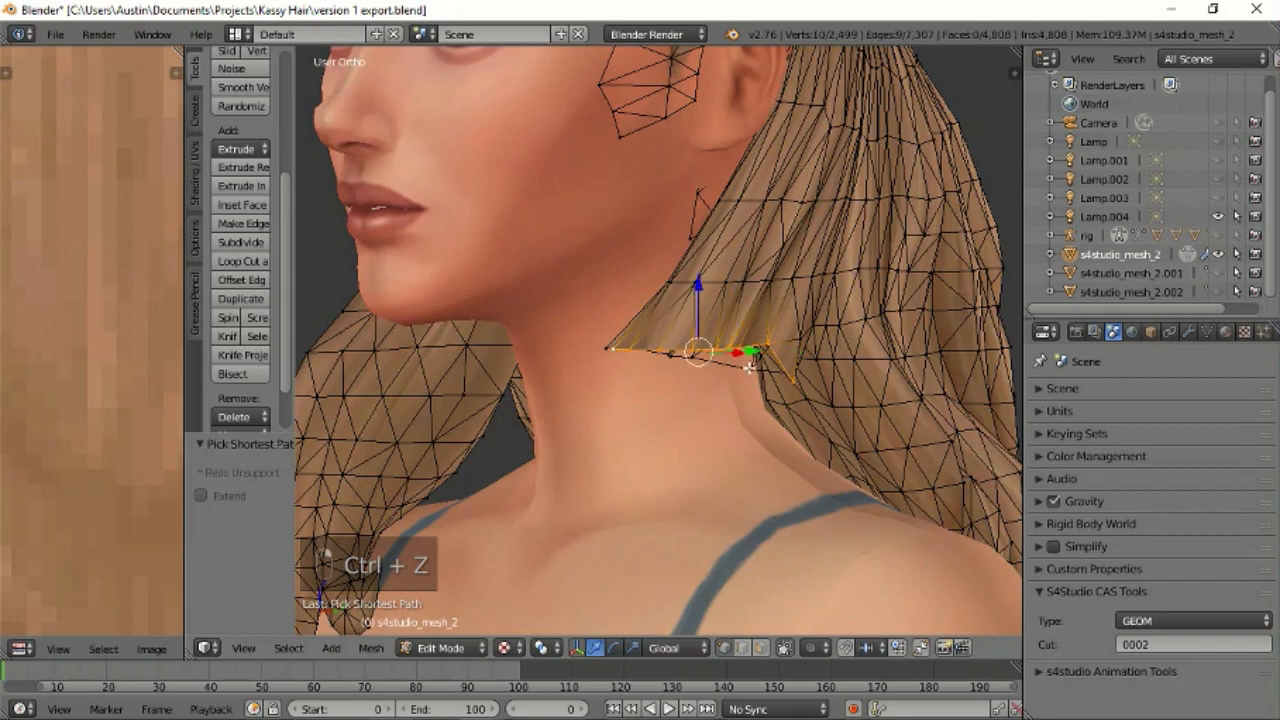
ctrl+right_click(771, 388)
middle_drag(715, 393, 766, 381)
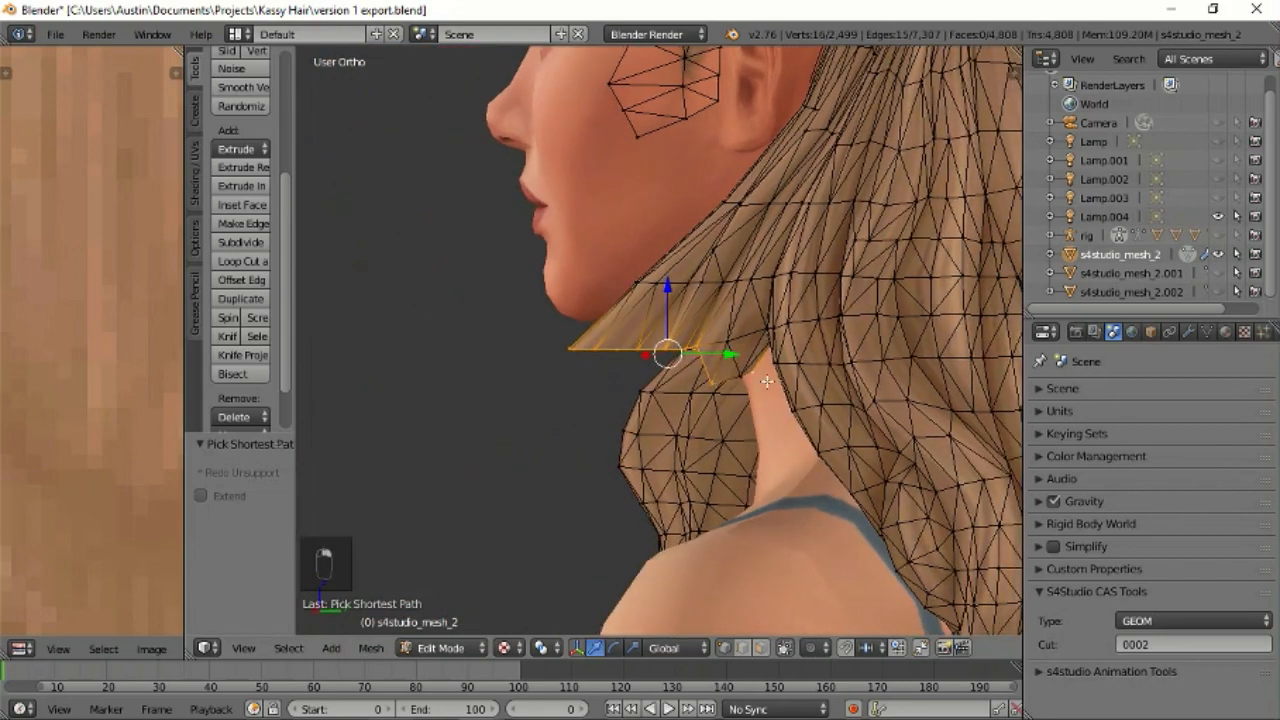
ctrl+right_click(742, 375)
middle_drag(709, 429, 759, 441)
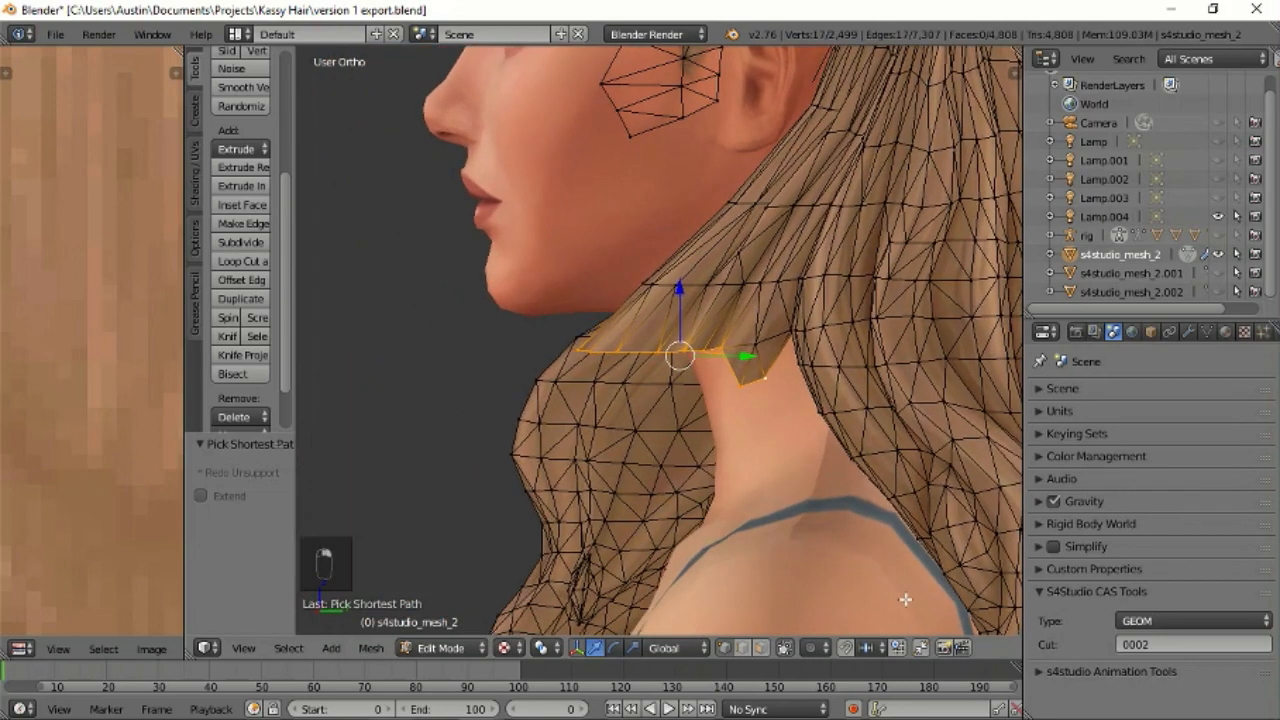
click(826, 652)
click(829, 606)
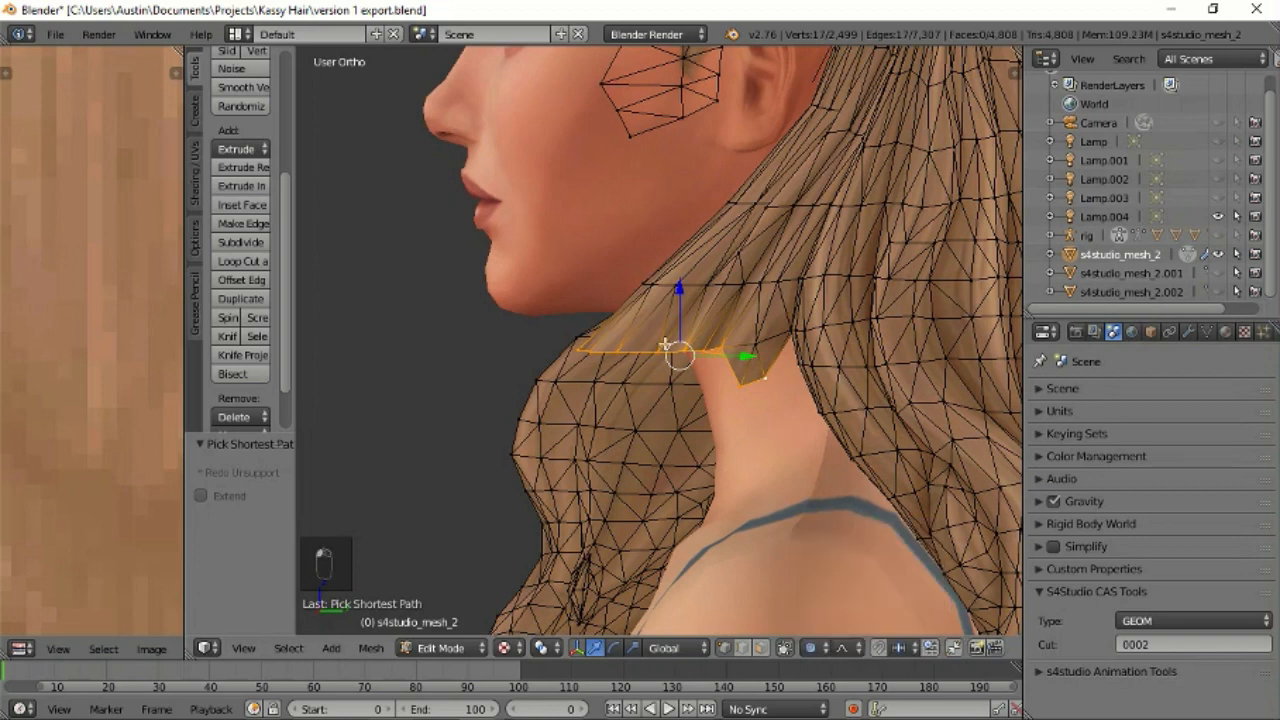
middle_drag(674, 346, 676, 346)
middle_drag(732, 410, 717, 431)
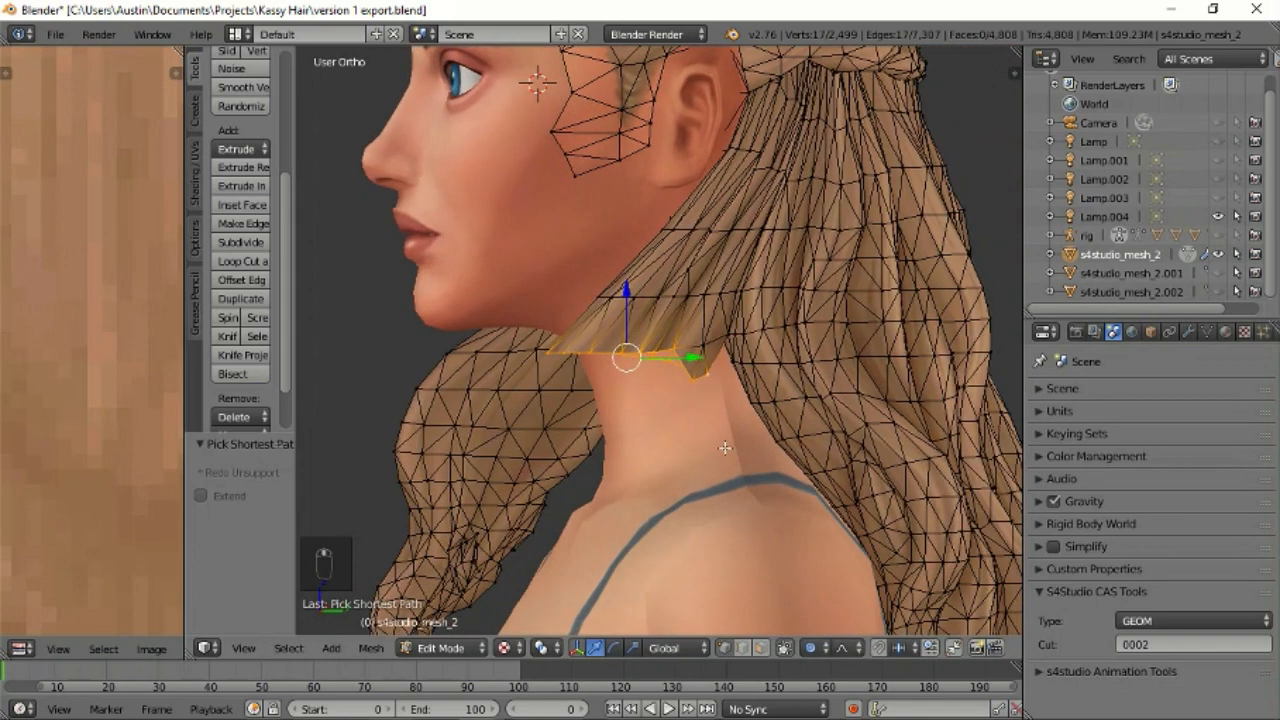
key(e)
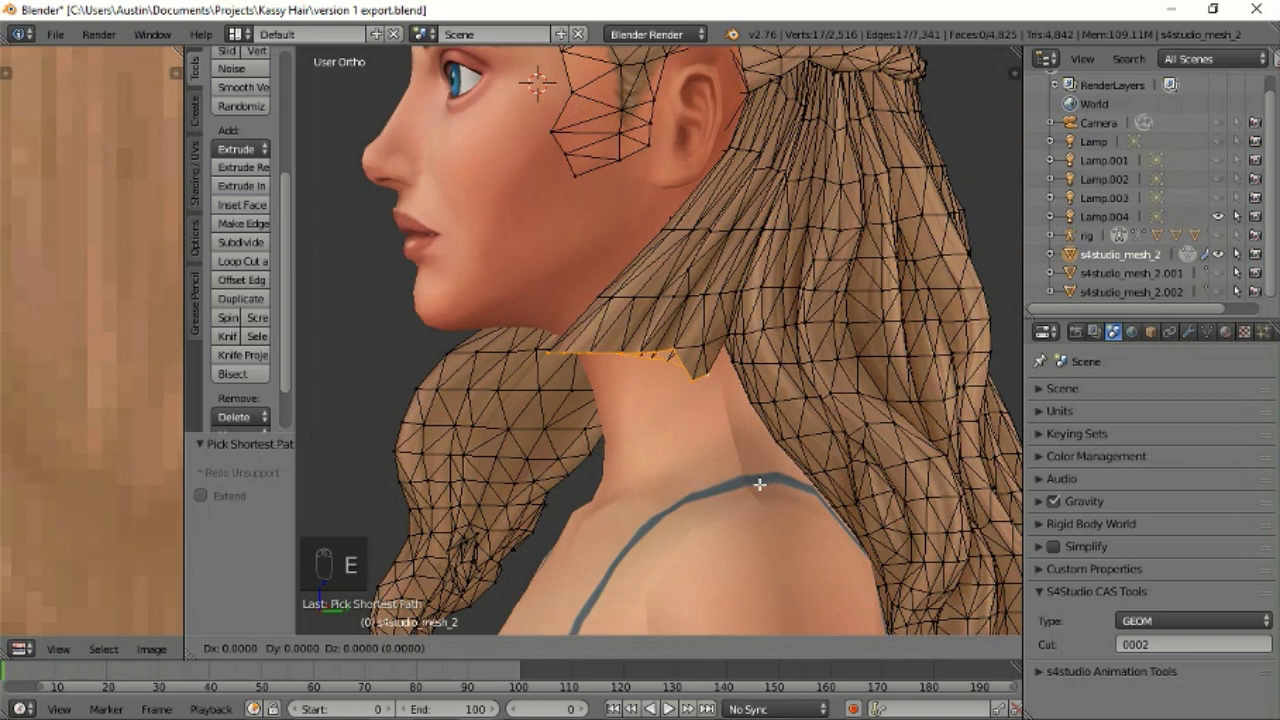
right_click(760, 484)
key(ctrl+z)
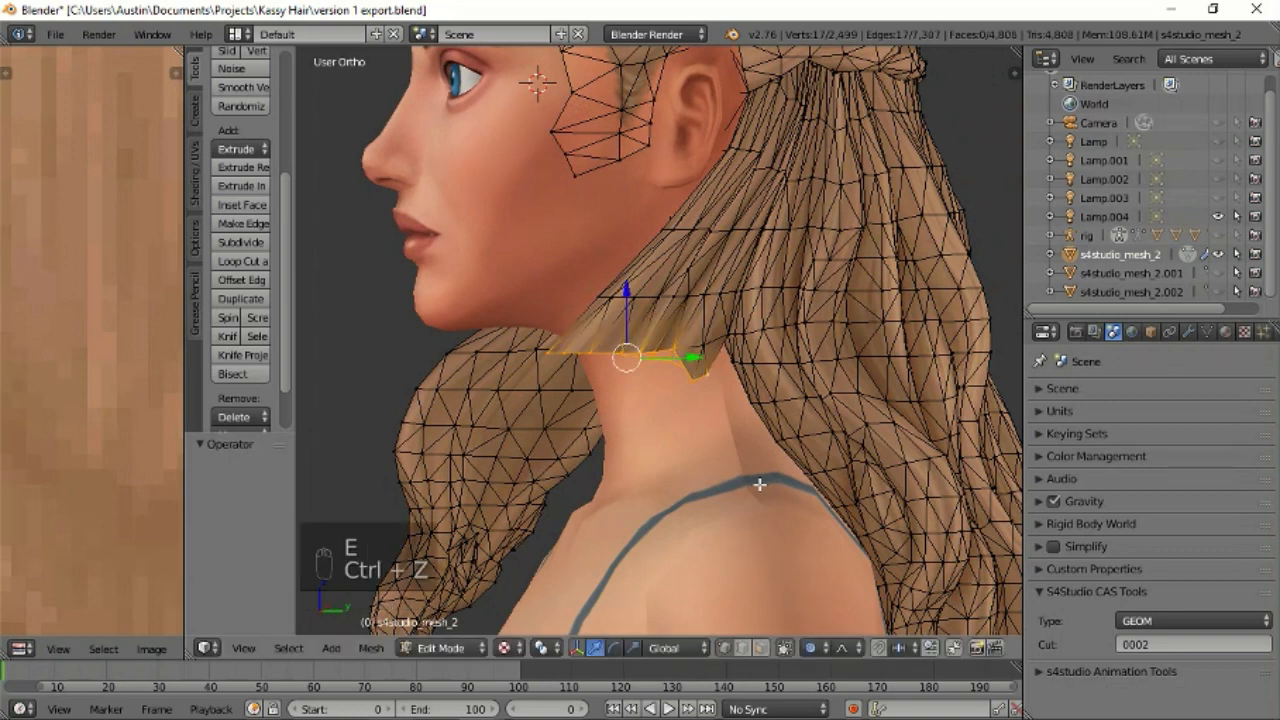
Test-rotate the cut boundary with proportional editing, reducing the proportional size to 0.05.
key(r)
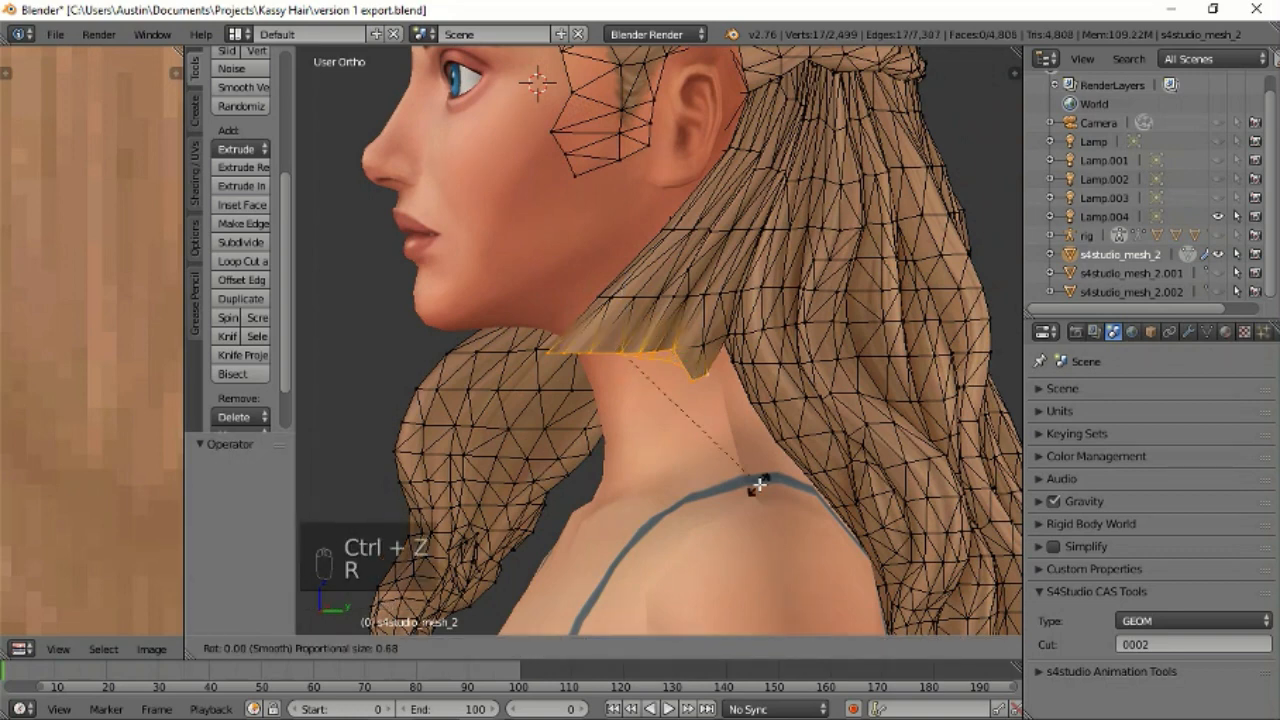
right_click(760, 484)
key(r)
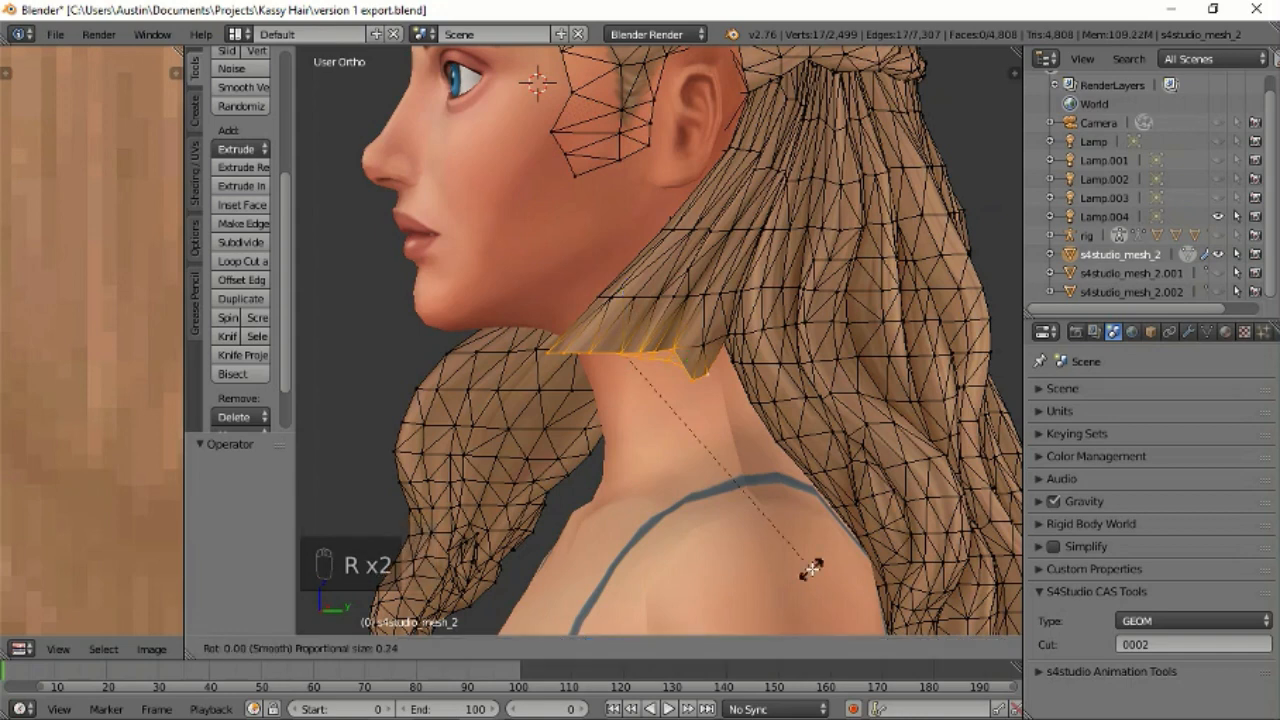
scroll(811, 569, up, 15)
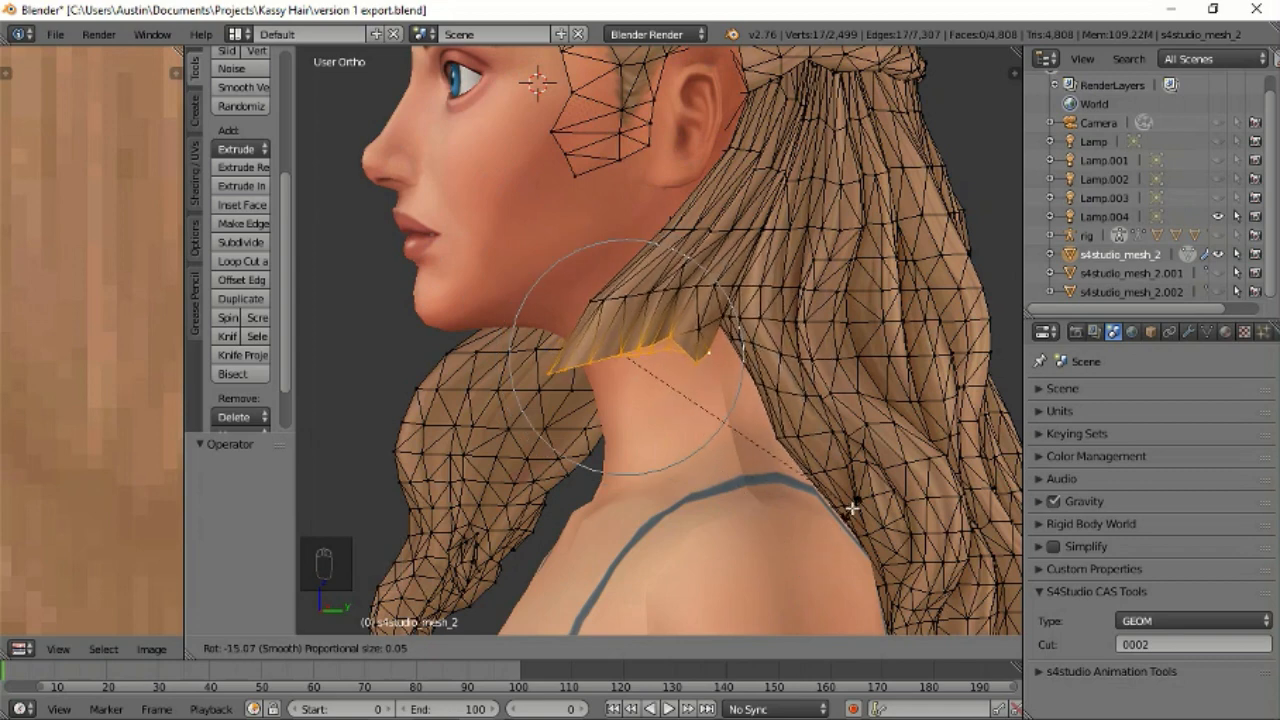
key(Escape)
Select the whole linked scalp section of the hair from a vertex near the ear and show its transform values.
scroll(718, 254, down, 2)
right_click(635, 198)
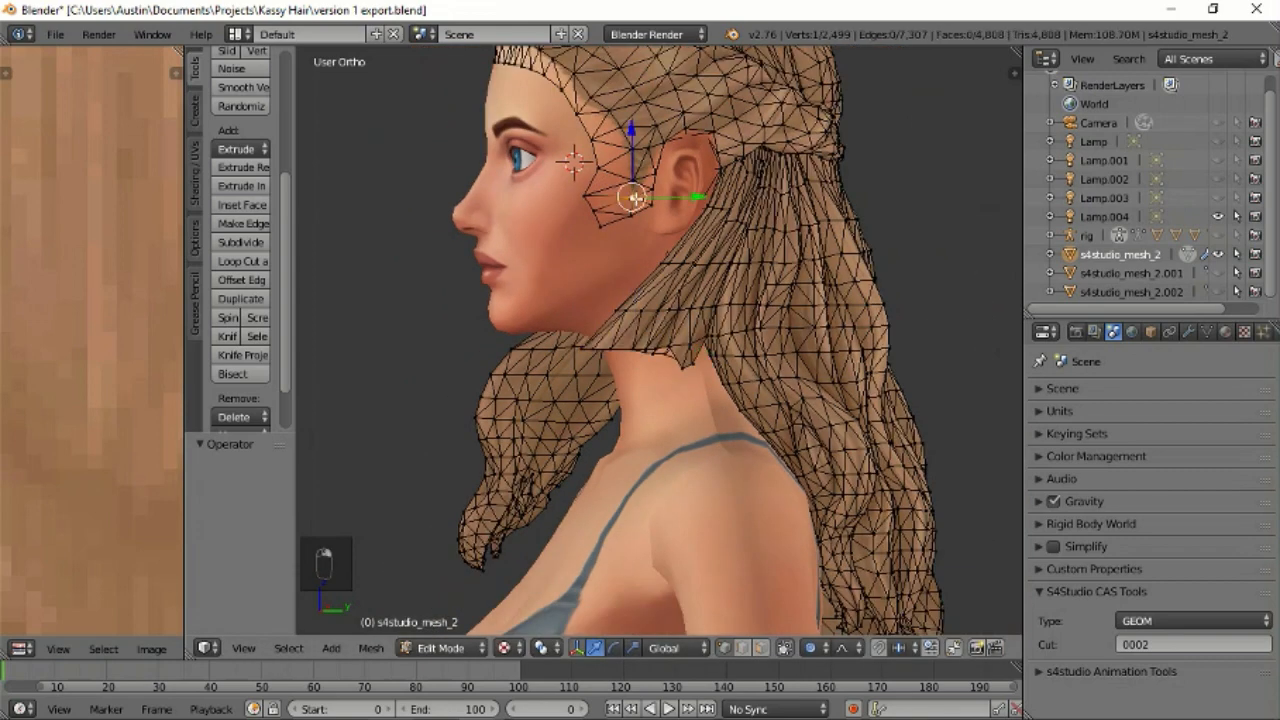
key(l)
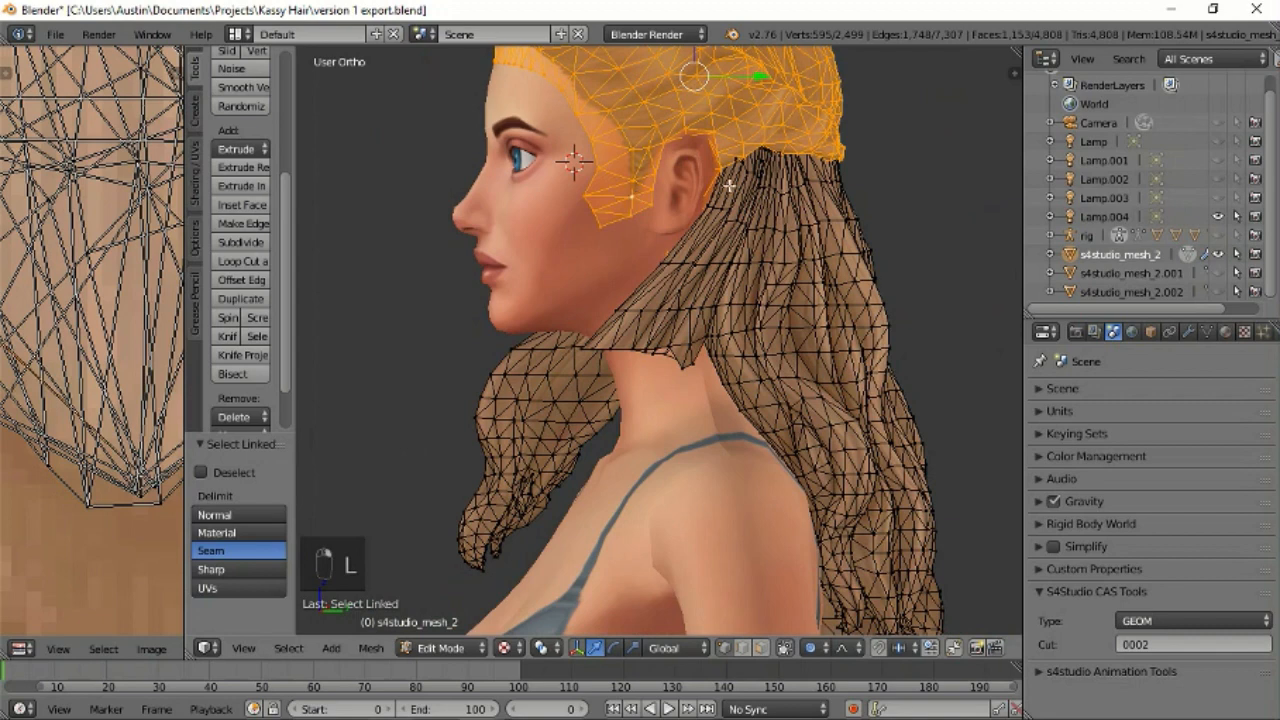
key(n)
click(991, 114)
click(991, 114)
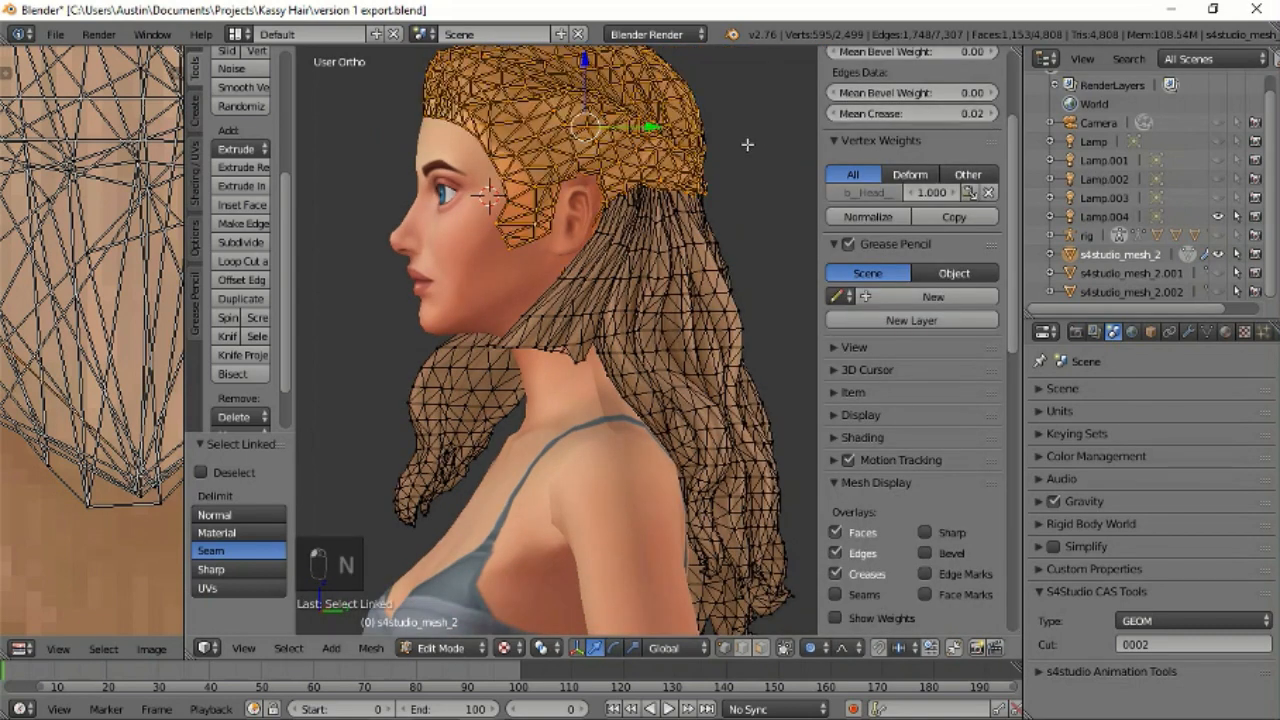
key(ctrl+z)
click(836, 114)
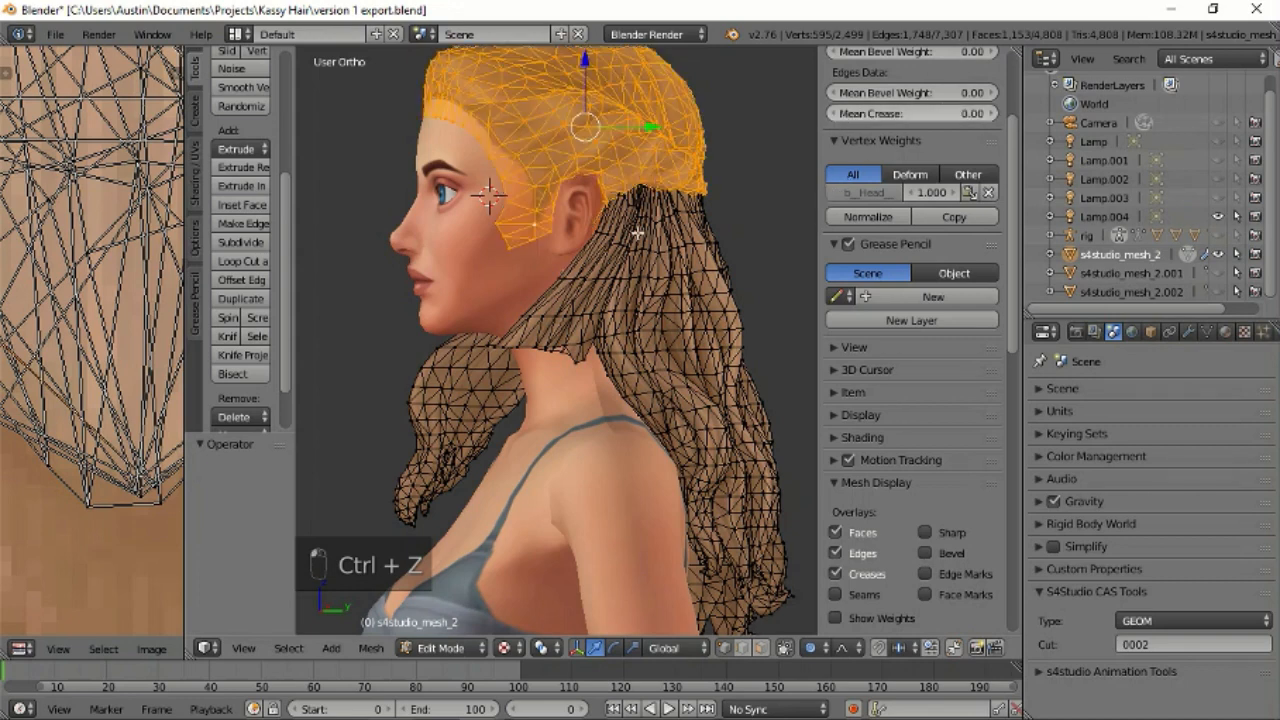
Move the selected scalp section straight up to a median Z of 2.19556, clear of the lower hair.
scroll(638, 234, up, 1)
scroll(900, 115, up, 4)
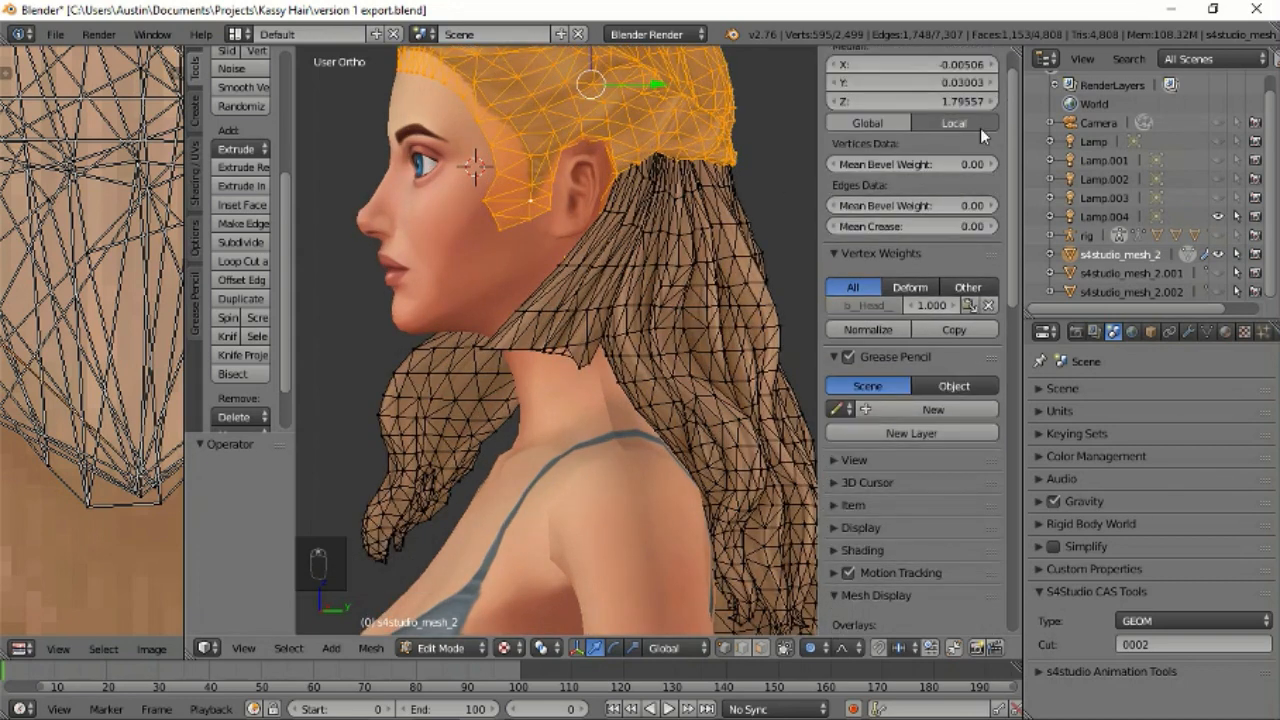
click(990, 140)
click(990, 140)
click(990, 140)
click(986, 140)
Reselect the open boundary around the cut end of the left front lock using shortest paths.
scroll(519, 327, up, 2)
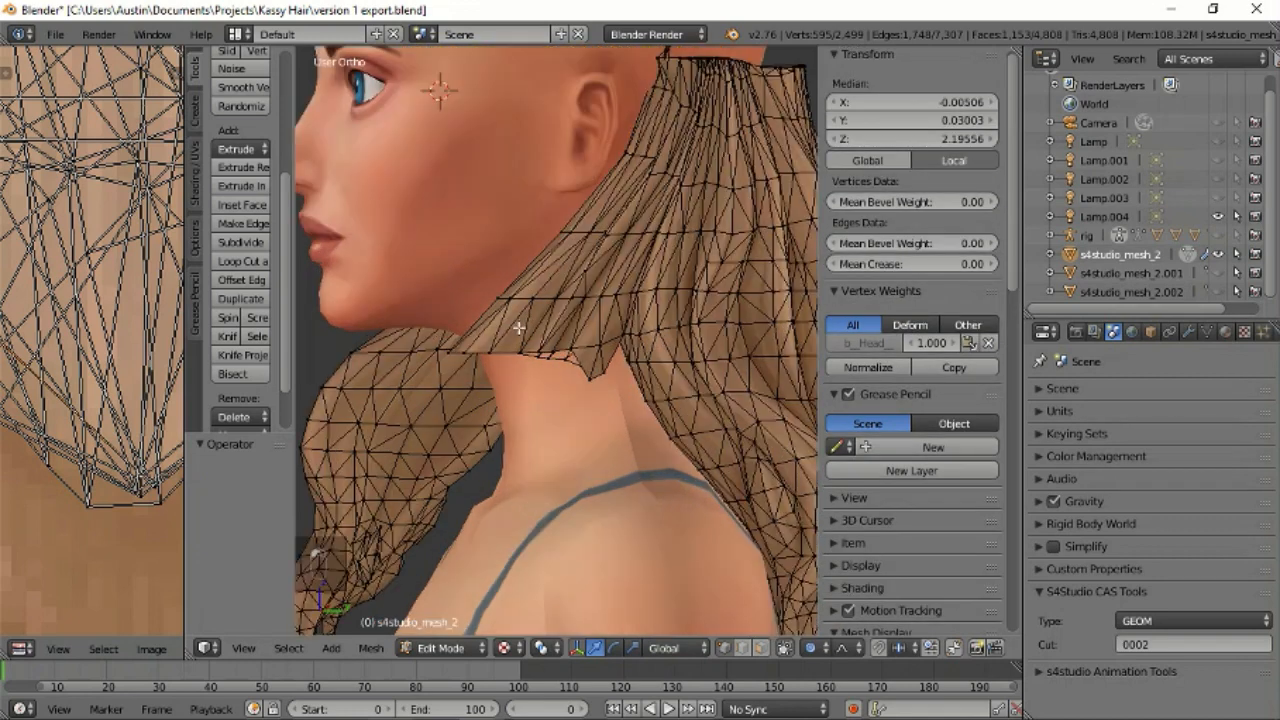
right_click(595, 390)
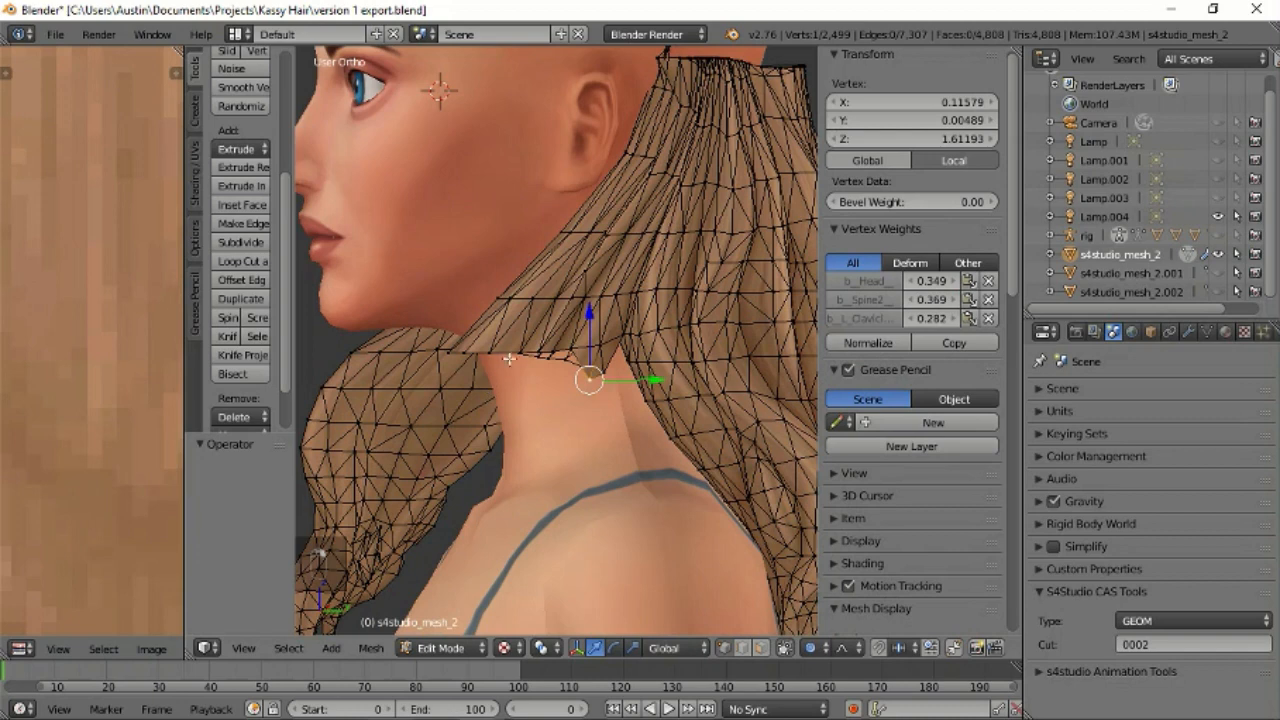
ctrl+right_click(496, 353)
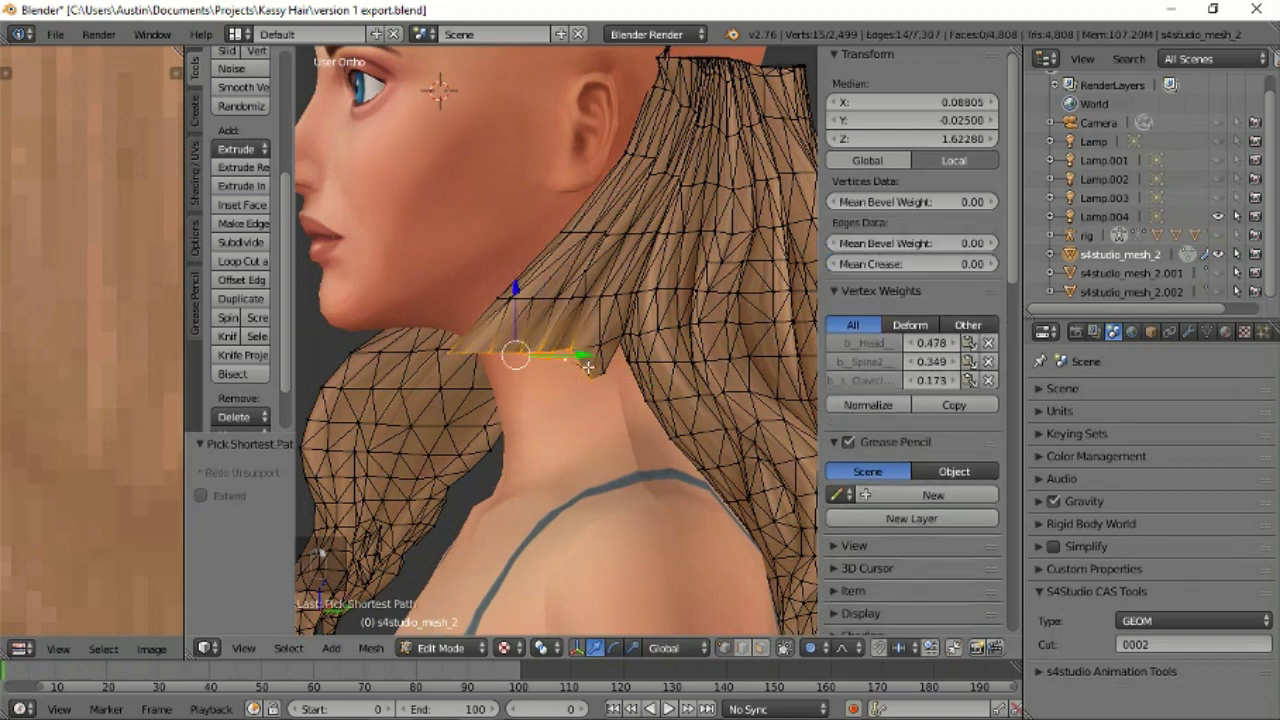
ctrl+right_click(603, 381)
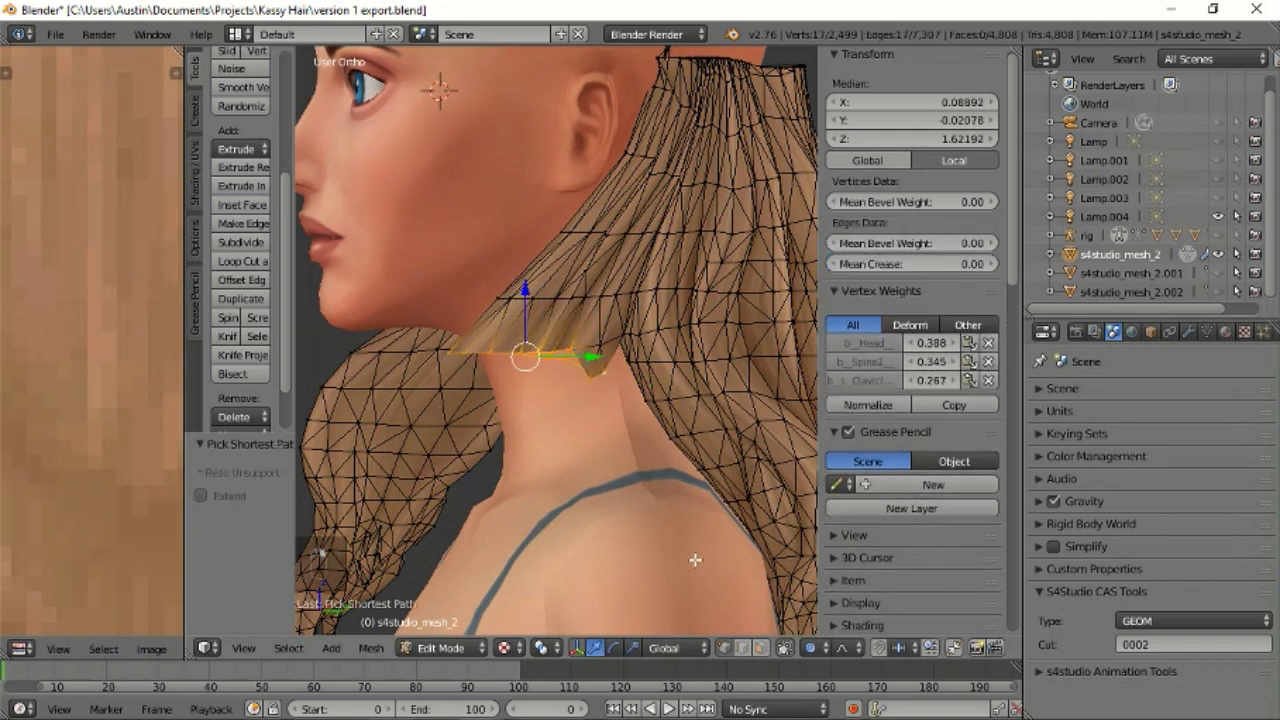
scroll(628, 494, down, 7)
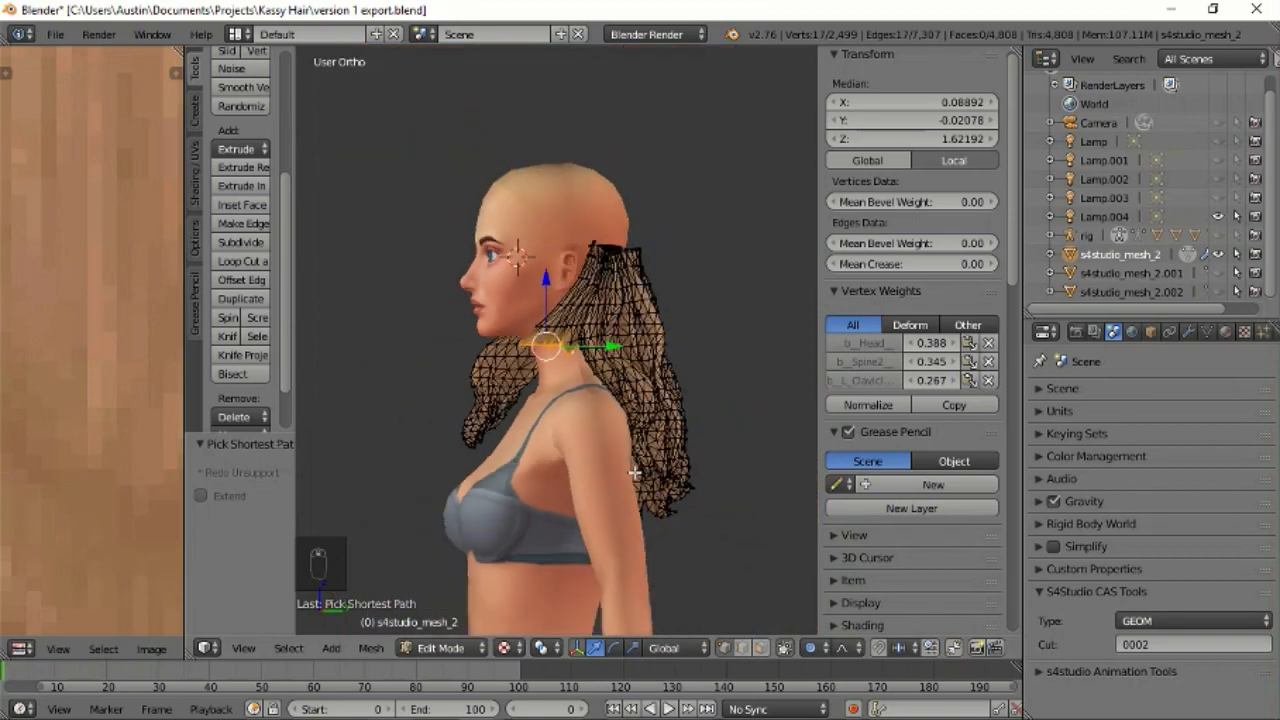
scroll(634, 471, up, 7)
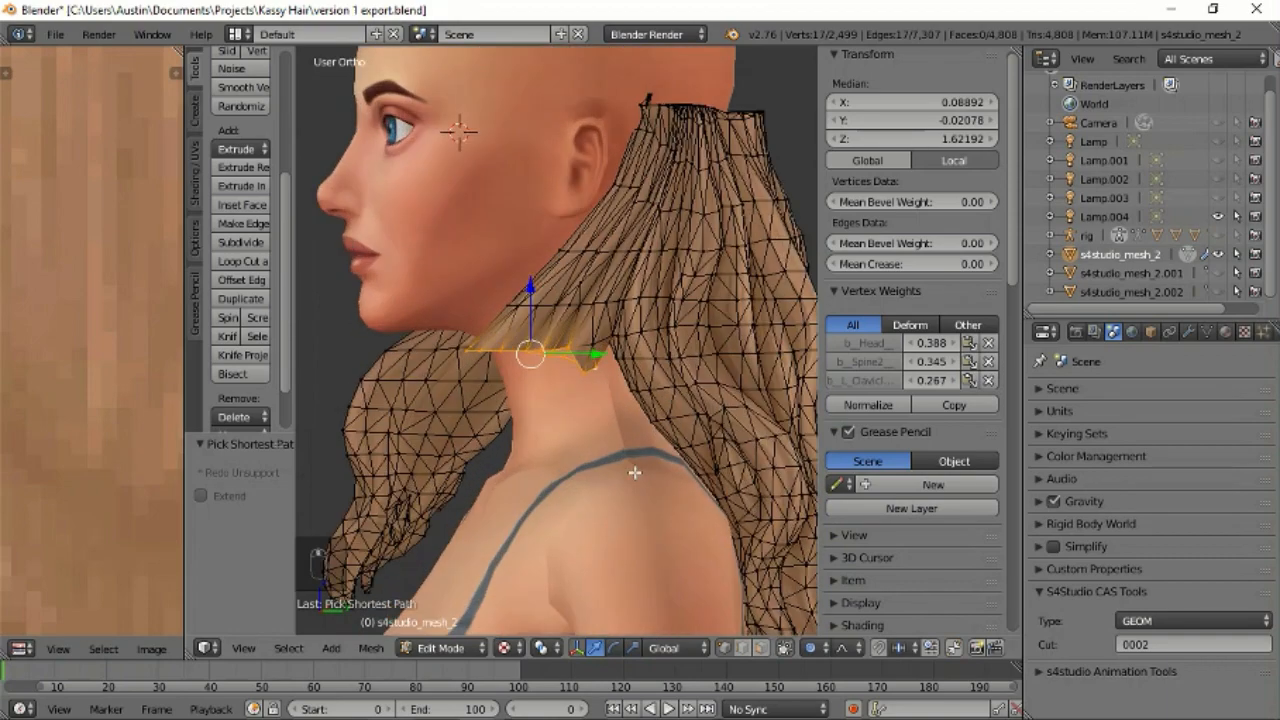
key(r)
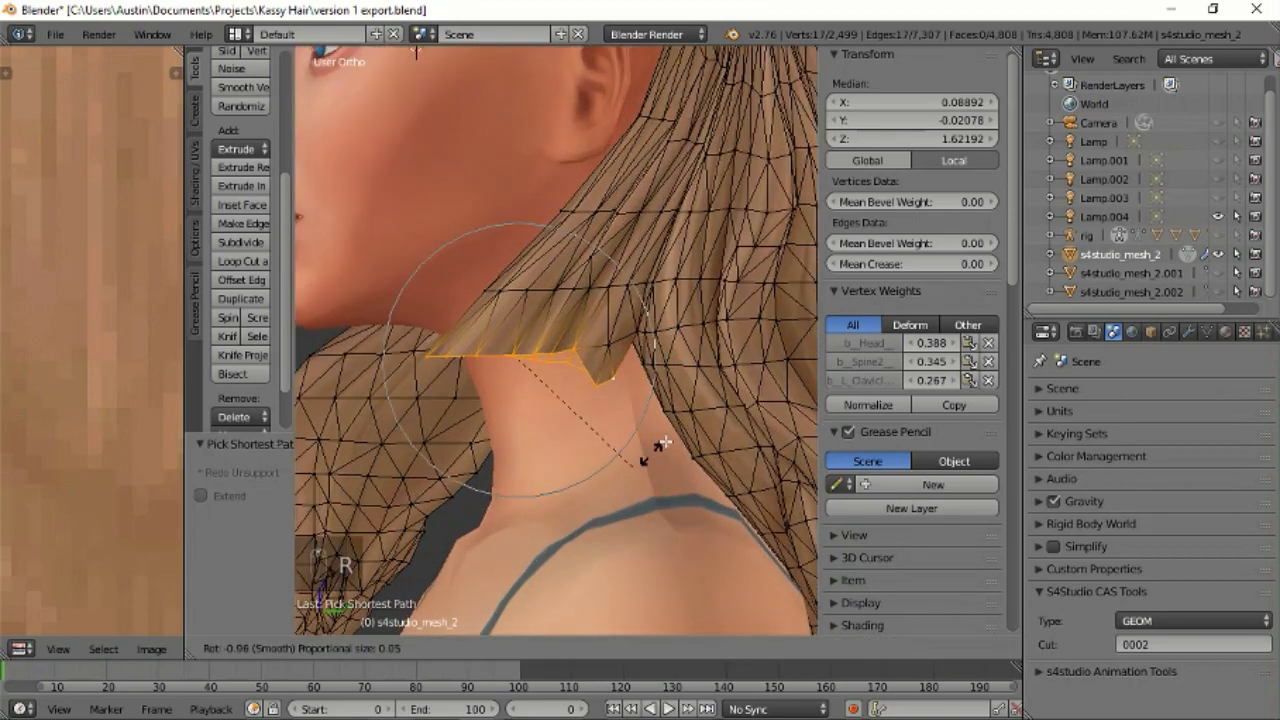
scroll(664, 440, up, 2)
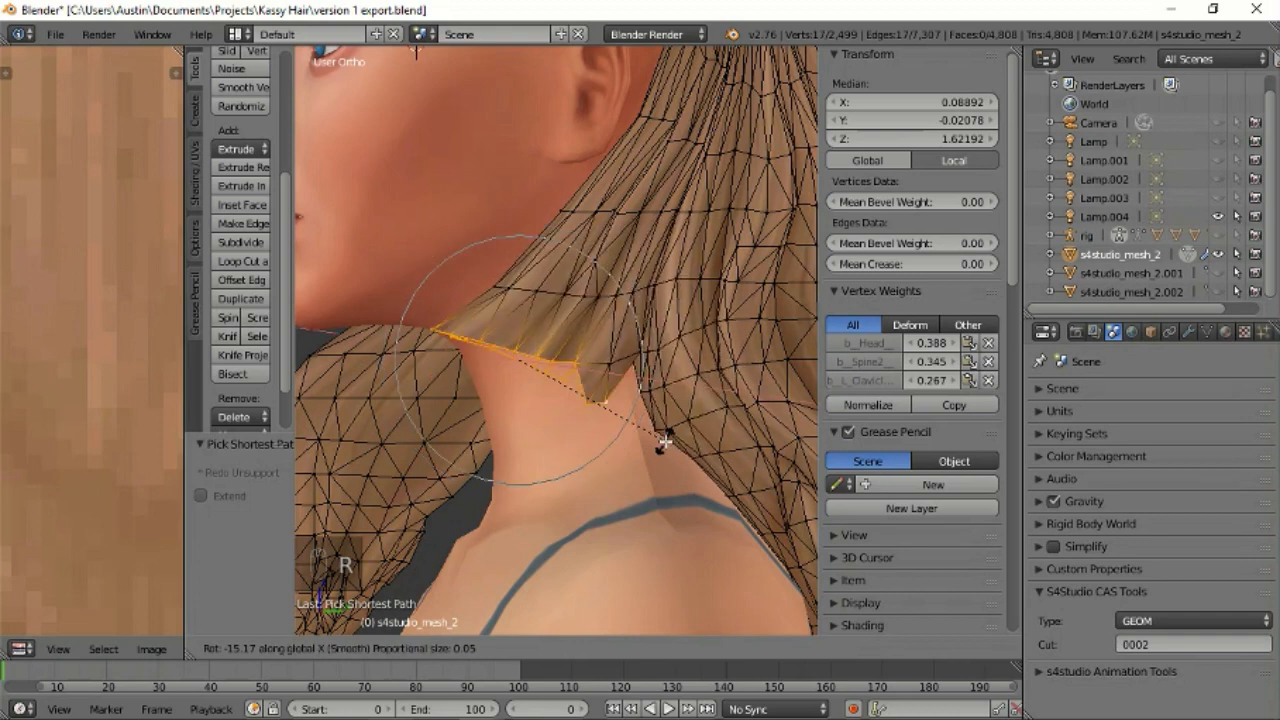
key(y)
key(z)
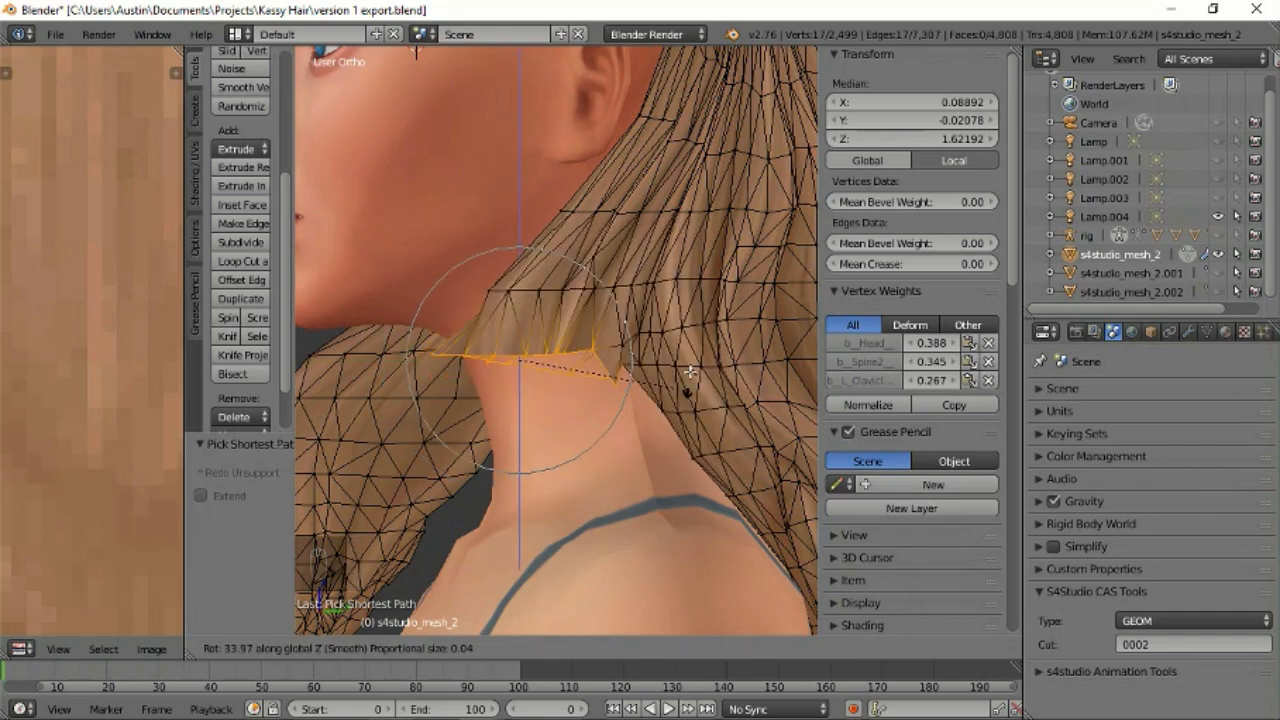
key(x)
scroll(680, 409, up, 1)
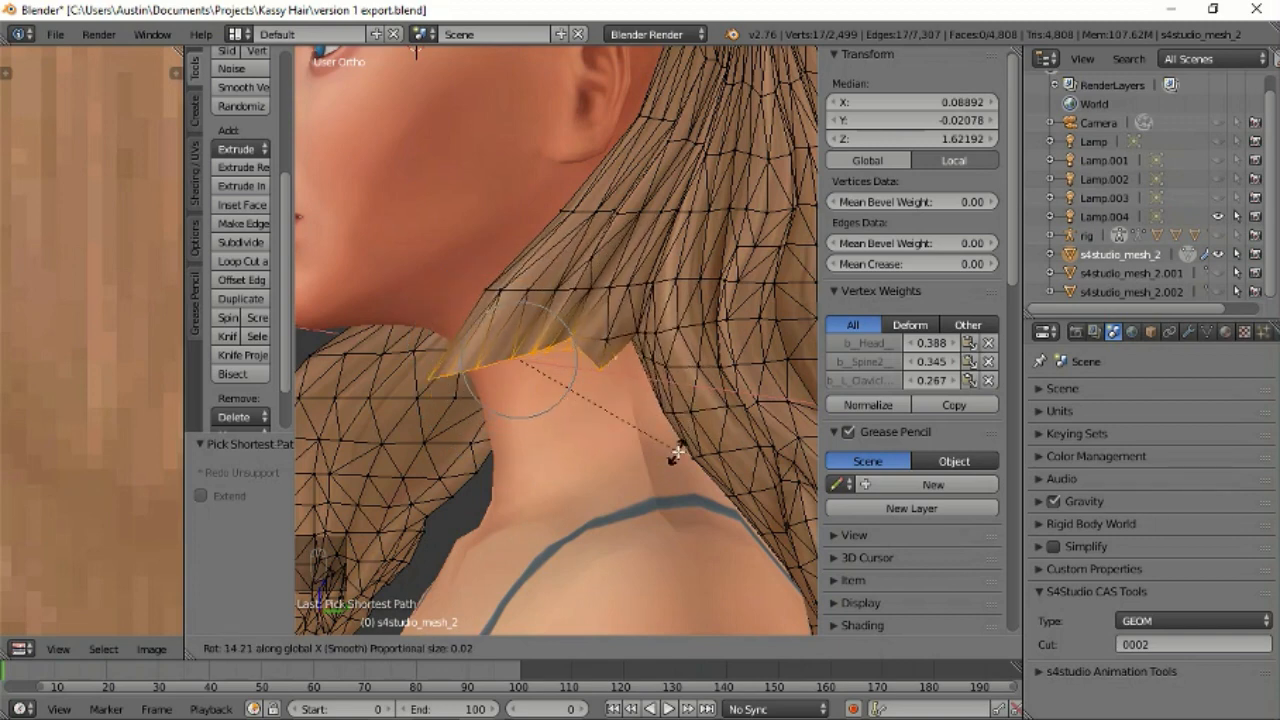
click(678, 452)
key(g)
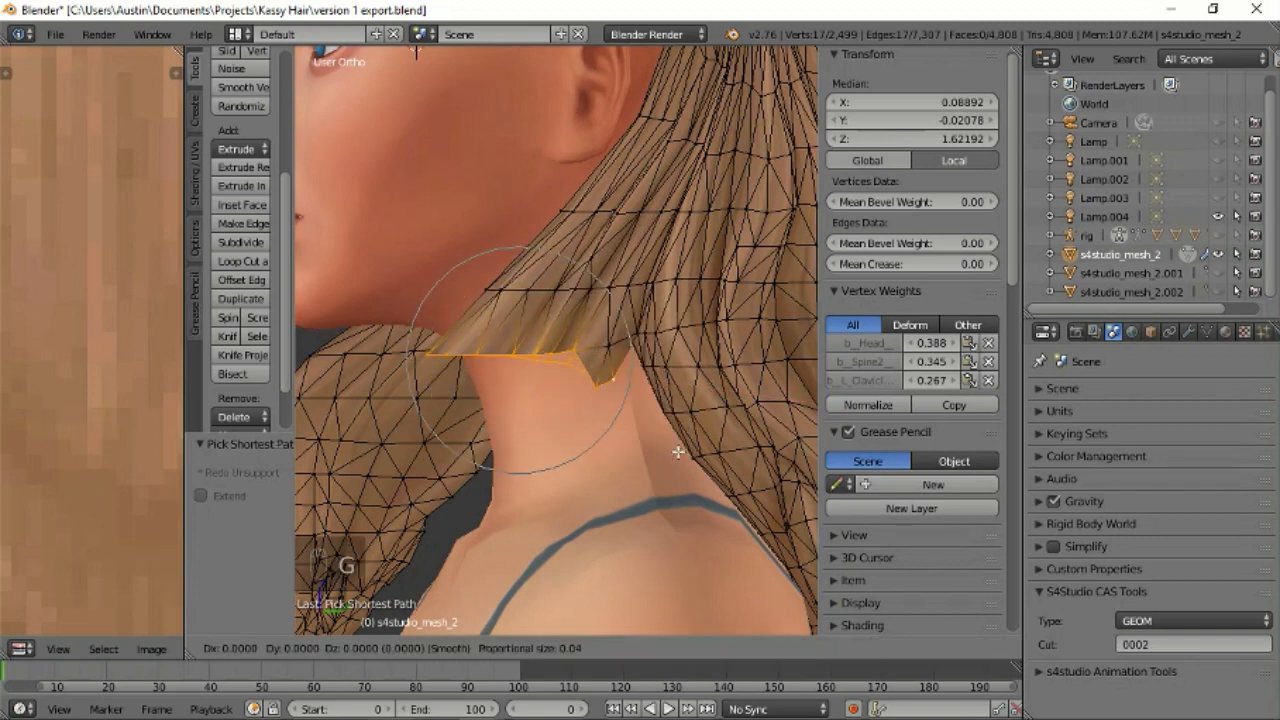
right_click(678, 452)
Shrink the selected cut boundary by scales of 0.801 and 0.729, moving it 0.019 back along Y between them, with proportional falloff.
key(s)
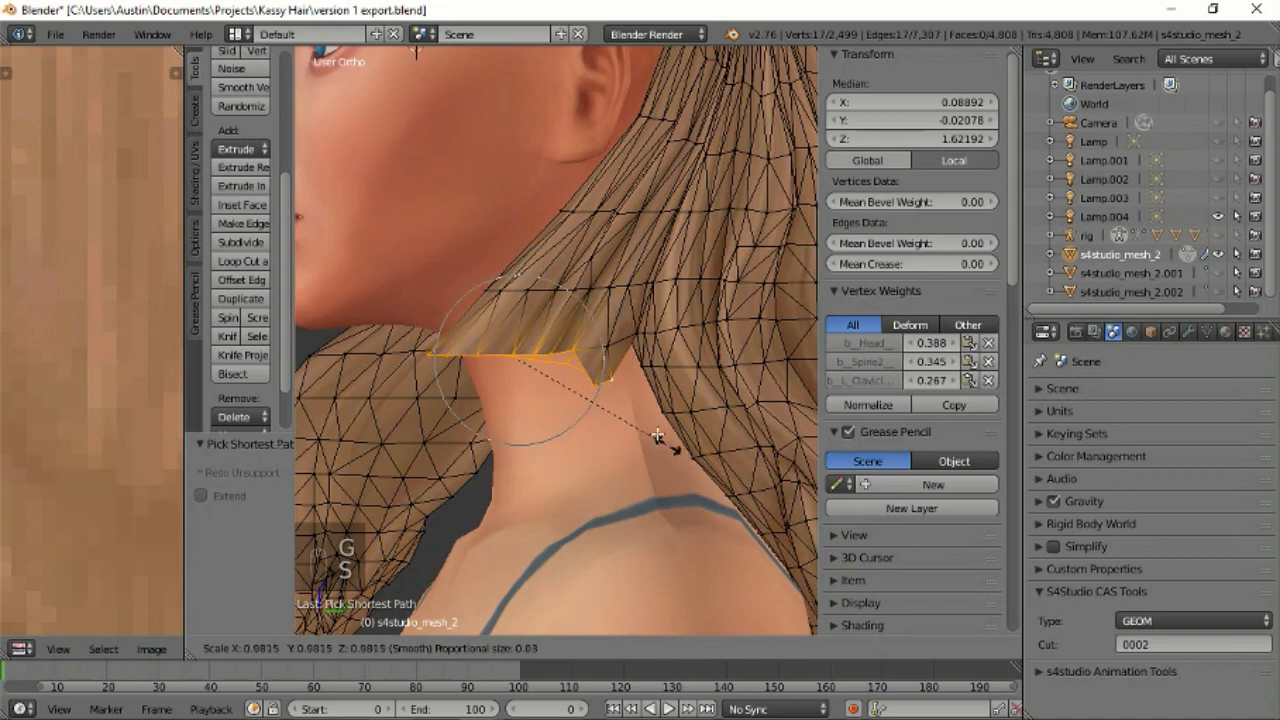
click(650, 420)
key(g)
scroll(660, 423, down, 3)
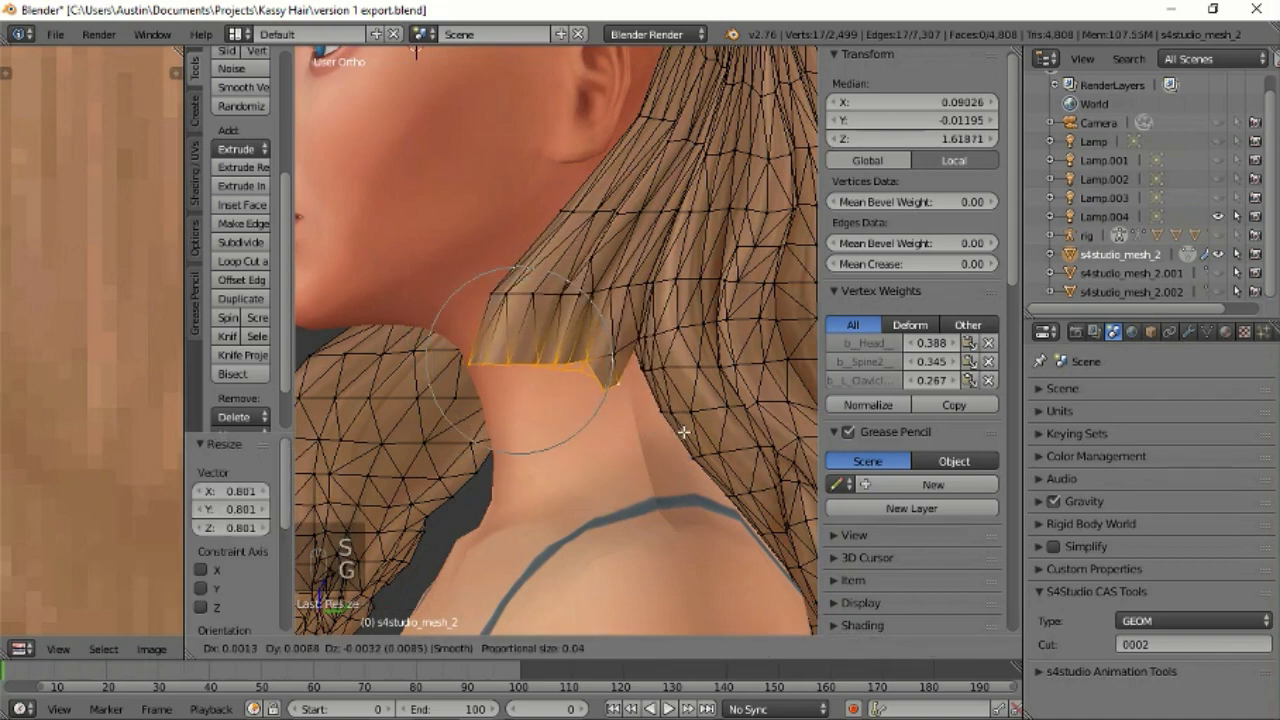
click(703, 432)
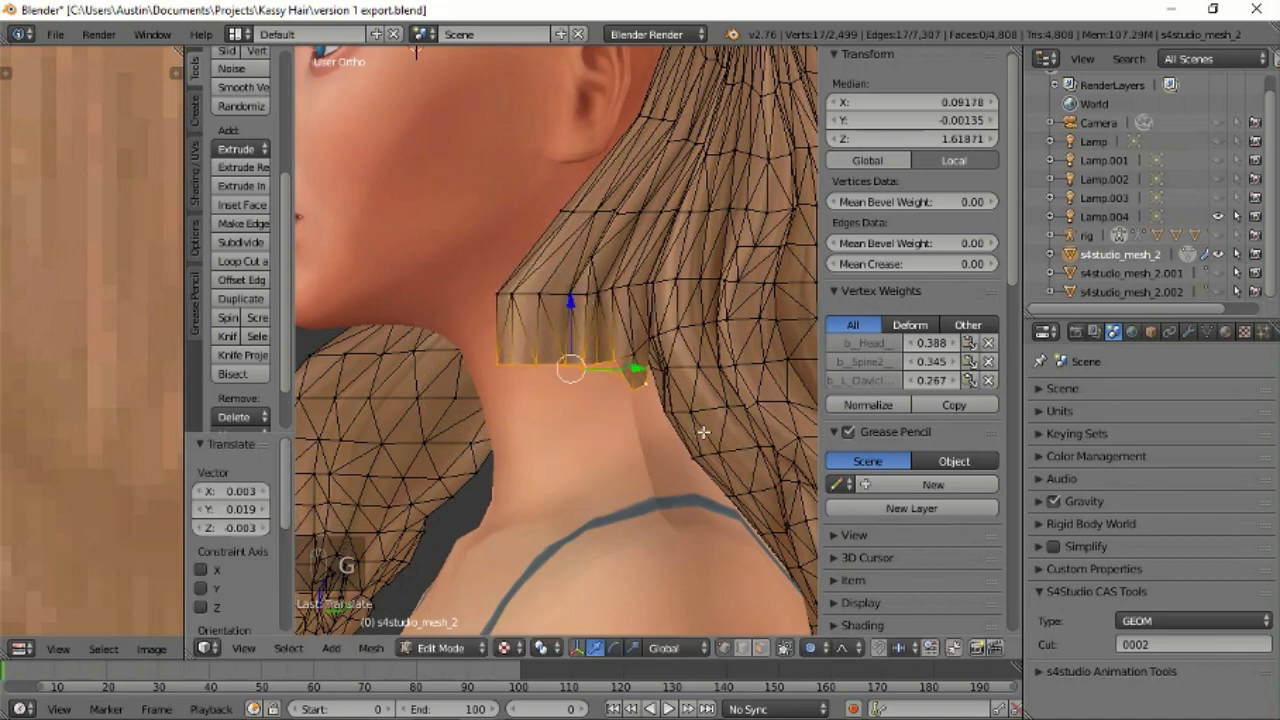
key(s)
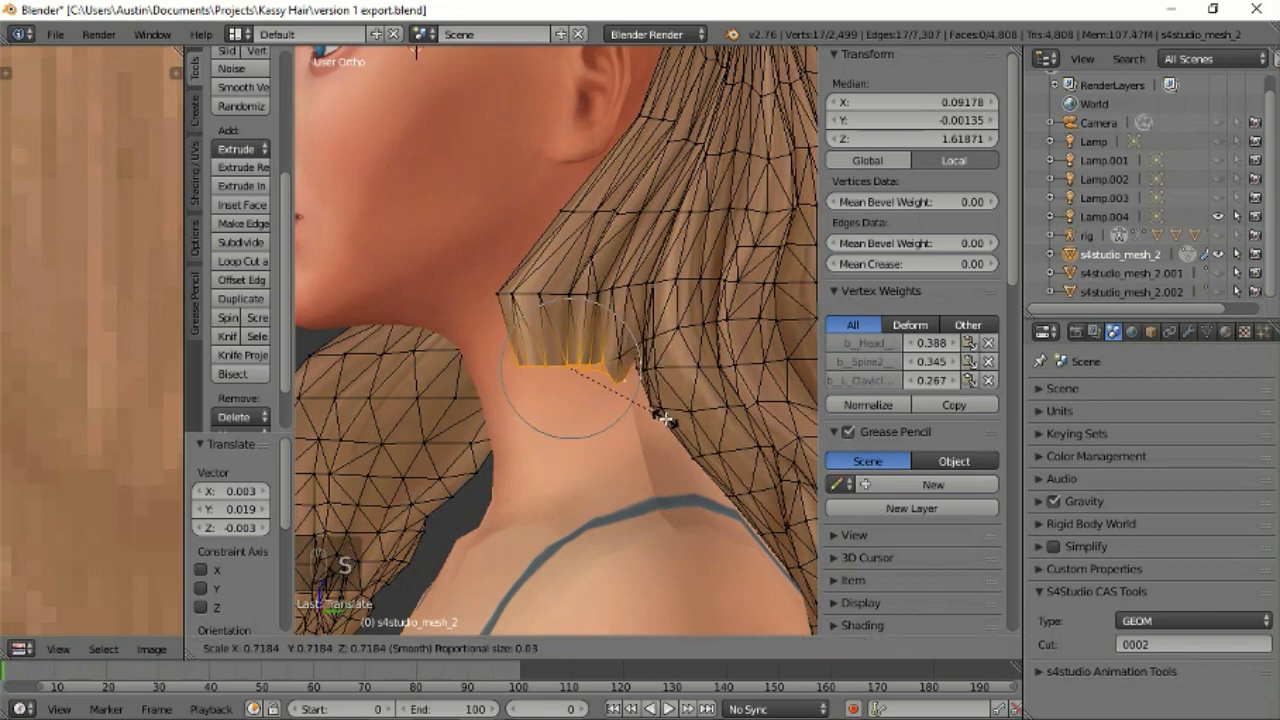
click(668, 420)
Move the lock's front-edge vertex just above the cut end 0.025 back along Y, enlarging the proportional size to 0.07.
scroll(660, 425, down, 3)
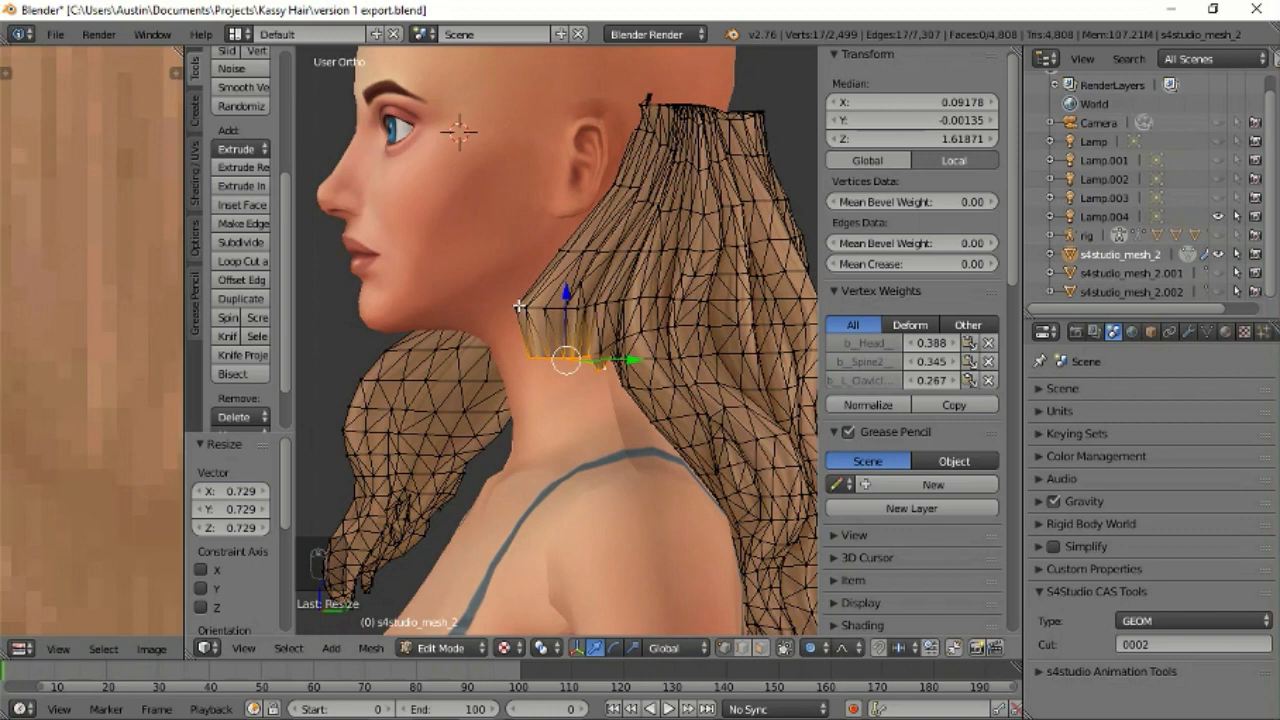
right_click(522, 306)
key(g)
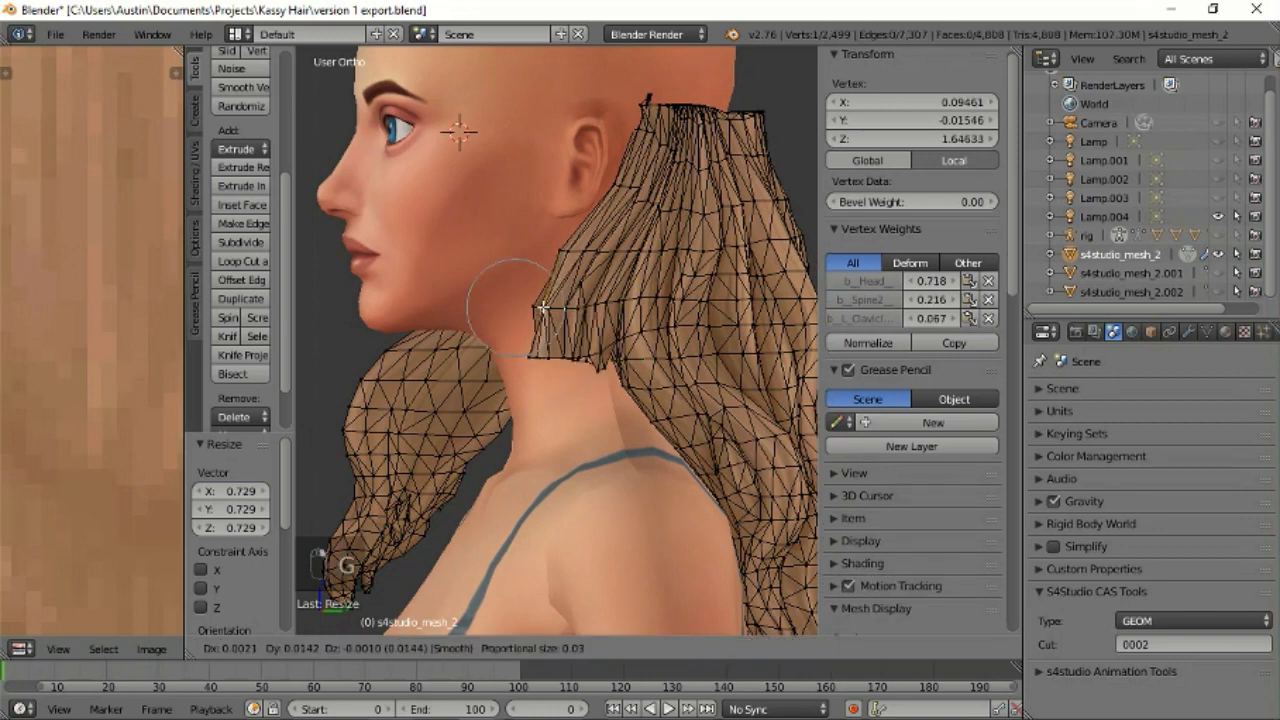
scroll(535, 307, down, 4)
scroll(540, 307, down, 4)
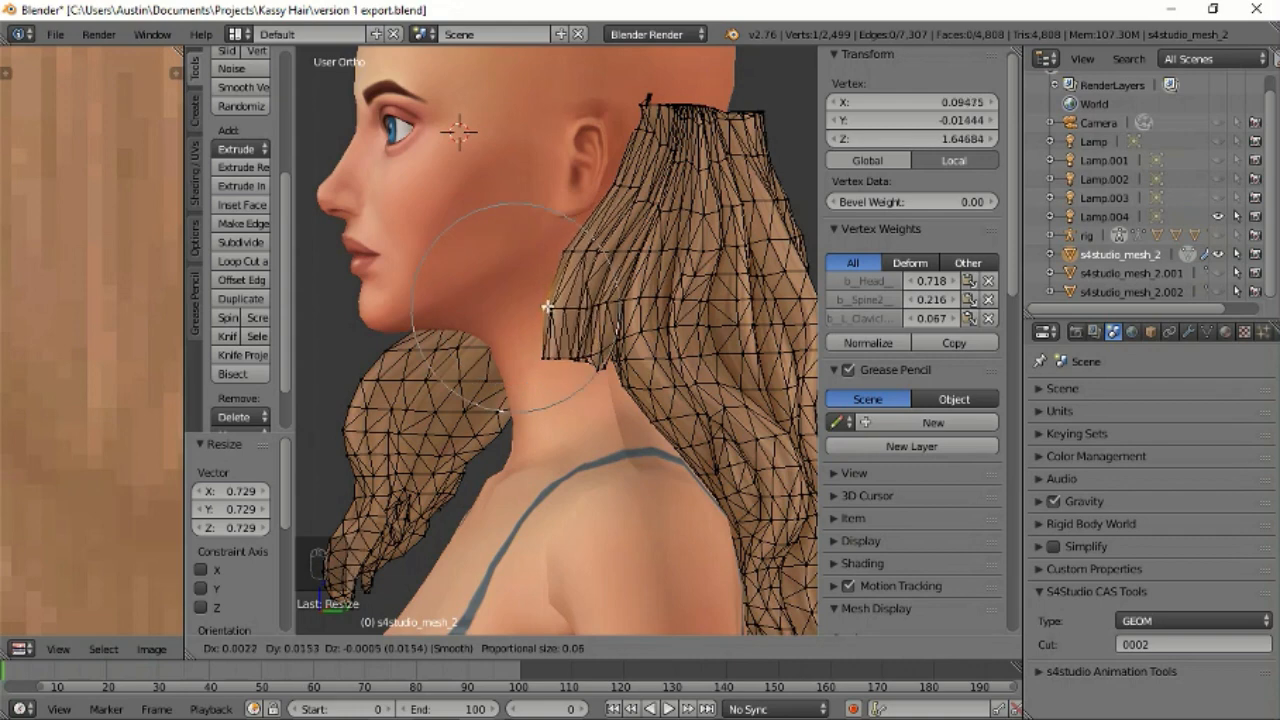
scroll(554, 306, down, 2)
scroll(562, 306, down, 2)
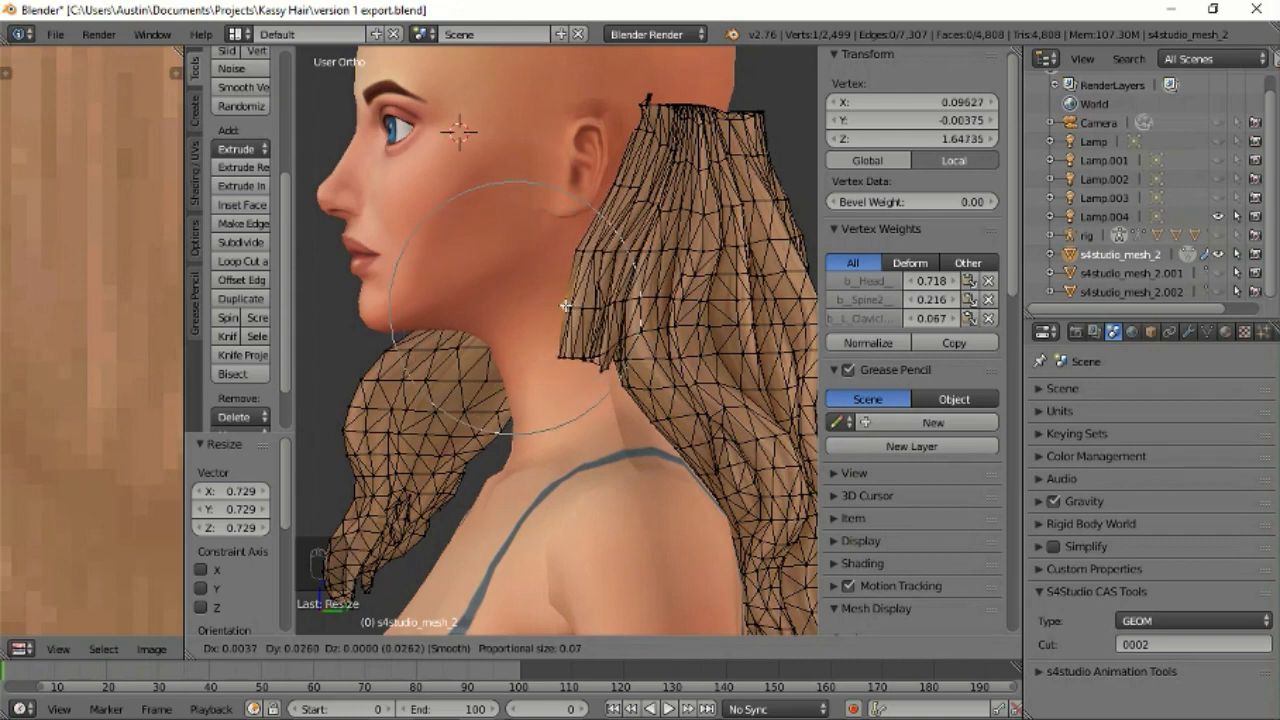
click(566, 306)
Circle-select all the vertices along the cut end of the left front lock.
scroll(610, 400, up, 4)
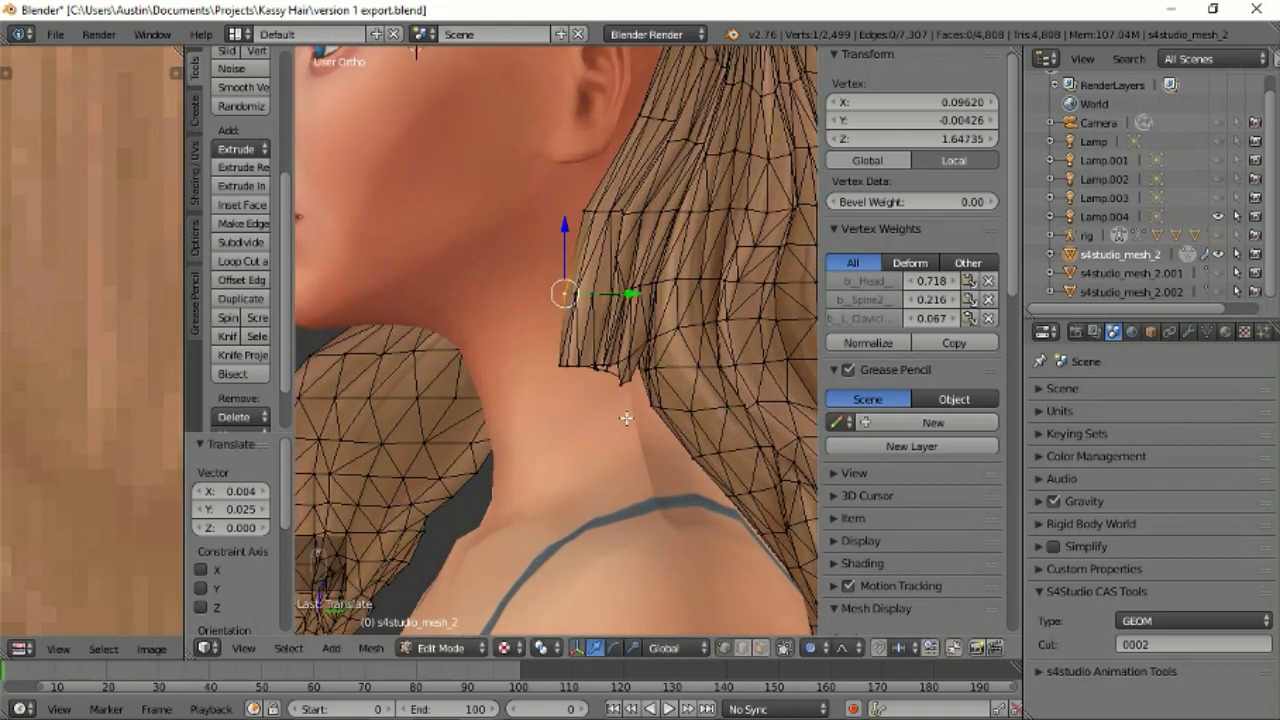
middle_drag(704, 388, 675, 416)
right_click(572, 405)
key(c)
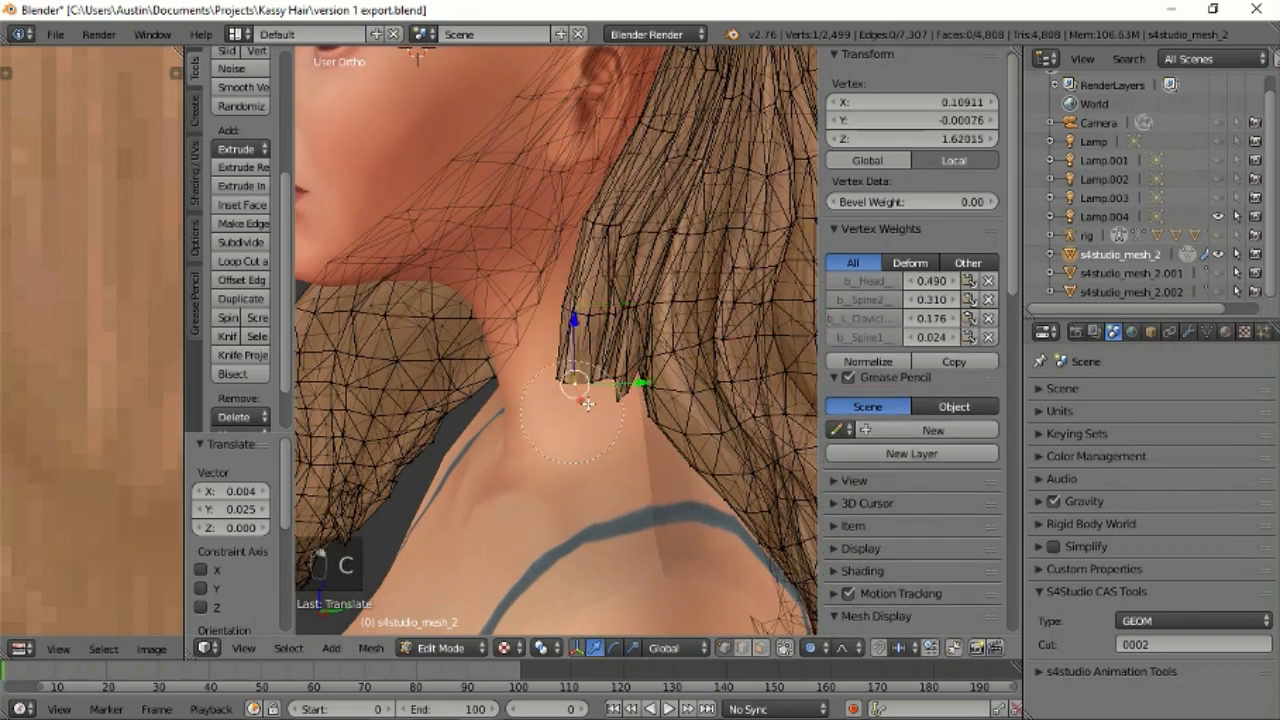
drag(585, 397, 596, 382)
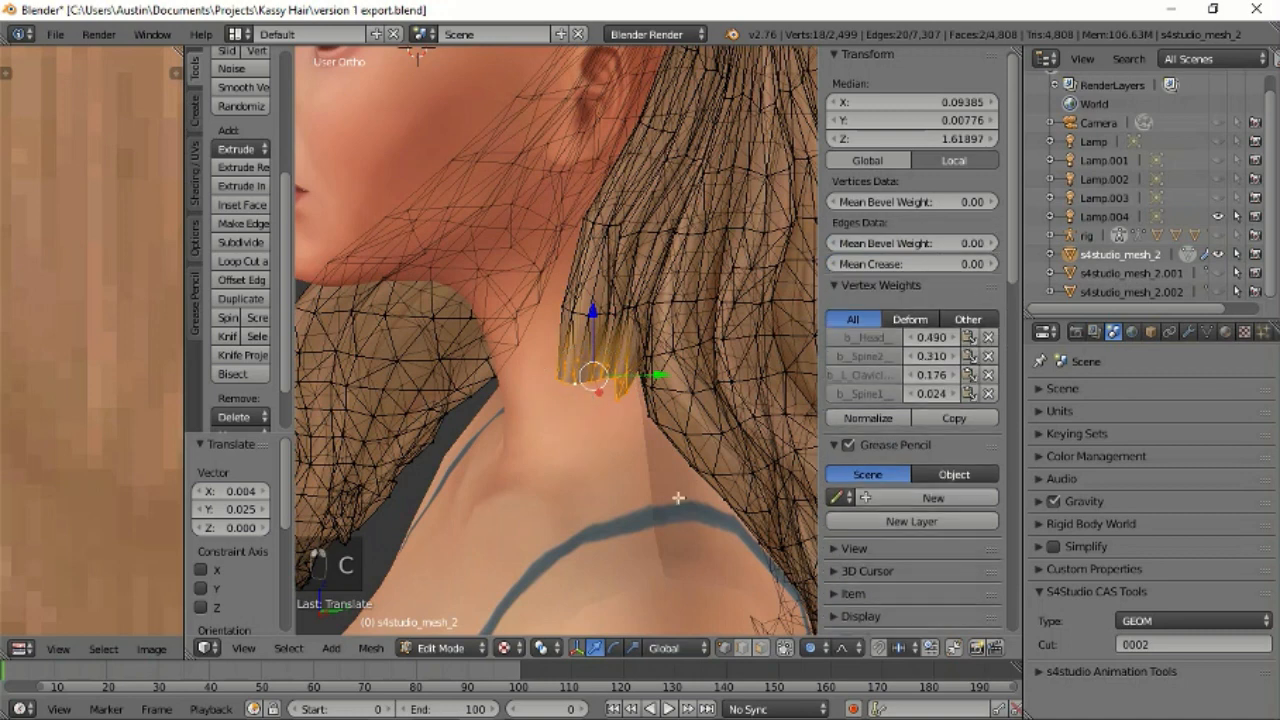
key(Escape)
Move the selected cut end 0.005 back along Y with a proportional size of 0.01, and raise it about 0.008.
middle_drag(664, 498, 667, 441)
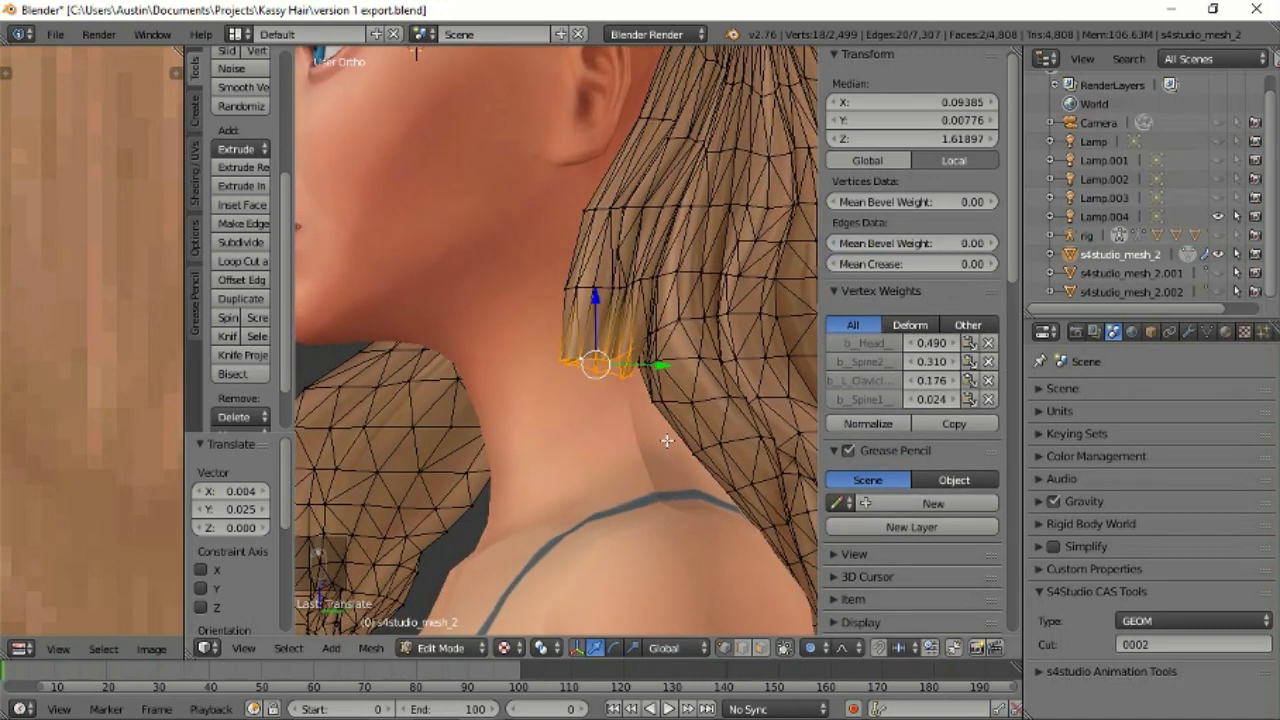
key(g)
key(y)
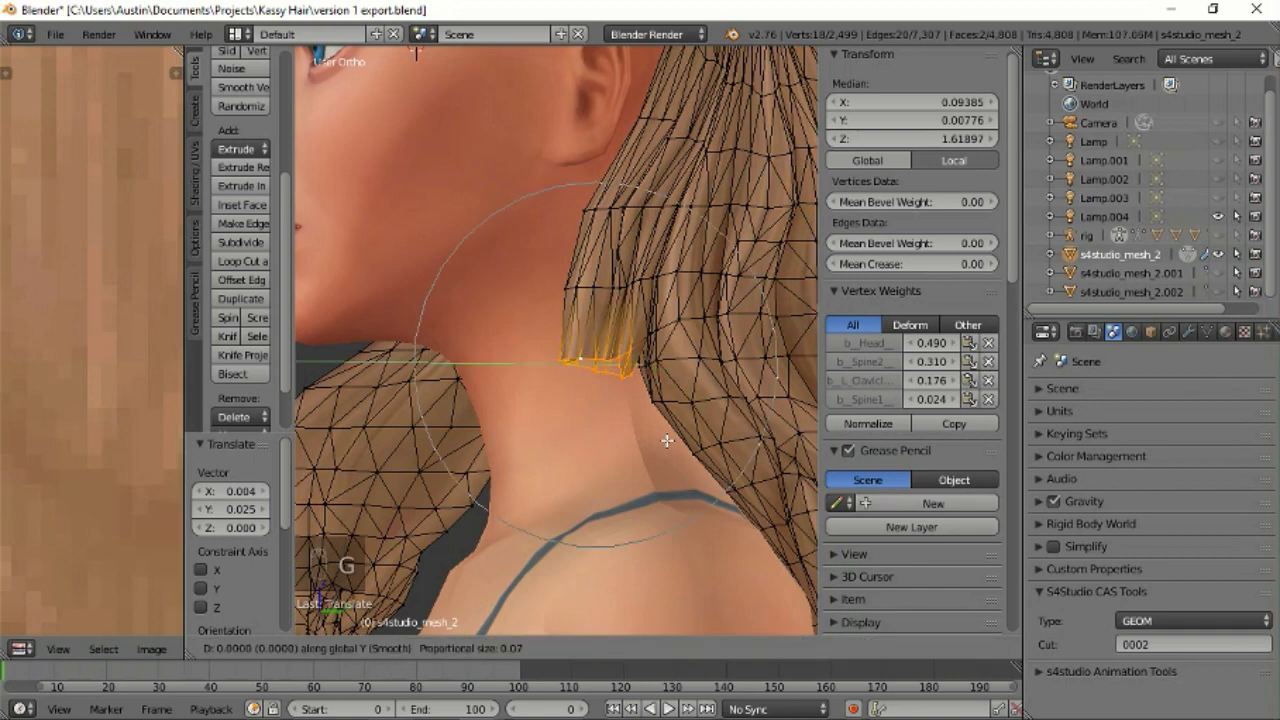
scroll(667, 441, up, 13)
scroll(667, 441, up, 7)
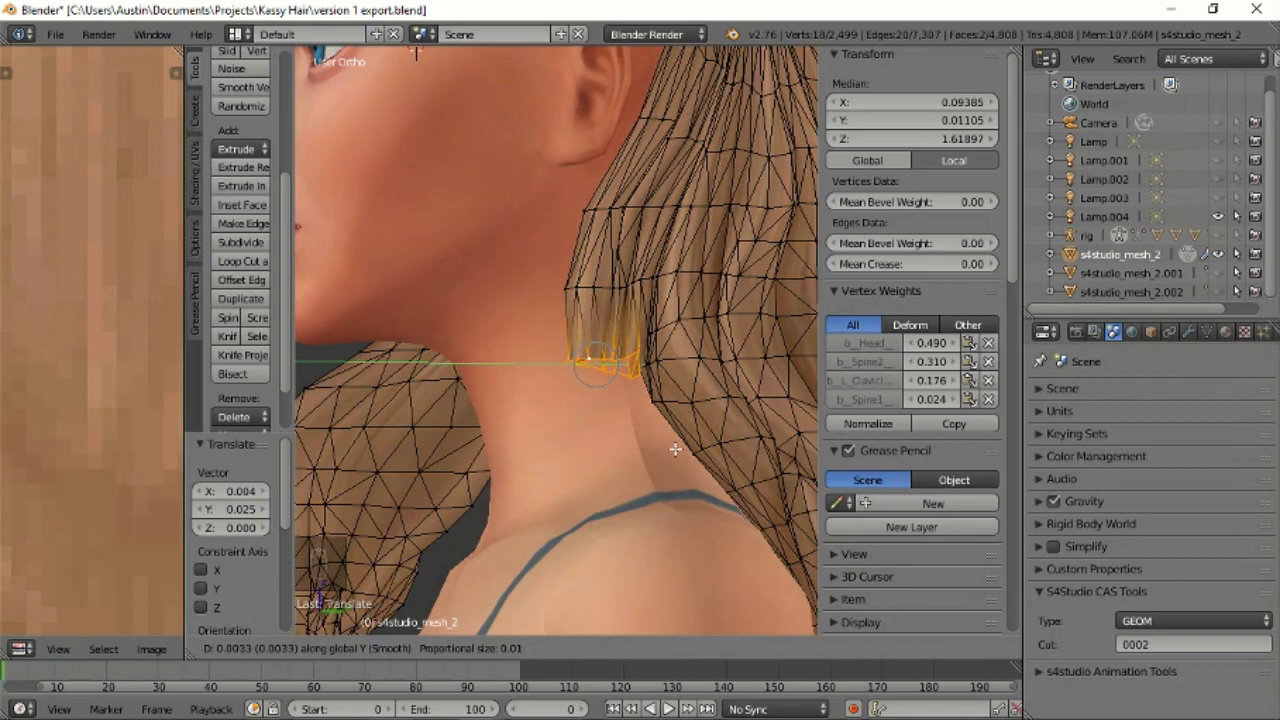
click(678, 450)
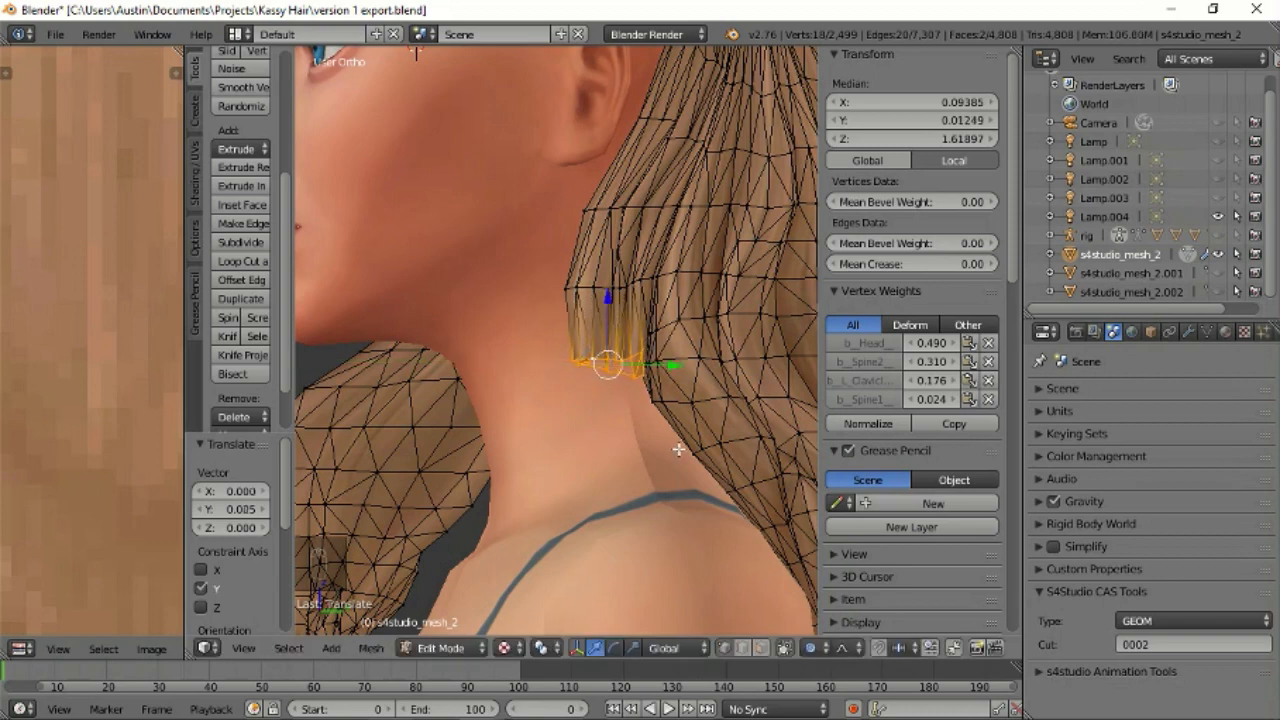
scroll(684, 483, up, 1)
key(g)
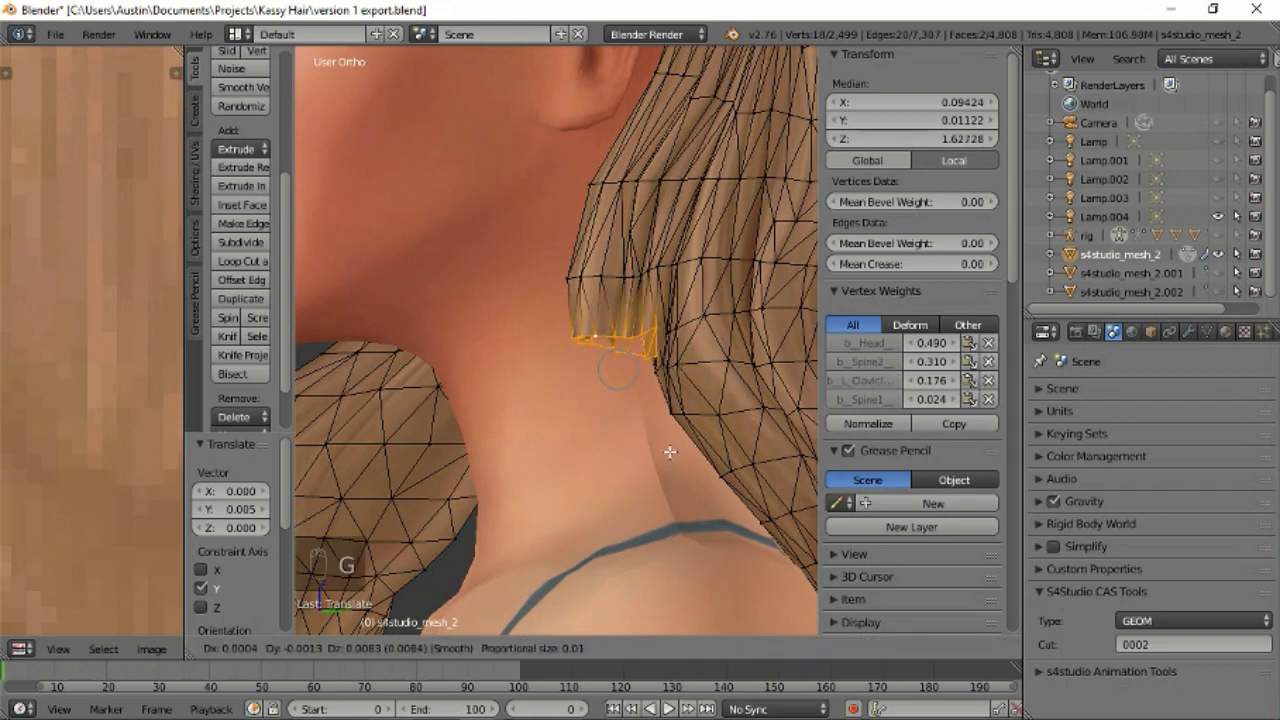
click(668, 452)
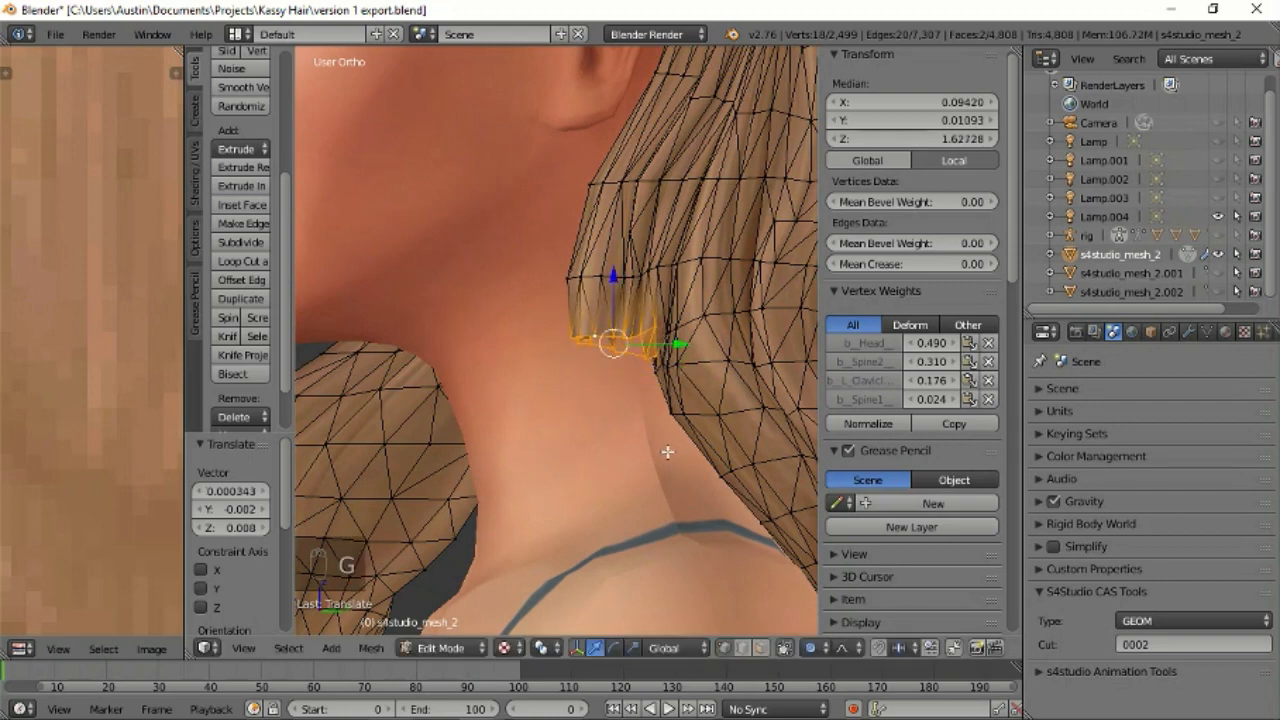
Move the cut end another 0.015 back along Y with the proportional size enlarged to 0.08.
scroll(667, 452, down, 3)
middle_drag(667, 452, 626, 466)
scroll(648, 487, up, 4)
key(g)
key(y)
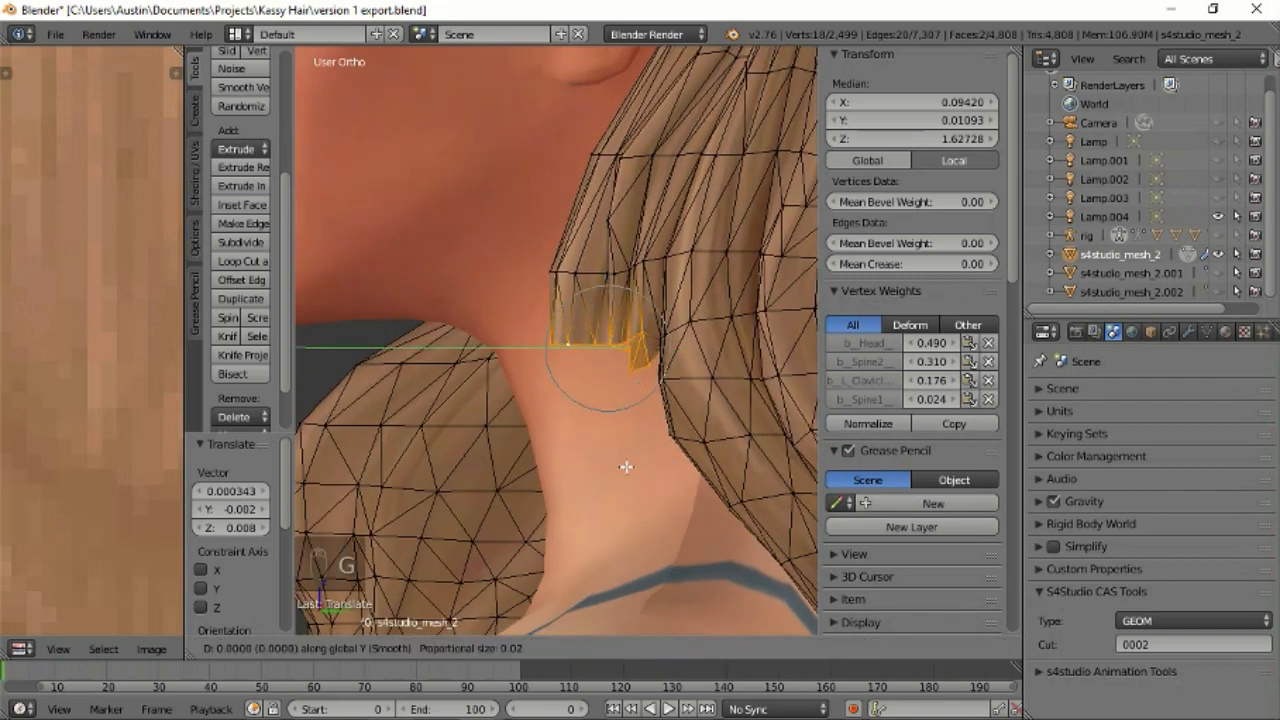
scroll(650, 472, down, 7)
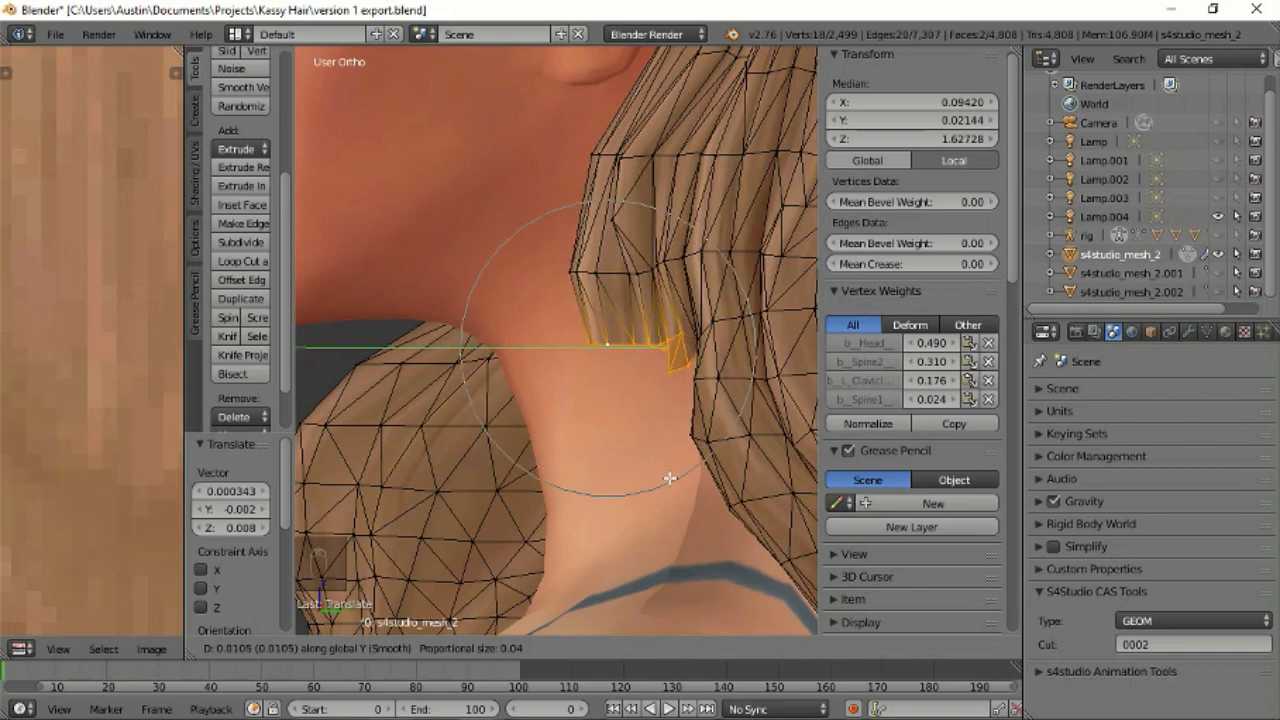
scroll(670, 479, down, 4)
scroll(670, 479, down, 4)
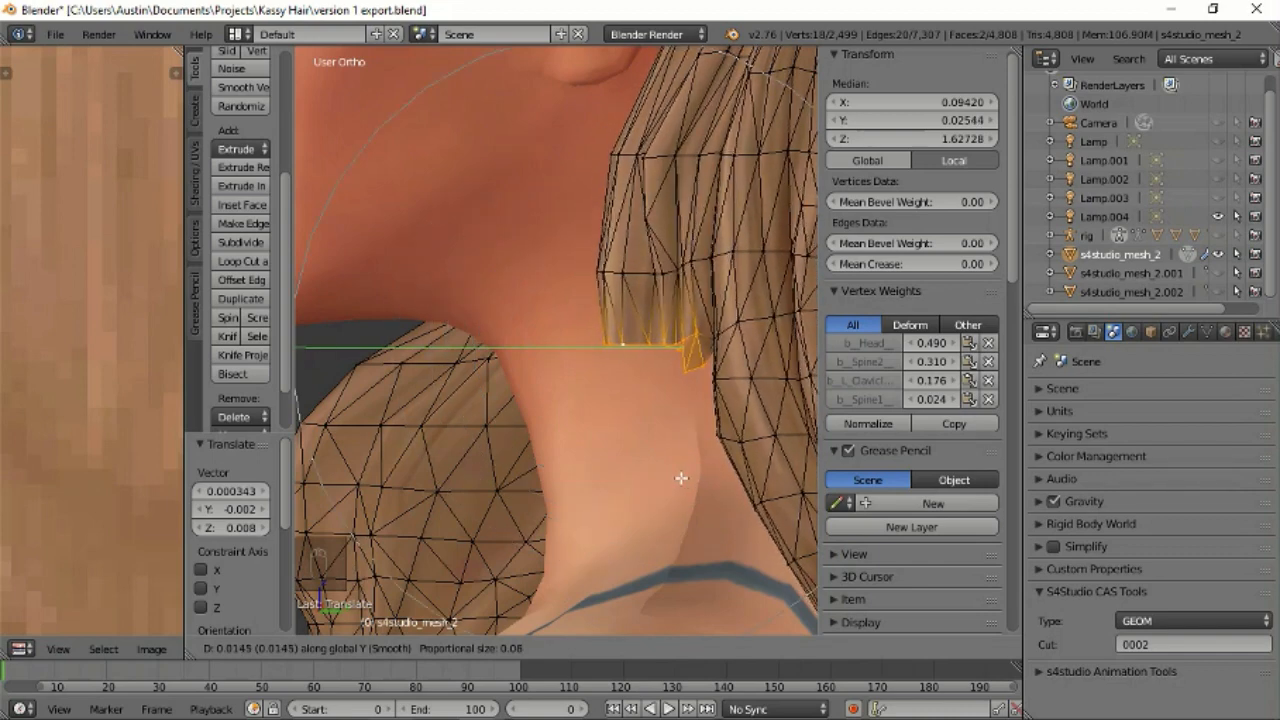
click(681, 478)
Disable proportional editing and reposition the cut end by about -0.005 in X, -0.002 in Y and -0.004 in Z, scaling it up slightly.
scroll(681, 478, down, 3)
middle_drag(681, 478, 347, 481)
middle_drag(361, 477, 550, 498)
scroll(542, 467, up, 2)
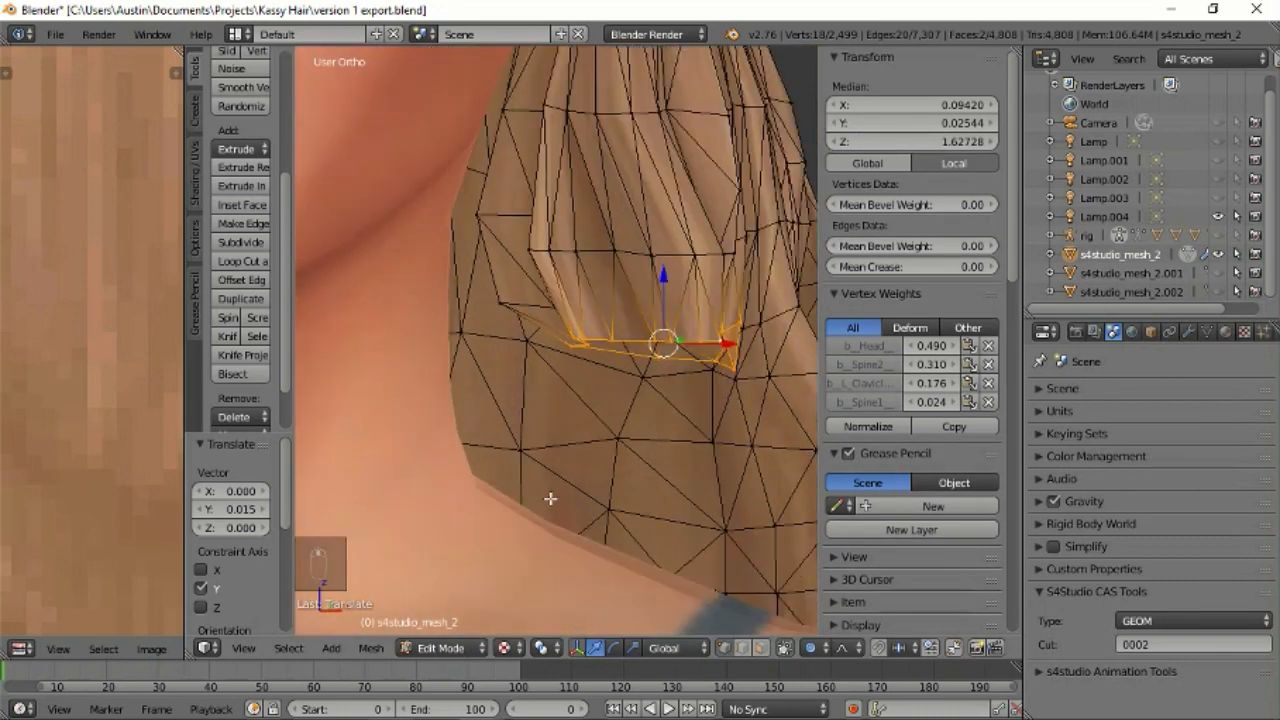
click(808, 648)
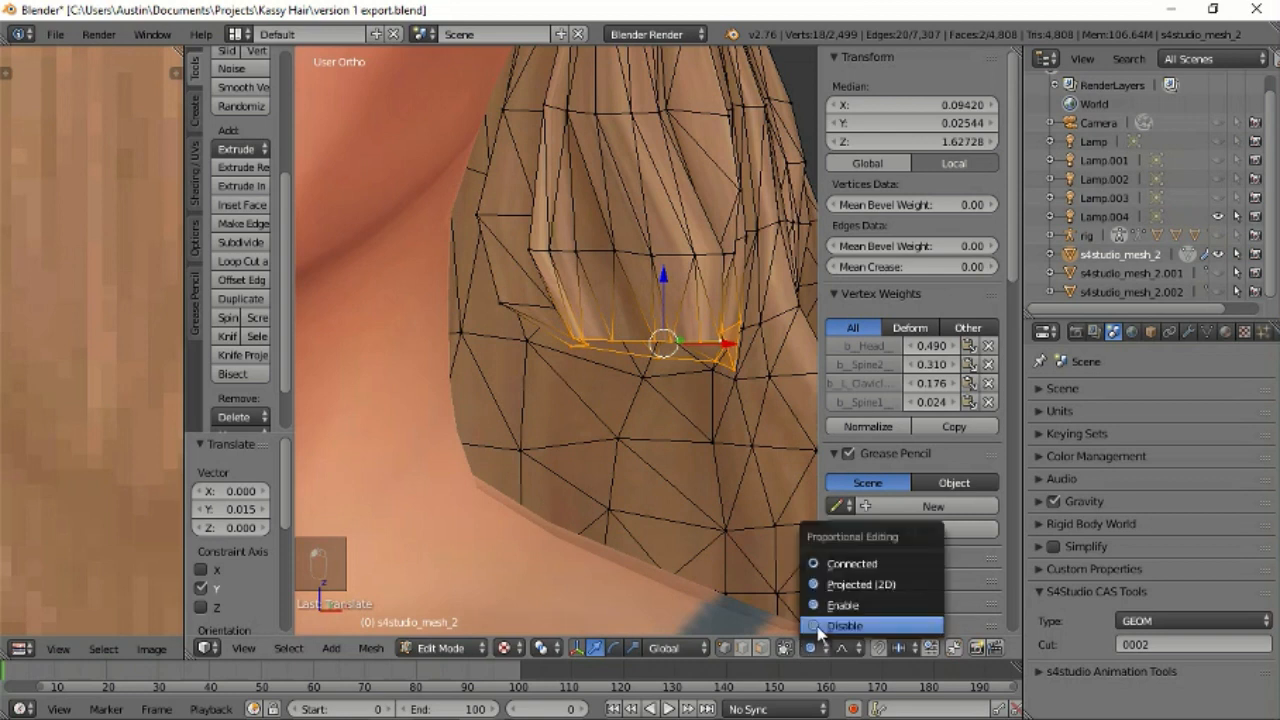
click(822, 628)
key(g)
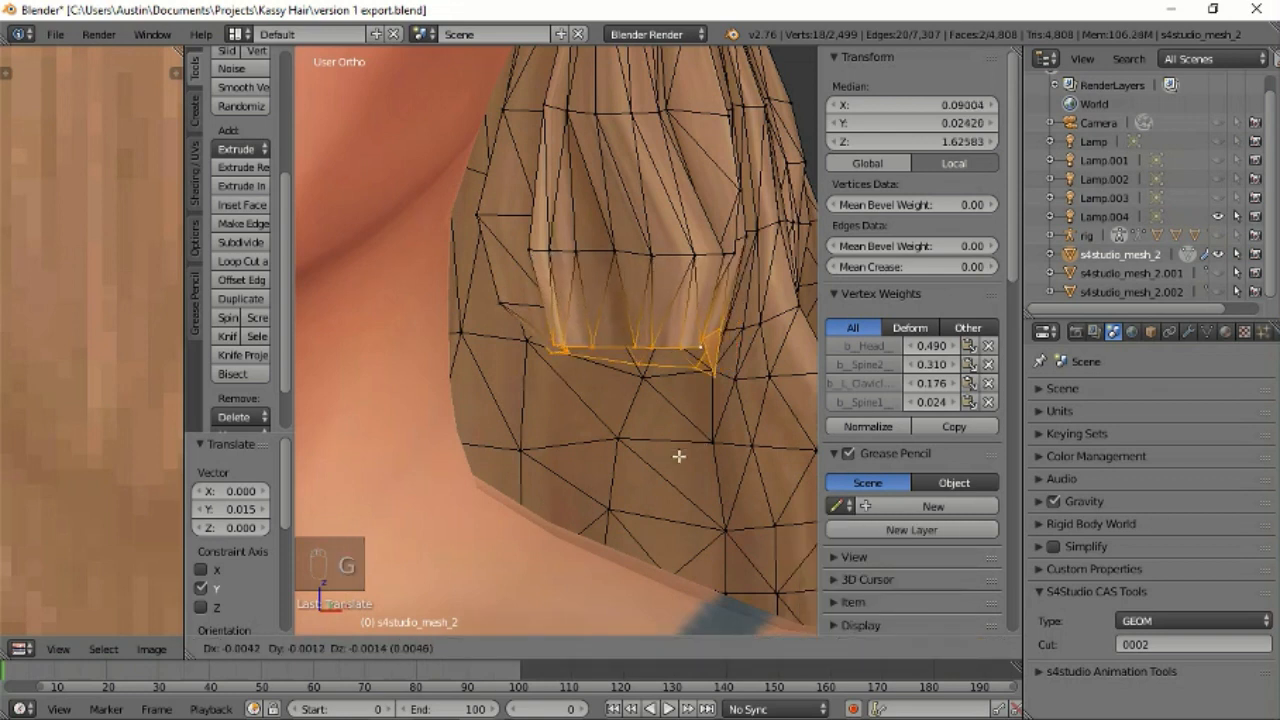
key(s)
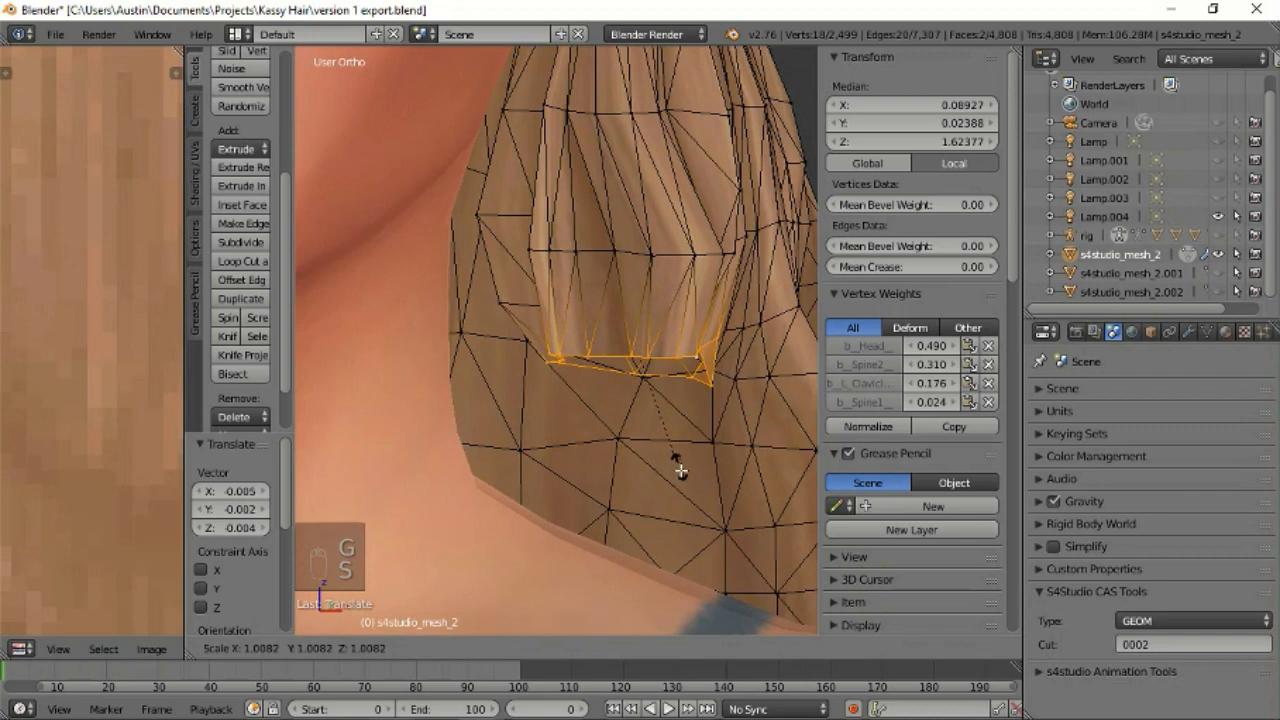
click(682, 471)
key(g)
click(687, 475)
Enable proportional editing and move a vertex on the lock's front edge, above the cut end, about -0.005 along Y with a proportional size of 0.02.
middle_drag(686, 449, 547, 446)
middle_drag(633, 448, 688, 272)
right_click(566, 269)
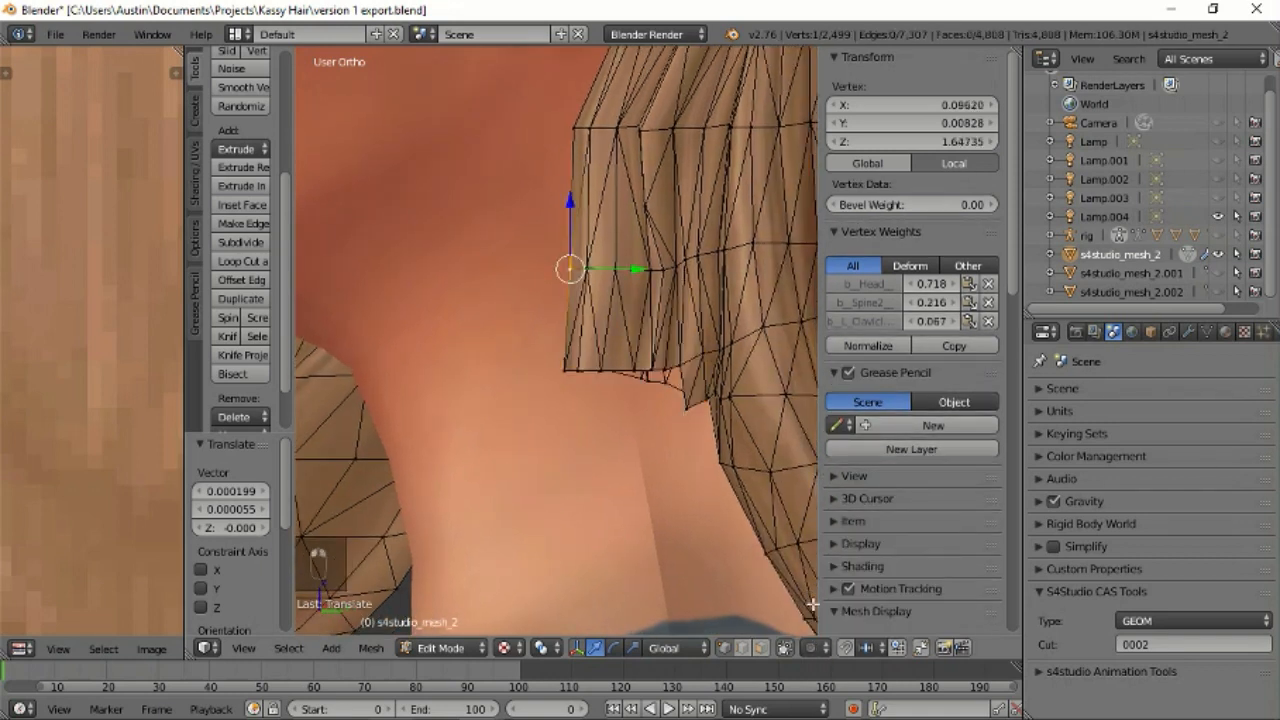
click(812, 647)
click(826, 604)
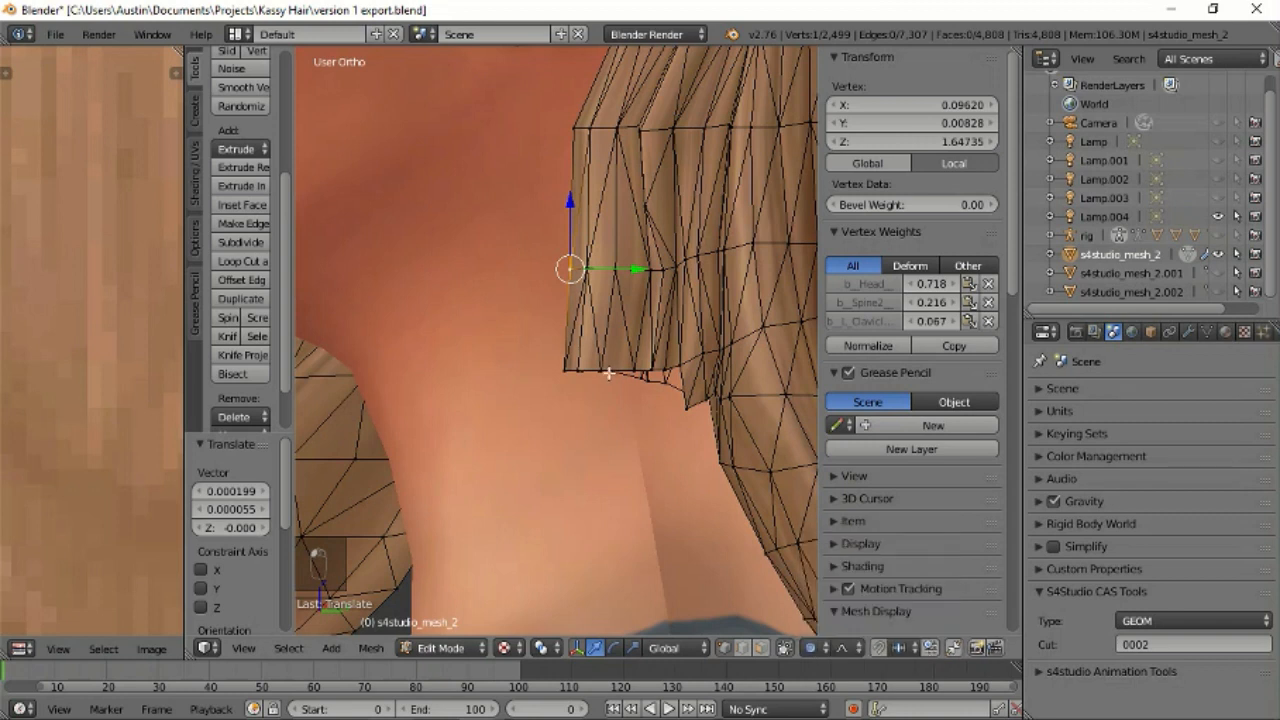
key(g)
key(y)
scroll(608, 373, up, 7)
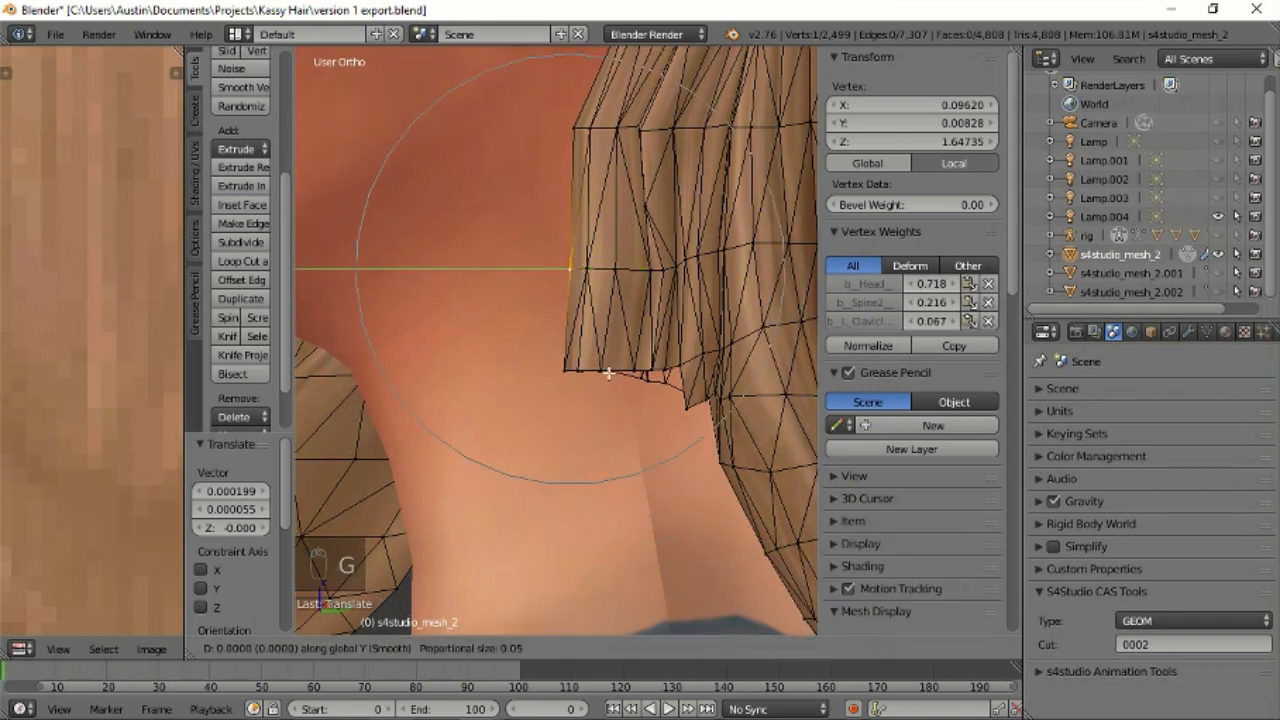
scroll(608, 373, up, 7)
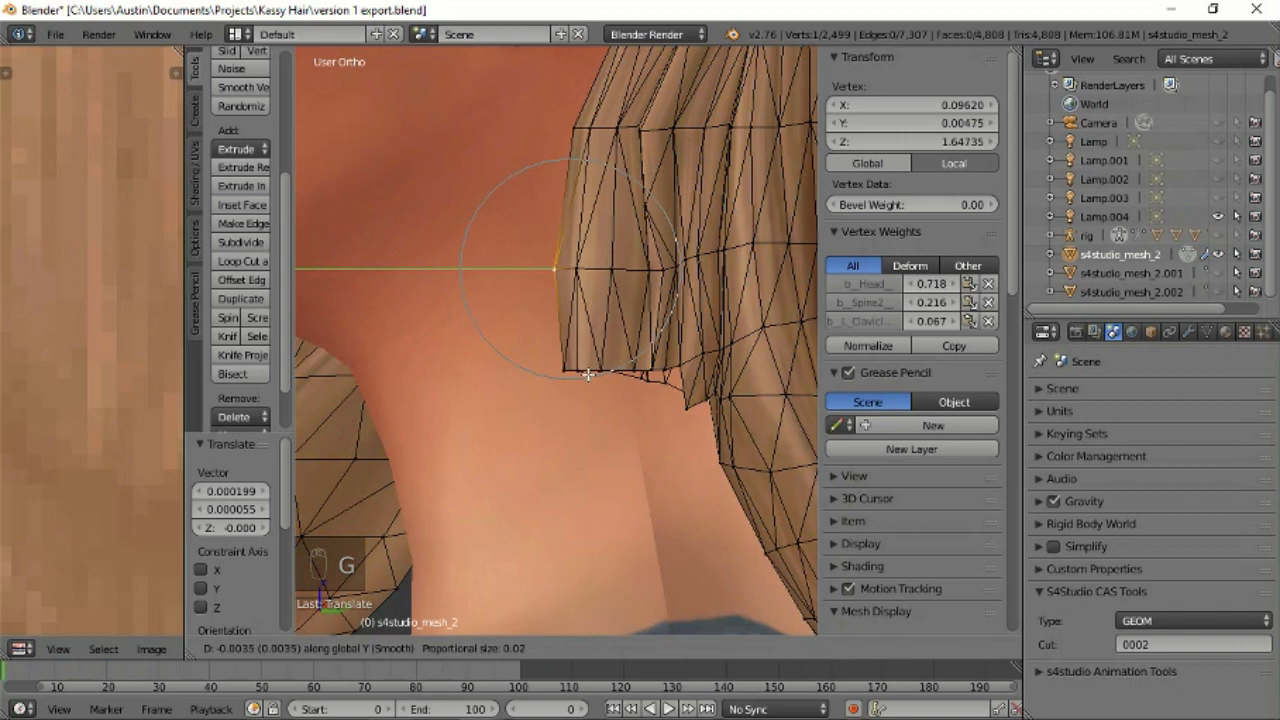
click(588, 374)
right_click(641, 271)
key(g)
key(y)
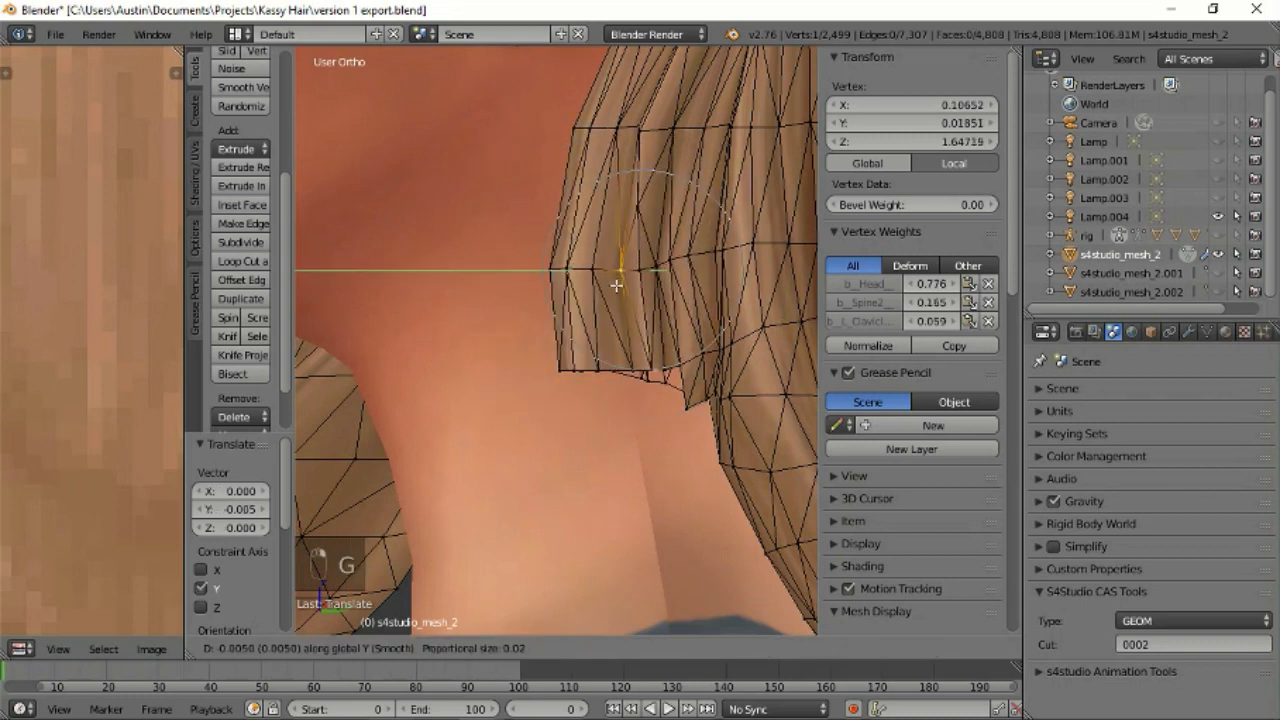
right_click(634, 313)
Select the entire open edge loop around the lock's cut end using shortest-path picking, and disable proportional editing.
right_click(698, 356)
middle_drag(698, 356, 679, 408)
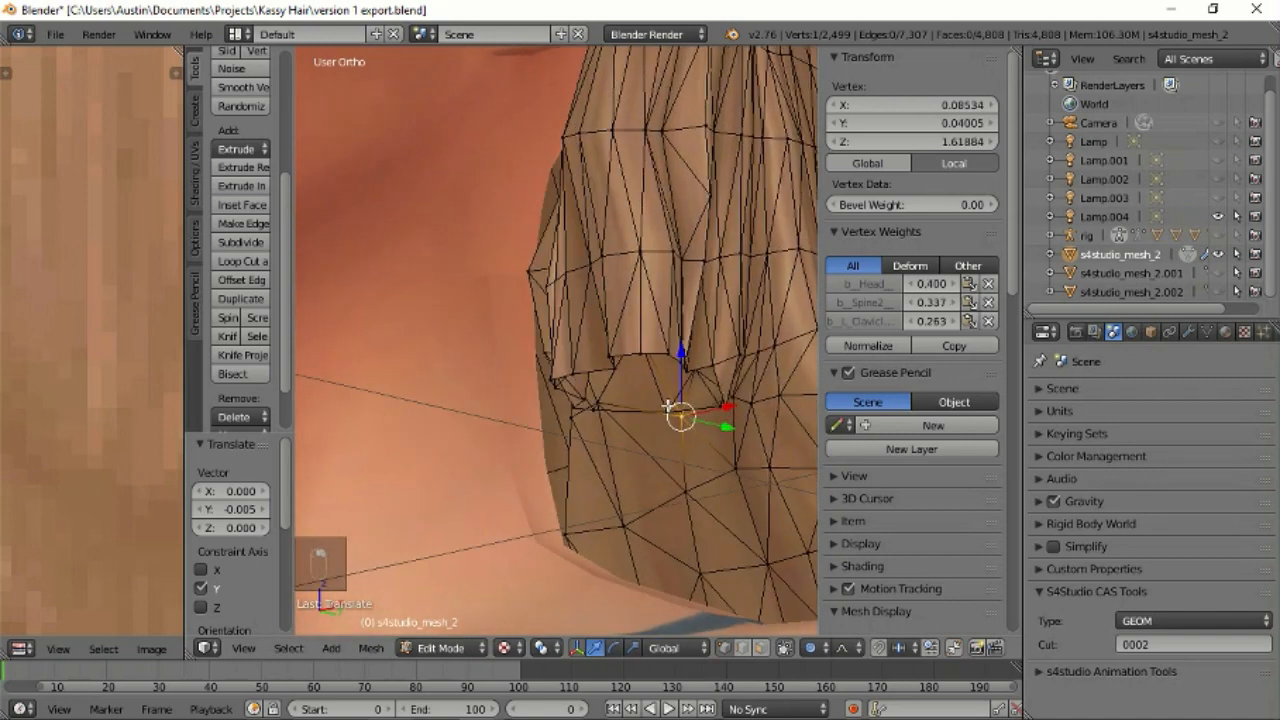
right_click(667, 408)
ctrl+right_click(617, 363)
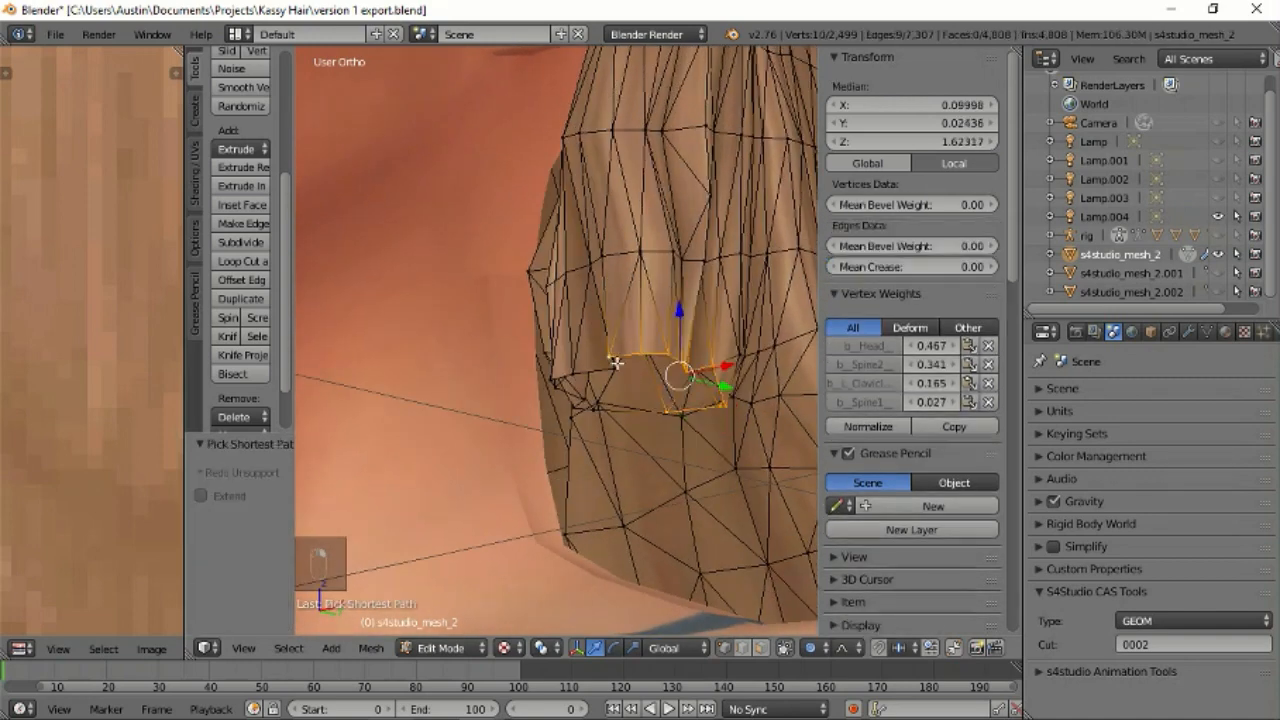
ctrl+right_click(590, 412)
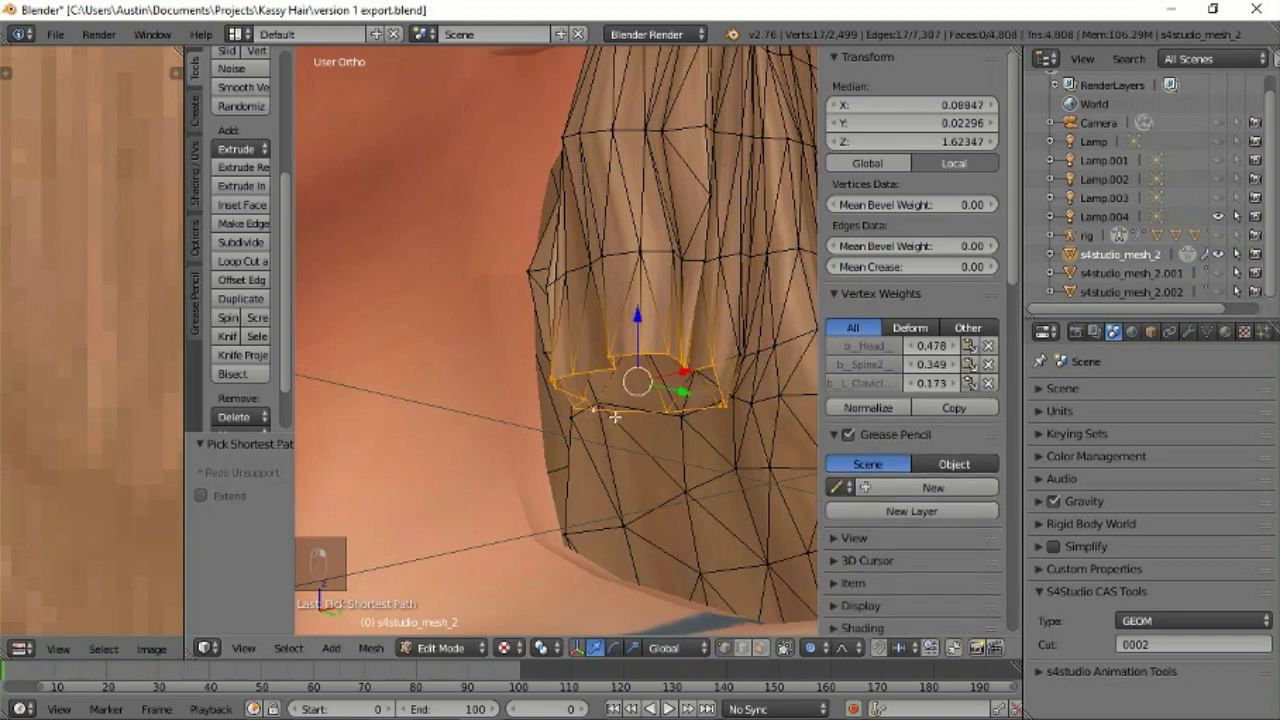
middle_drag(650, 460, 770, 500)
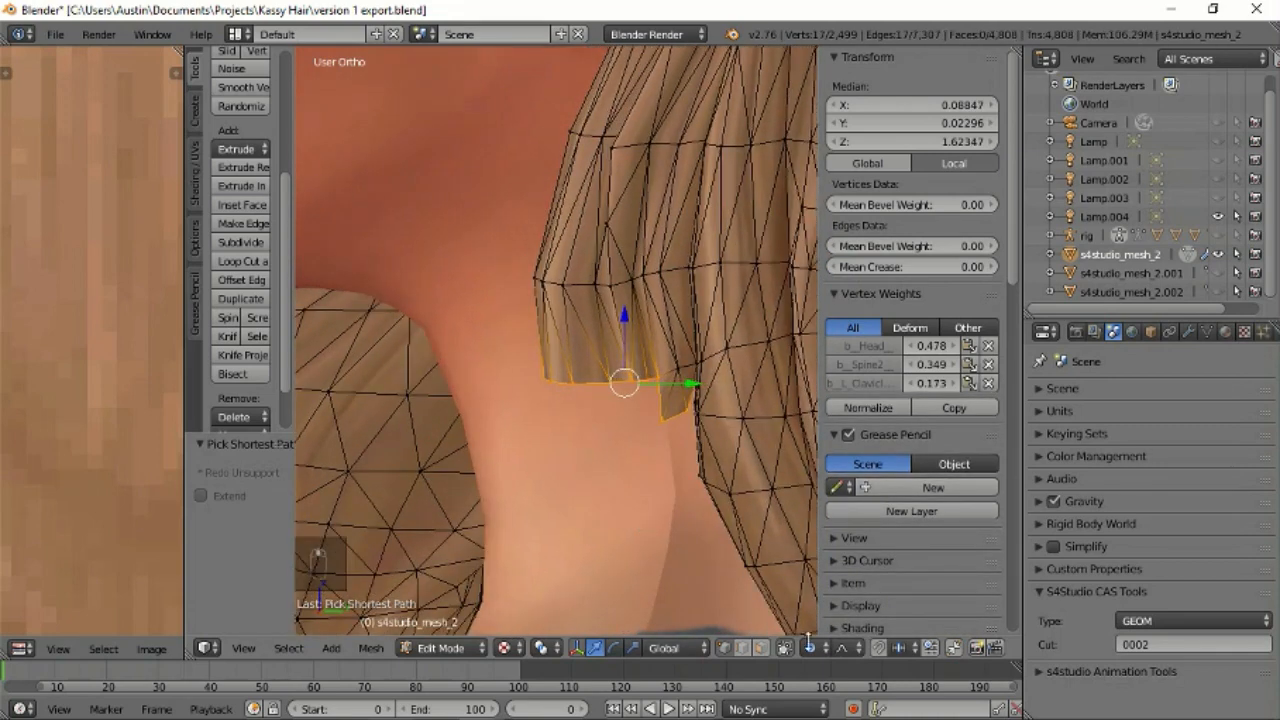
click(822, 649)
click(818, 620)
middle_drag(714, 550, 717, 522)
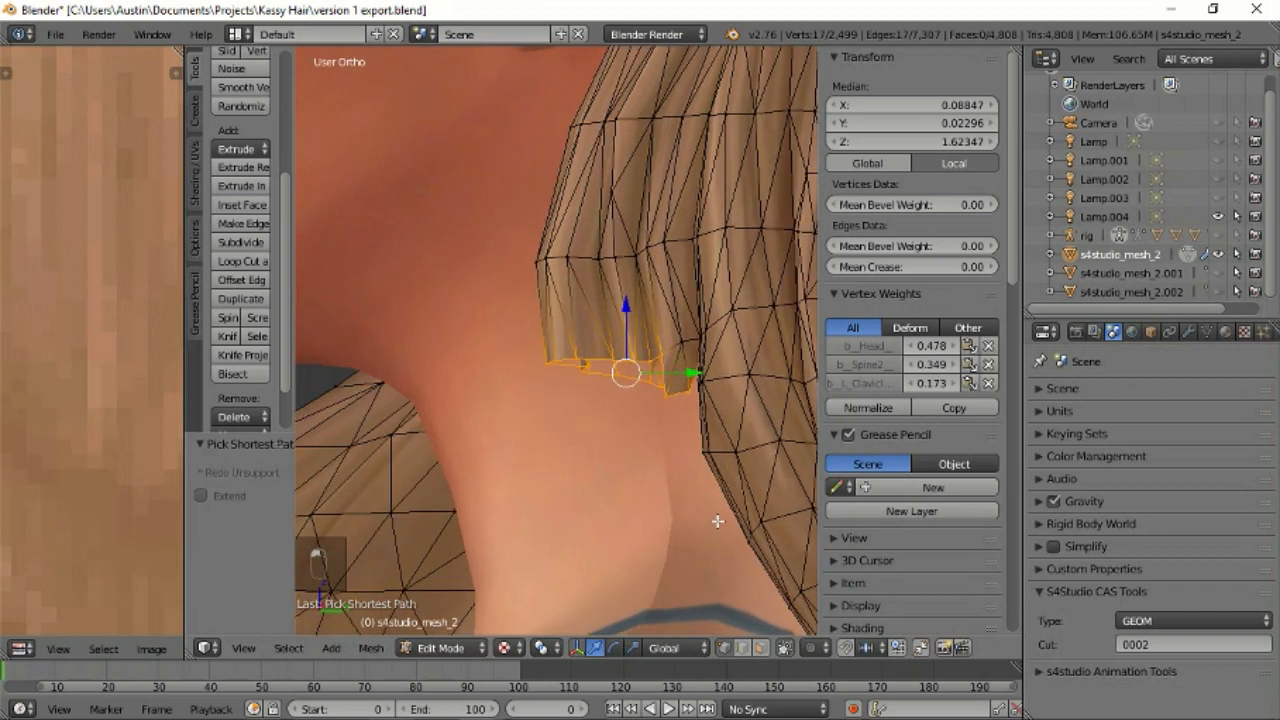
Try to lengthen the lock by extruding the cut edge loop about -0.010 in Z, and again by about -0.011.
key(e)
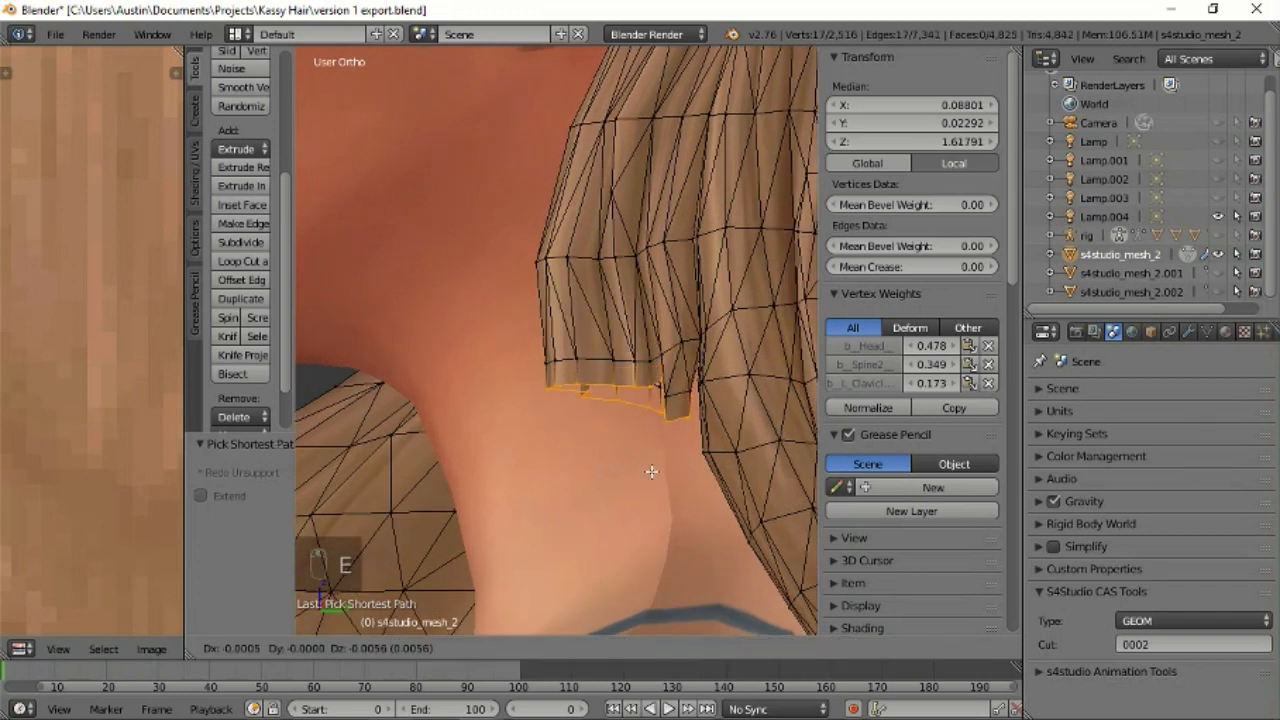
click(652, 493)
key(g)
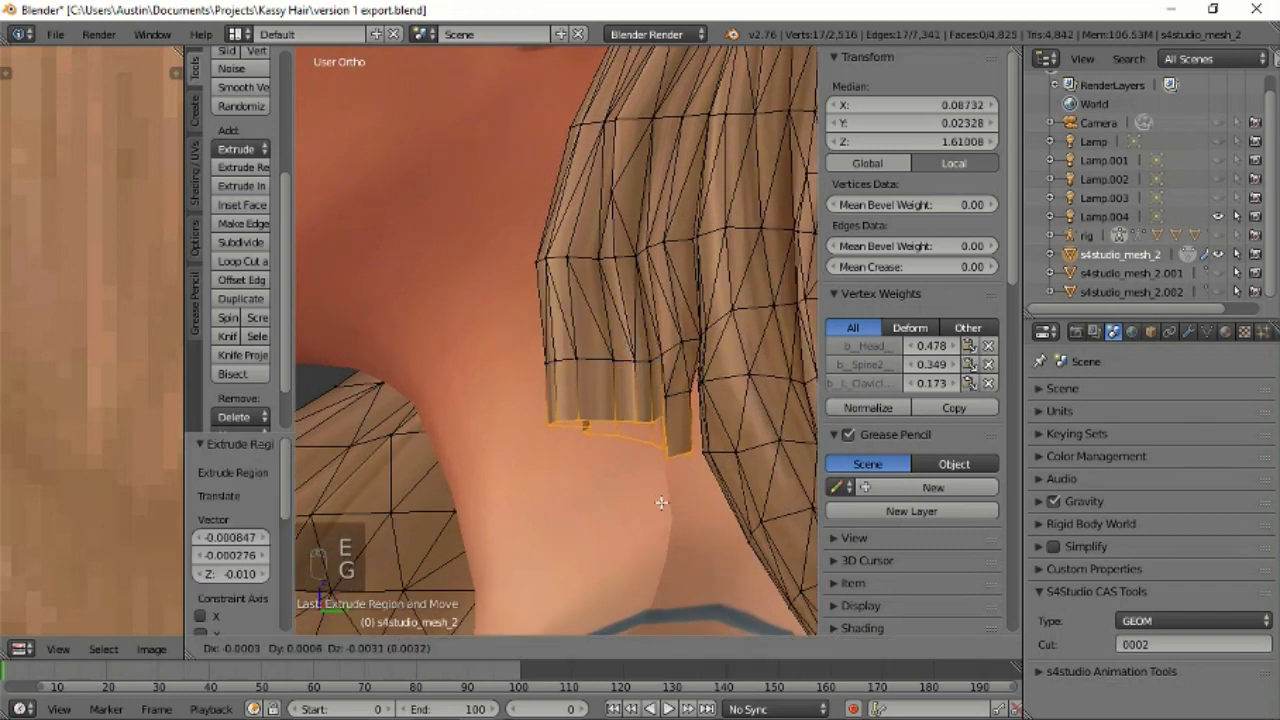
click(655, 489)
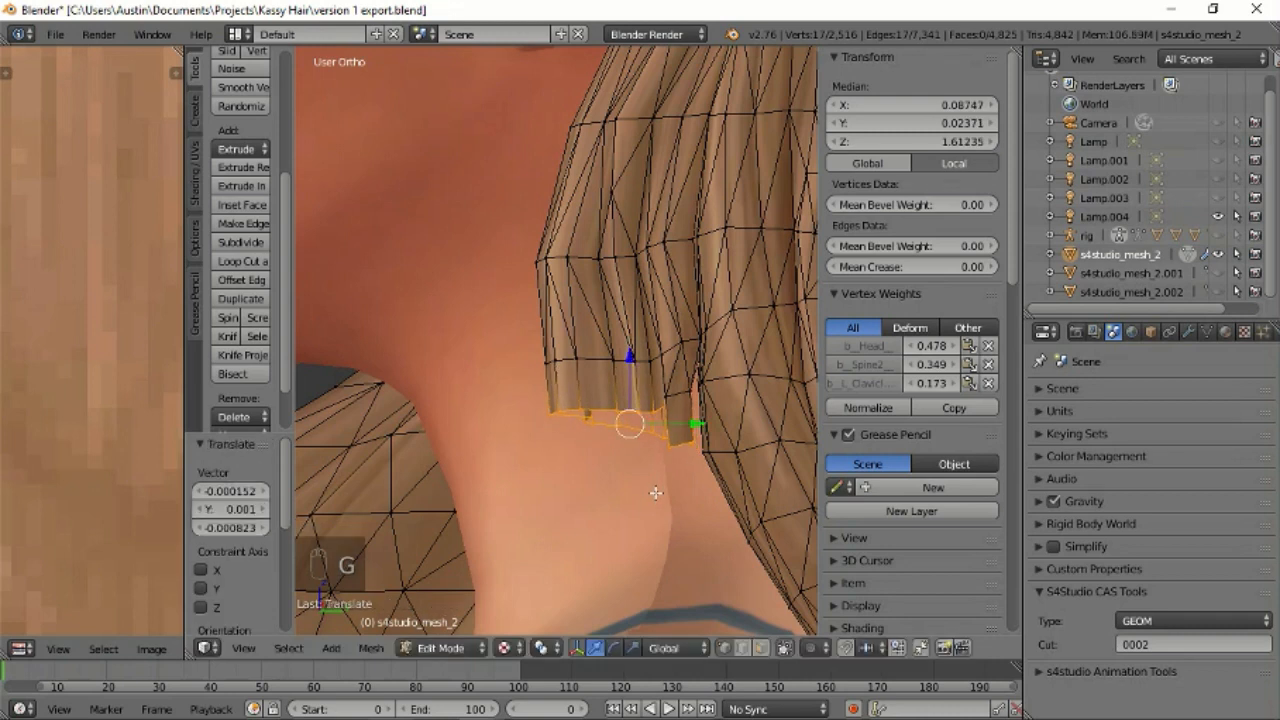
key(e)
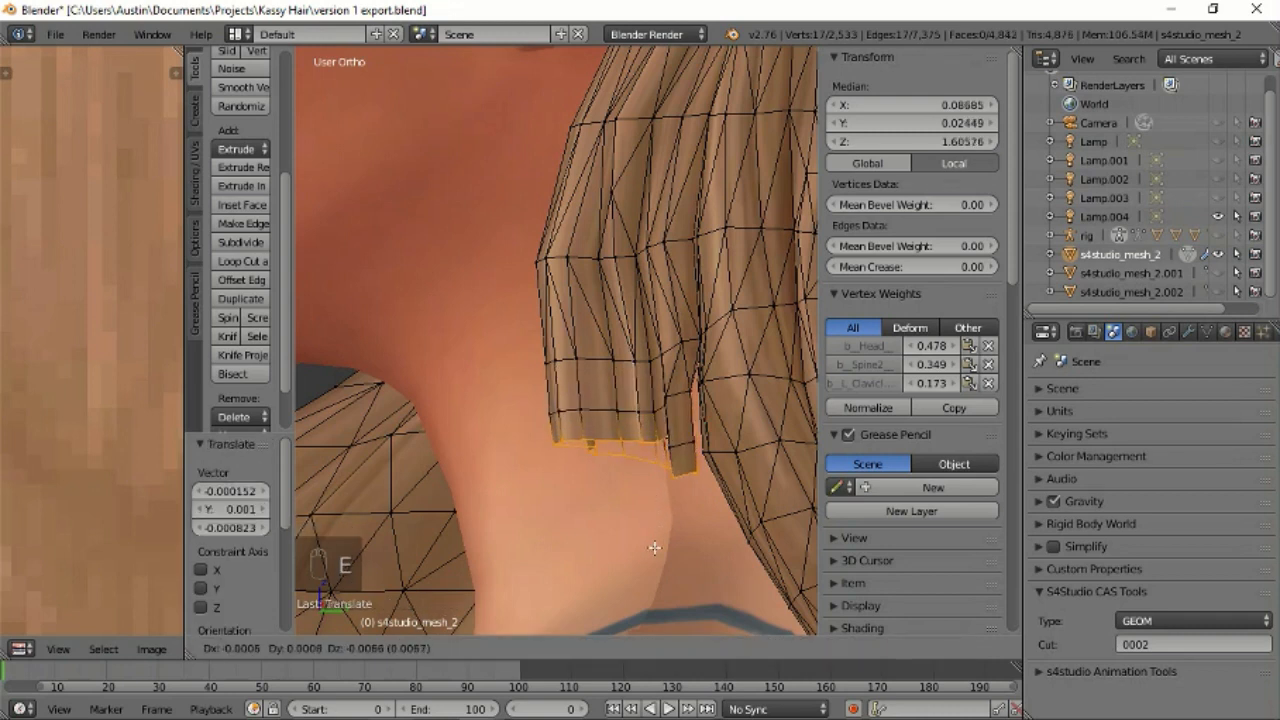
click(654, 553)
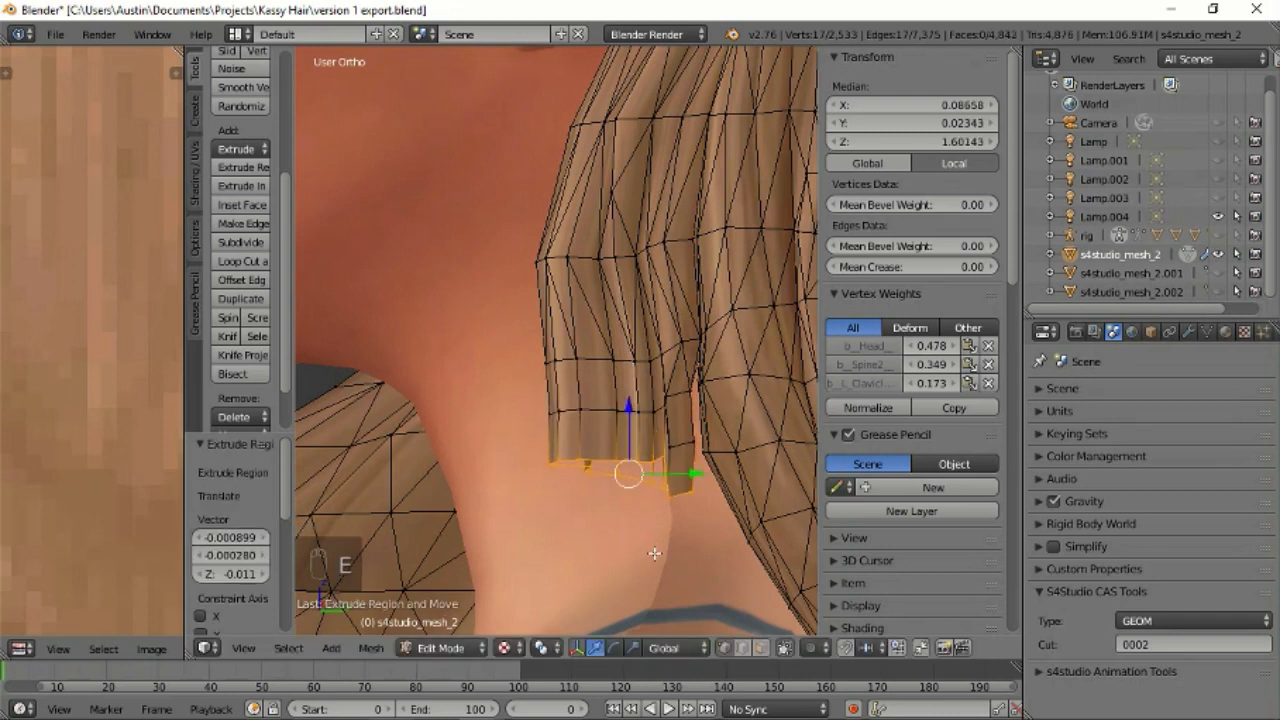
scroll(654, 553, down, 4)
shift+middle_drag(628, 508, 625, 486)
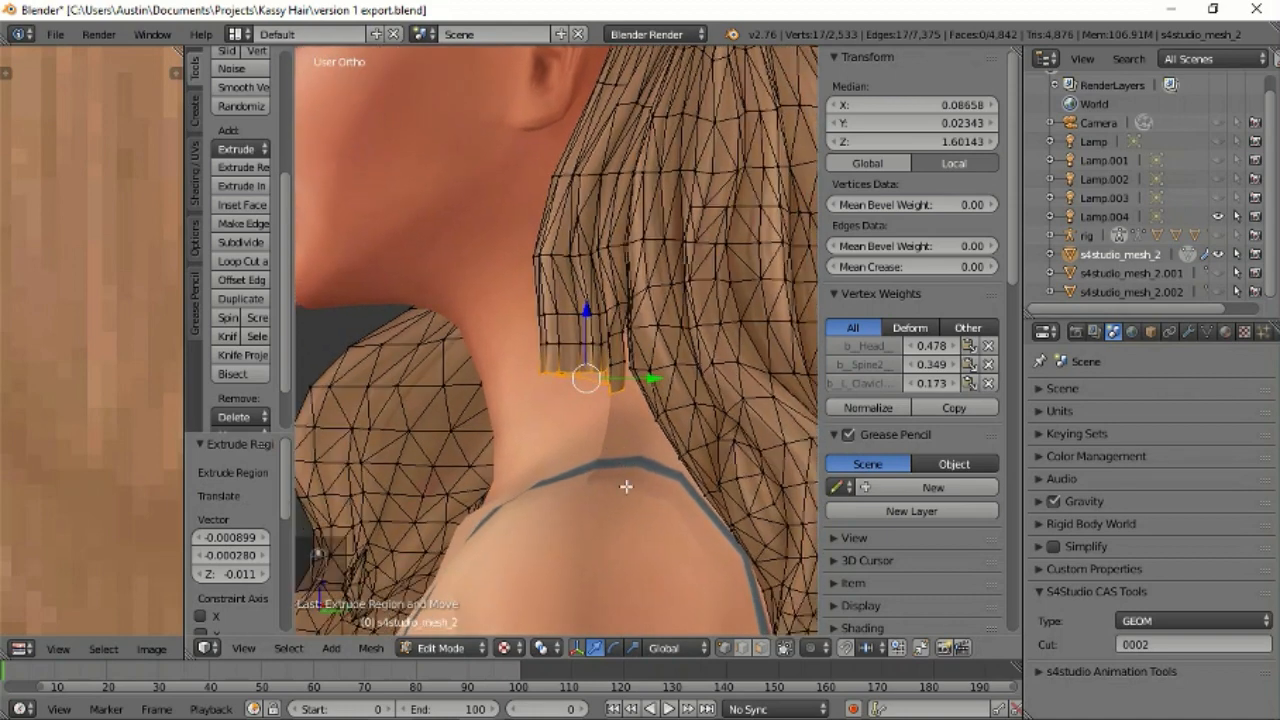
Undo both extrusions of the lock's cut edge loop.
scroll(626, 486, up, 3)
key(ctrl+z)
key(ctrl+z)
key(ctrl+z)
key(ctrl+z)
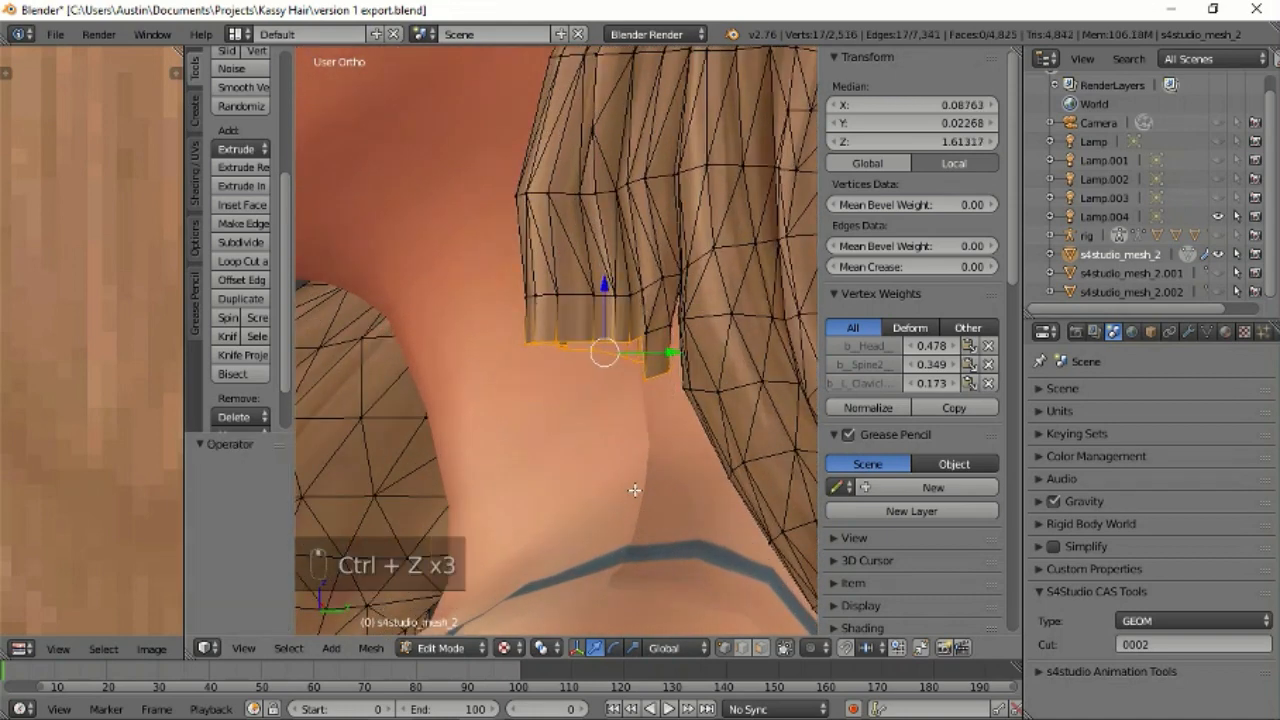
scroll(670, 353, up, 1)
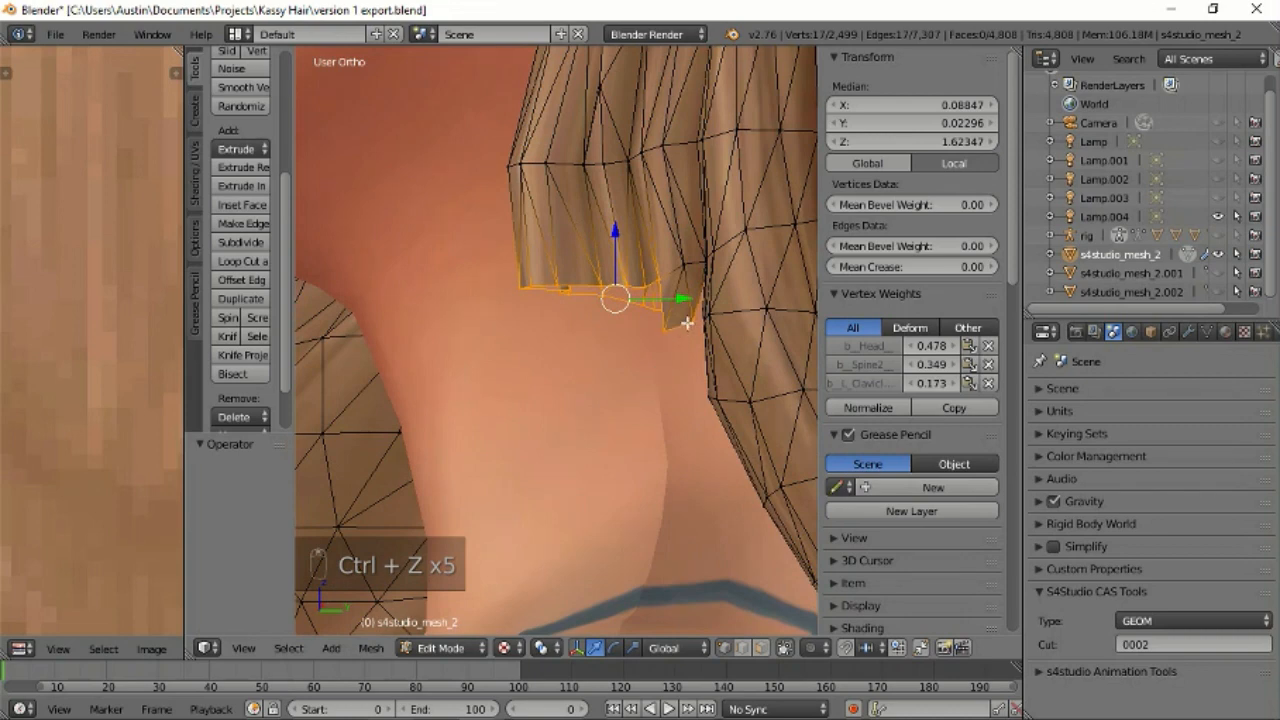
Try deleting the selected geometry at the back corner of the lock's cut end, and undo the deletion.
right_click(665, 325)
shift+right_click(688, 270)
key(x)
click(664, 325)
middle_drag(733, 286, 712, 309)
key(ctrl+z)
Select the pair of vertices at the tip of the lock's back strip, try deleting there, and undo it.
right_click(712, 308)
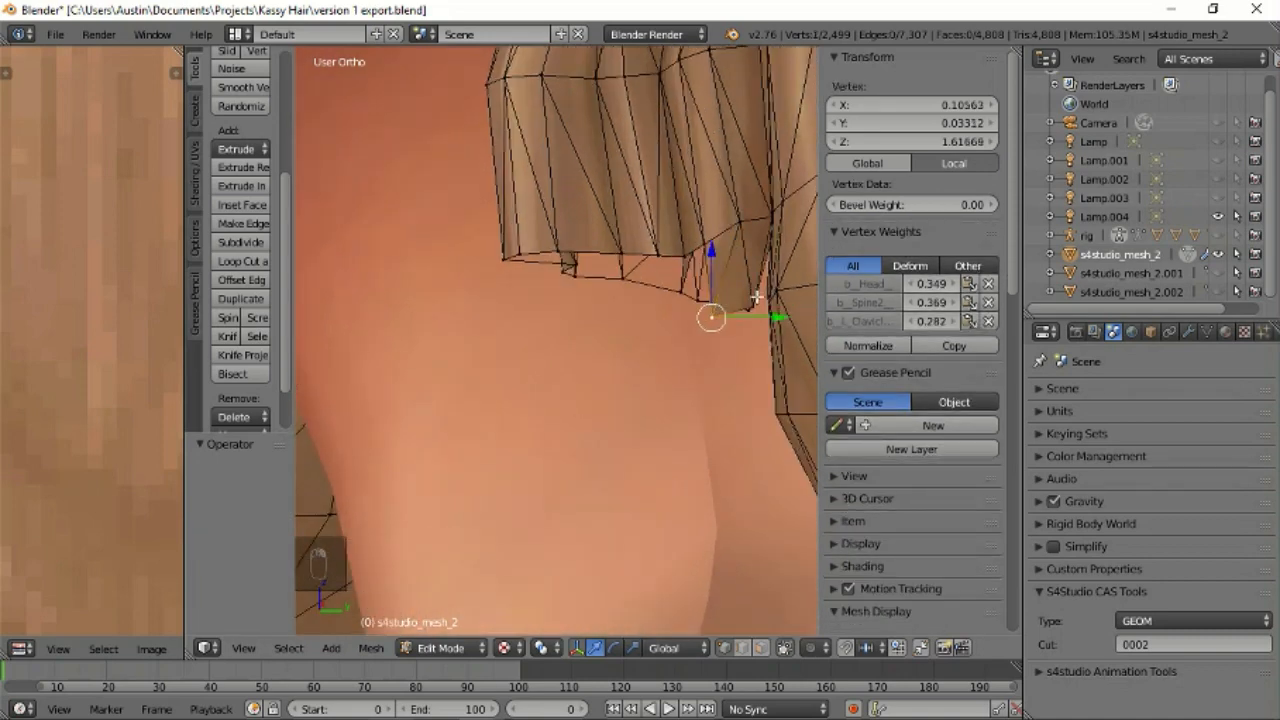
shift+right_click(752, 300)
shift+right_click(728, 338)
middle_drag(791, 336, 670, 314)
key(ctrl+z)
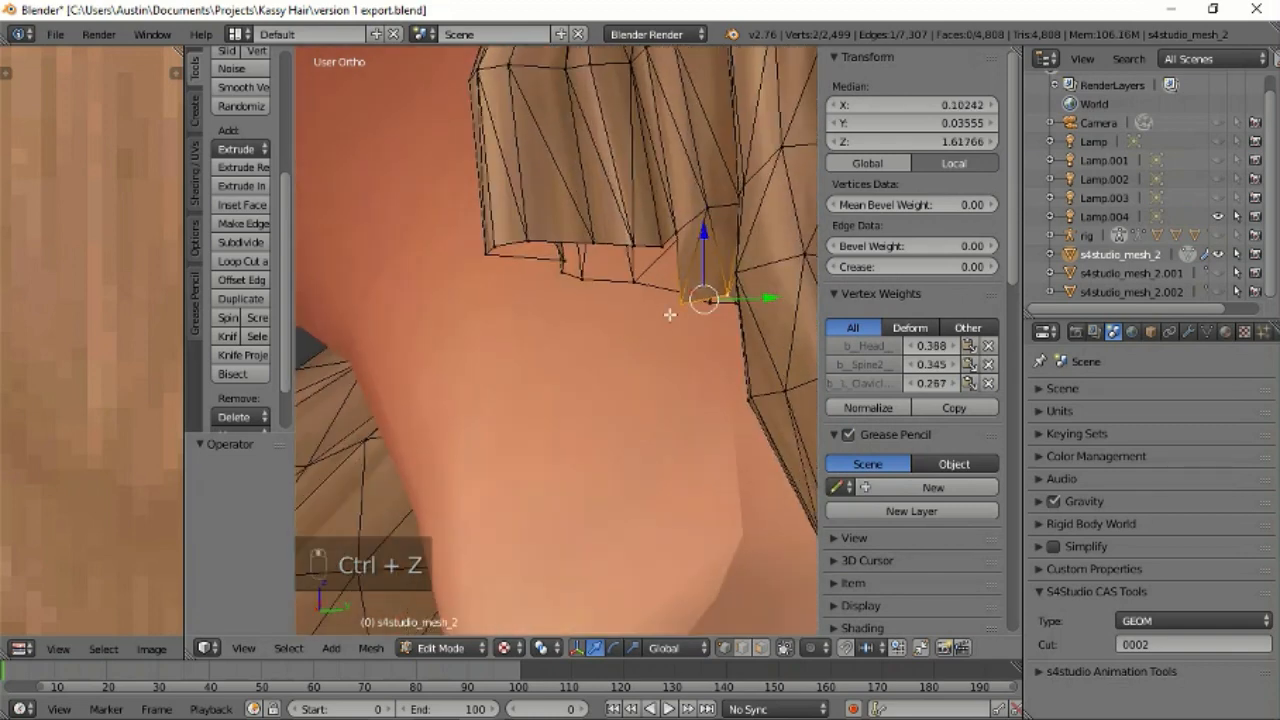
key(x)
click(718, 274)
middle_drag(494, 318, 707, 313)
key(ctrl+z)
Reselect the full open edge loop of the lock's cut end with shortest-path picks along its inner and outer sides.
middle_drag(708, 362, 592, 338)
ctrl+click(561, 295)
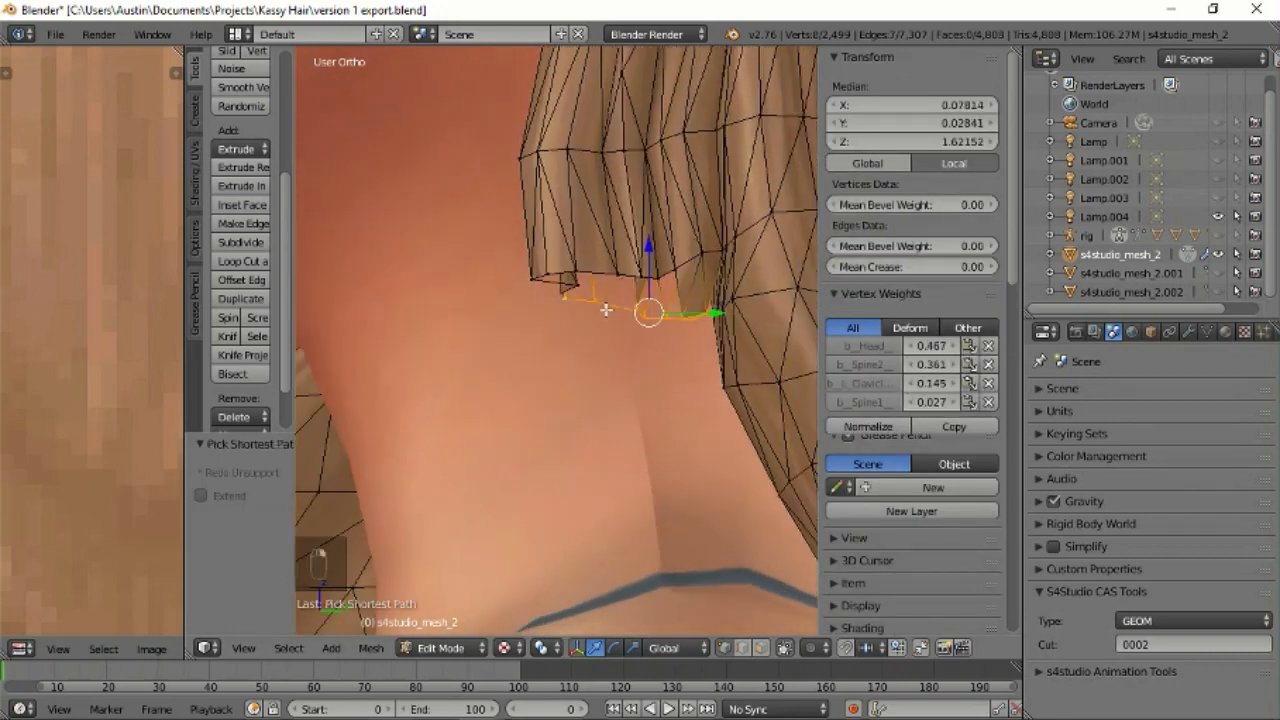
middle_drag(561, 297, 569, 325)
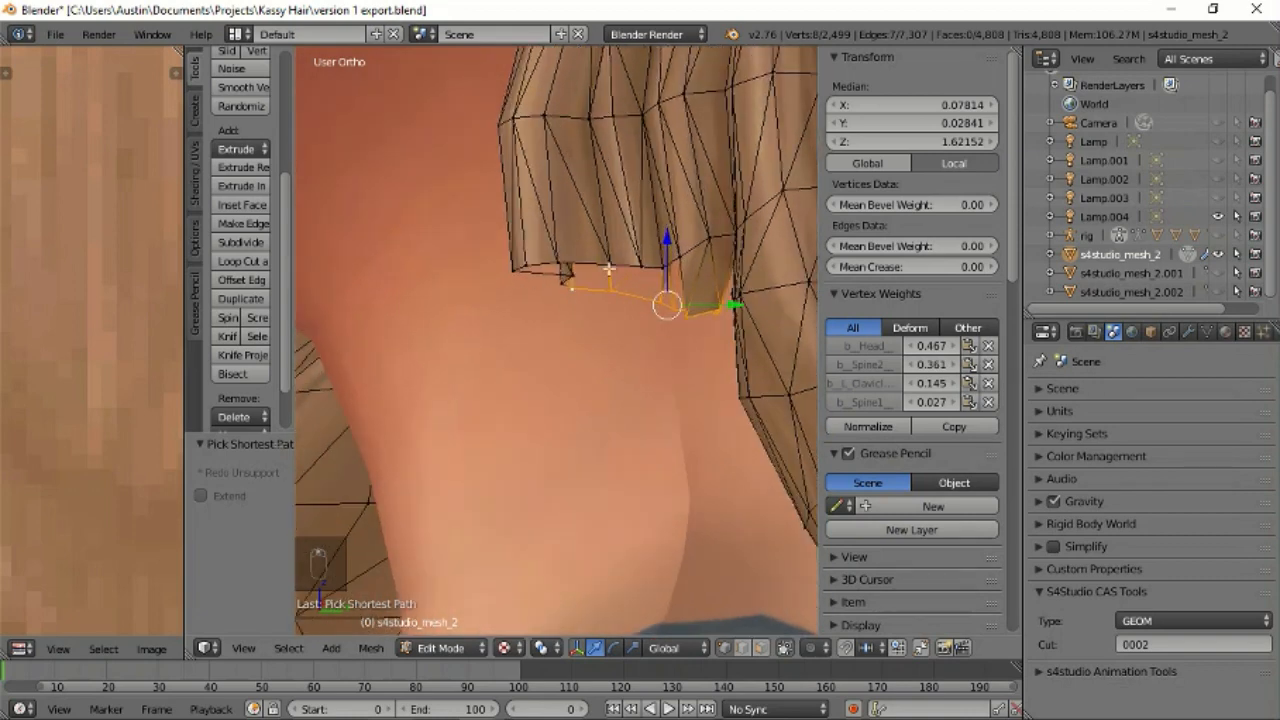
ctrl+click(679, 254)
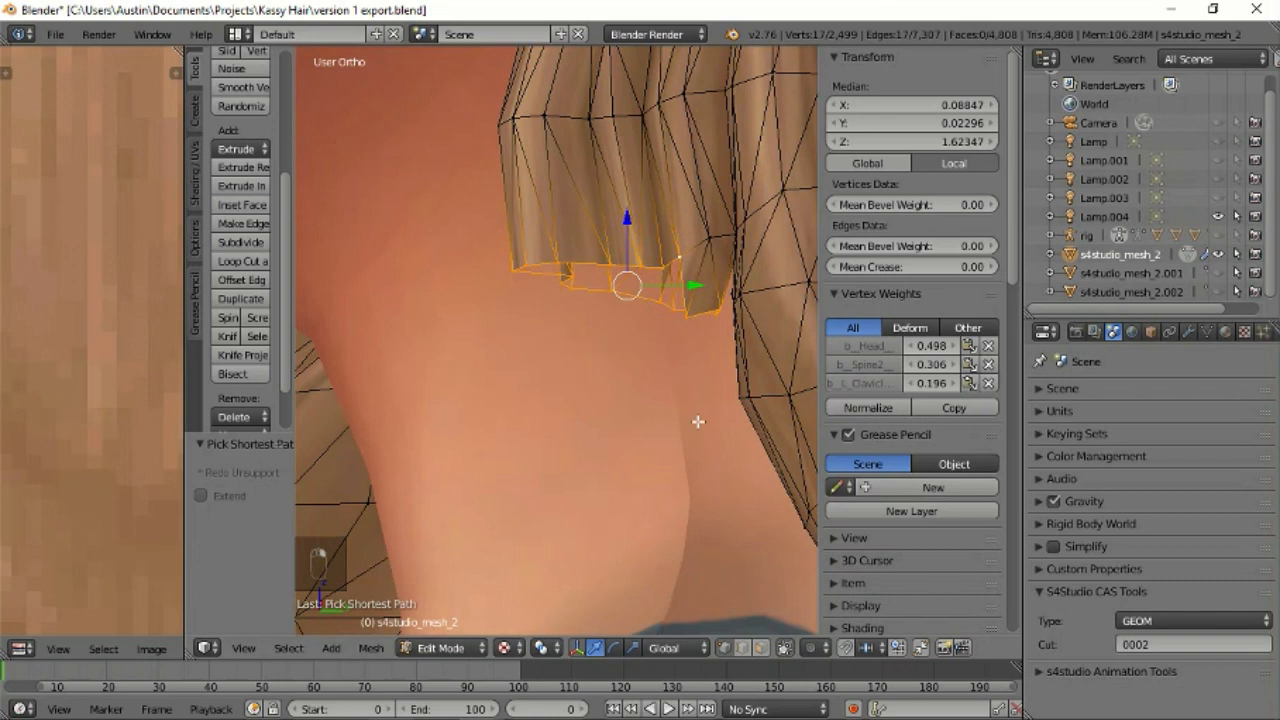
Extrude the selected edge loop about -0.001 in X, 0.002 in Y and -0.012 in Z, without rotating it.
key(e)
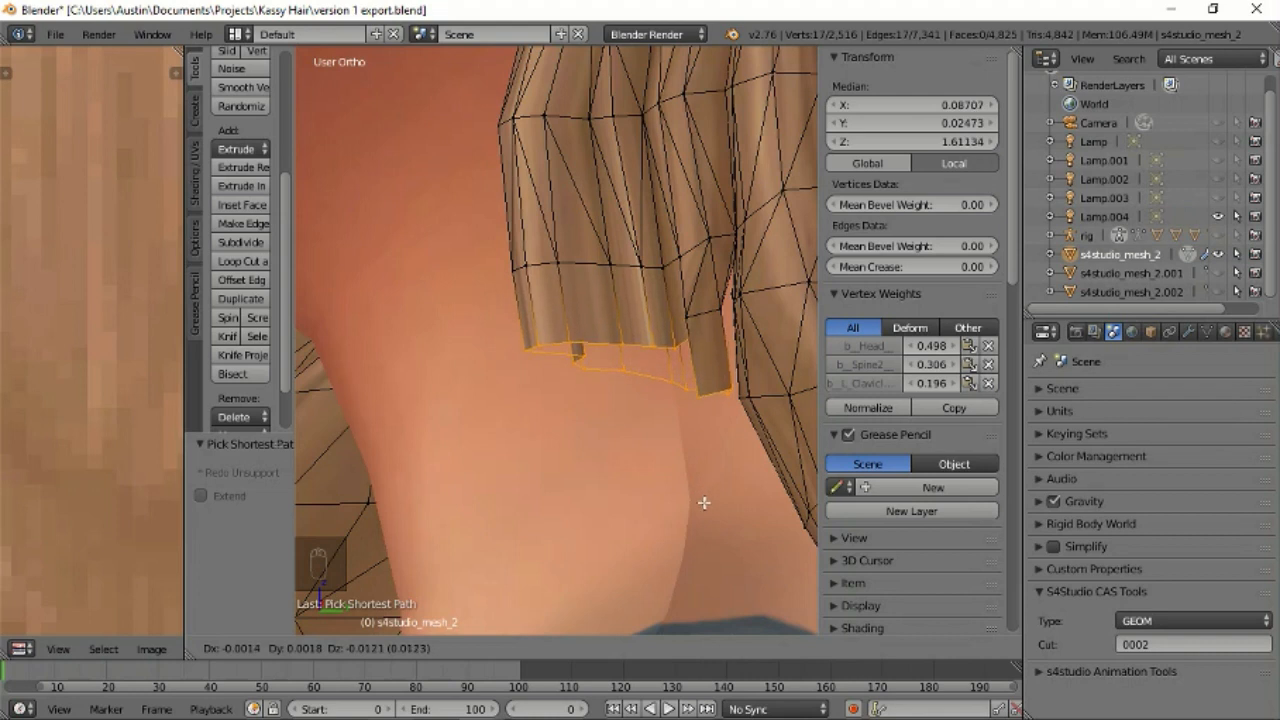
click(704, 503)
key(r)
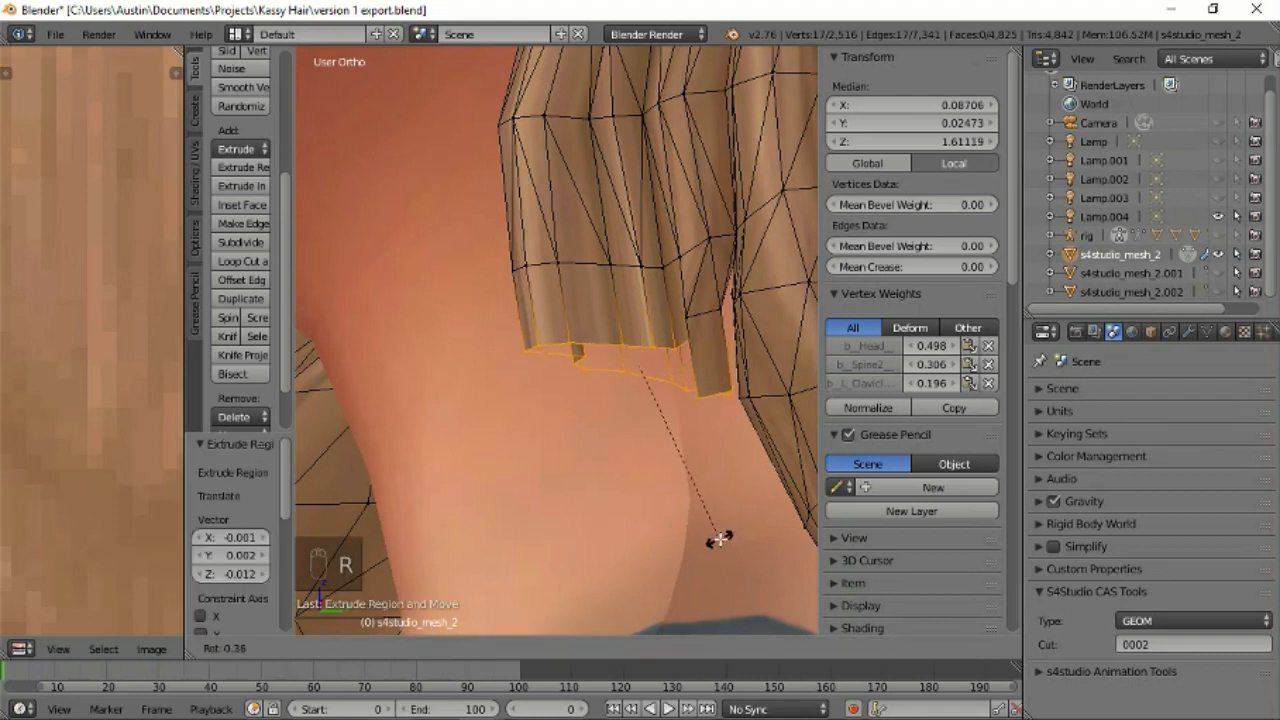
right_click(720, 510)
Extrude the lock's end loop three more times, about -0.009, -0.010 and -0.007 in Z, angling each section slightly back along Y.
key(e)
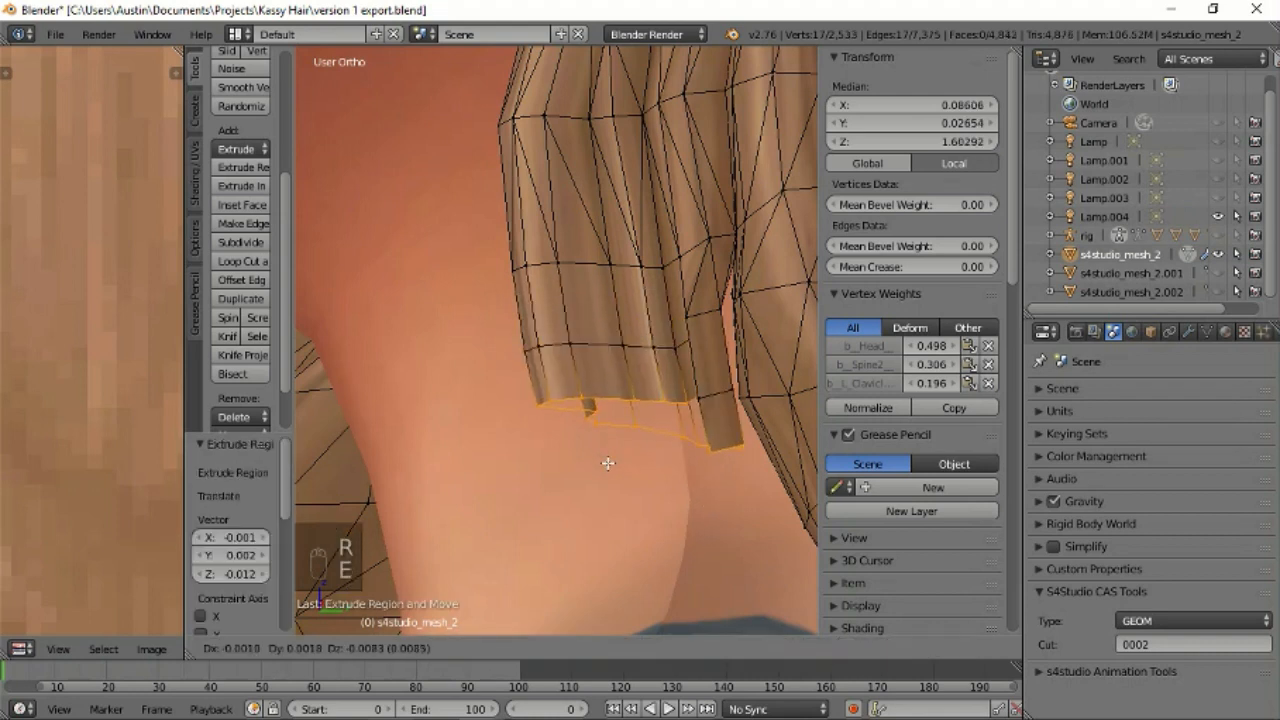
click(604, 466)
key(e)
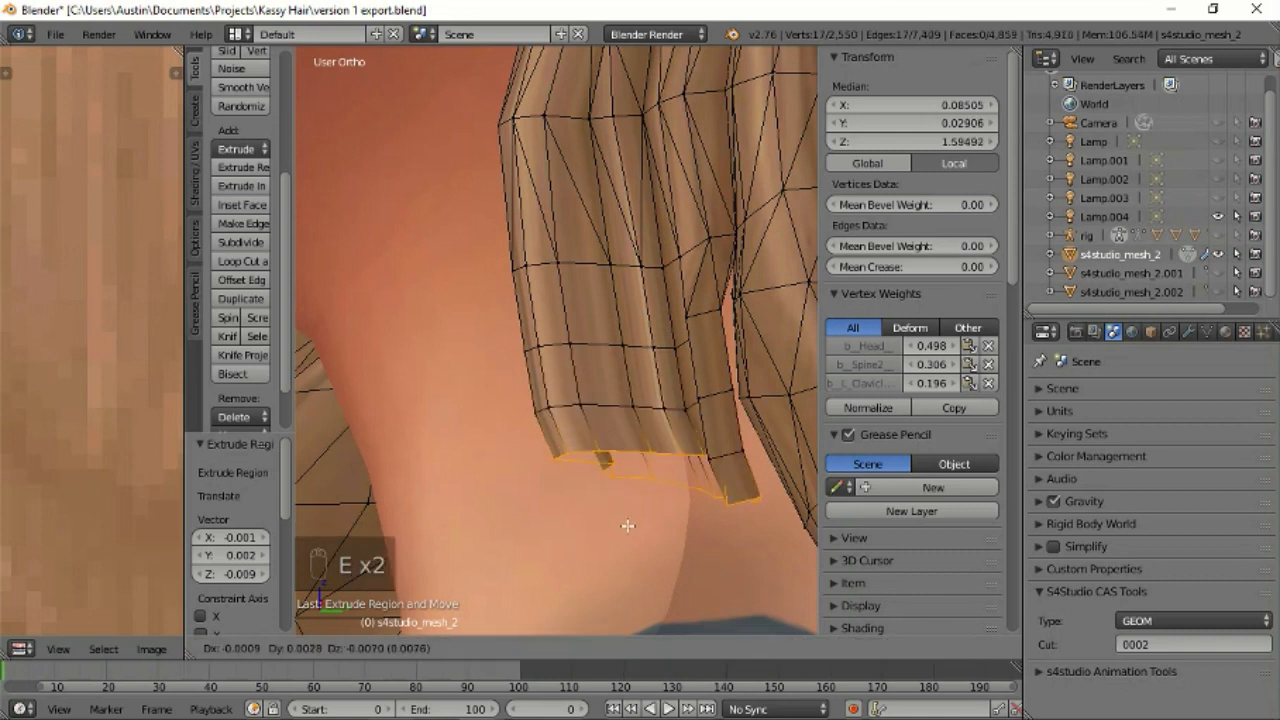
click(625, 535)
key(e)
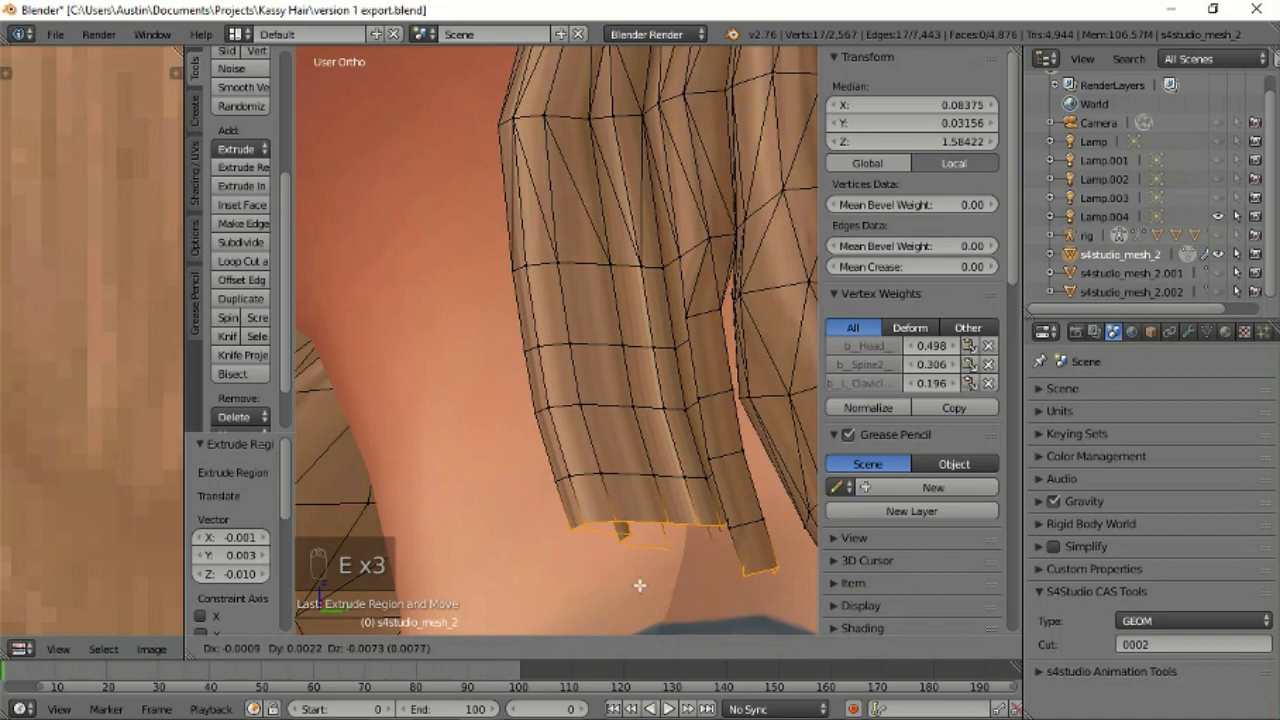
click(640, 585)
middle_drag(660, 560, 570, 430)
Extend the lock to the shoulder with three extrusions of about -0.007, -0.005 and -0.007 in Z, each 0.002 to 0.003 back in Y.
key(e)
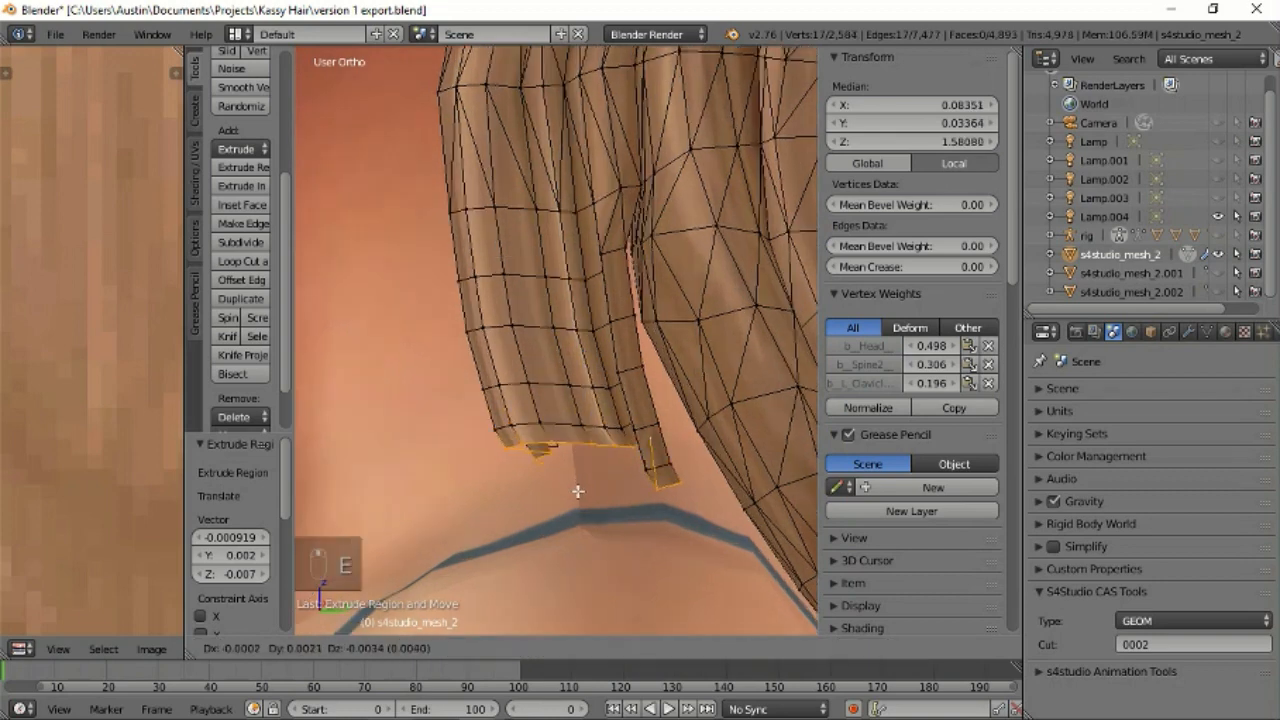
click(576, 502)
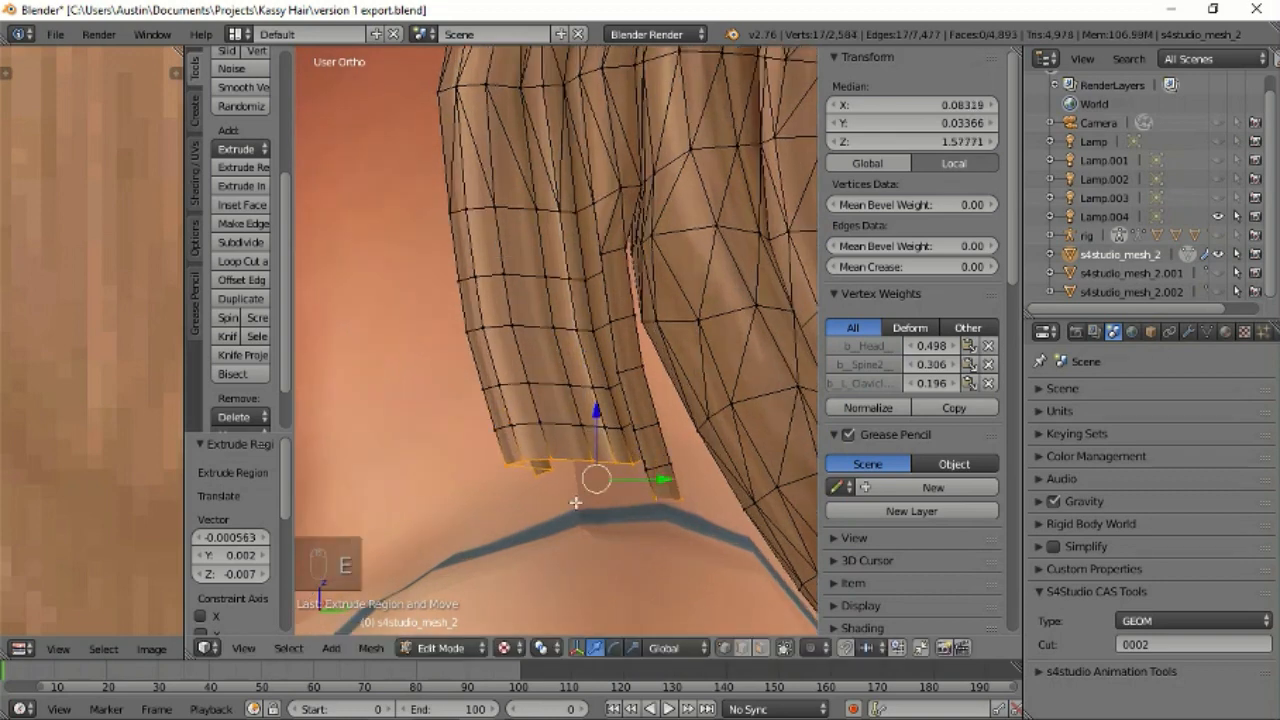
key(e)
click(587, 537)
key(e)
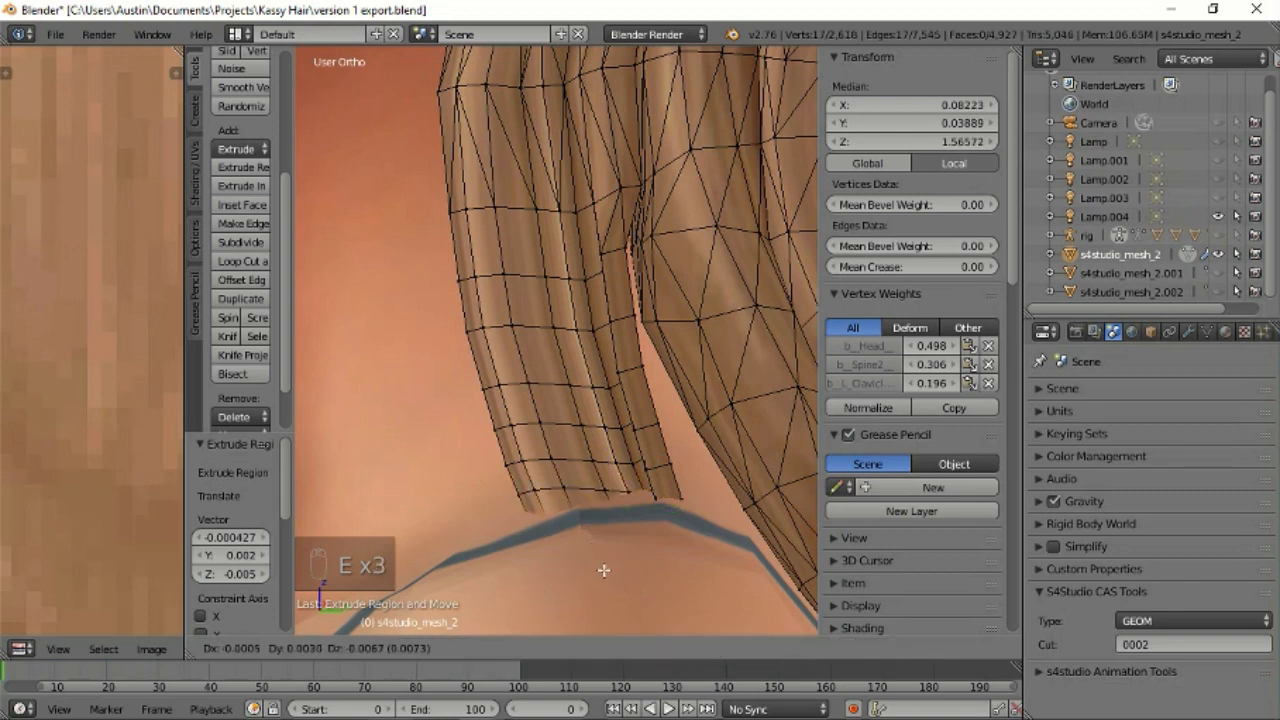
click(603, 570)
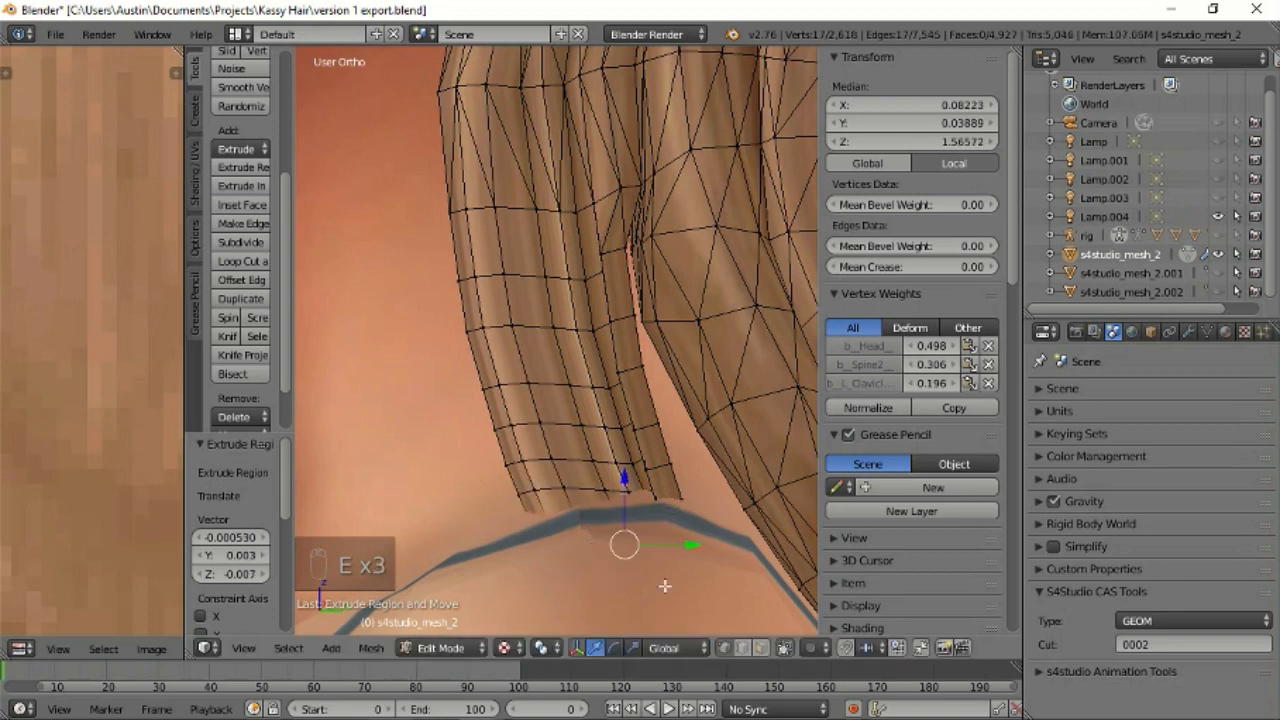
Enable proportional editing and try moving a single vertex and a shortest-path row of vertices near the lock's lower end.
click(811, 648)
right_click(634, 436)
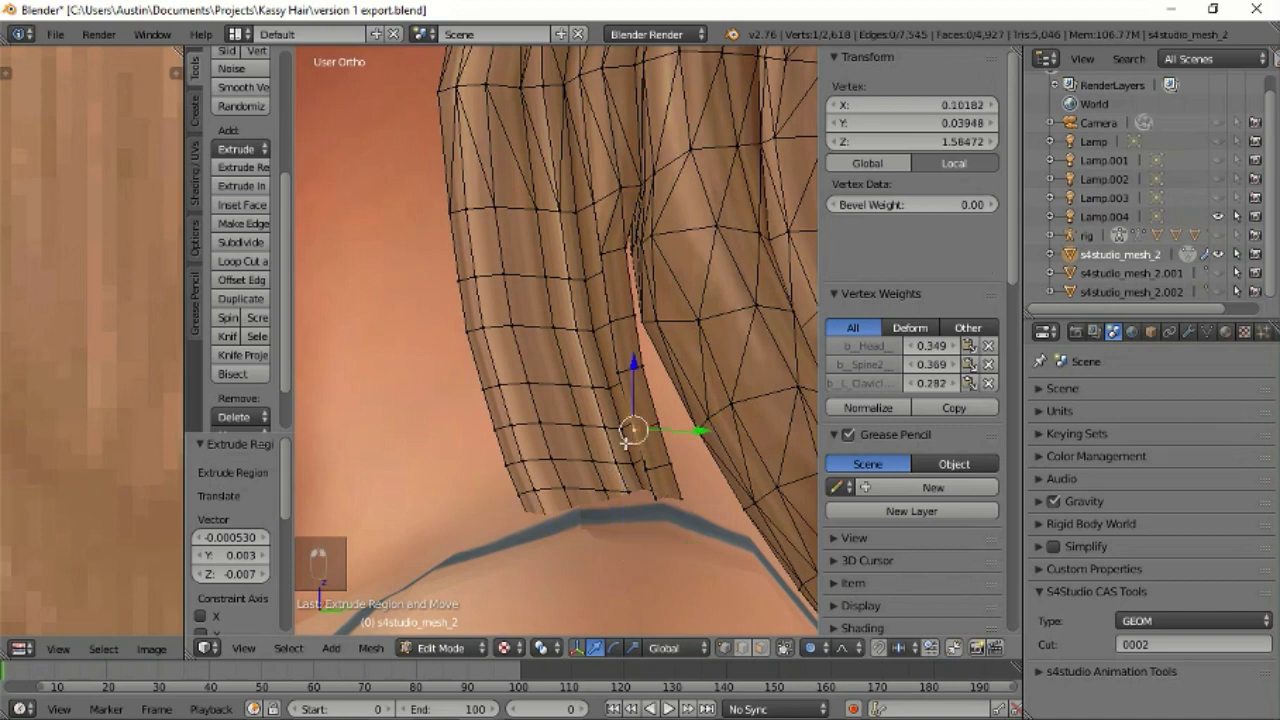
key(g)
right_click(660, 445)
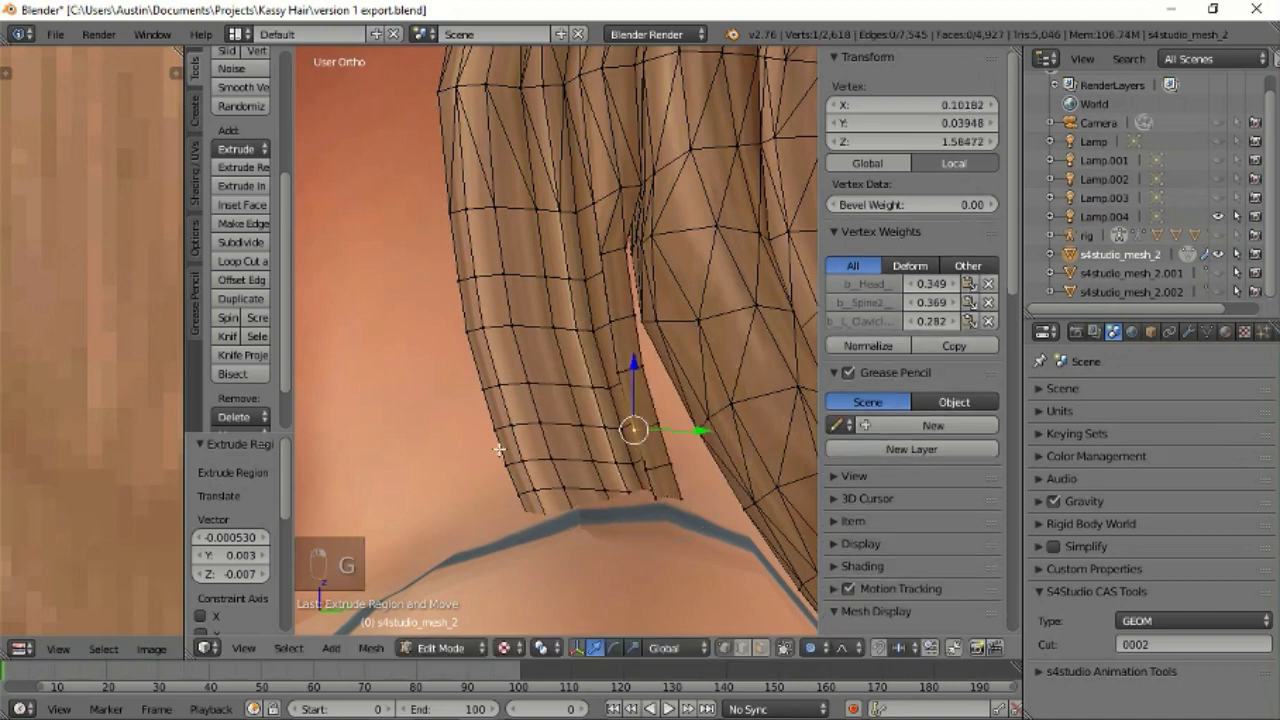
ctrl+right_click(538, 430)
key(g)
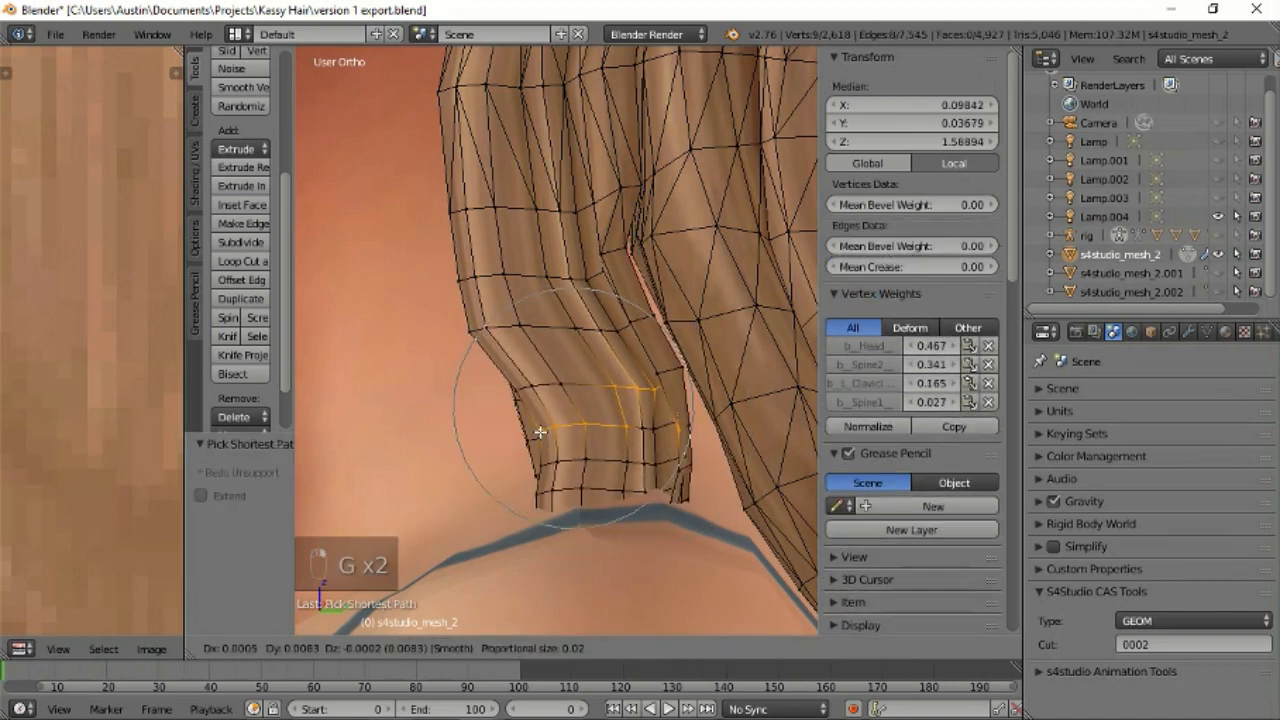
right_click(538, 432)
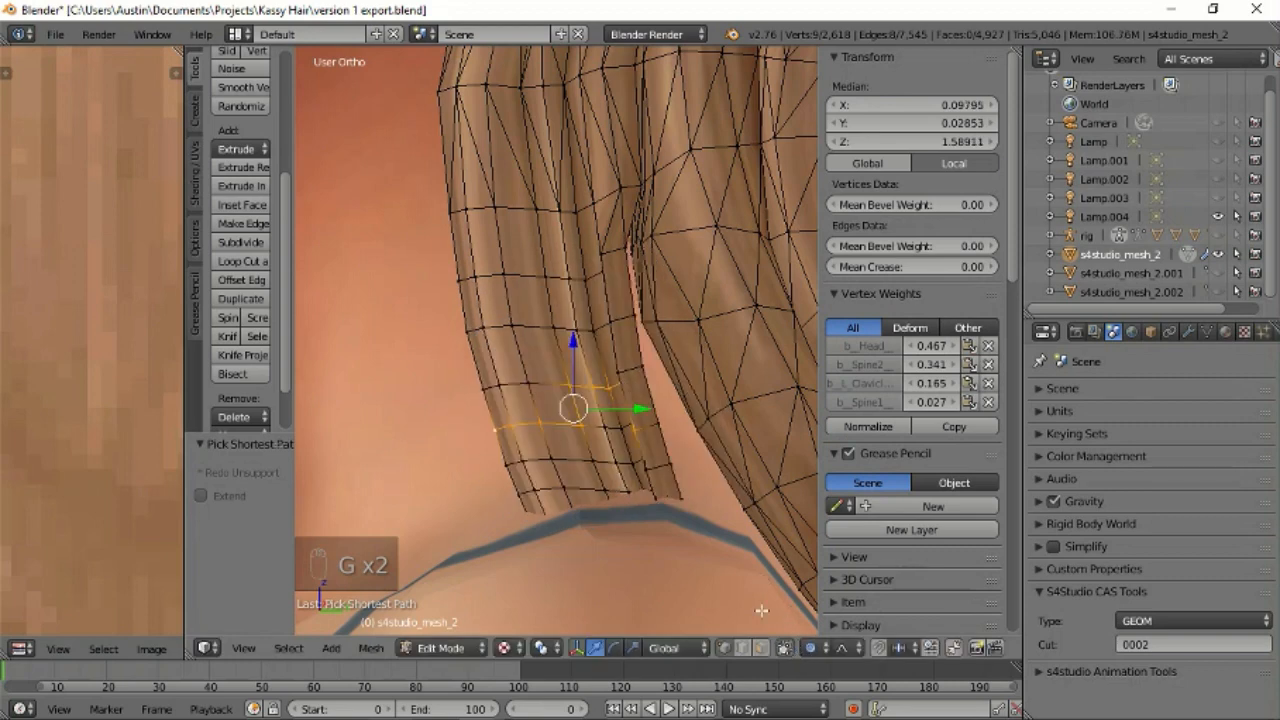
Allow selection through the mesh and circle-select the band of vertices just above the lock's end on both its inner and outer sides.
click(785, 648)
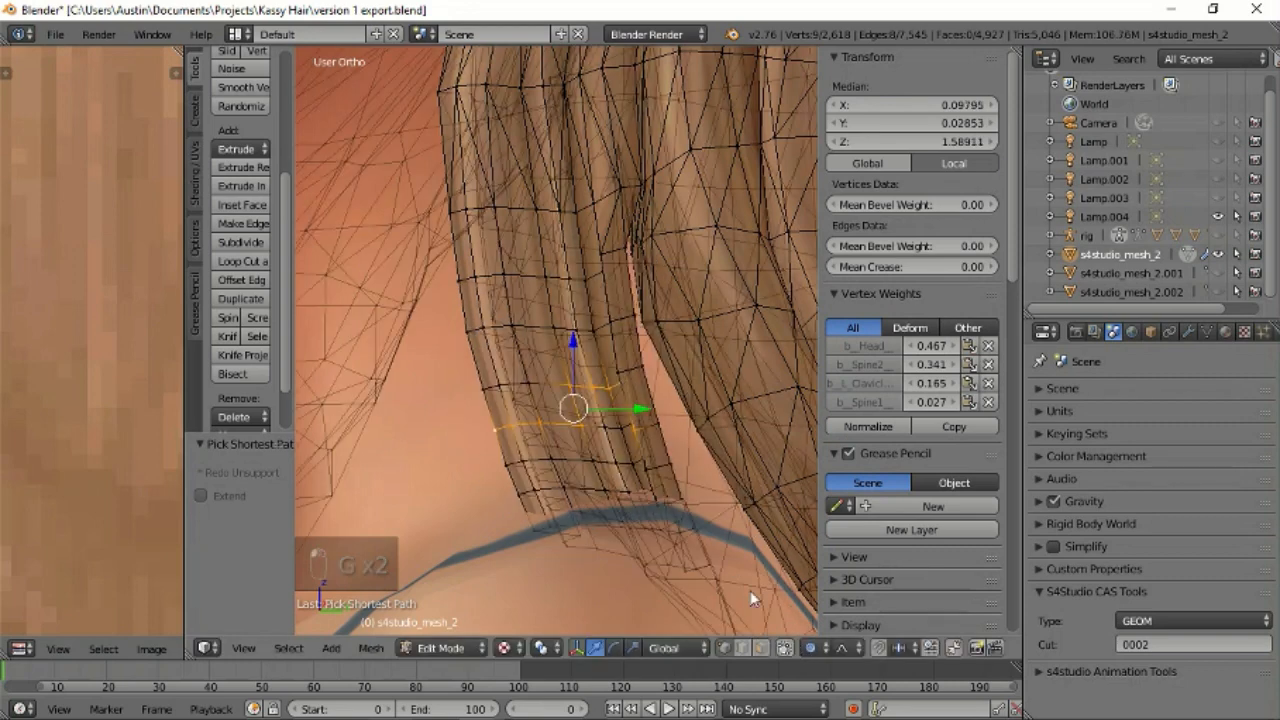
middle_drag(651, 433, 628, 445)
right_click(643, 454)
key(c)
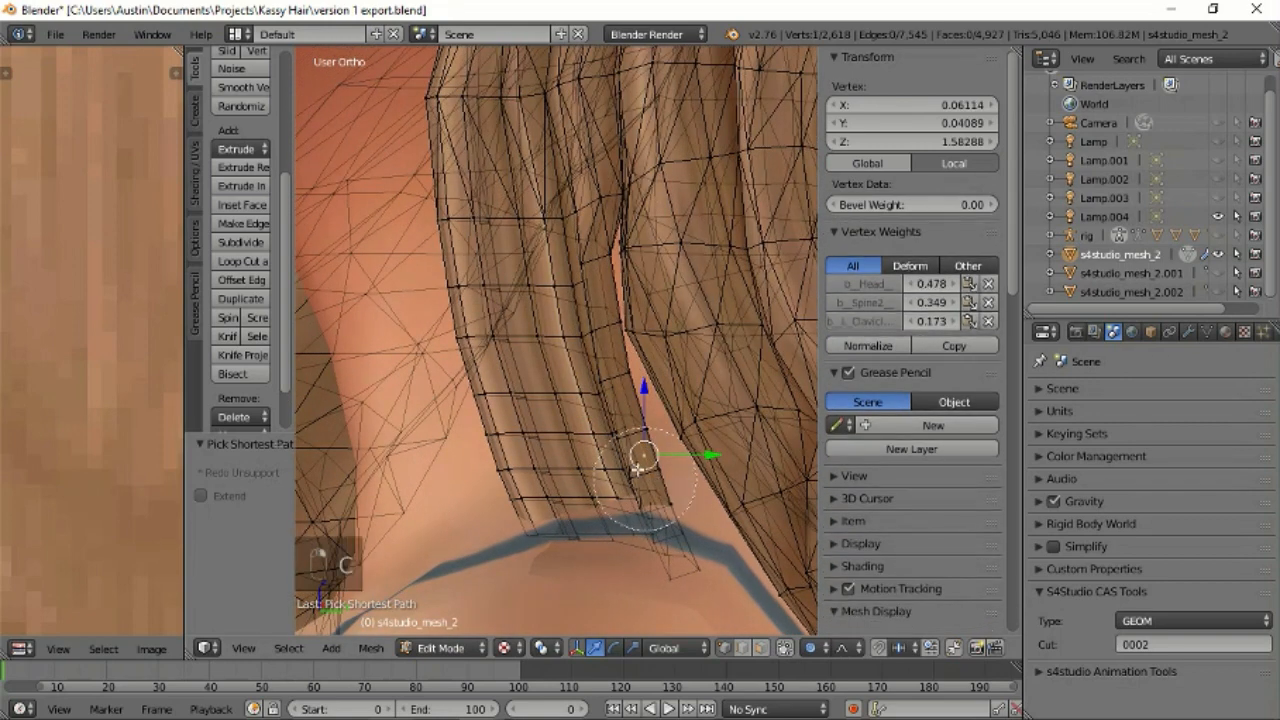
drag(620, 460, 533, 457)
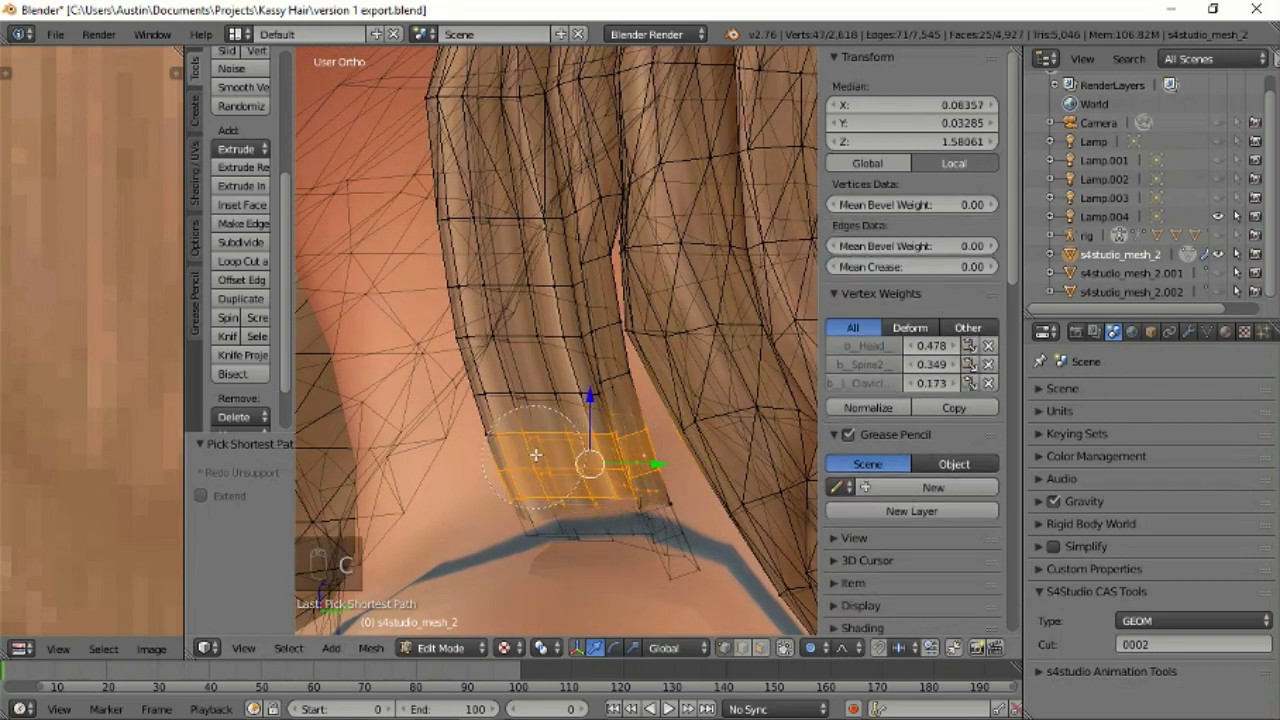
key(c)
middle_click(712, 444)
right_click(712, 444)
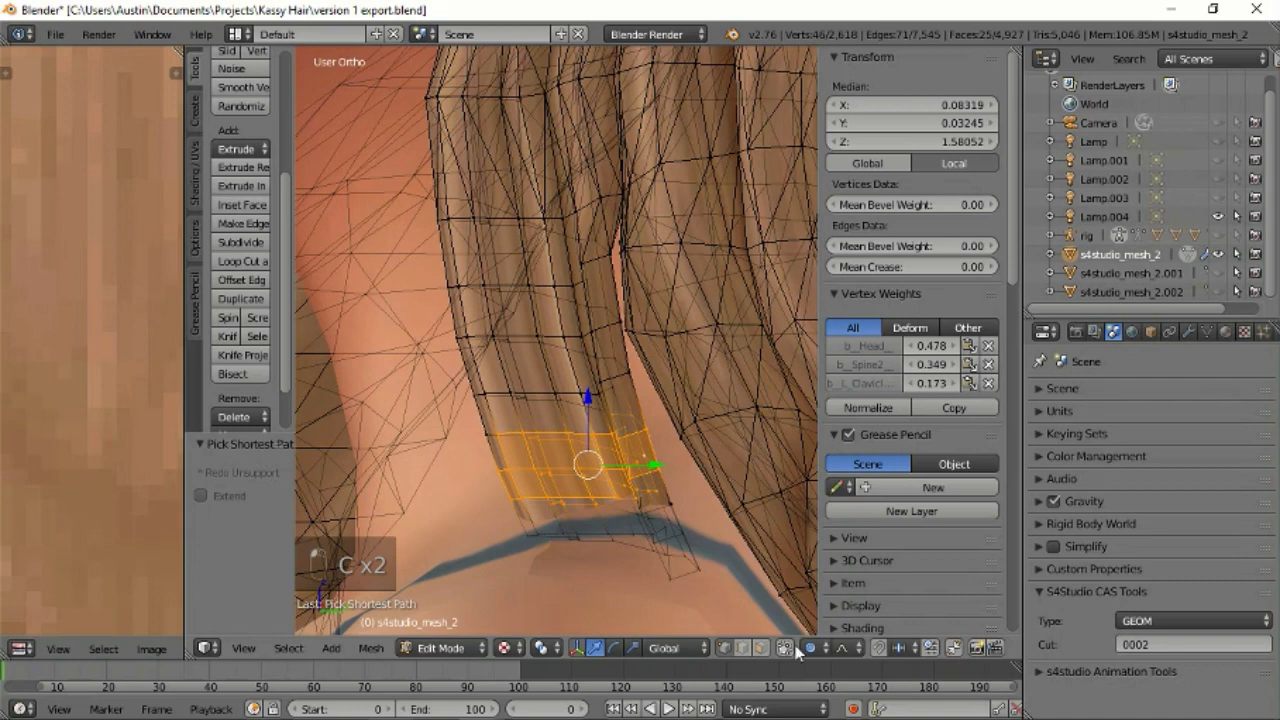
click(485, 467)
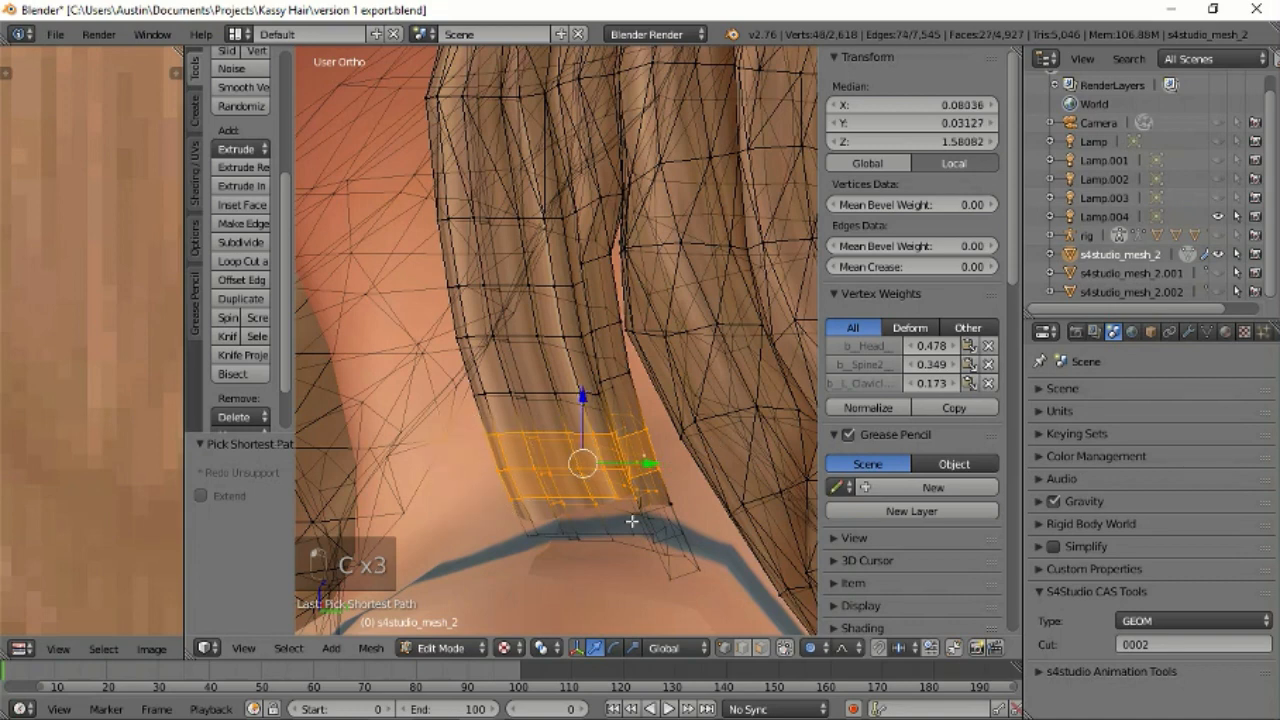
middle_click(396, 433)
right_click(407, 433)
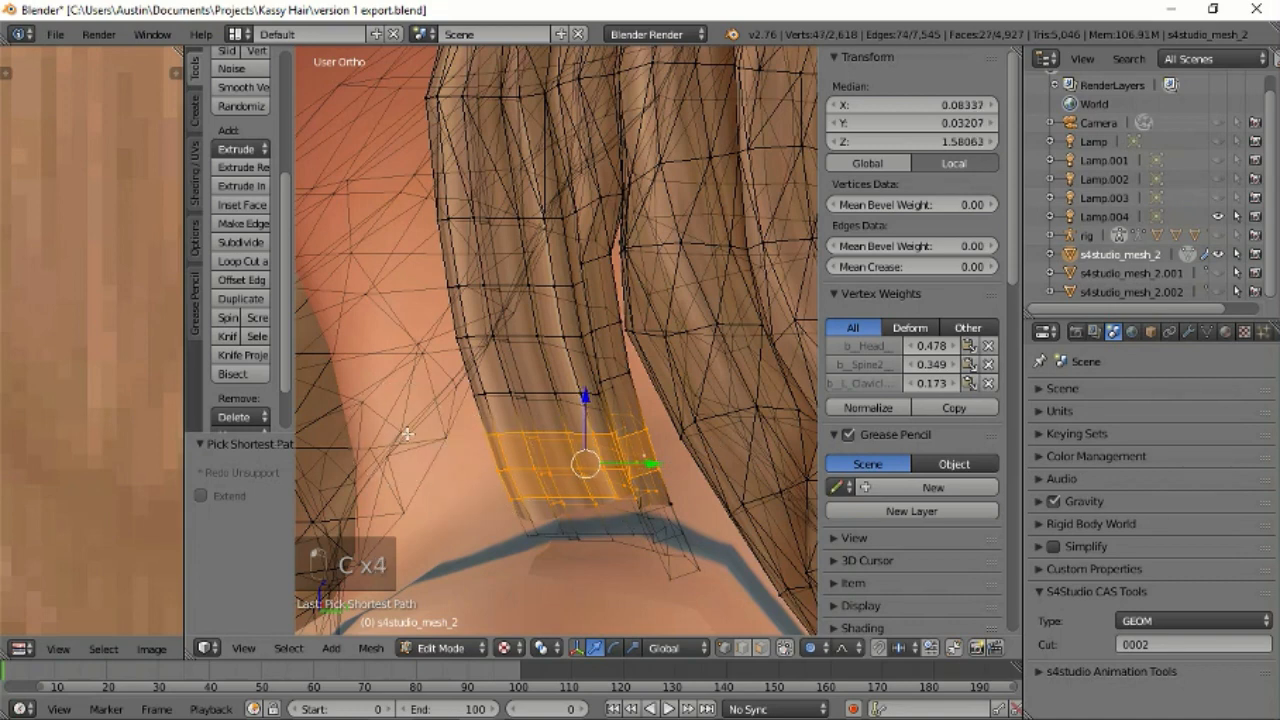
Limit selection to visible geometry and move the band about 0.014 in Y and 0.002 in Z with an enlarged proportional falloff.
click(809, 648)
click(812, 628)
click(785, 648)
middle_drag(624, 507, 587, 446)
key(g)
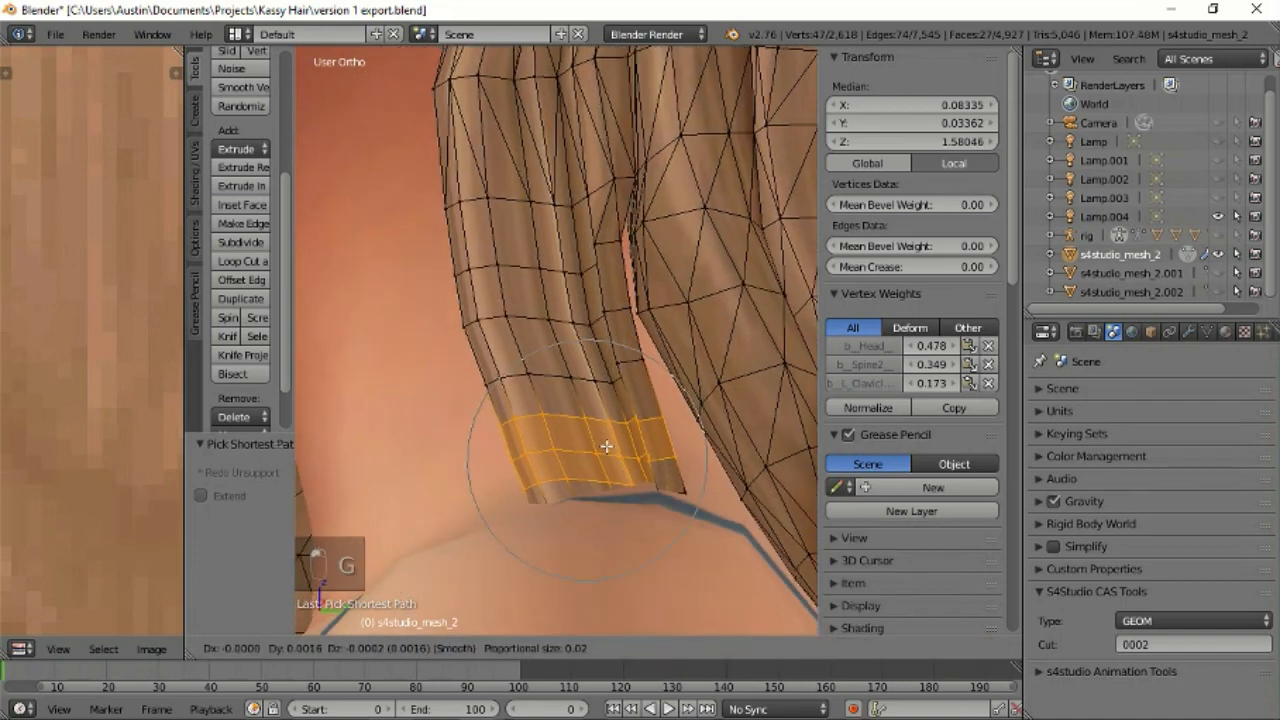
scroll(640, 437, down, 4)
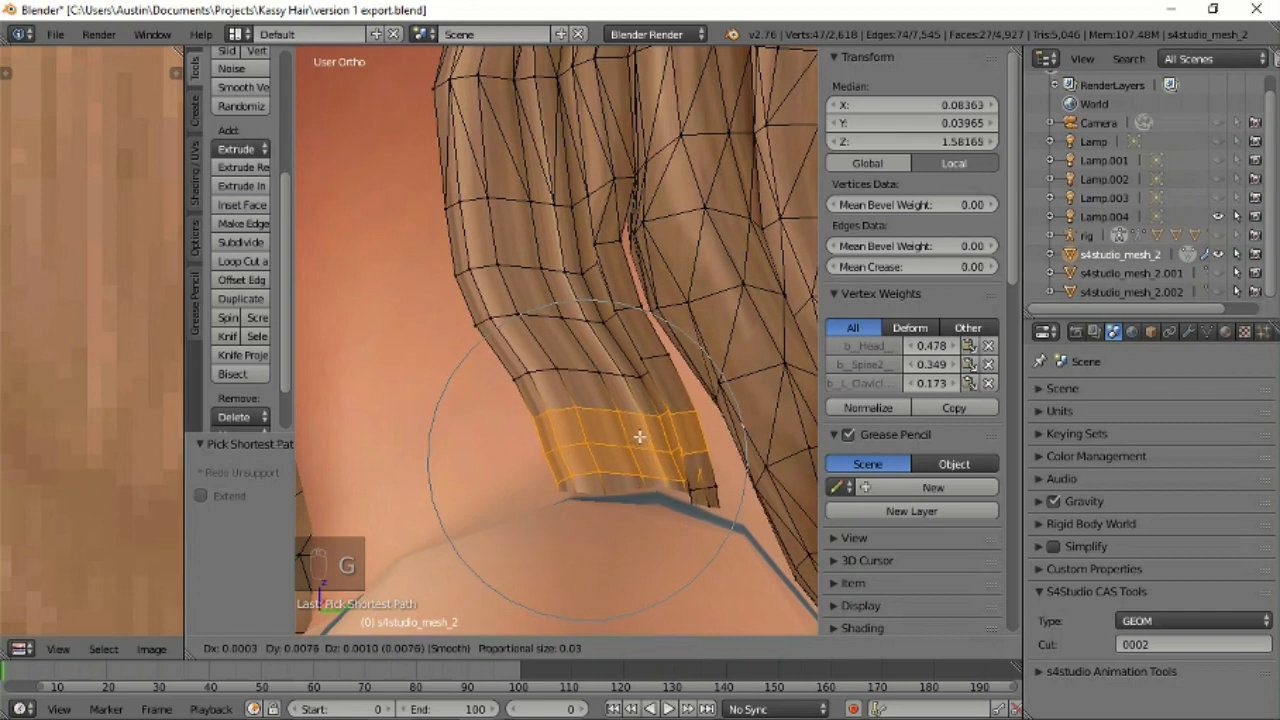
click(663, 445)
Smooth the lock's bend and front edge with proportional vertex moves, including two of about 0.007 in Y and one of -0.006 in Y.
right_click(573, 305)
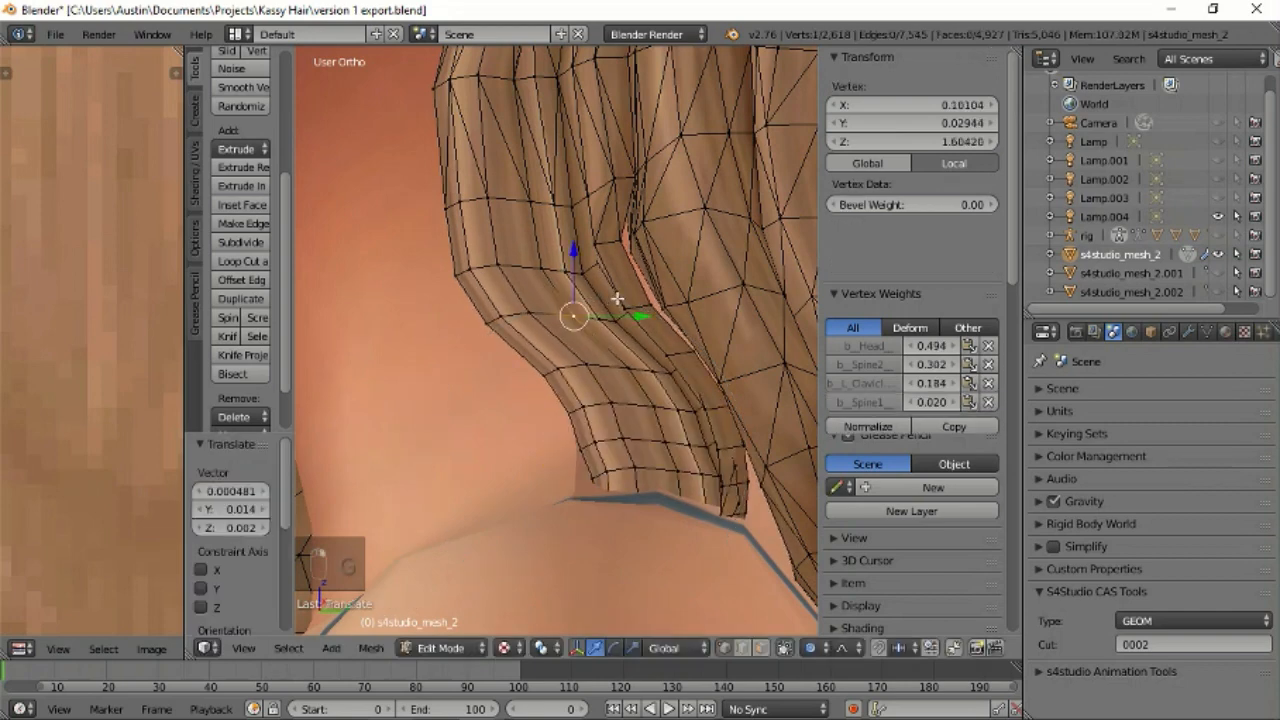
key(g)
click(592, 289)
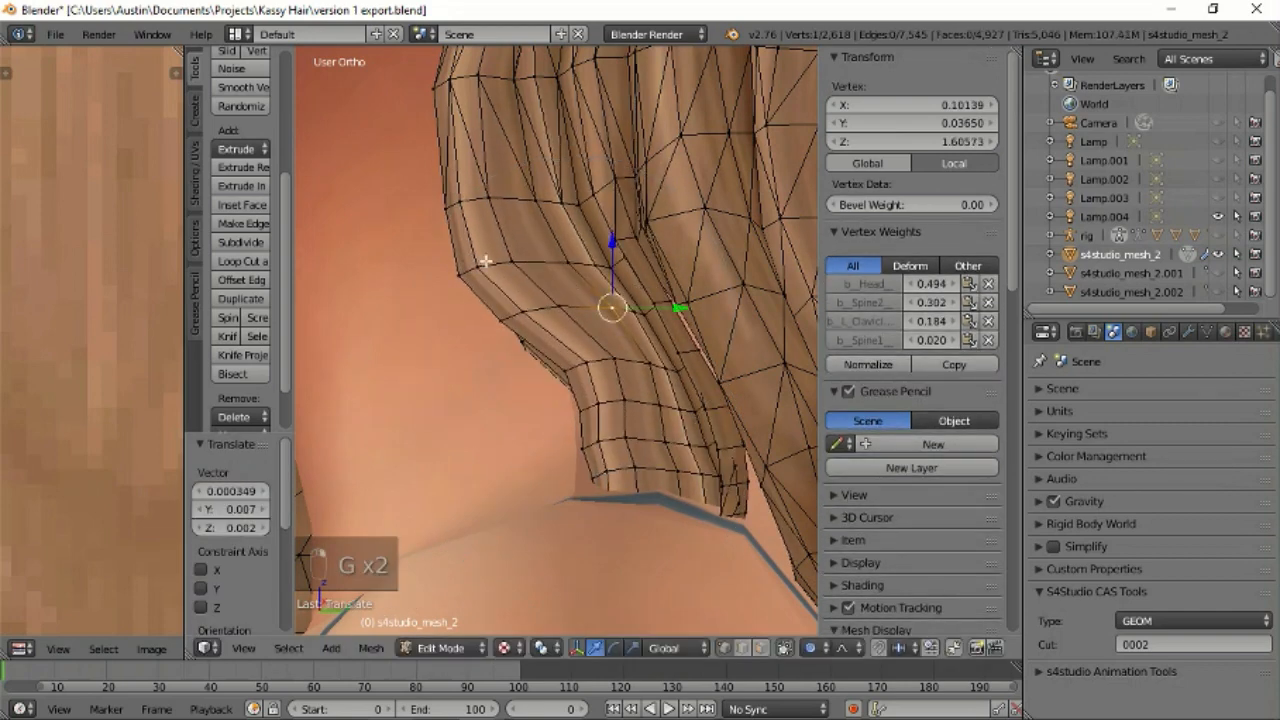
key(g)
click(511, 254)
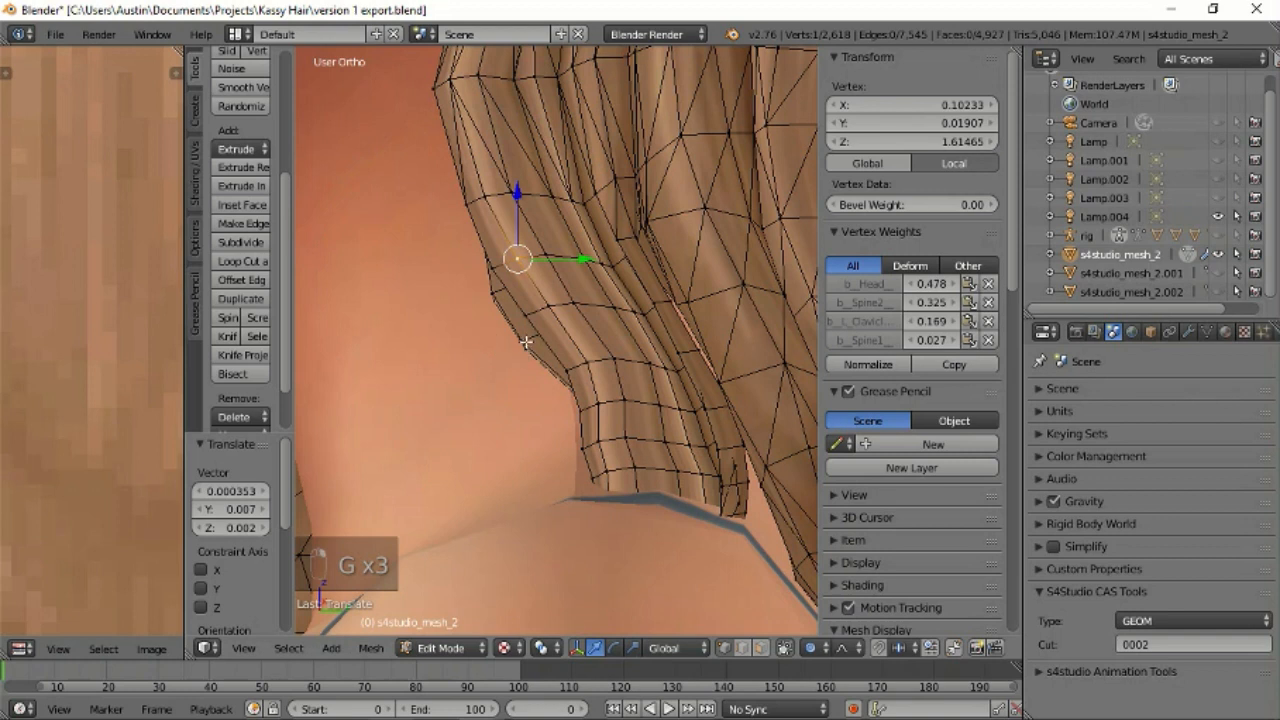
key(g)
click(559, 320)
key(g)
click(541, 372)
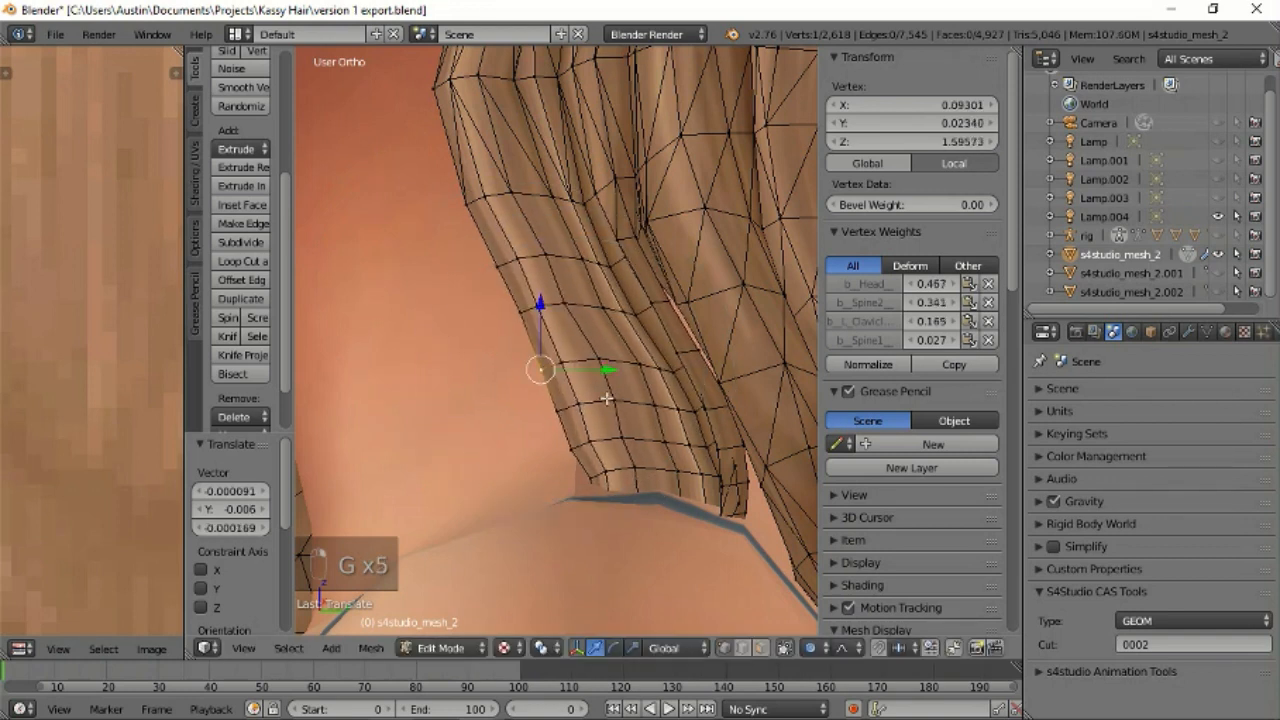
Proportionally nudge two vertices where the lock meets the neighbouring hair, the second about -0.001 in Y.
right_click(696, 342)
key(g)
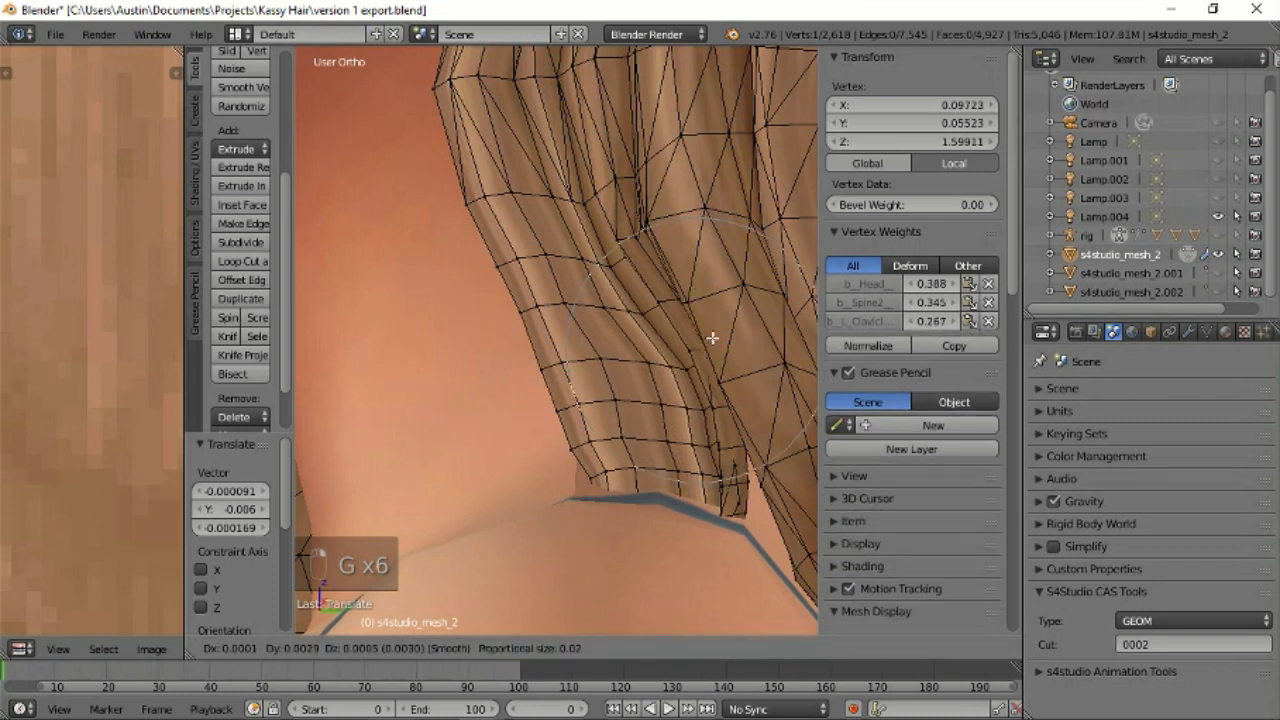
click(711, 338)
right_click(687, 299)
key(g)
click(680, 304)
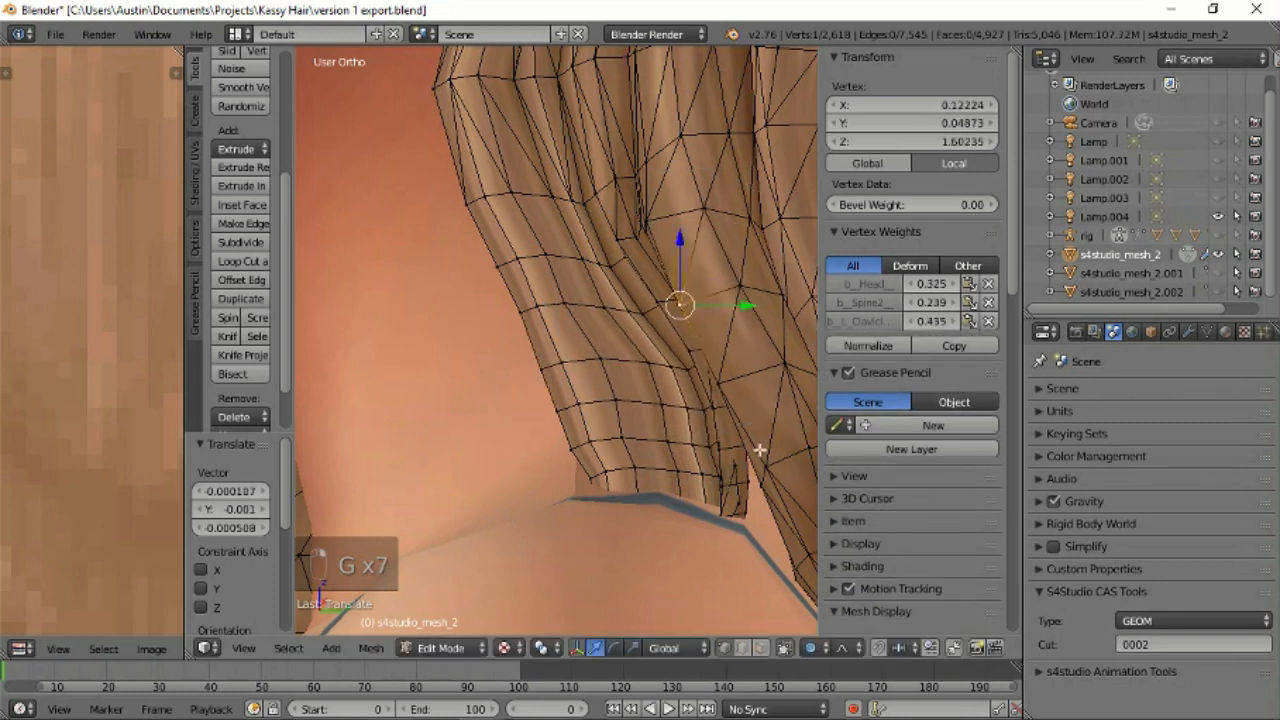
Select the complete end loop of the lock through the mesh, using shortest-path, added and circle selection.
click(785, 647)
middle_drag(621, 442, 580, 495)
right_click(641, 514)
ctrl+right_click(510, 466)
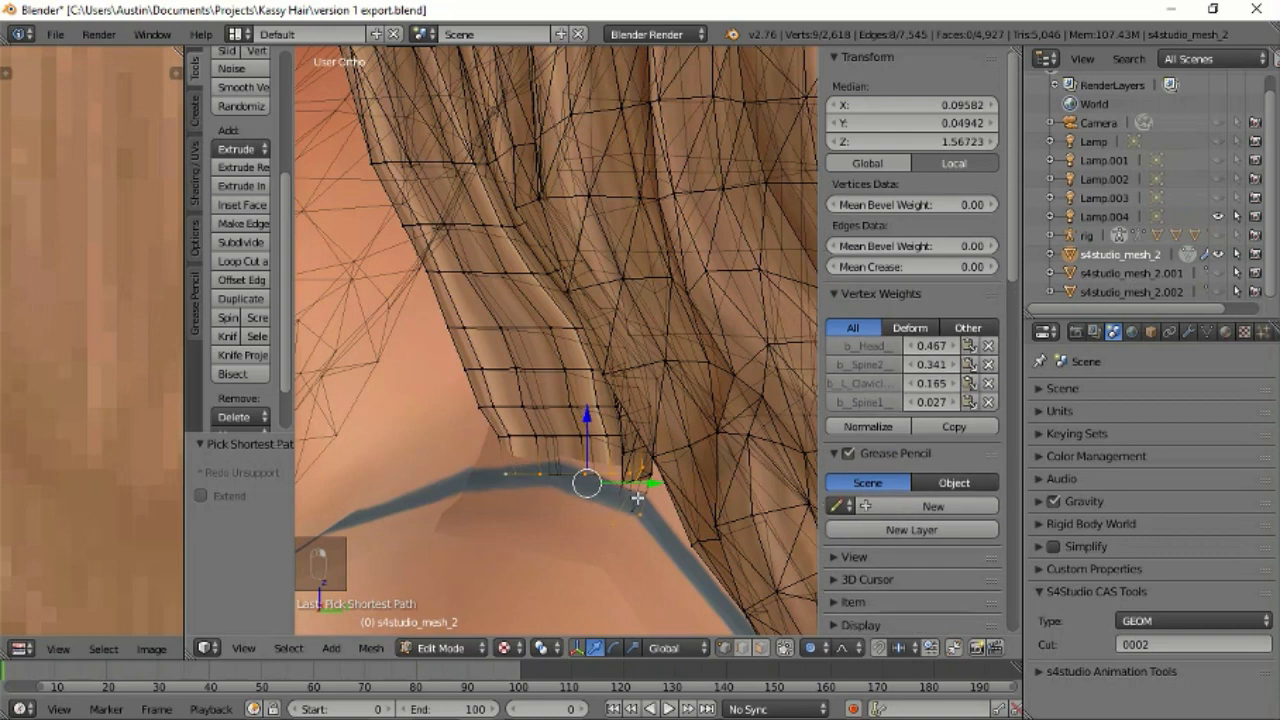
shift+right_click(556, 472)
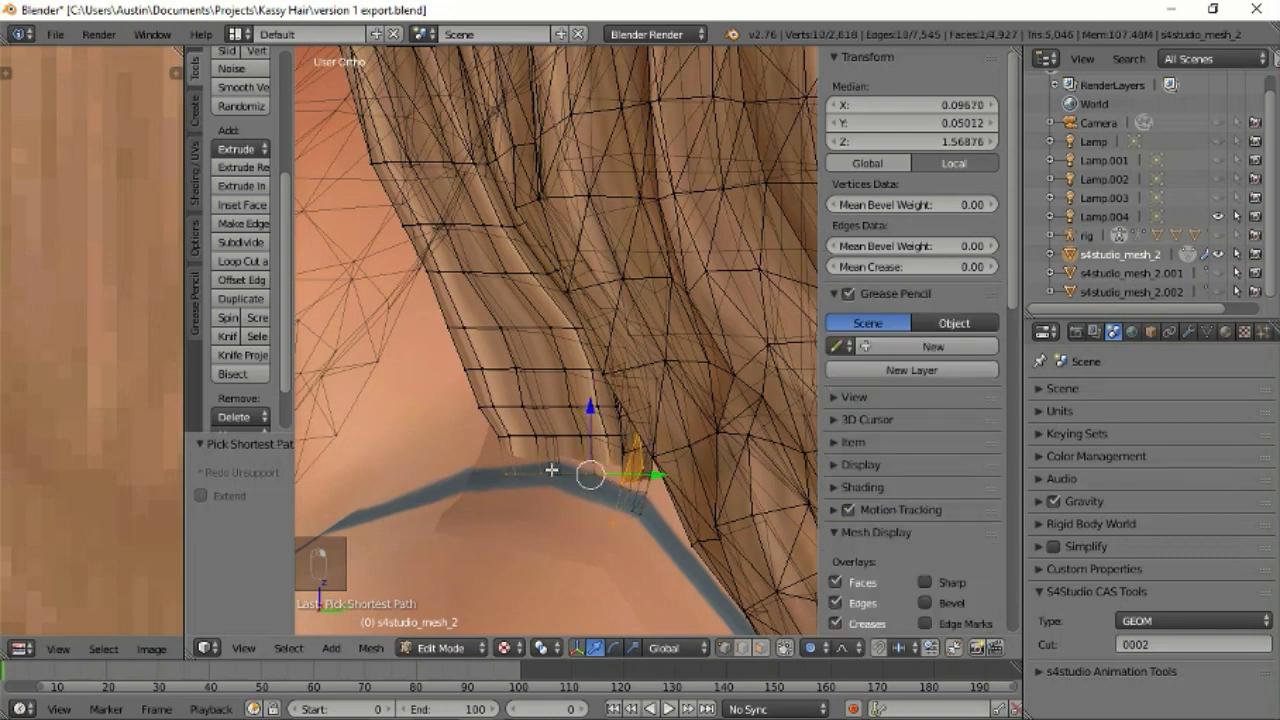
middle_drag(620, 523, 610, 525)
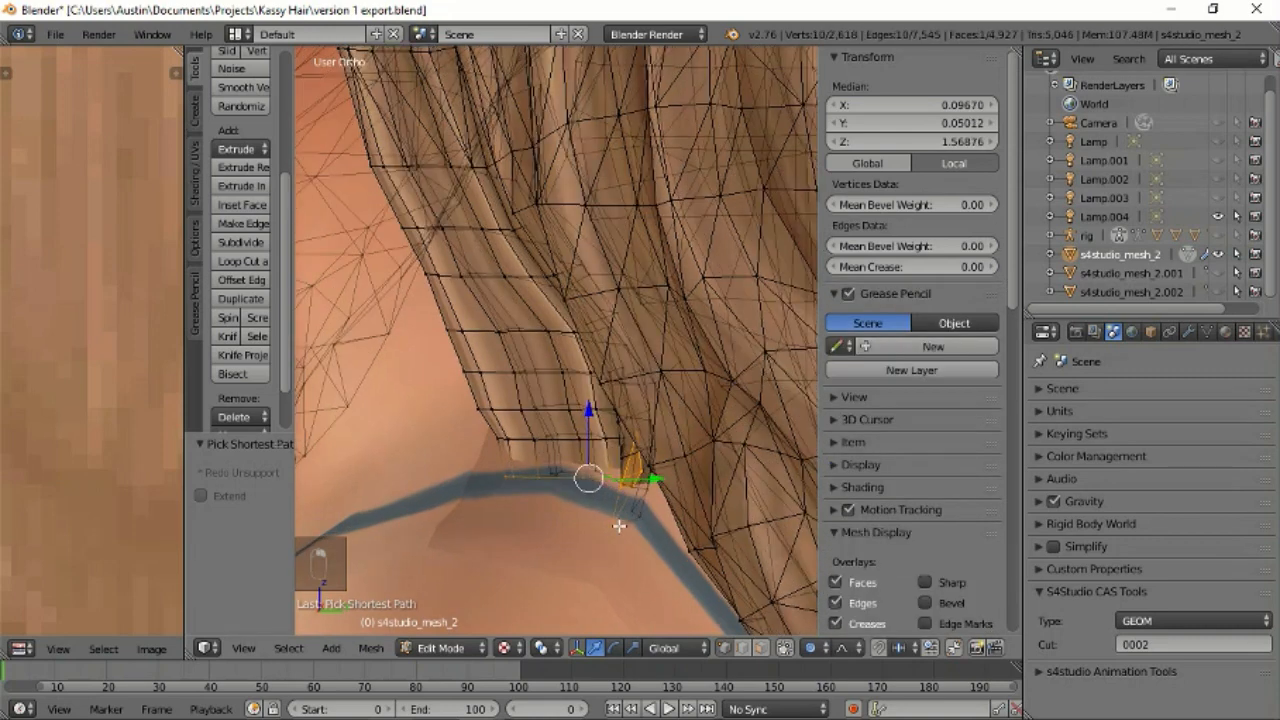
right_click(610, 525)
key(c)
drag(610, 525, 533, 515)
right_click(533, 515)
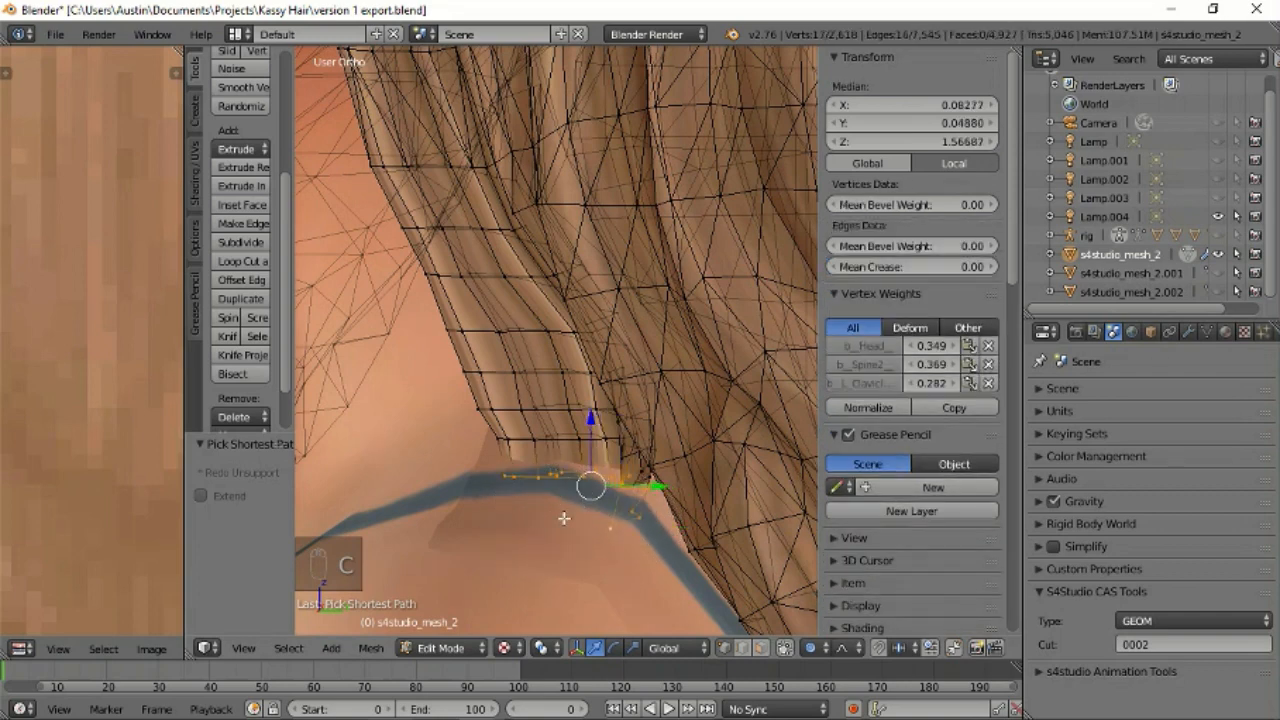
Scale the lock's end loop to about 0.374 and move it about 0.013 back in Y with proportional falloff.
scroll(600, 456, down, 1)
key(s)
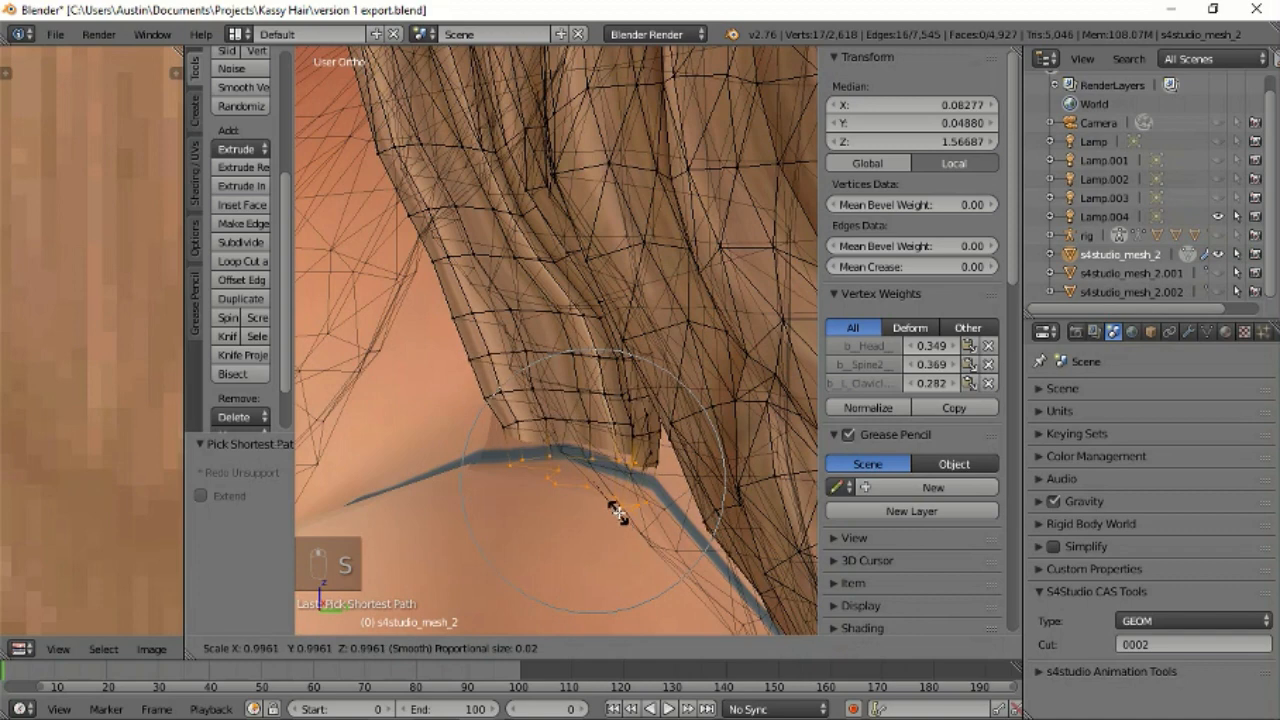
click(596, 496)
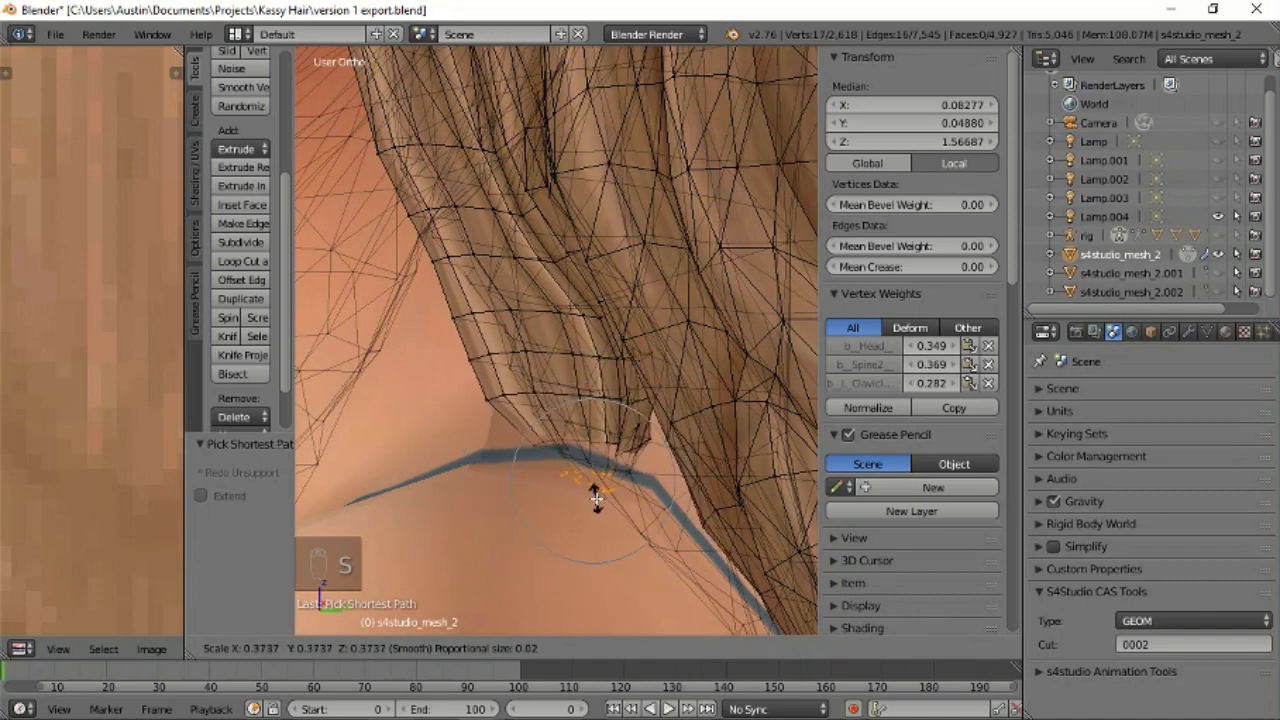
key(g)
scroll(669, 500, down, 5)
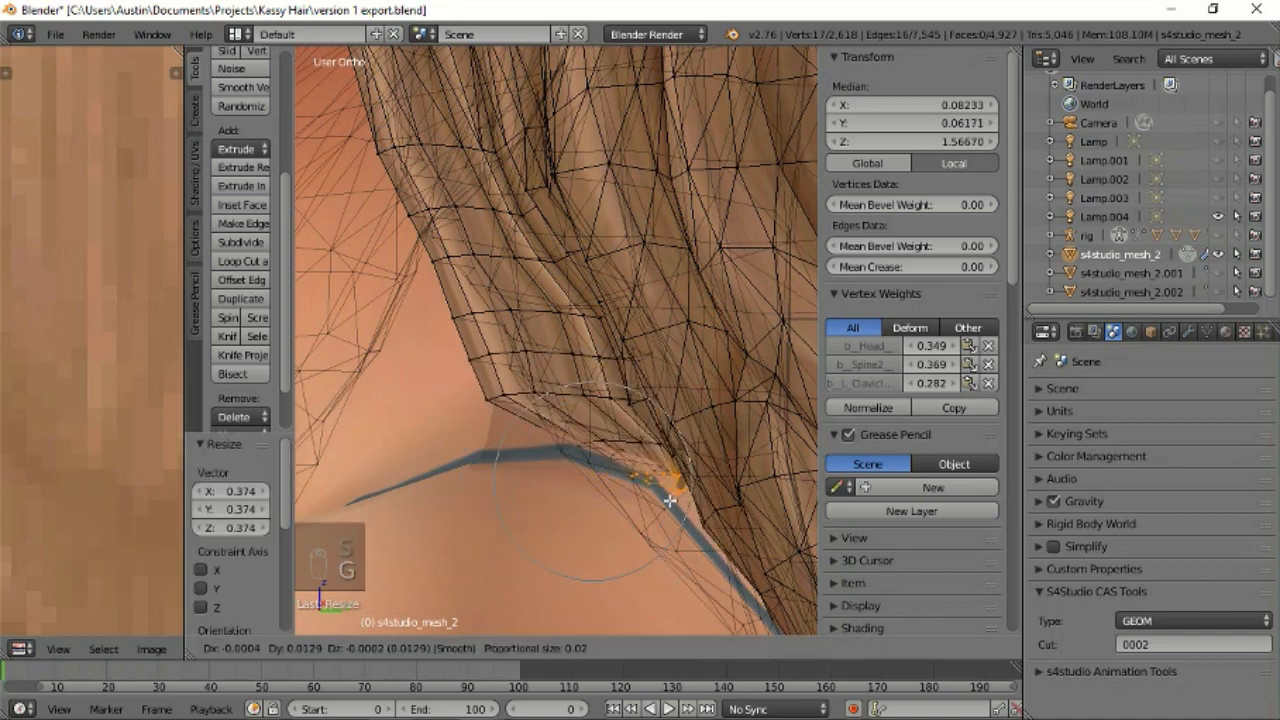
click(673, 500)
Rotate the narrowed end loop with a smaller proportional falloff and shift it about 0.004 further in Y.
key(r)
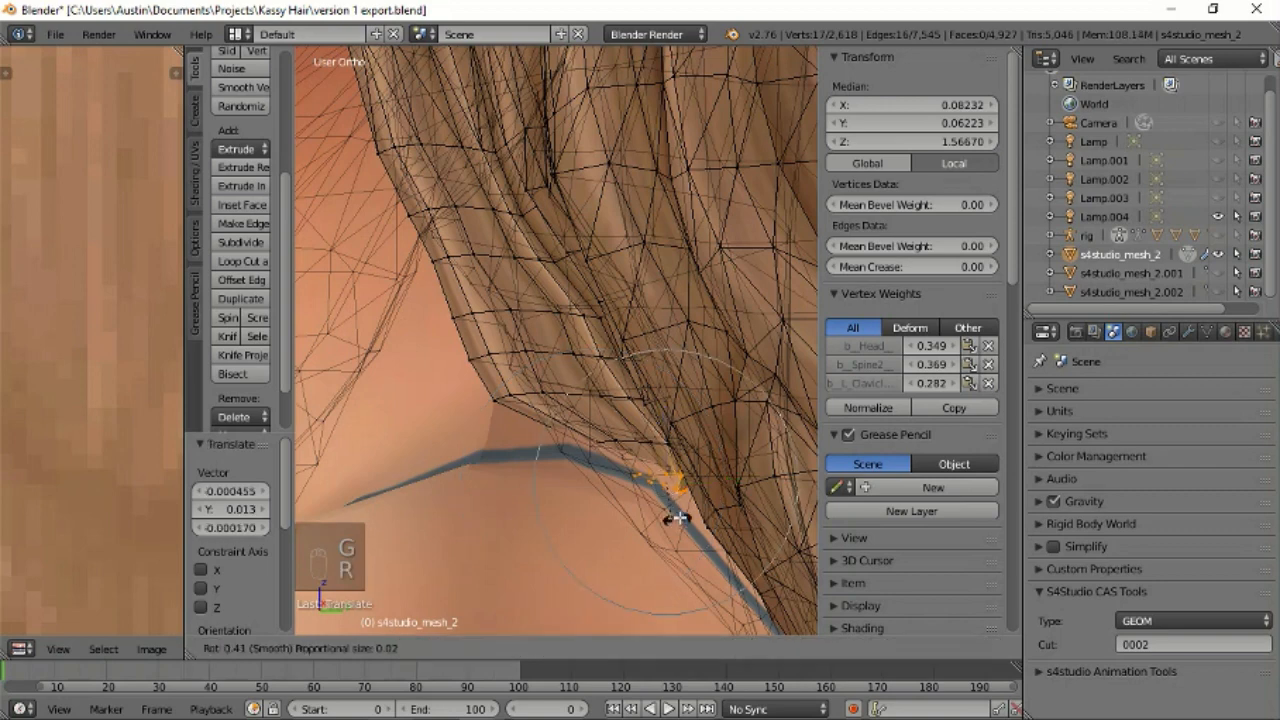
scroll(676, 500, up, 6)
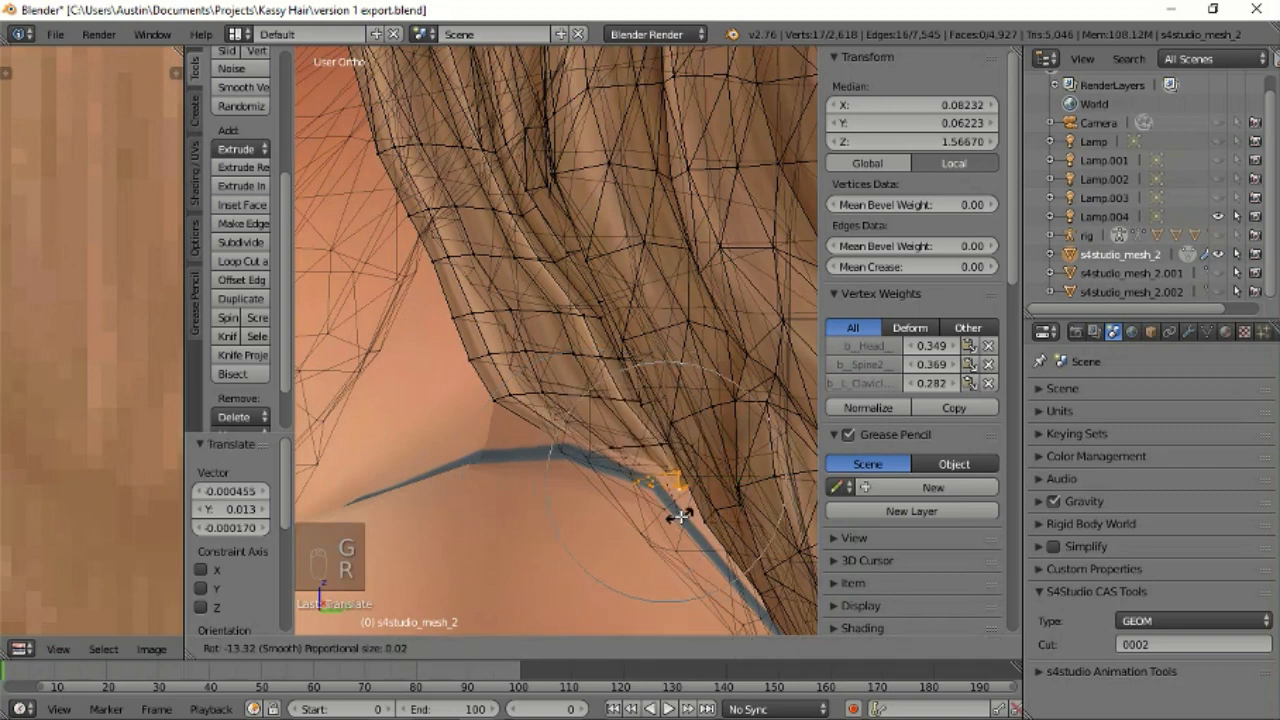
key(g)
click(644, 470)
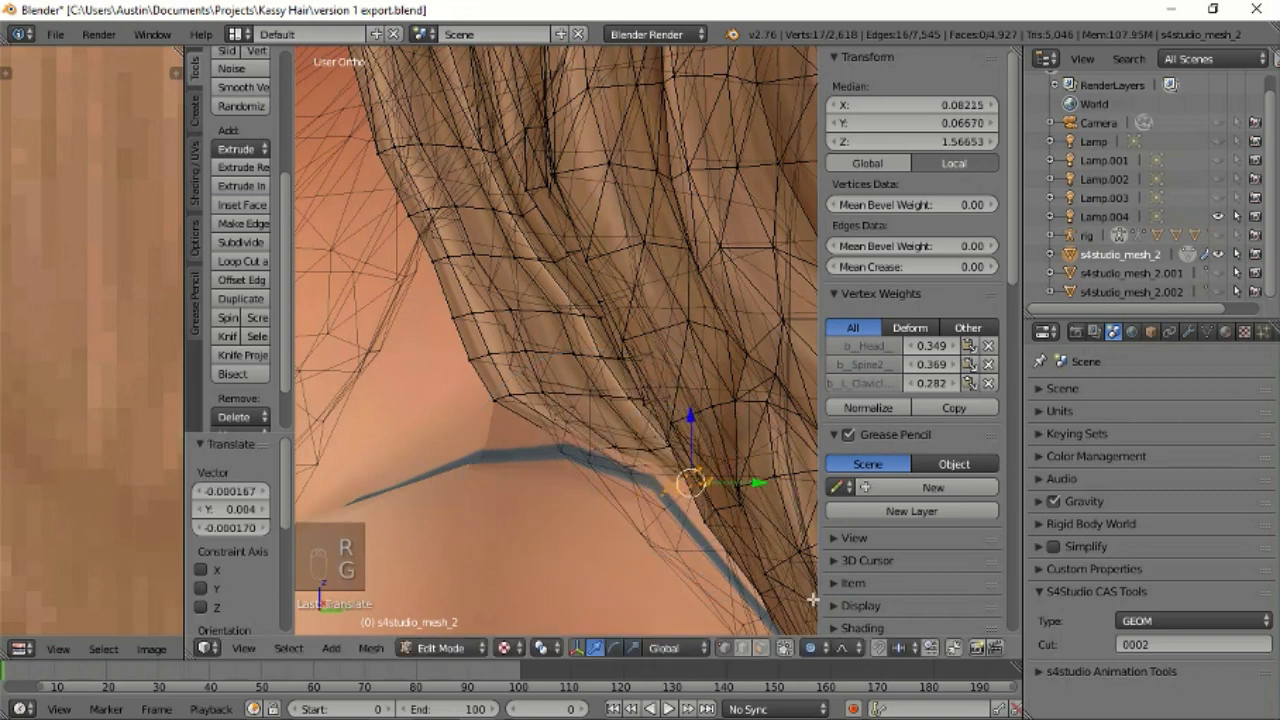
Try to move a single vertex near the lock's lower edge back toward the neck with proportional editing.
click(784, 648)
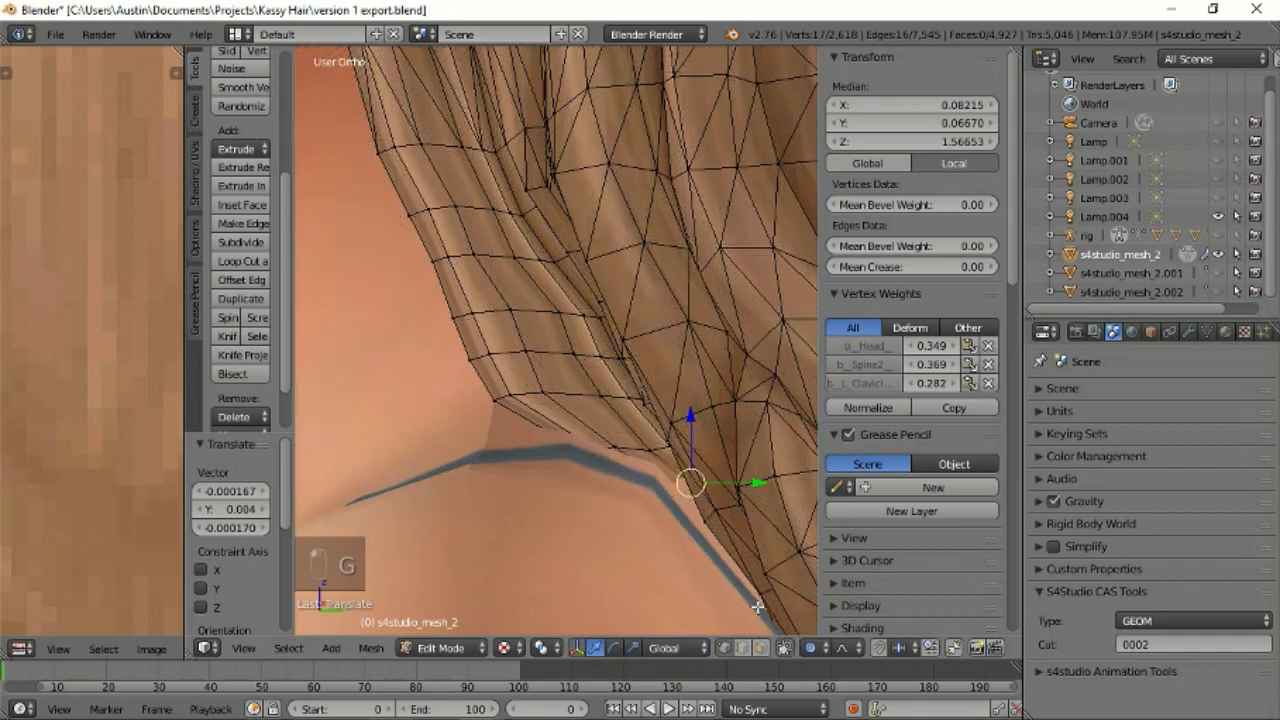
right_click(597, 456)
middle_drag(597, 456, 611, 453)
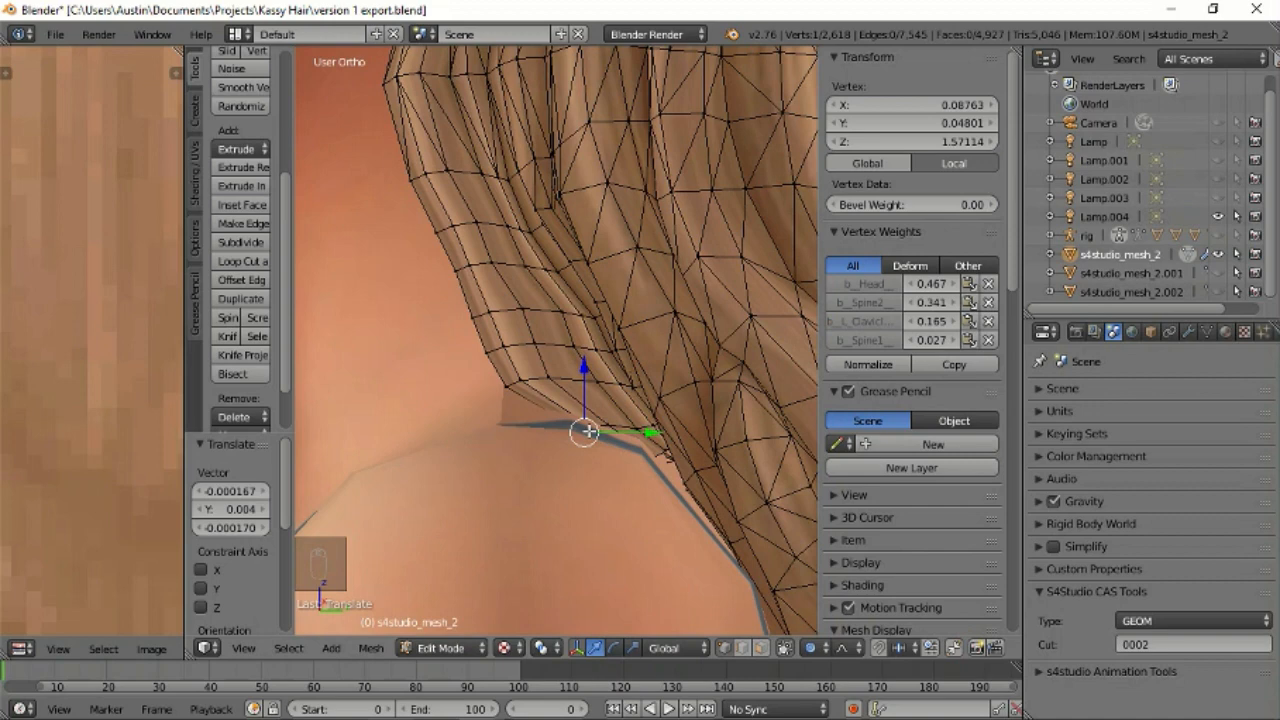
right_click(604, 426)
key(g)
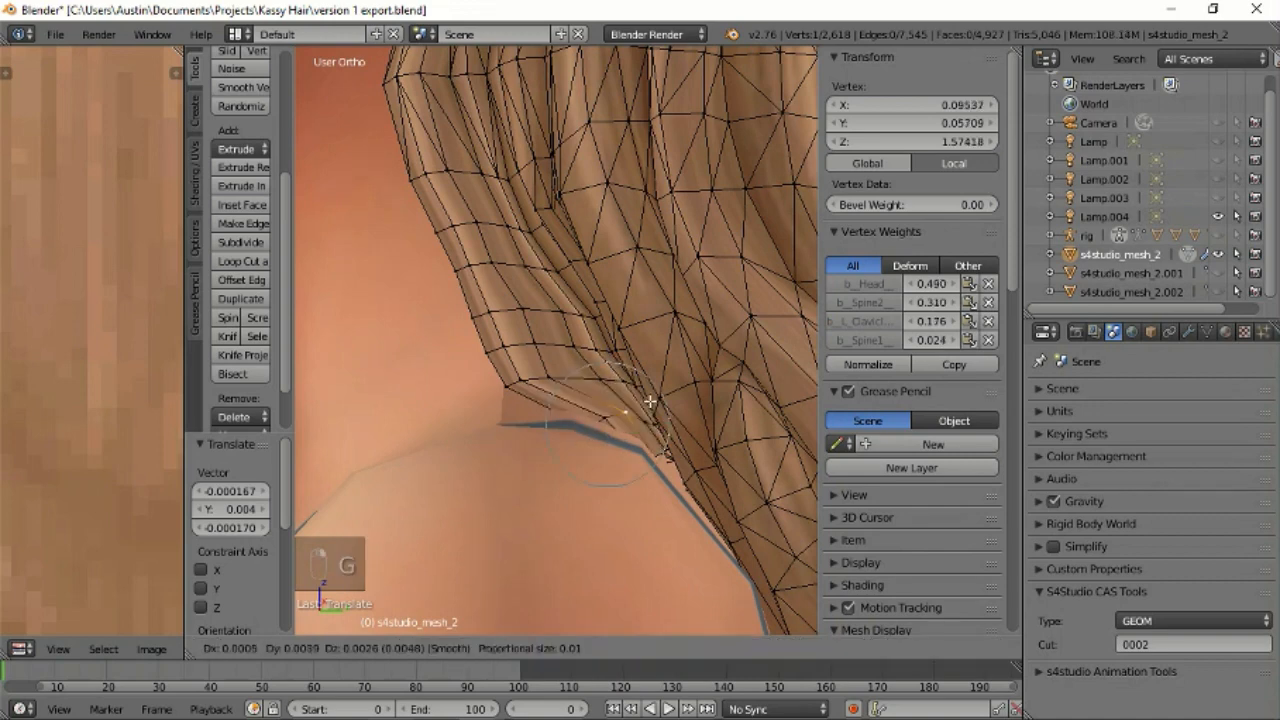
right_click(662, 430)
click(784, 647)
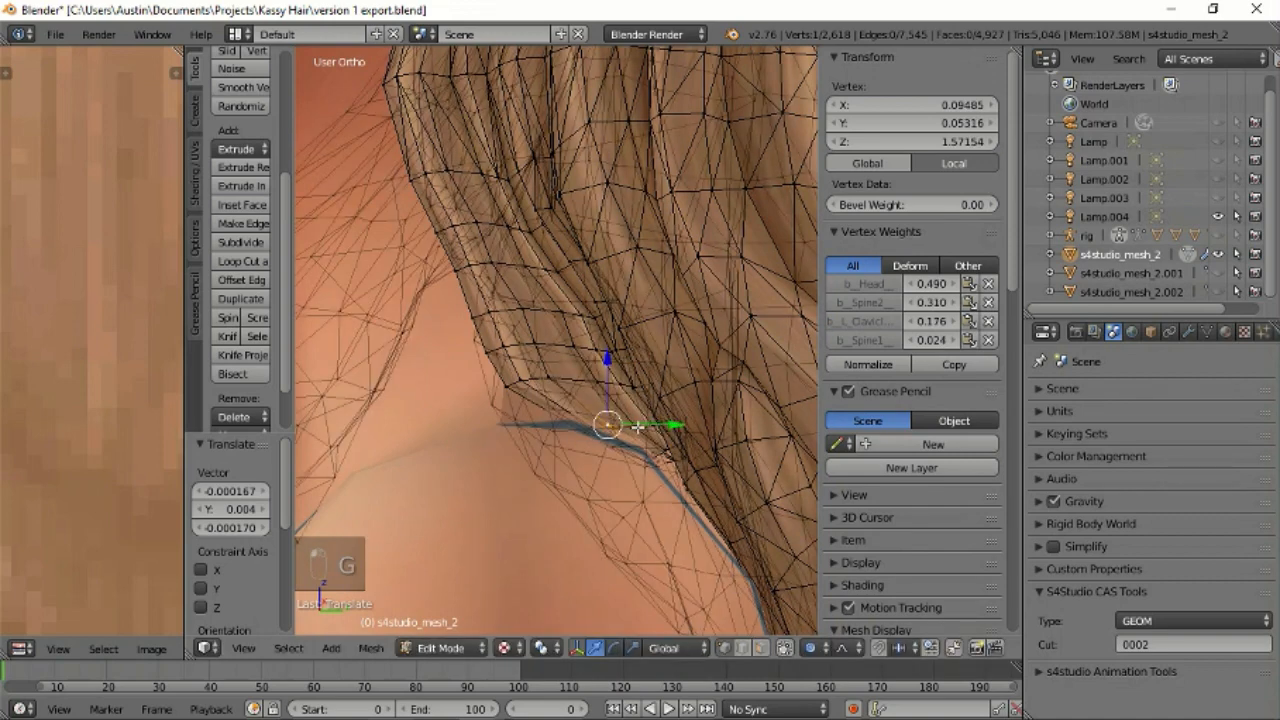
Undo back to before the end loop's last shift and move the loop about 0.004 in Y and 0.001 in Z instead.
key(ctrl+z)
key(ctrl+z)
key(ctrl+z)
key(ctrl+z)
key(ctrl+z)
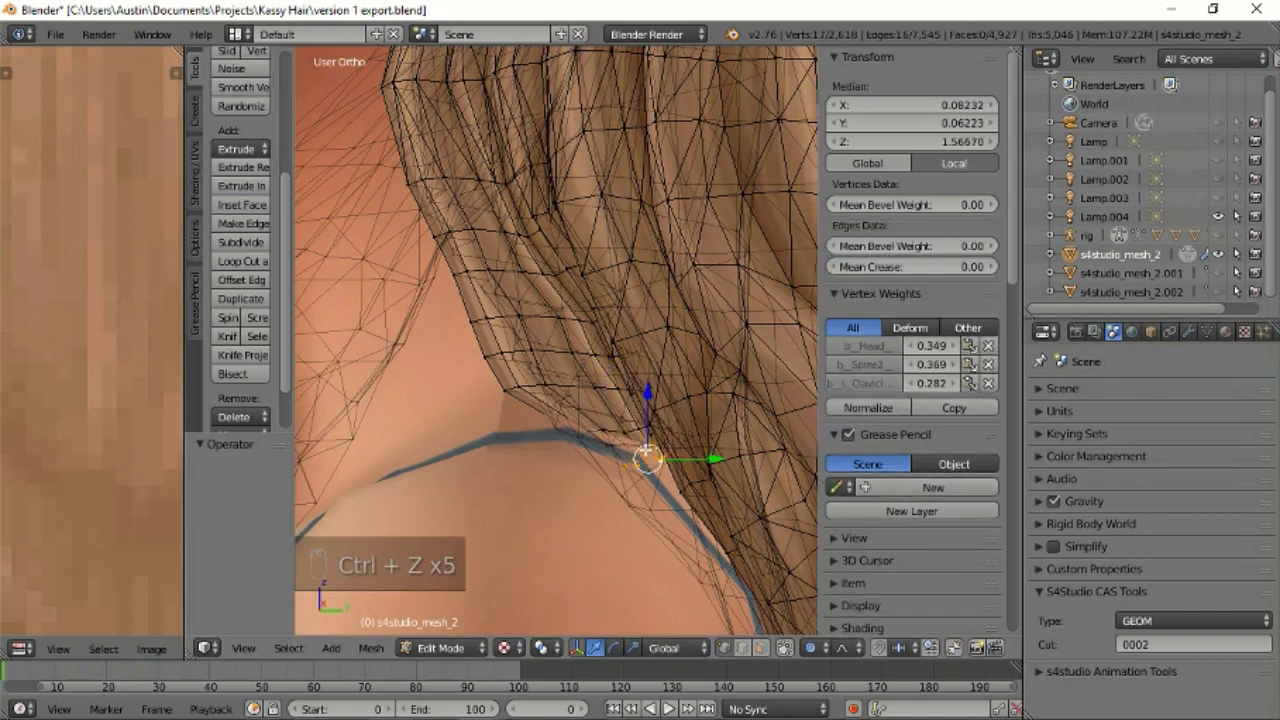
key(g)
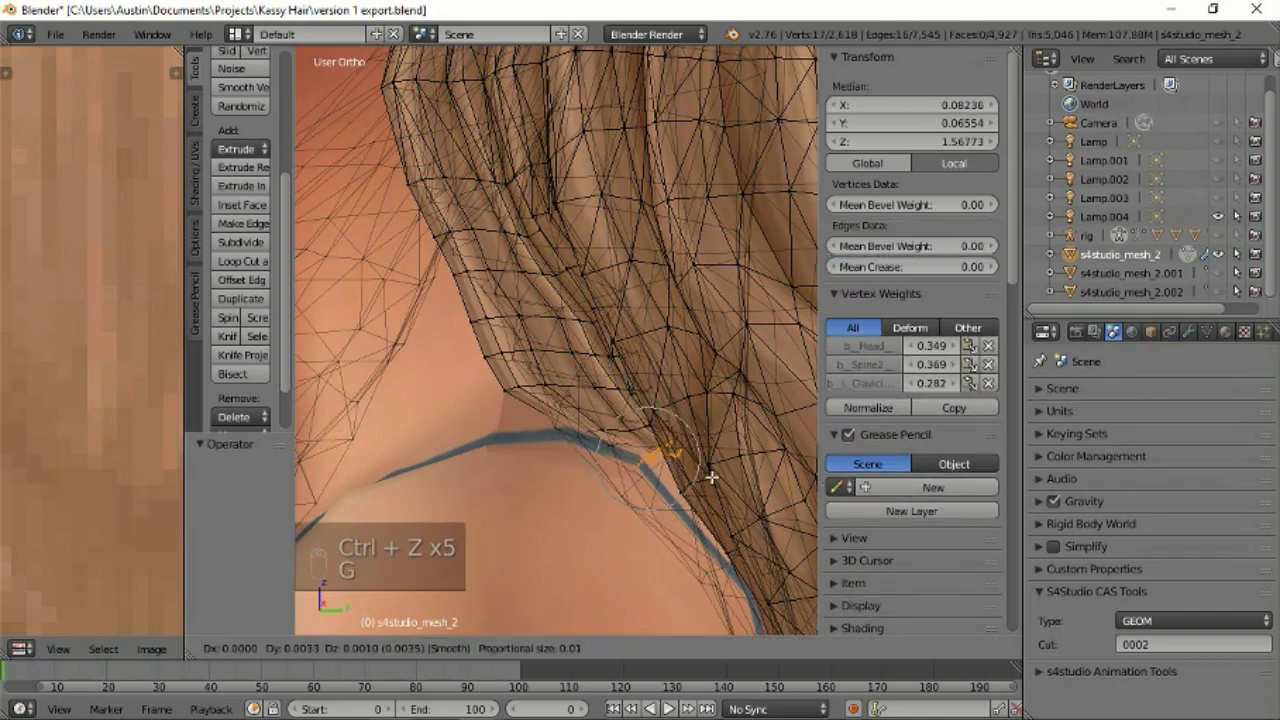
click(711, 478)
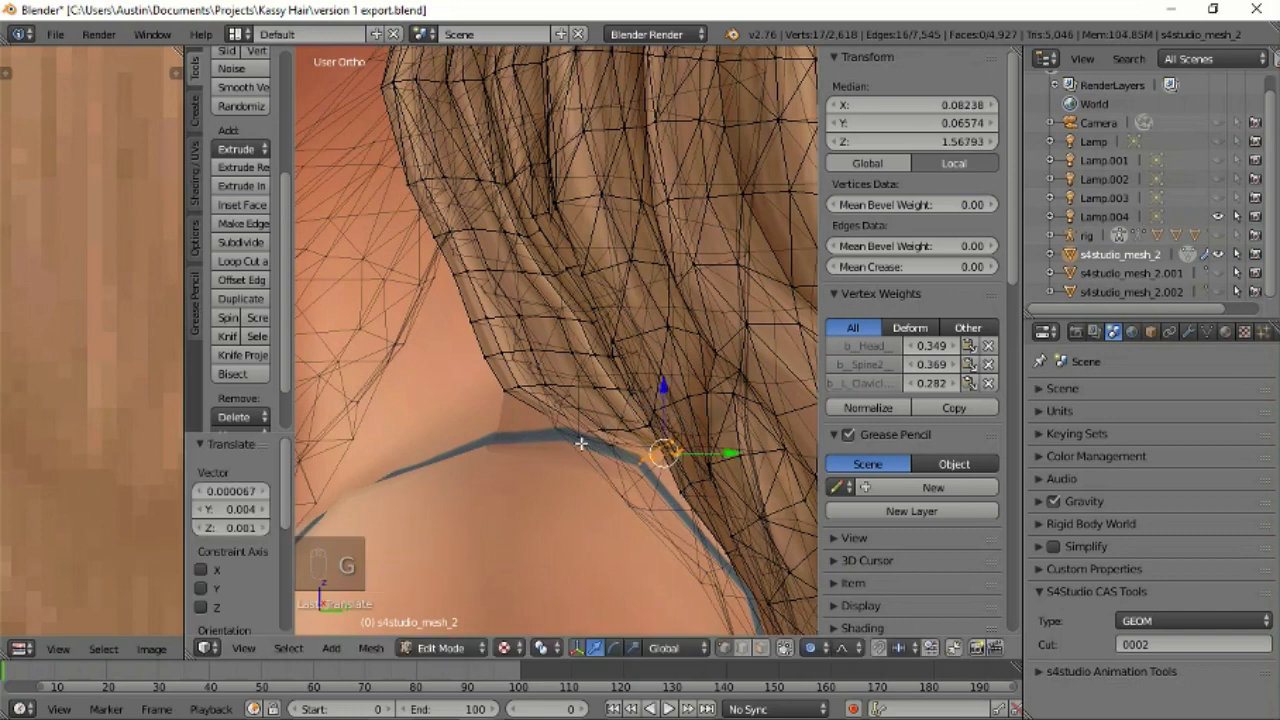
Move a single vertex on the lock's lower edge about 0.013 in Y and 0.004 in Z, with a wider proportional falloff.
right_drag(583, 438, 643, 418)
scroll(610, 422, down, 11)
scroll(650, 414, down, 5)
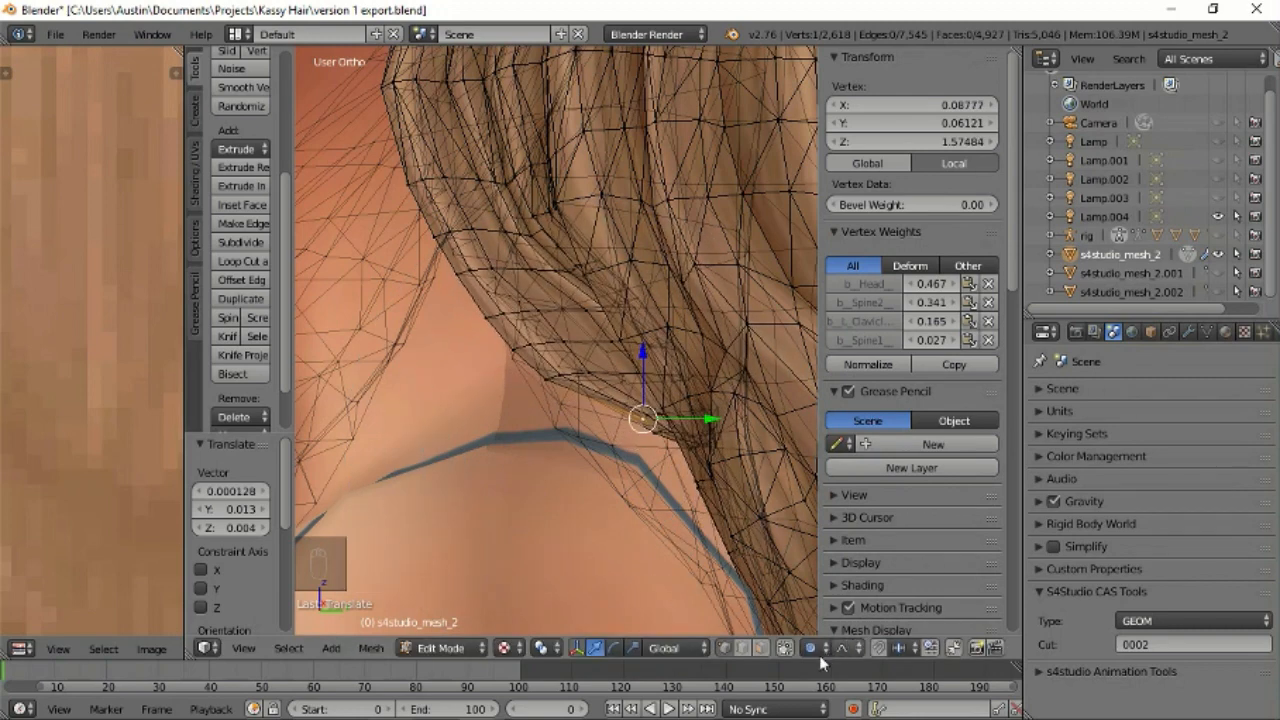
Smooth the lock's front lower edge by moving three of its vertices individually, the first about -0.004 in Y and -0.003 in Z.
middle_drag(640, 540, 572, 514)
middle_drag(547, 421, 500, 352)
right_click(525, 335)
key(g)
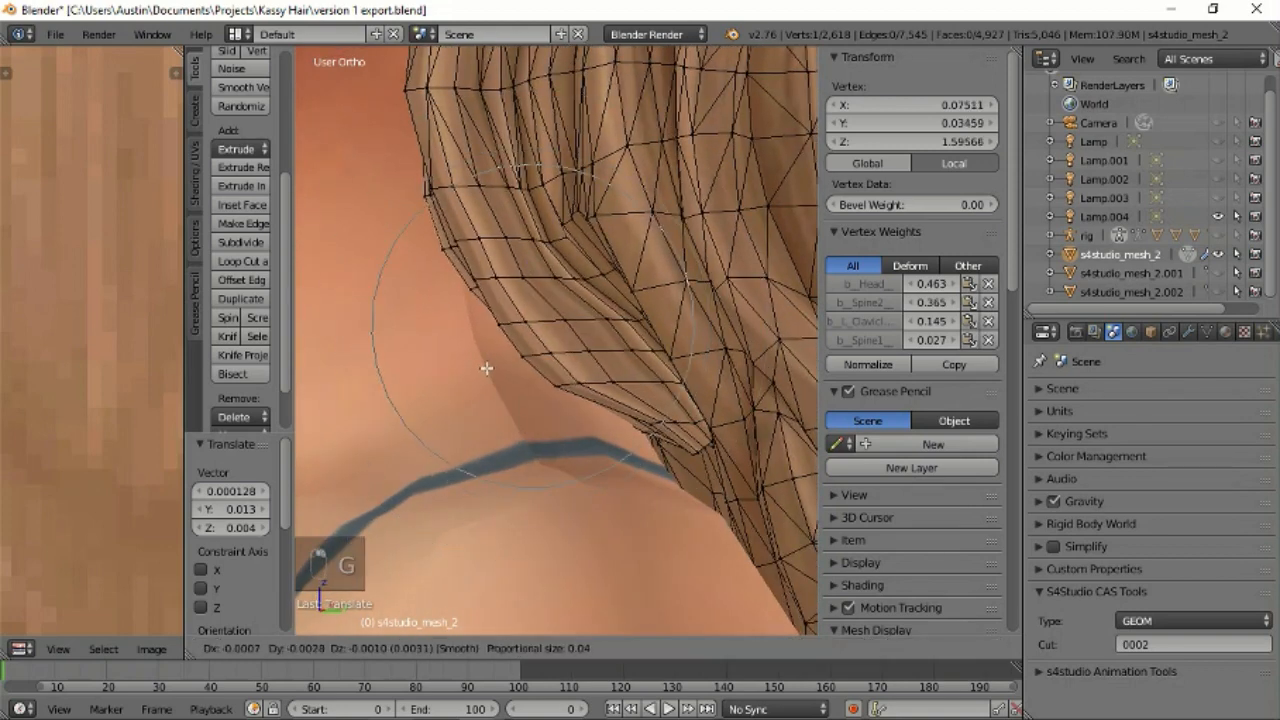
click(484, 370)
key(g)
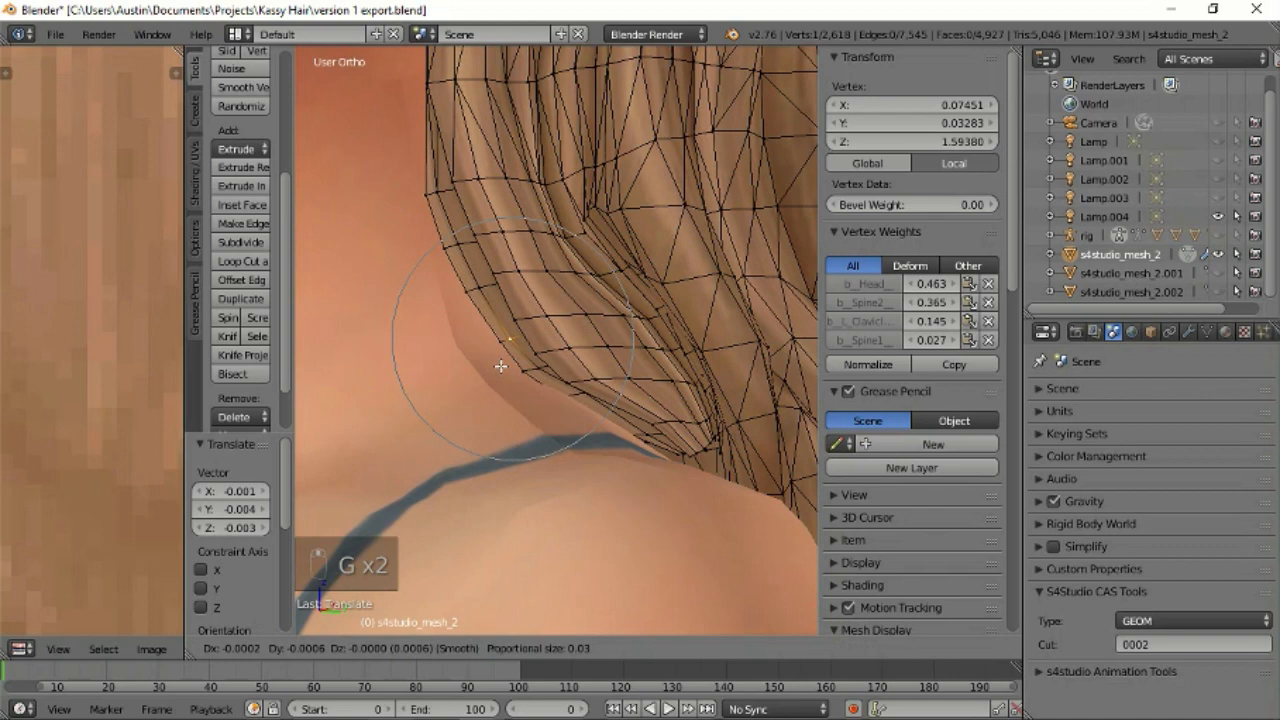
click(500, 366)
middle_drag(540, 380, 565, 393)
key(g)
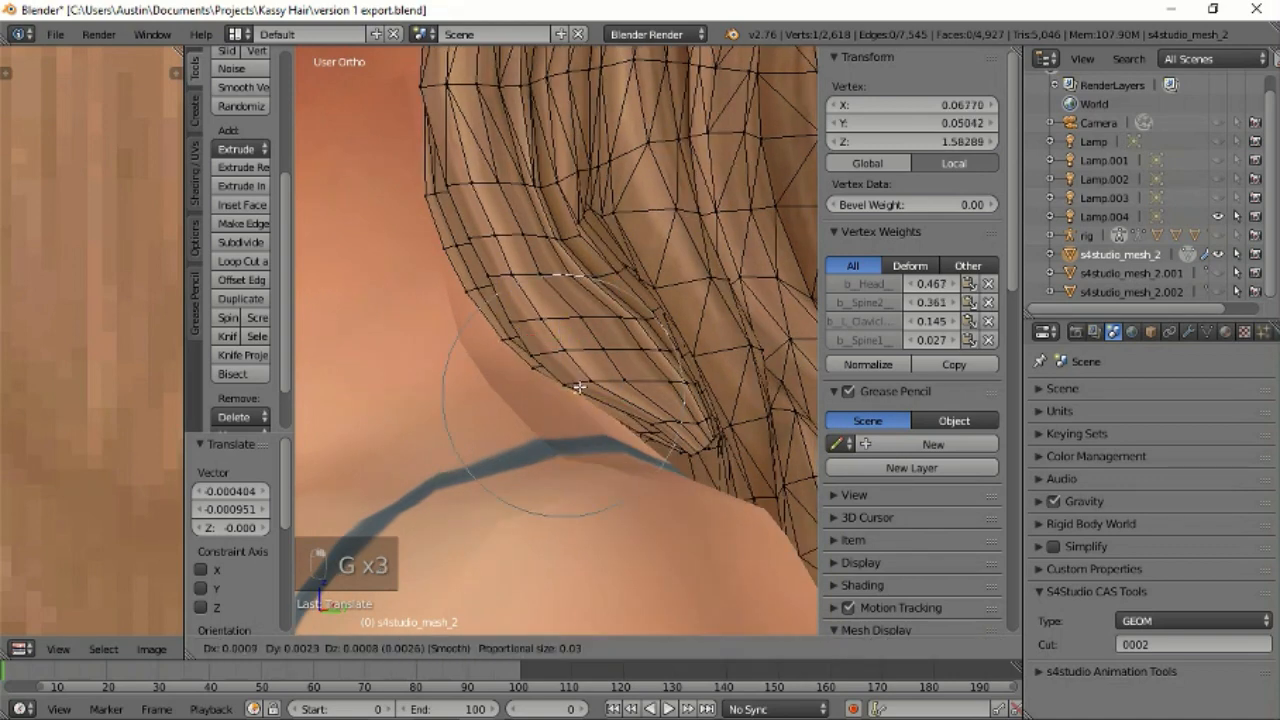
click(578, 388)
Even out the lock's lower rows by shifting three single vertices about 0.002 each along Y with proportional falloff.
middle_drag(576, 341, 578, 461)
right_click(614, 442)
key(g)
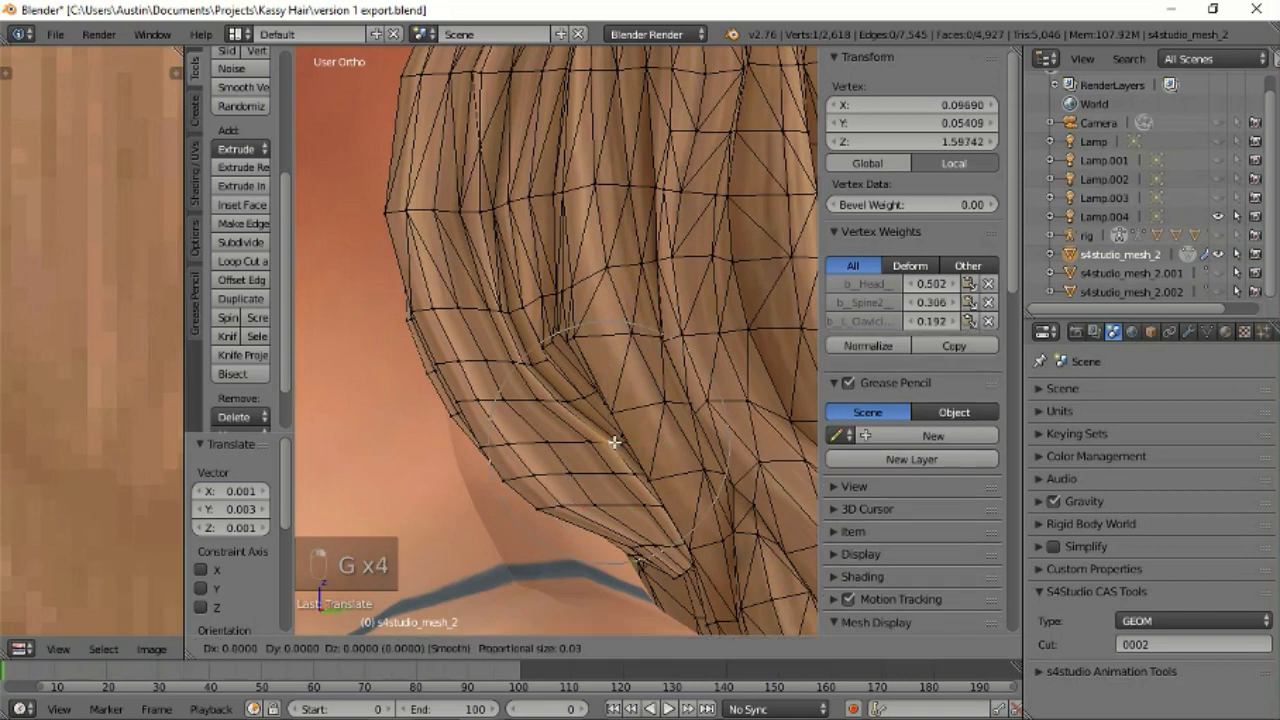
click(601, 449)
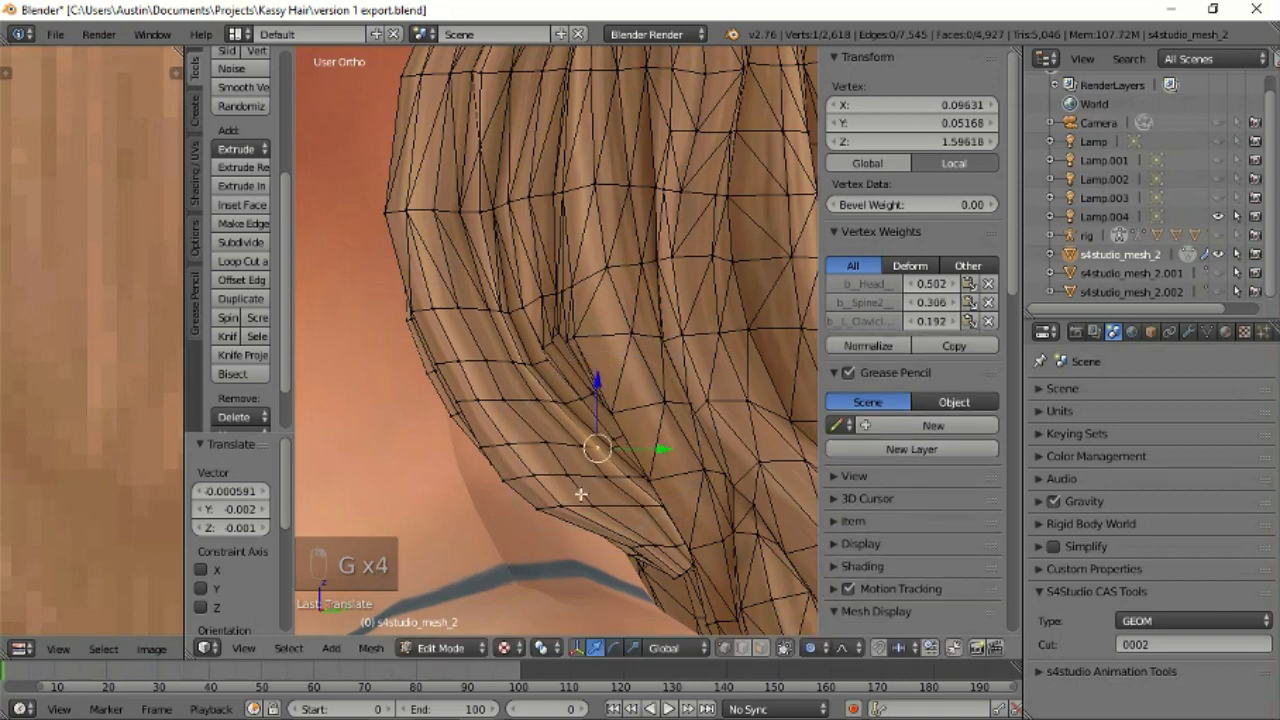
right_click(598, 499)
key(g)
click(593, 496)
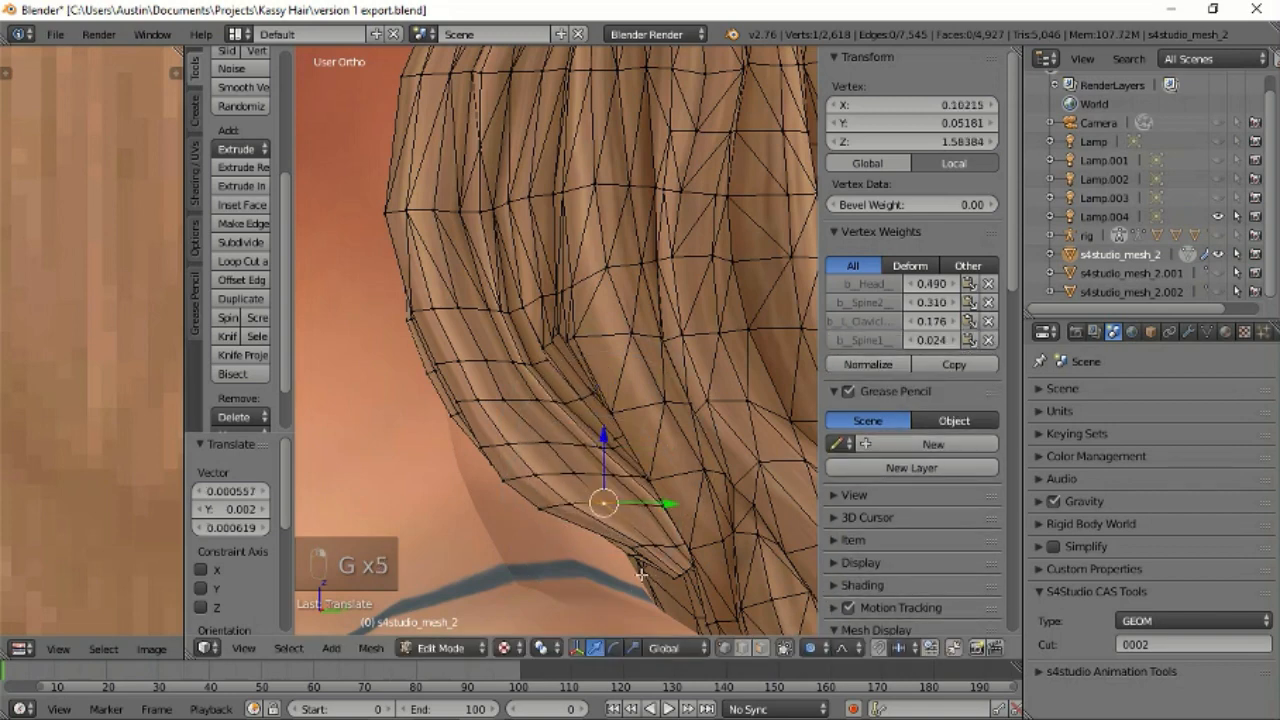
right_click(630, 544)
key(g)
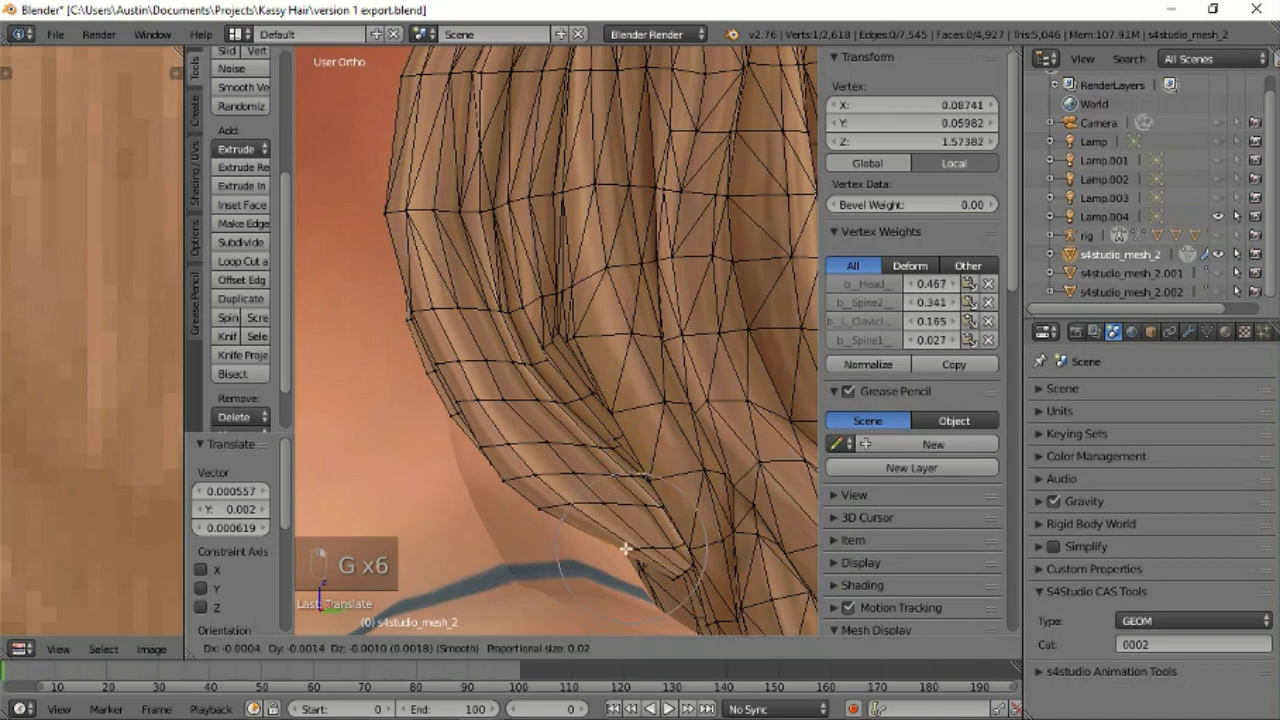
click(625, 553)
Select the whole vertex loop at the lock's tapered end, including the hidden vertices on its inner side.
middle_drag(628, 554, 670, 532)
scroll(696, 577, up, 2)
right_click(678, 570)
click(785, 648)
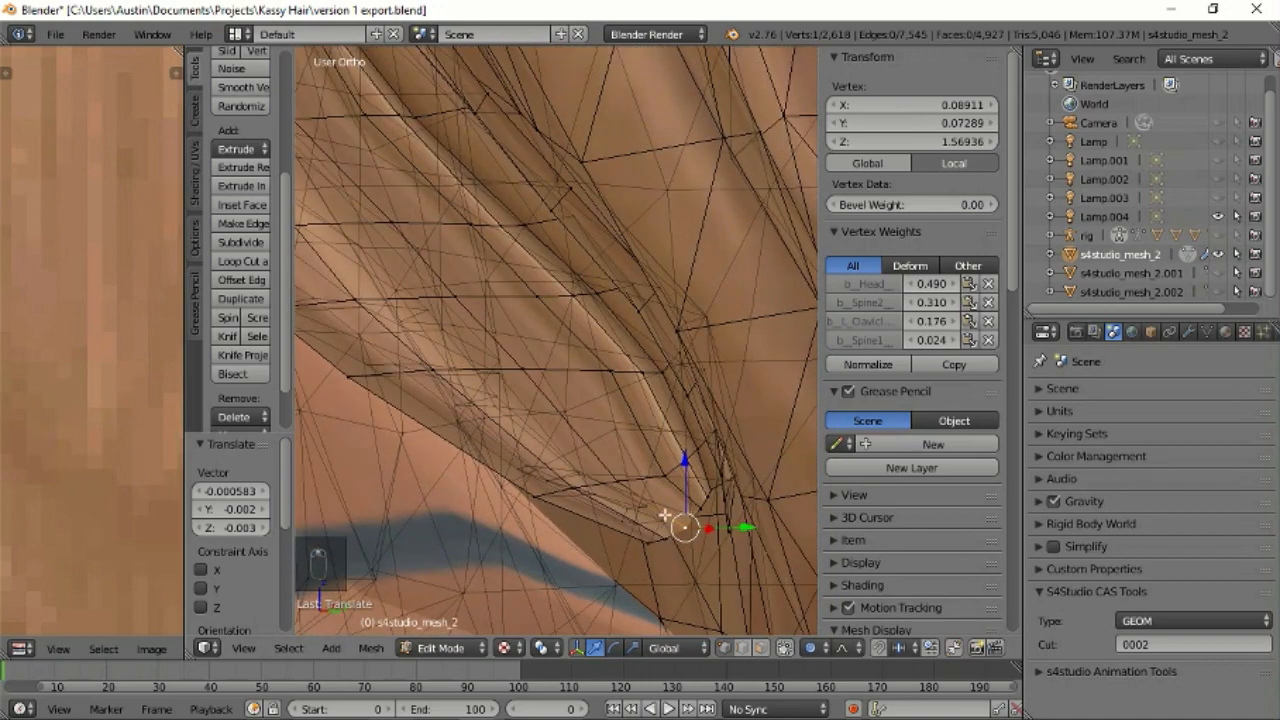
ctrl+right_click(668, 465)
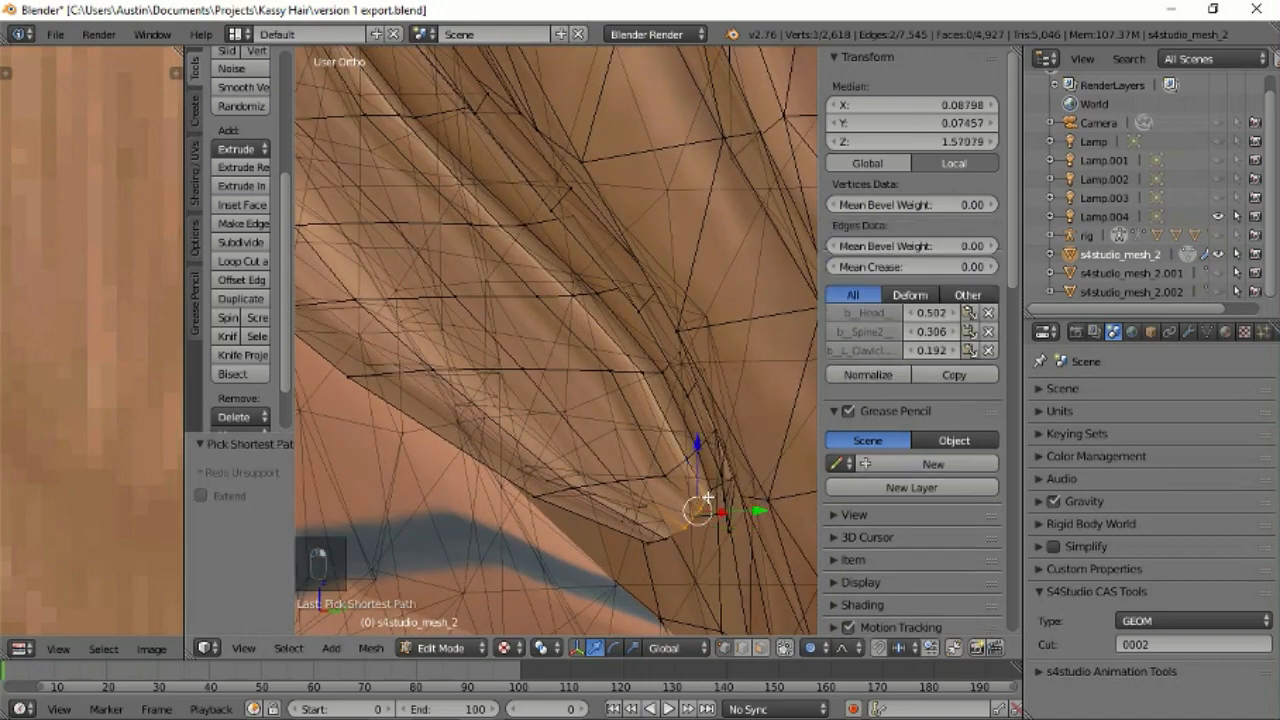
ctrl+right_click(650, 499)
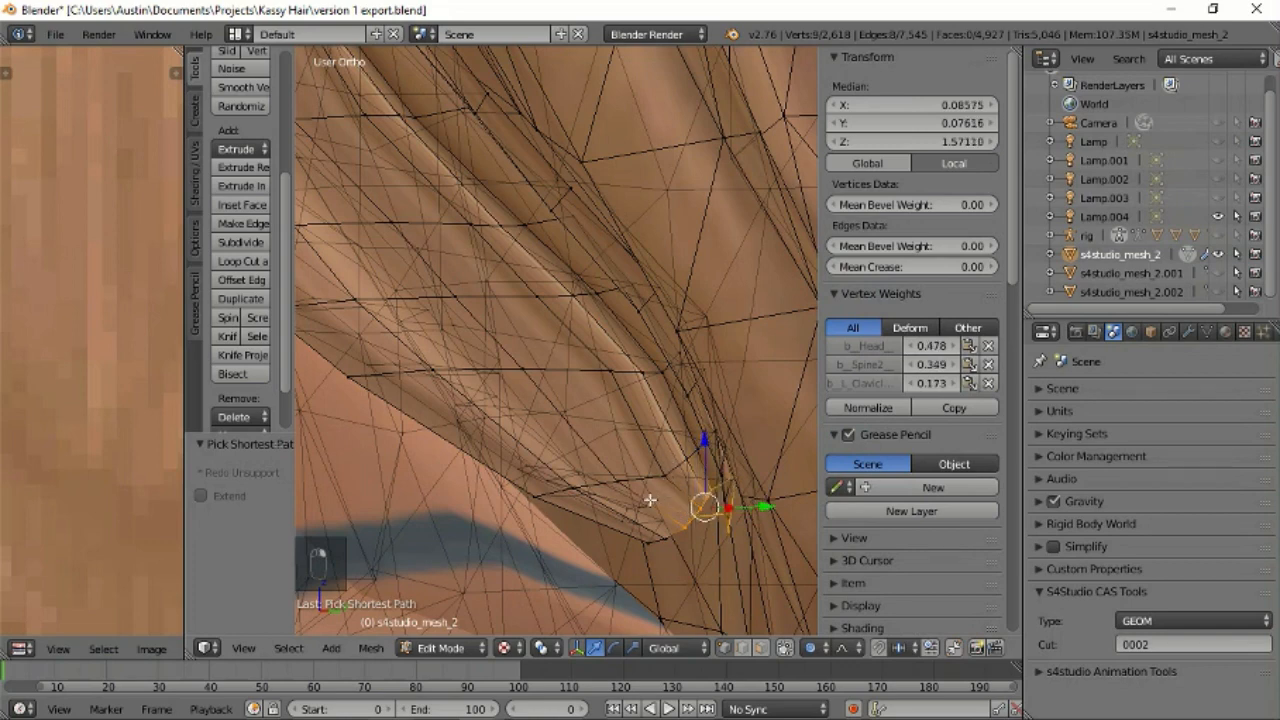
ctrl+right_click(668, 544)
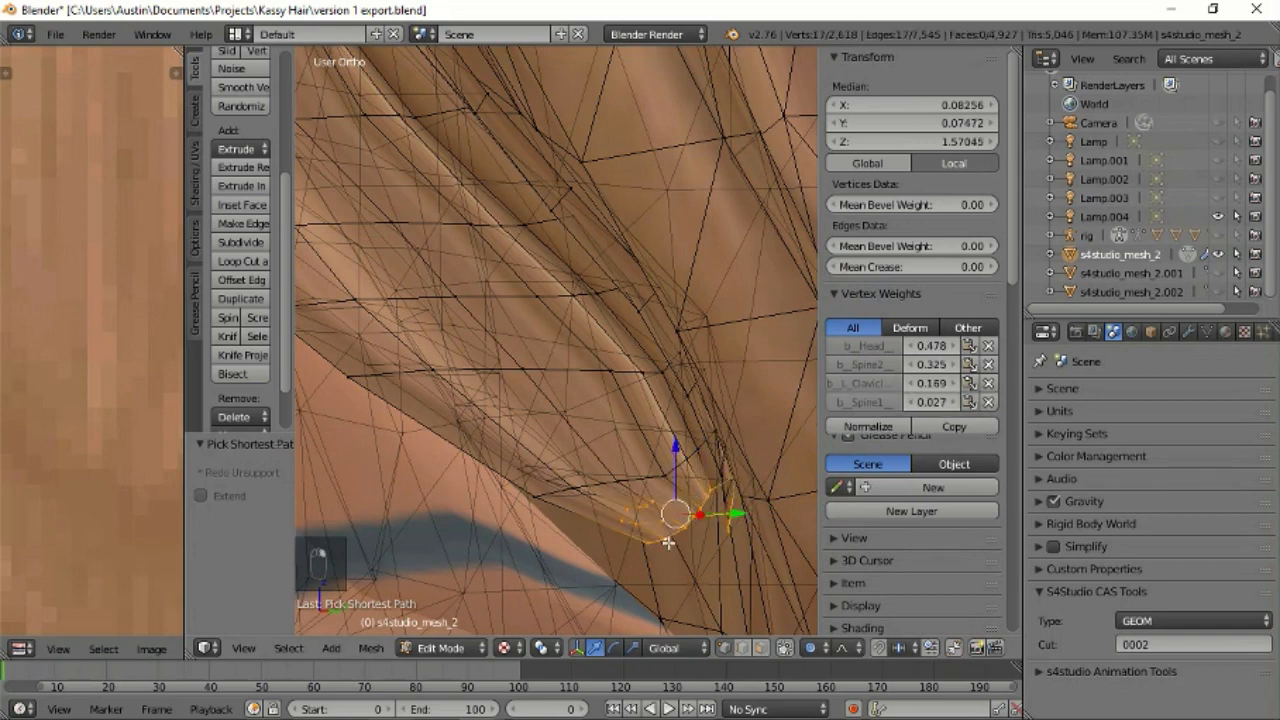
Turn proportional editing off and extrude the end loop downward twice, by about 0.008 and 0.006 in Z.
middle_drag(668, 544, 788, 628)
click(786, 648)
click(814, 648)
click(818, 627)
key(e)
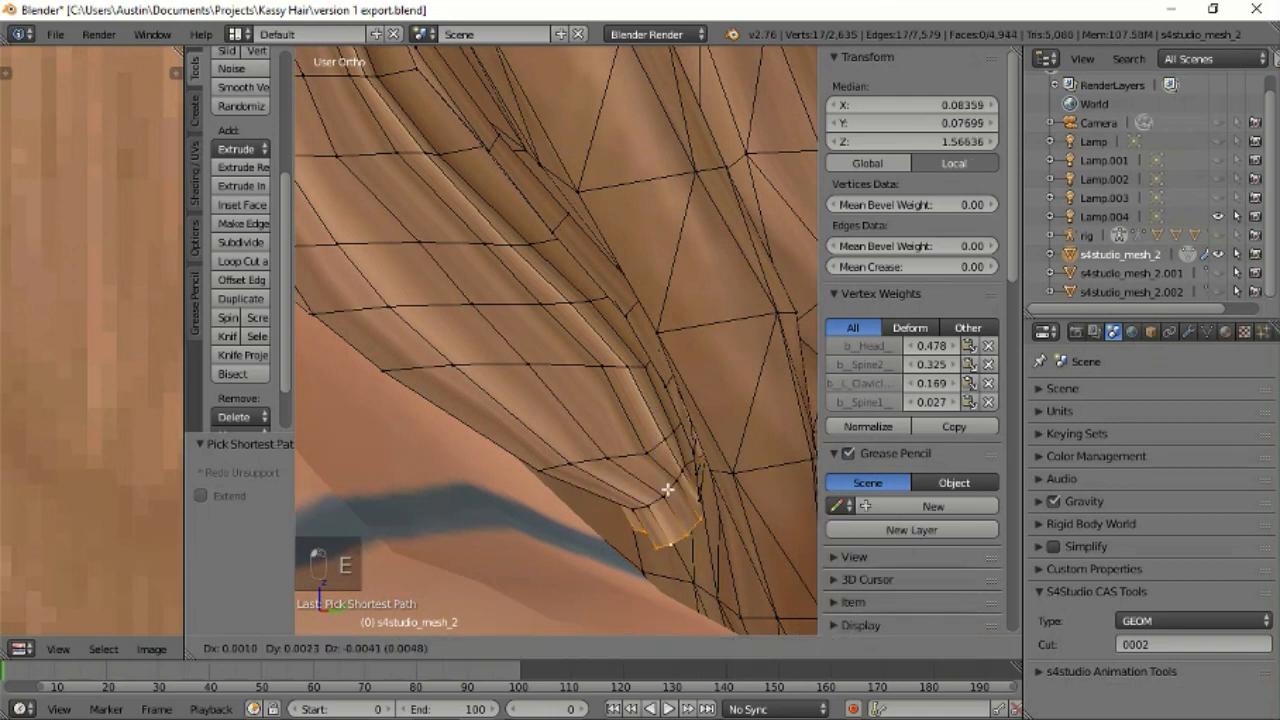
click(668, 548)
key(e)
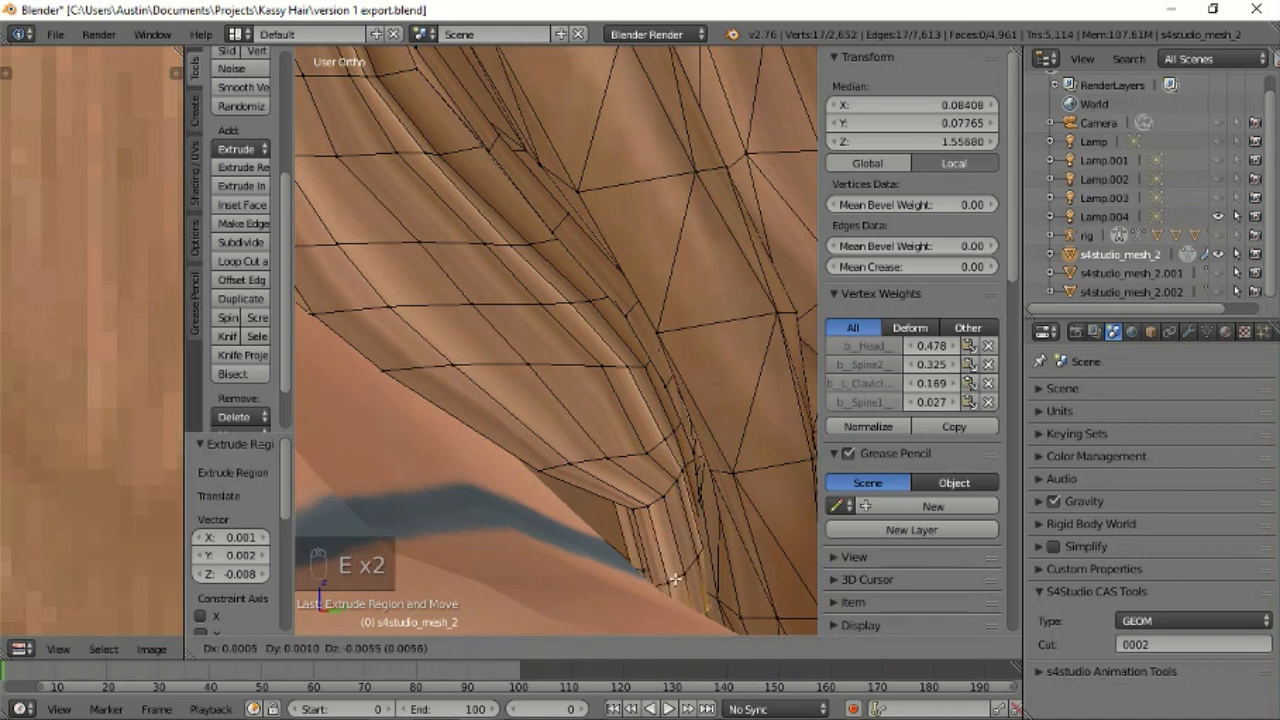
click(676, 578)
middle_drag(676, 578, 622, 506)
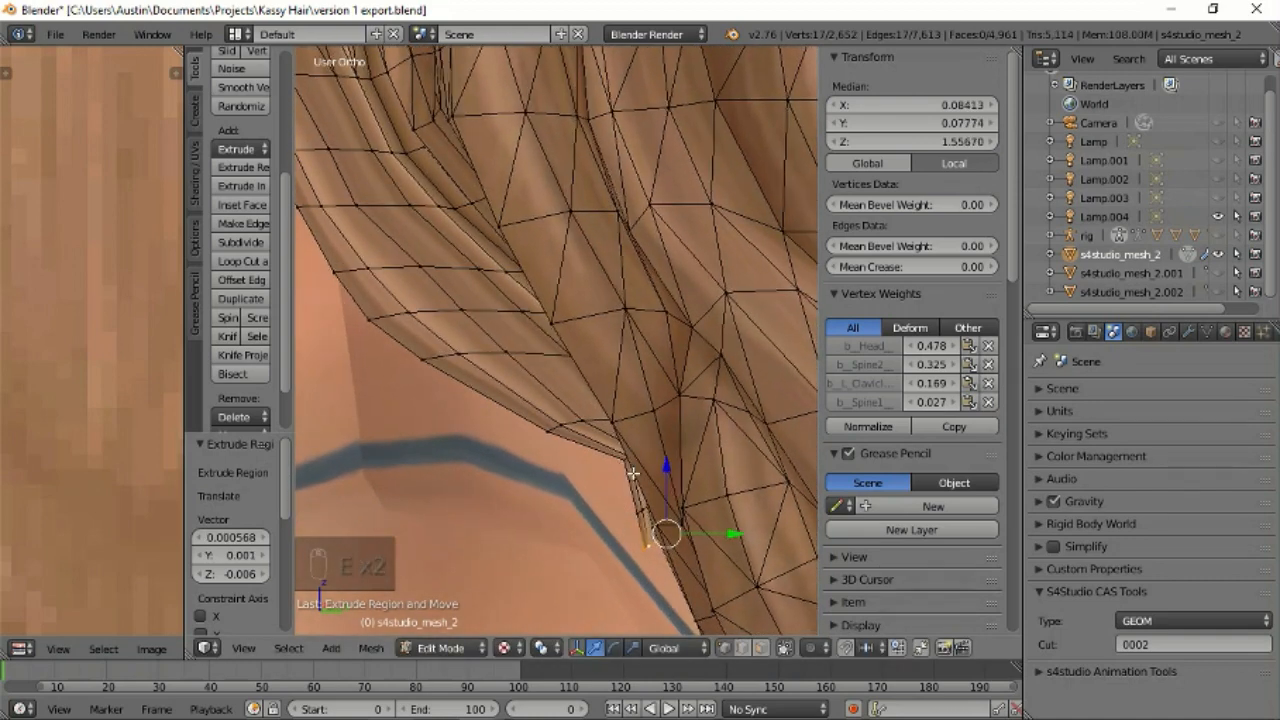
Enable proportional editing and move the front vertex where the extruded tip begins about -0.002 in Y and Z, plus a small nudge nearby.
right_click(630, 470)
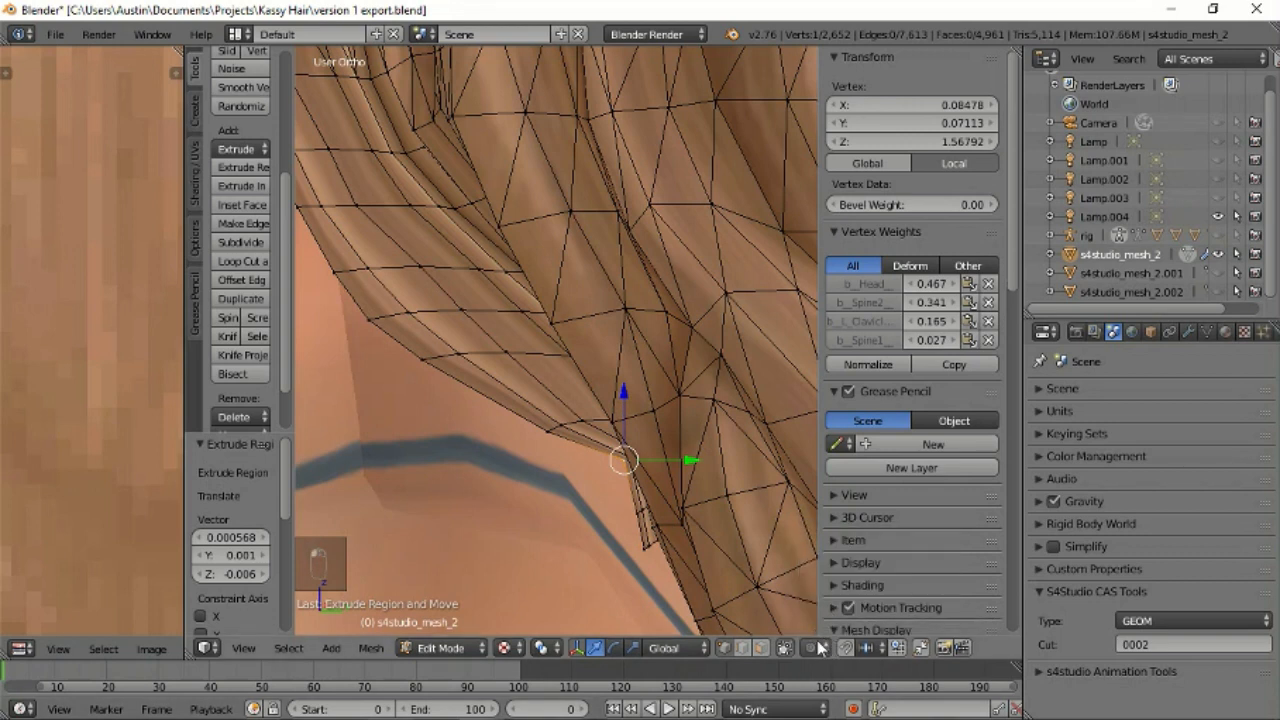
click(812, 648)
click(820, 605)
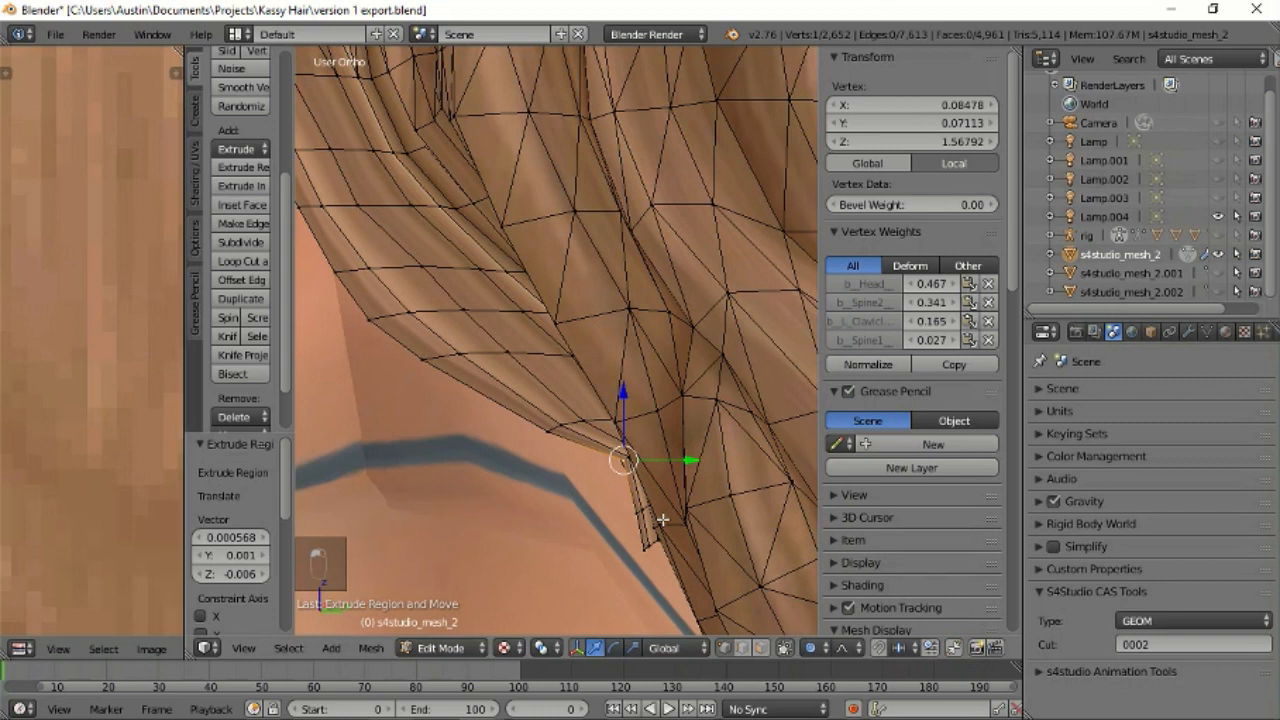
key(g)
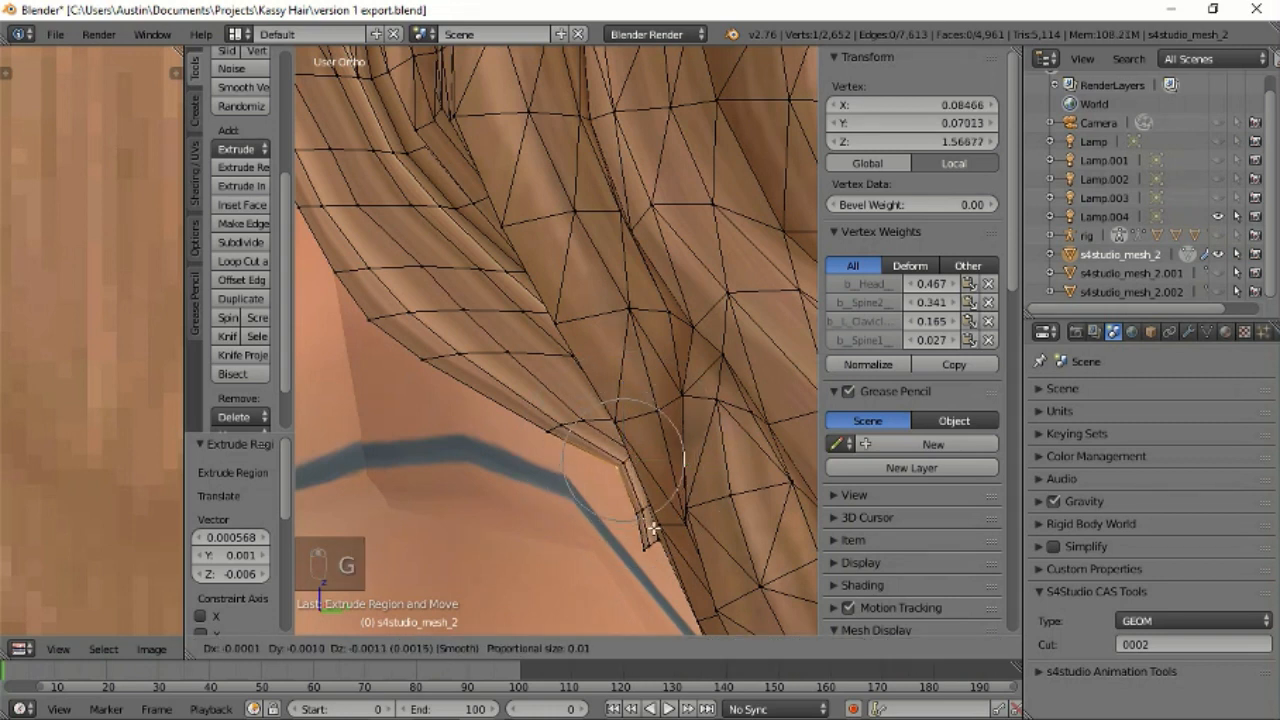
click(643, 513)
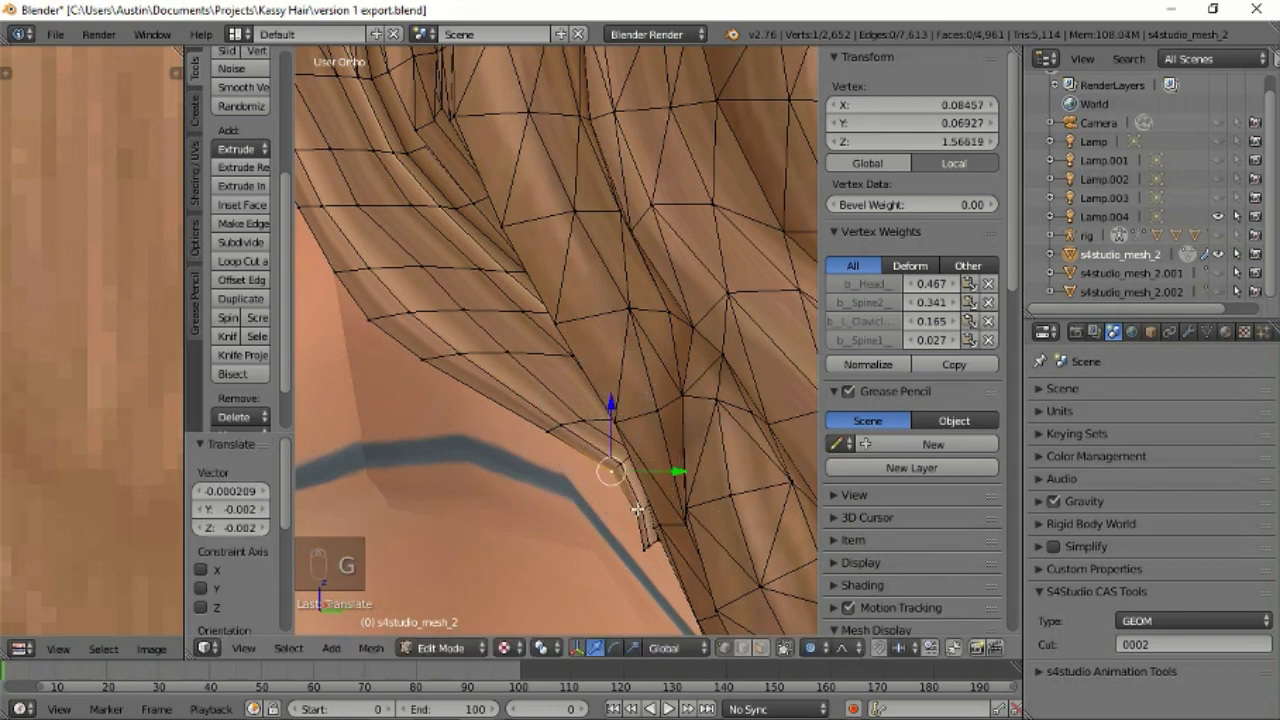
key(g)
key(g)
click(646, 544)
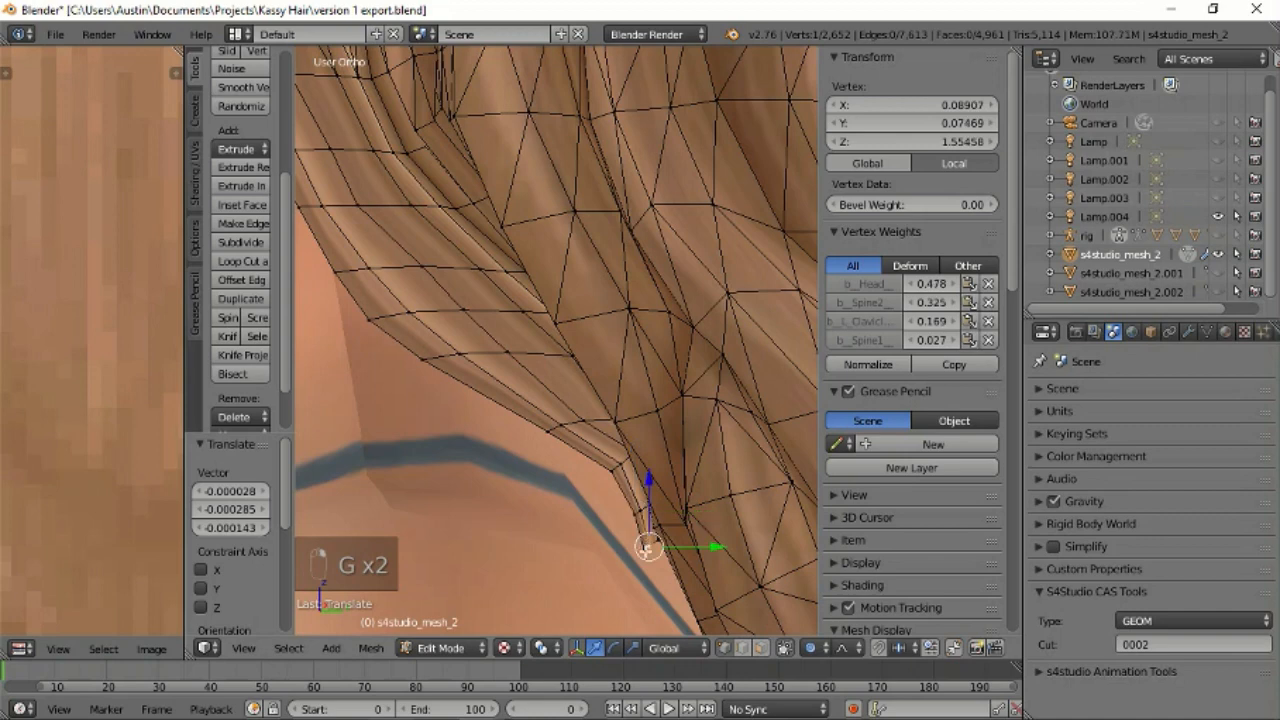
Select the front edge vertices of the extruded tip and shift them about 0.004 in Y, plus about 0.001 in Z.
key(g)
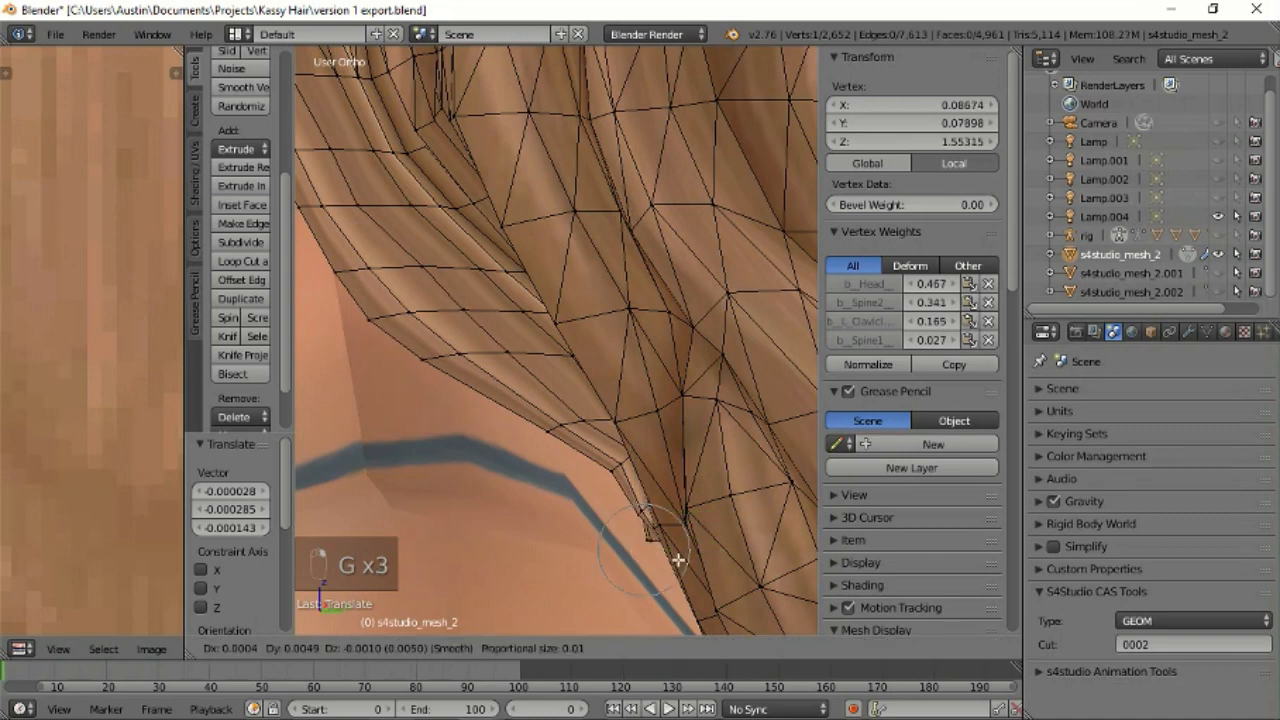
click(645, 548)
middle_drag(645, 548, 695, 586)
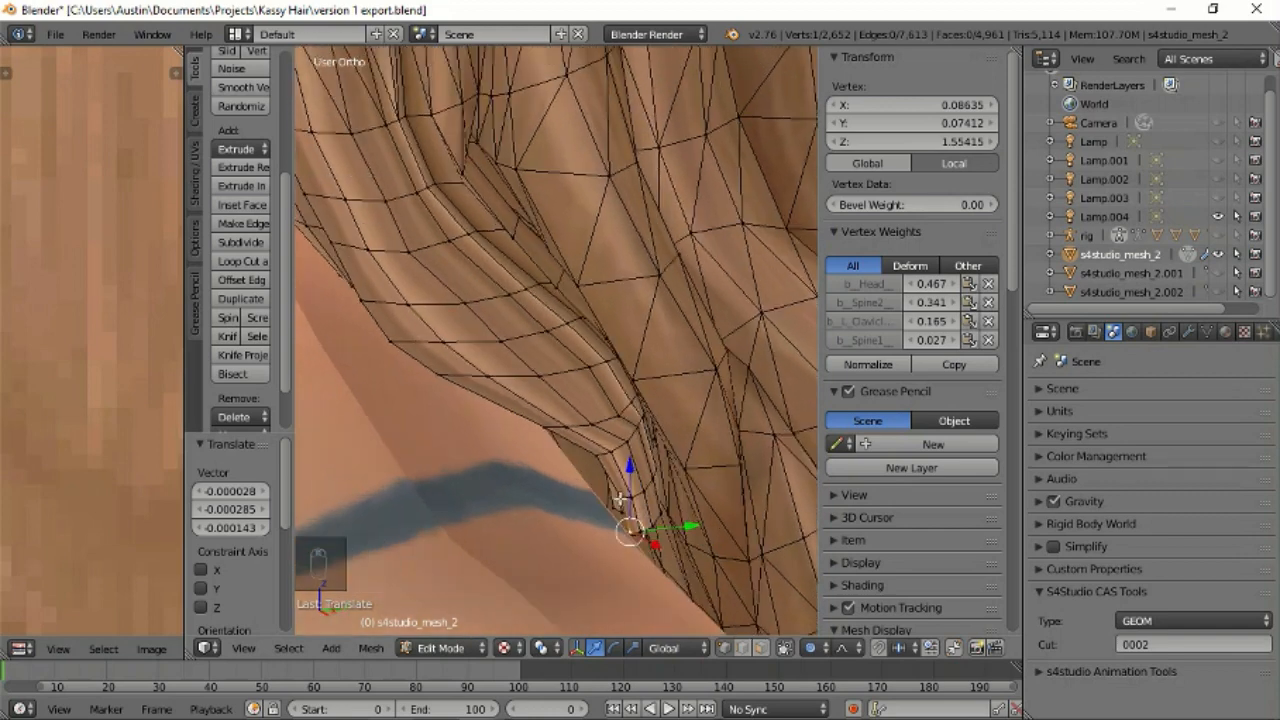
ctrl+right_click(615, 505)
middle_drag(615, 507, 777, 514)
key(g)
click(692, 504)
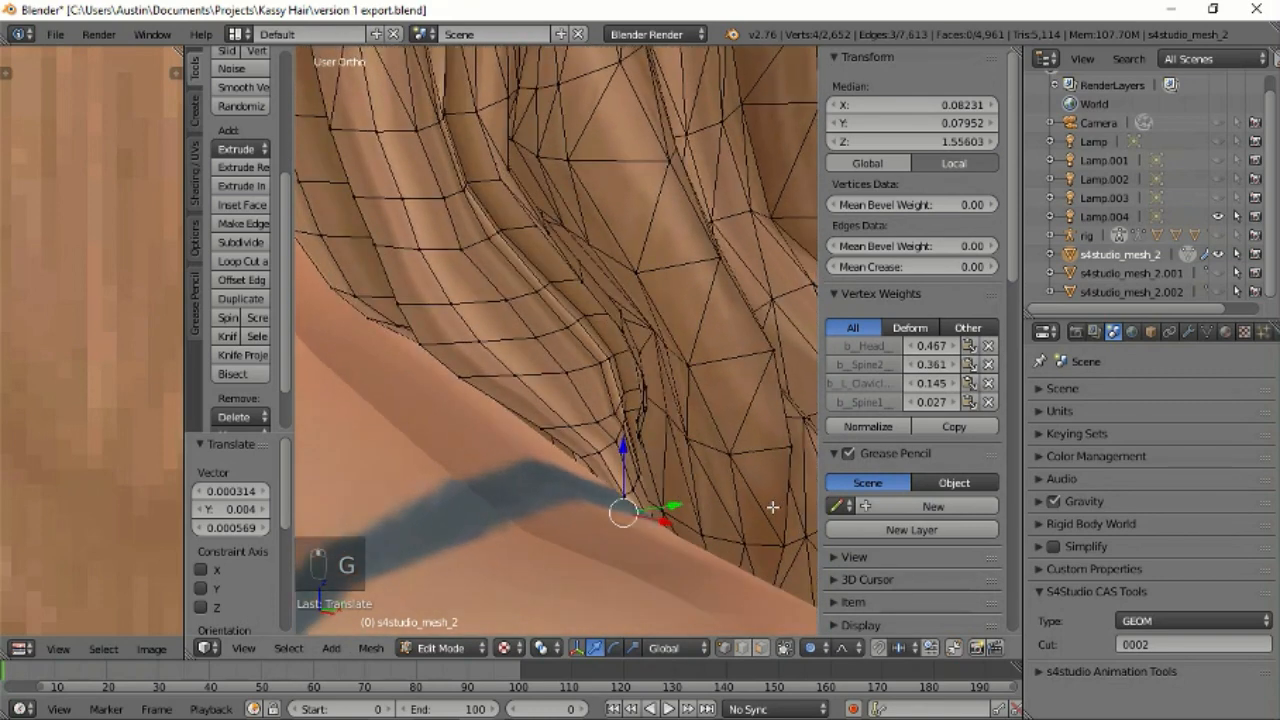
key(g)
click(768, 498)
Move the loose vertices at the gap between the lock and the back hair about 0.002 to 0.003 in Y.
middle_drag(698, 456, 571, 443)
right_click(571, 443)
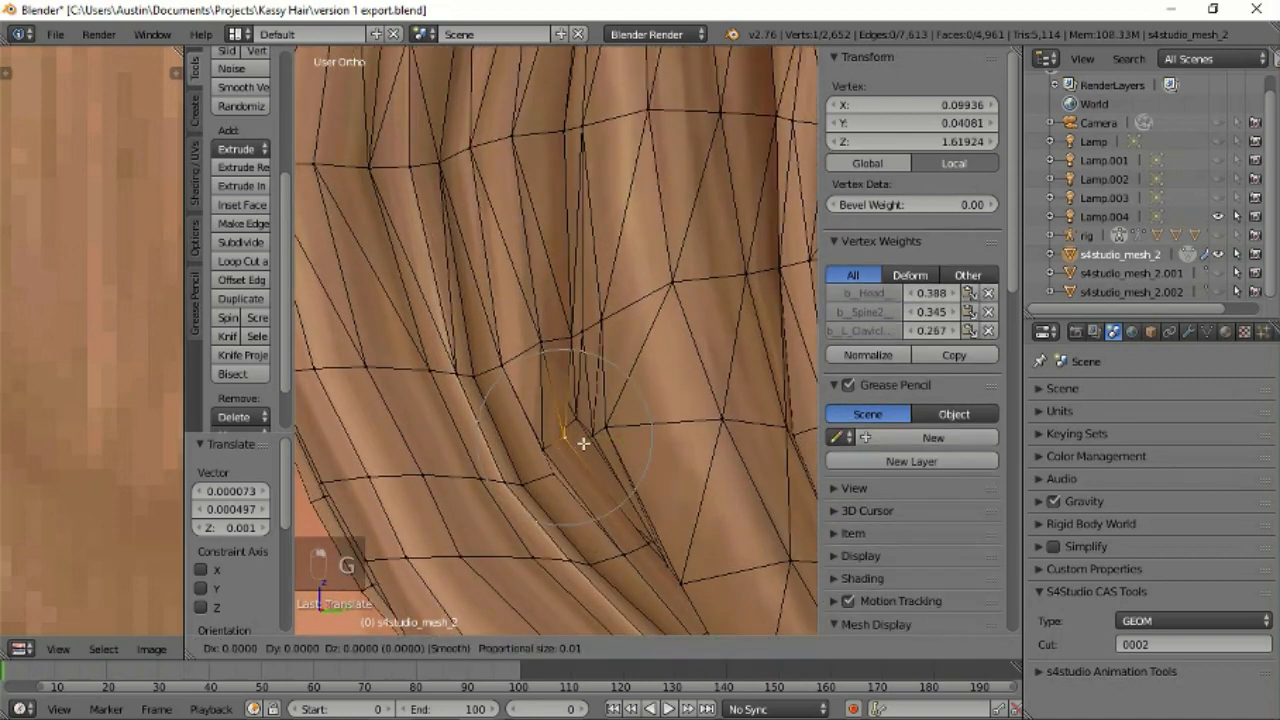
key(g)
click(574, 438)
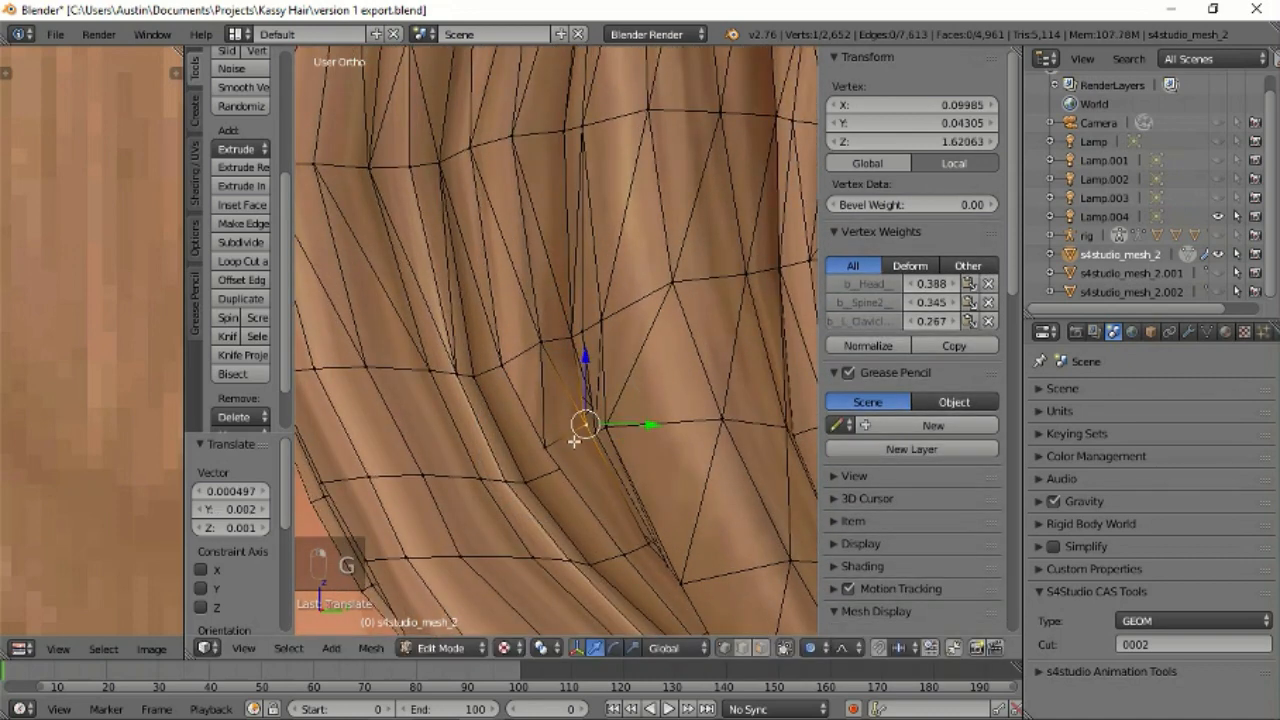
key(g)
click(585, 428)
key(g)
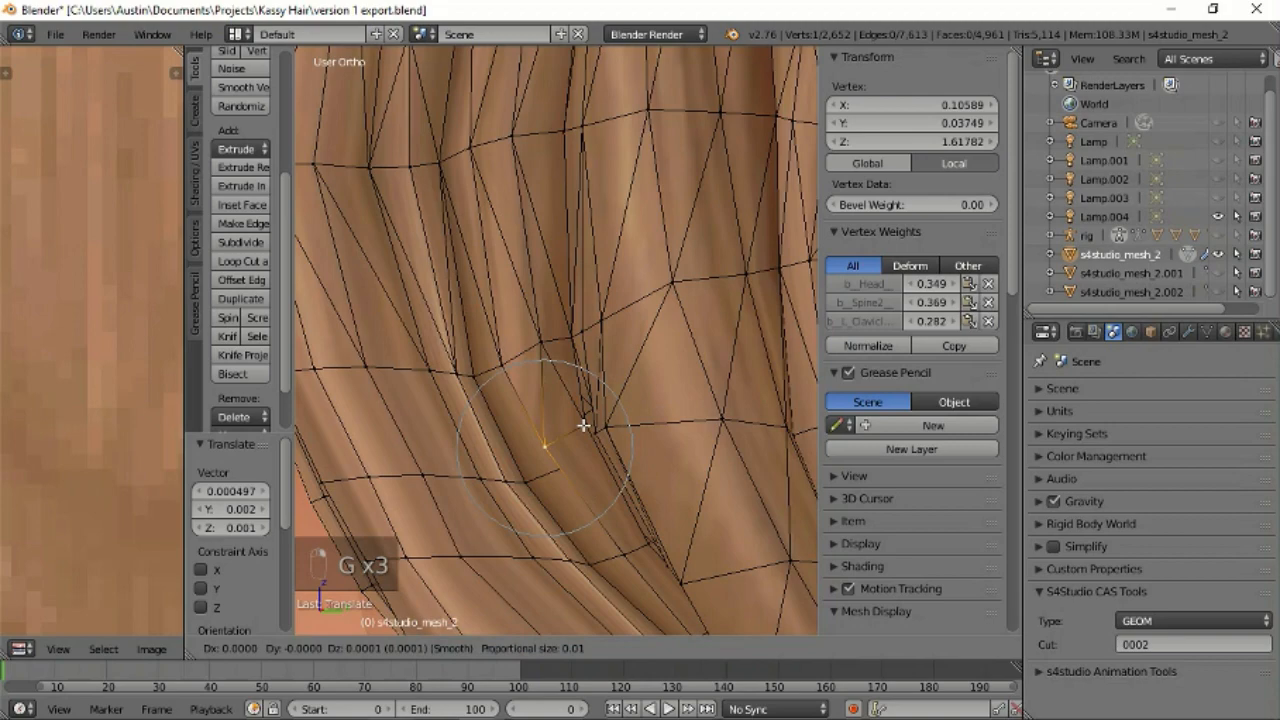
click(580, 440)
Move the neck-side vertex behind the lock about -0.004 in X with a proportional falloff of about 0.02.
middle_drag(571, 500, 556, 416)
scroll(694, 480, down, 2)
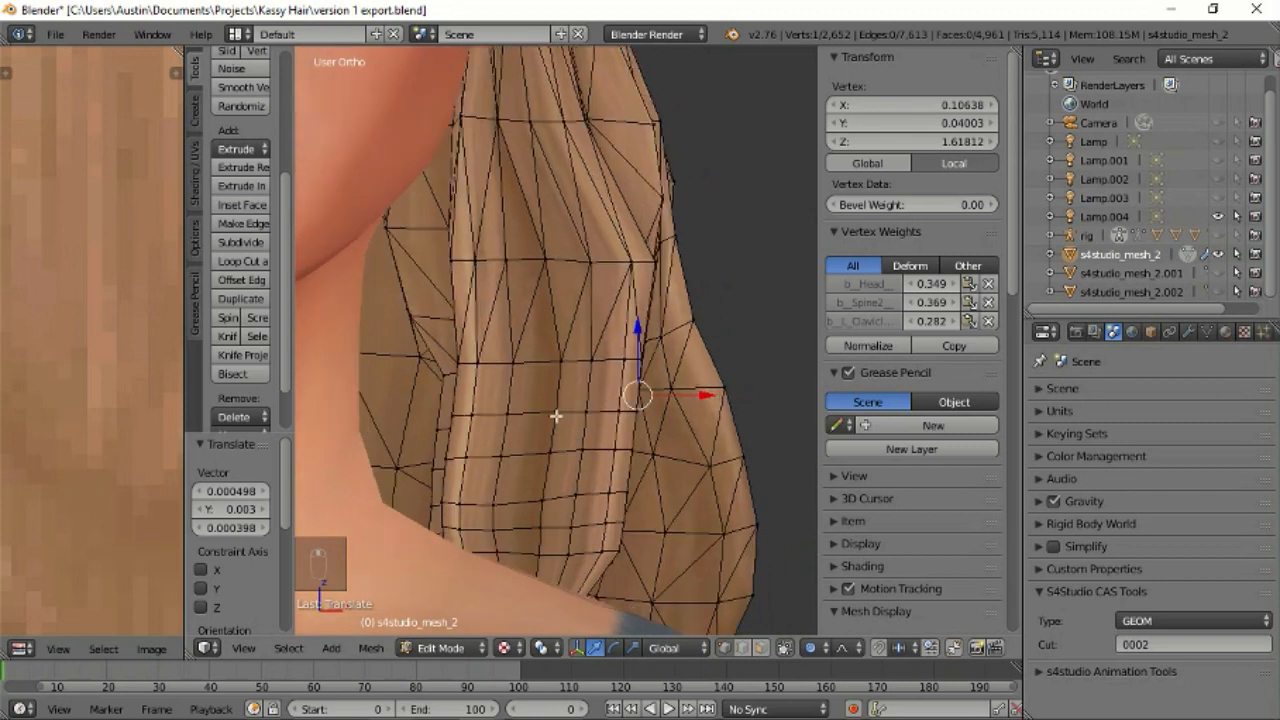
right_click(446, 371)
key(g)
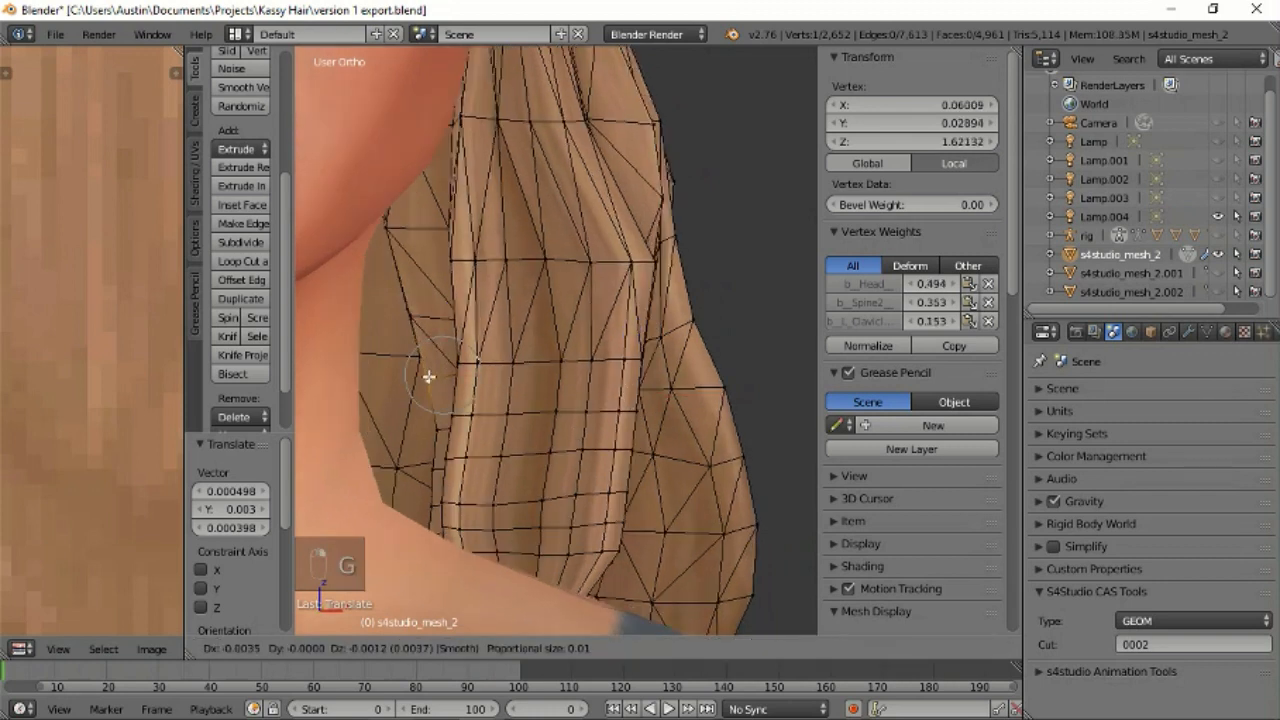
scroll(427, 376, down, 7)
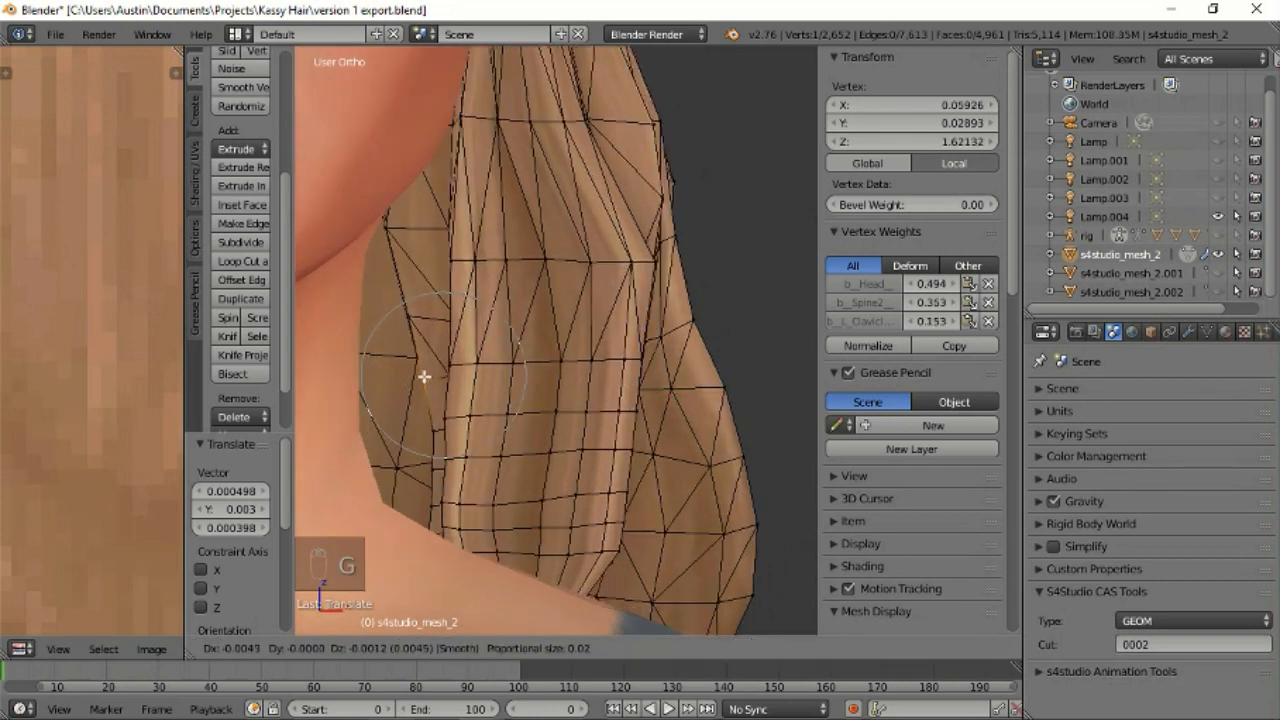
click(428, 372)
Pull two vertices in the lock's row below the ear outward, each about 0.004 in X.
scroll(523, 417, down, 5)
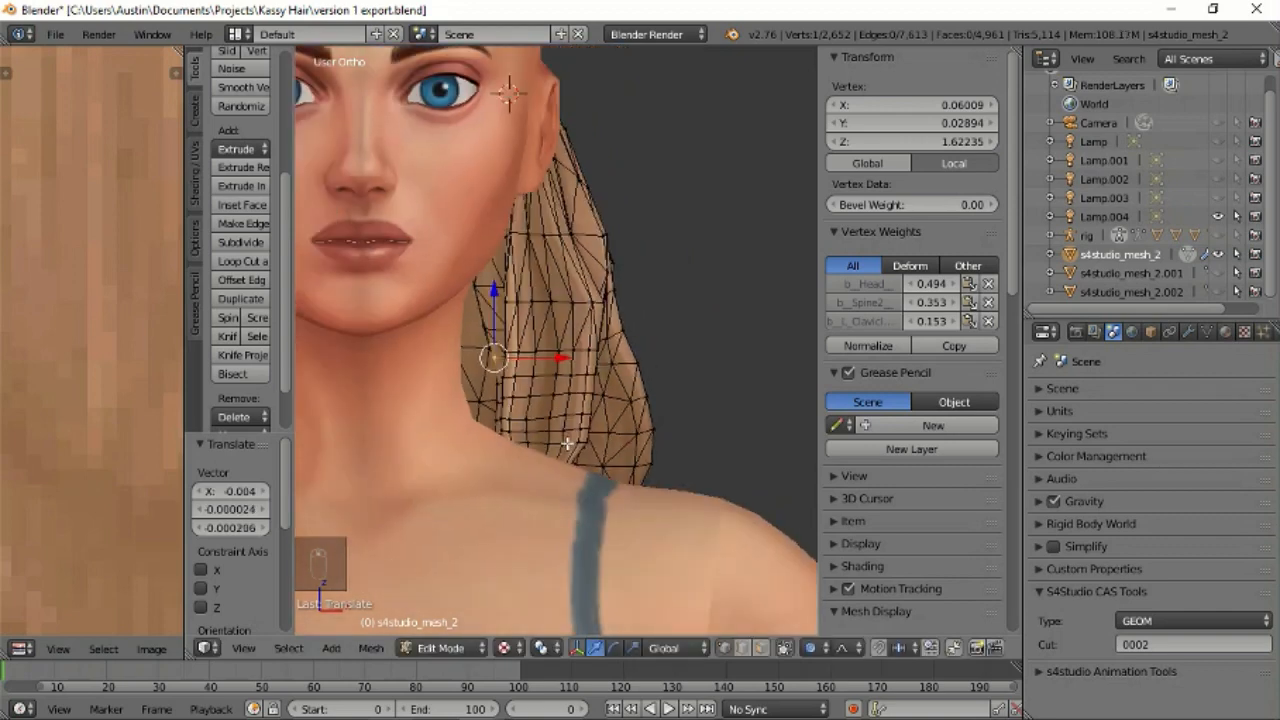
scroll(575, 438, up, 4)
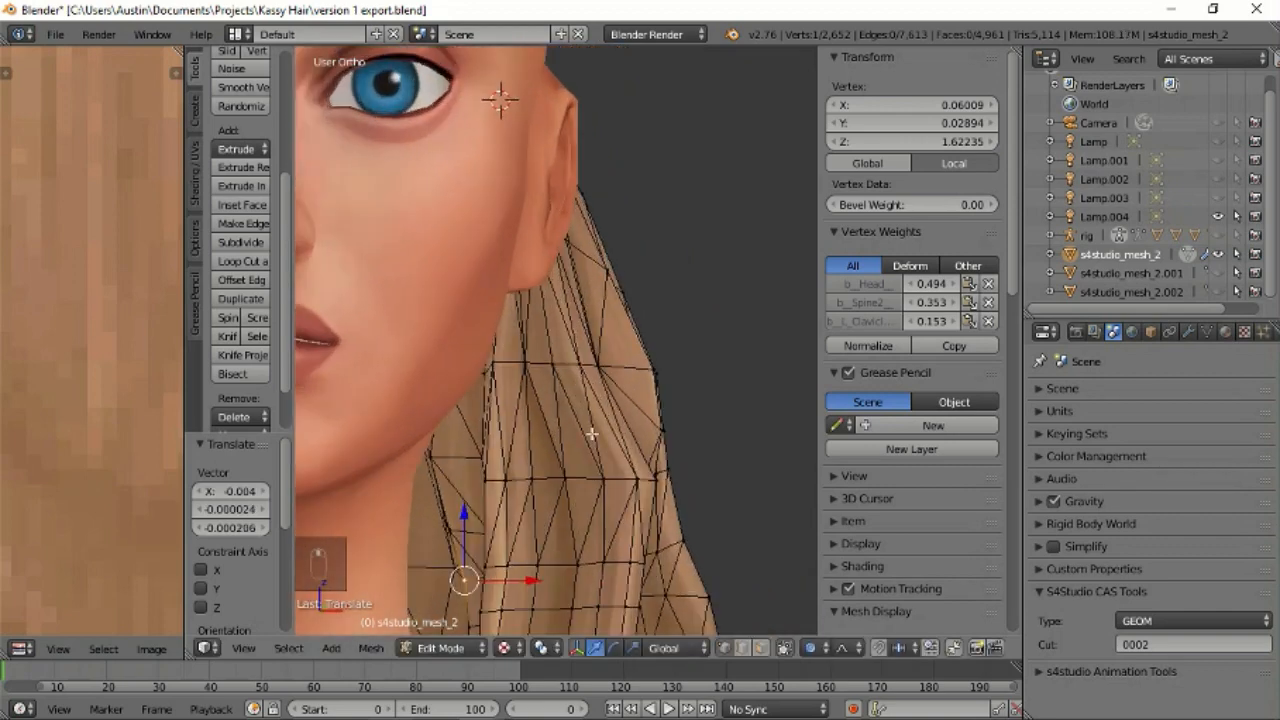
right_click(612, 365)
key(g)
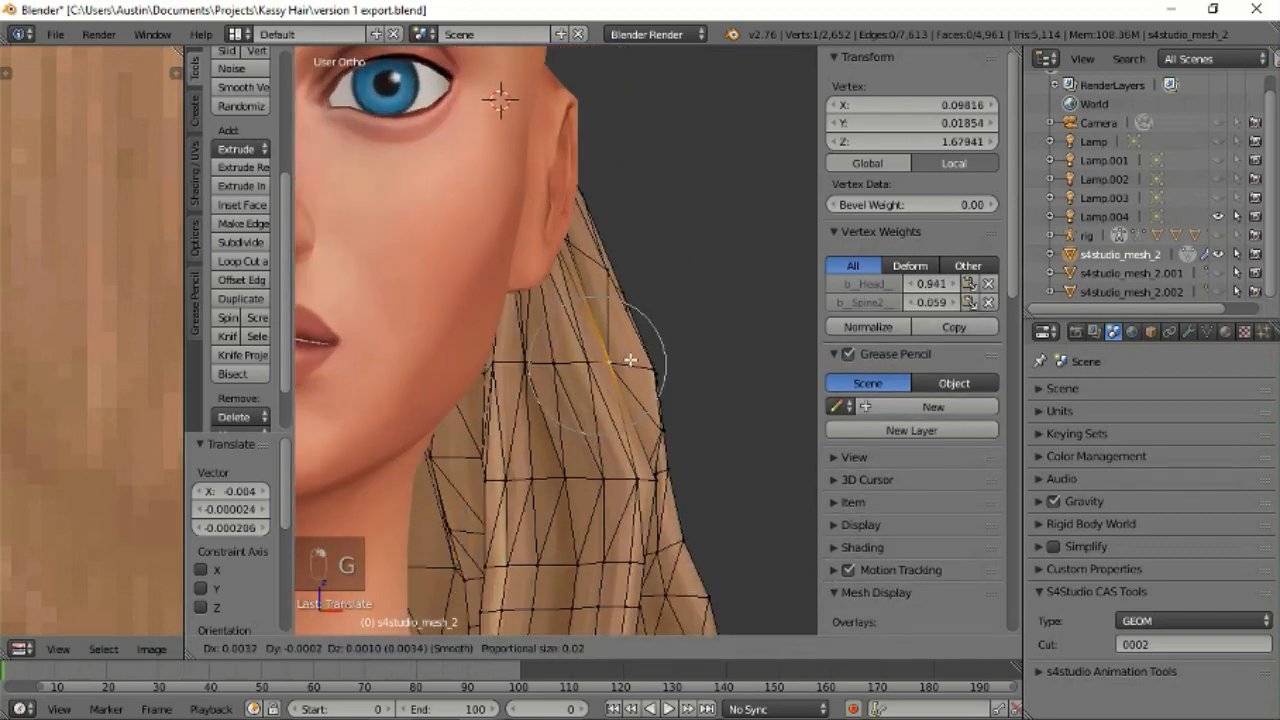
click(630, 360)
right_click(540, 362)
key(g)
click(613, 398)
Select the linked scalp hair piece floating above the head and lower it onto the head at a median Z of 1.79557.
middle_drag(613, 398, 541, 452)
scroll(541, 452, down, 4)
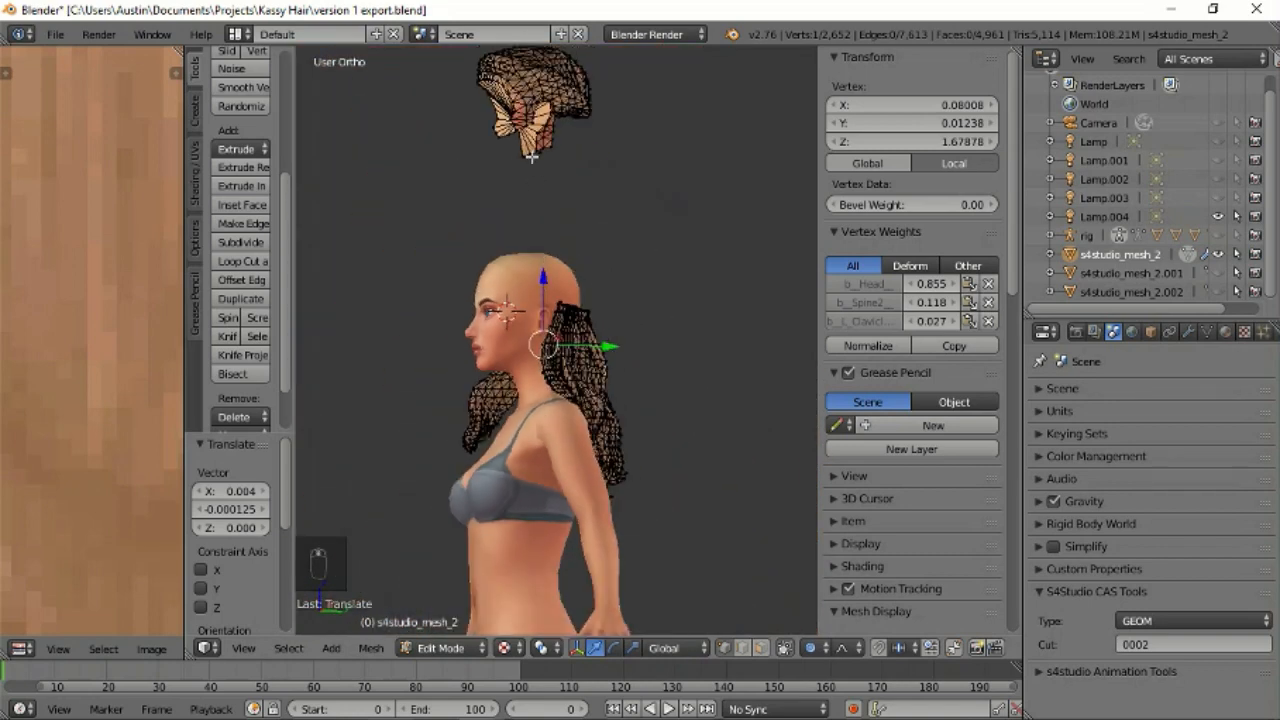
key(l)
scroll(545, 160, up, 5)
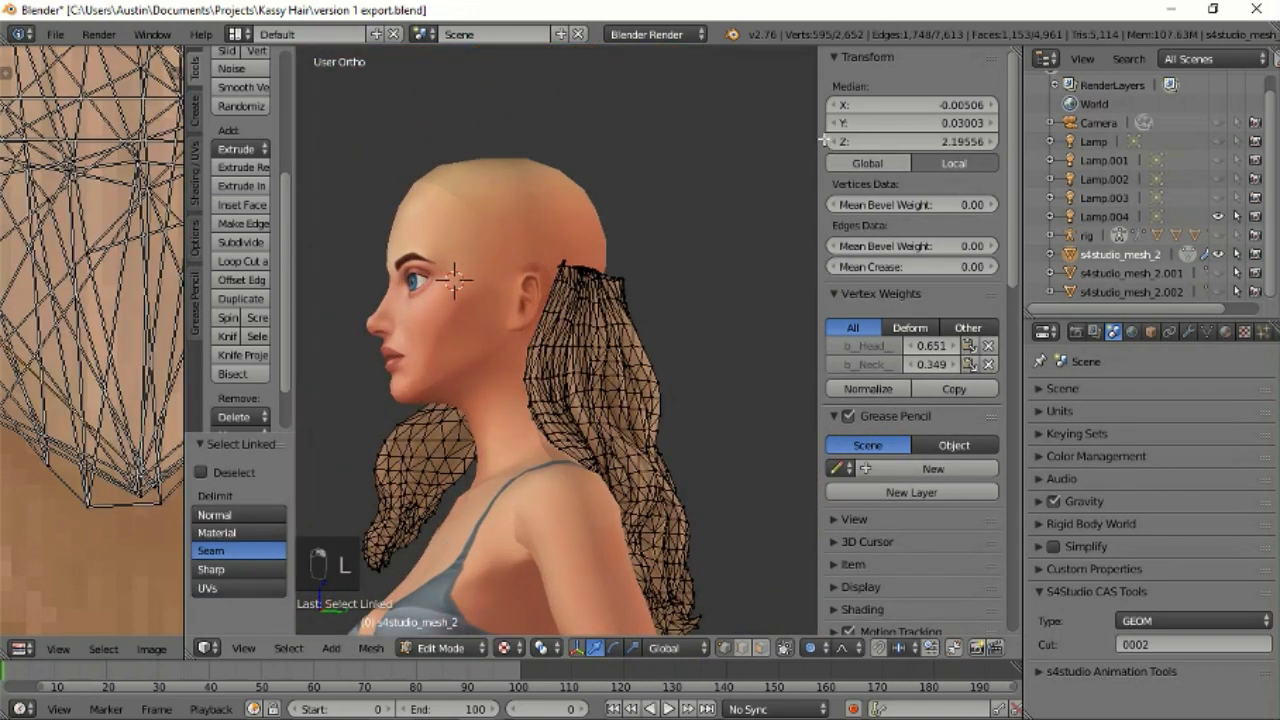
drag(835, 141, 800, 190)
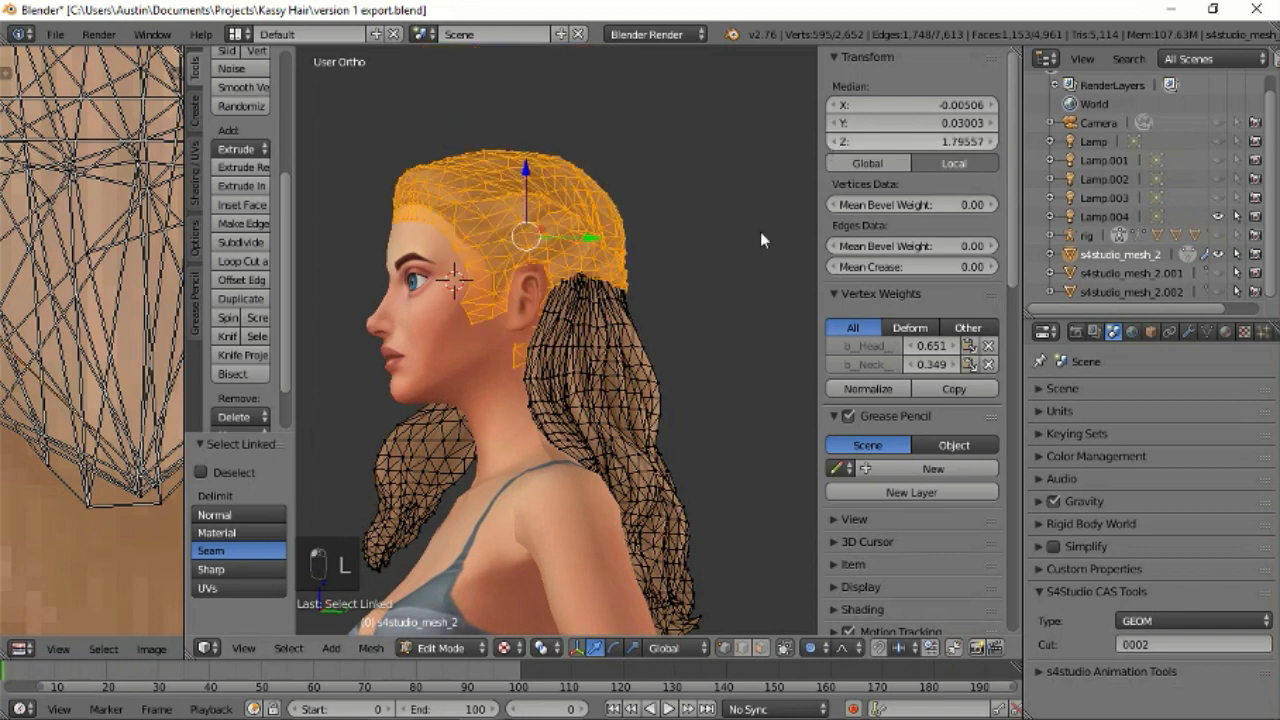
Leave Edit Mode and examine the fitted hair on the head from the front.
click(440, 648)
click(460, 628)
middle_drag(608, 349, 673, 401)
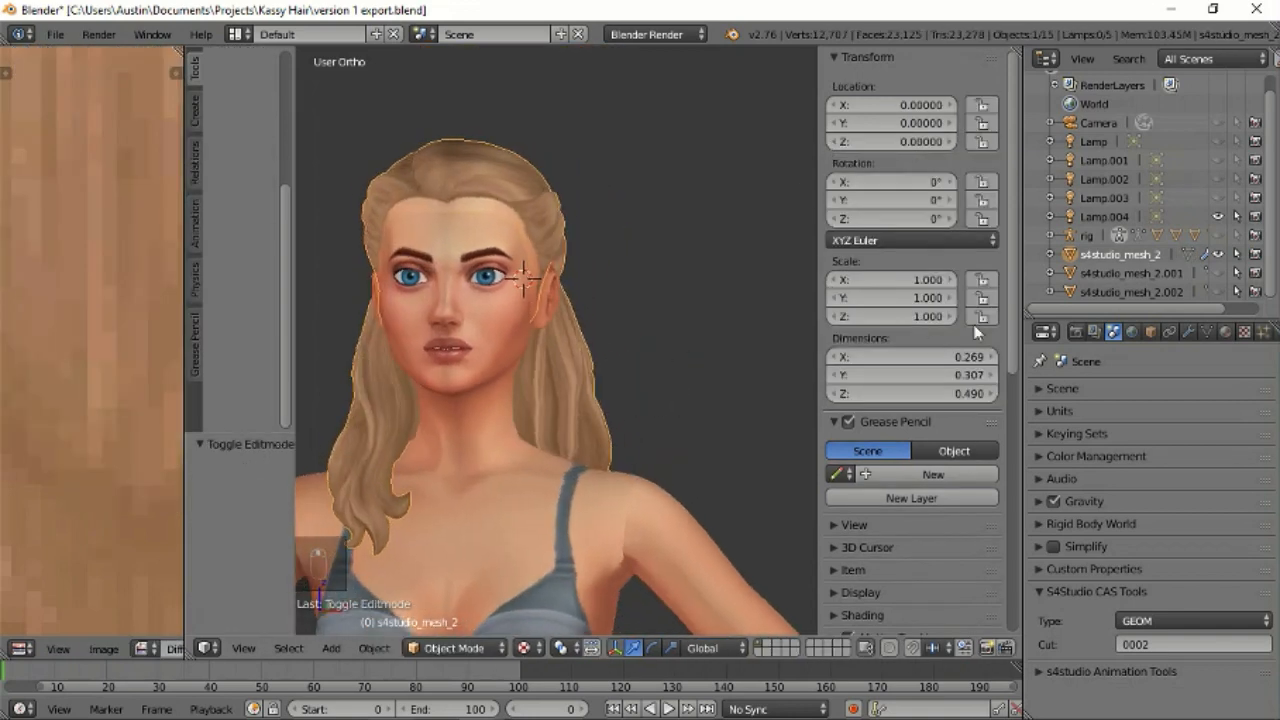
click(1093, 235)
middle_drag(660, 395, 685, 380)
click(1124, 255)
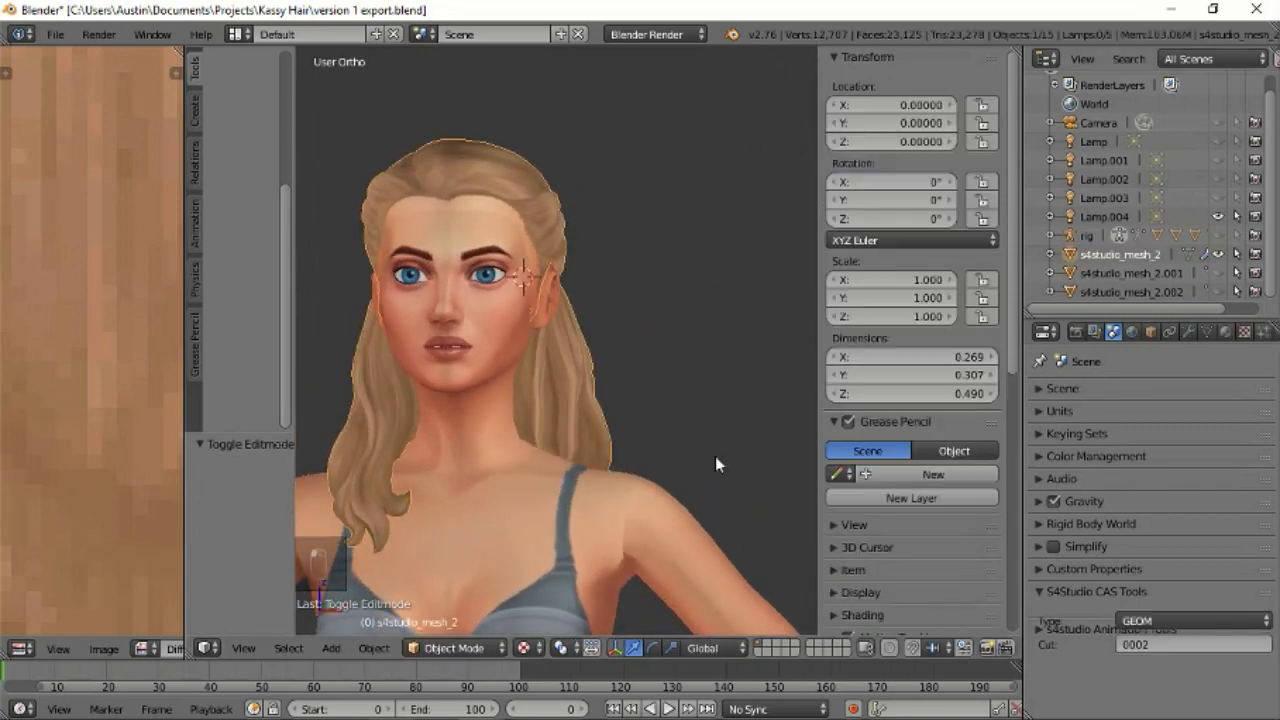
Reenter Edit Mode on s4studio_mesh_2 and hide the selected scalp hair piece to expose the hair lengths.
click(450, 648)
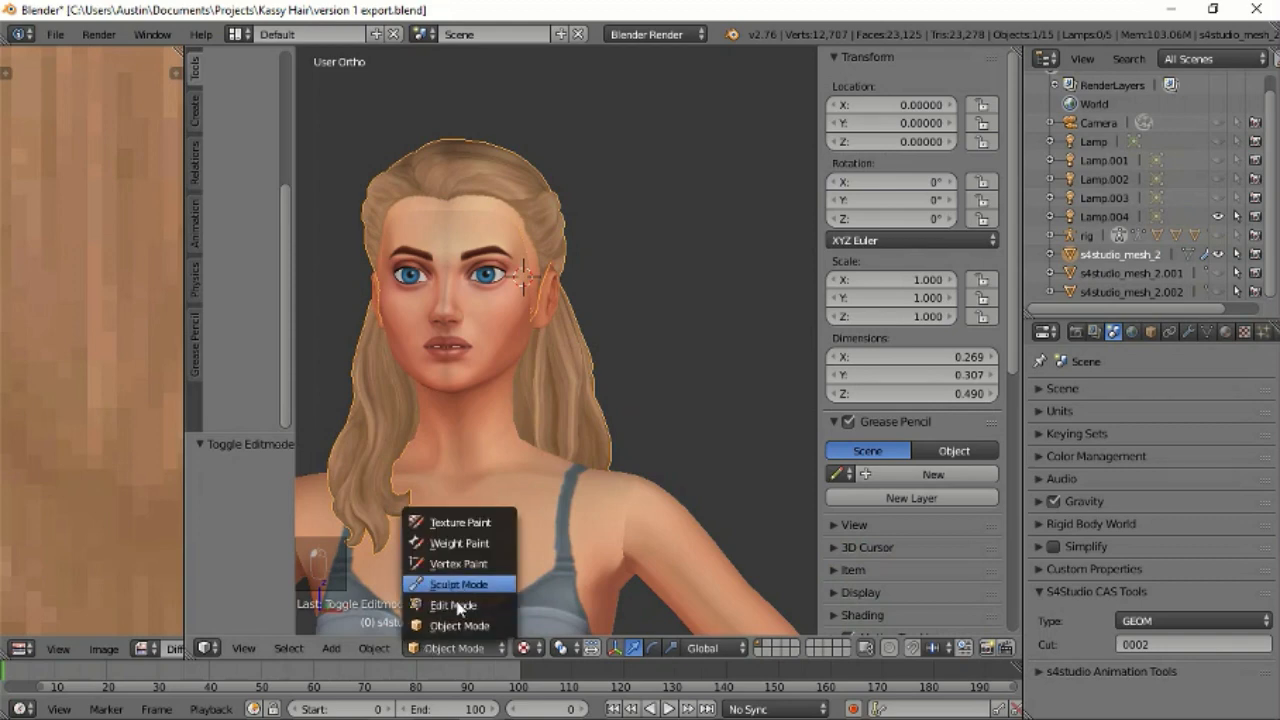
click(458, 586)
click(450, 648)
click(470, 606)
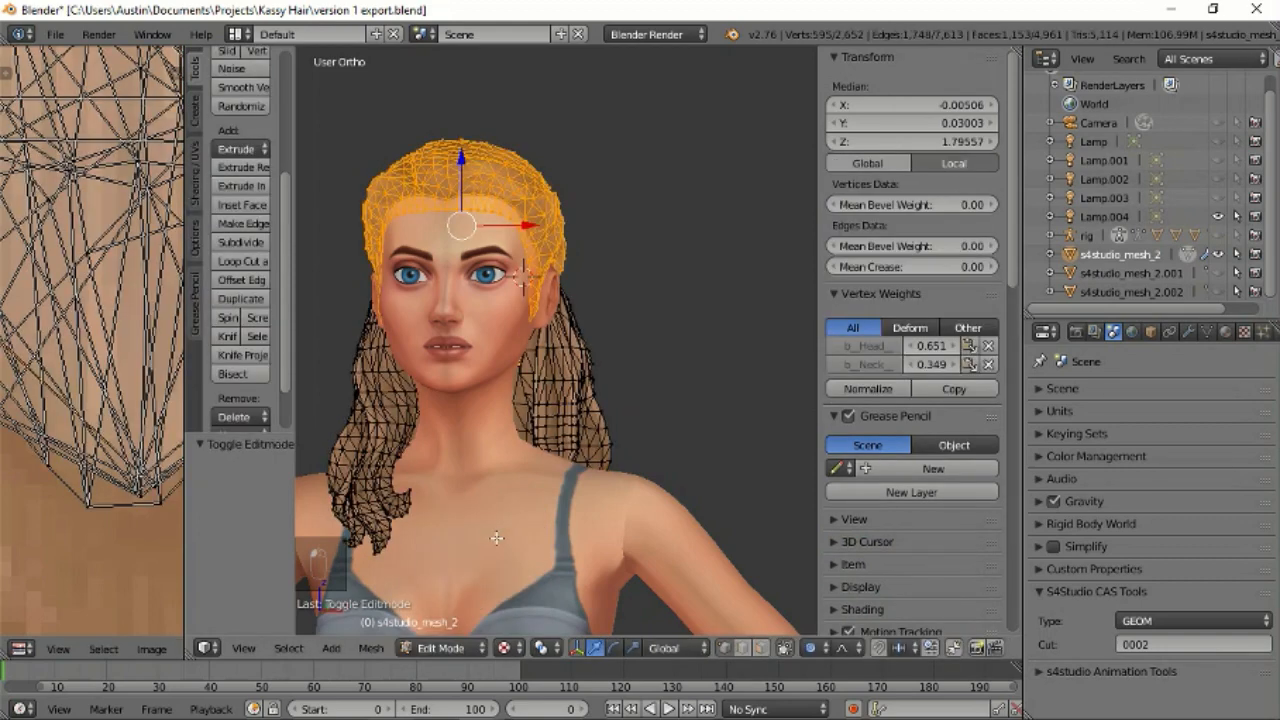
key(h)
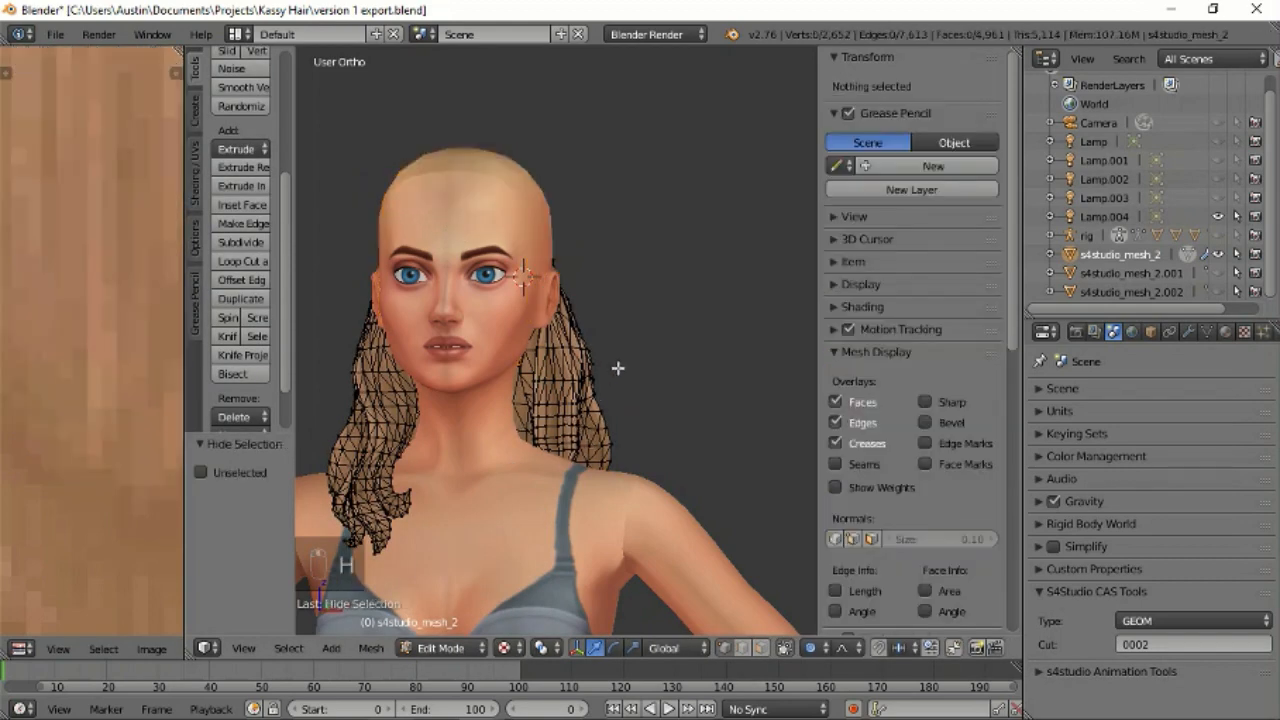
scroll(618, 368, up, 3)
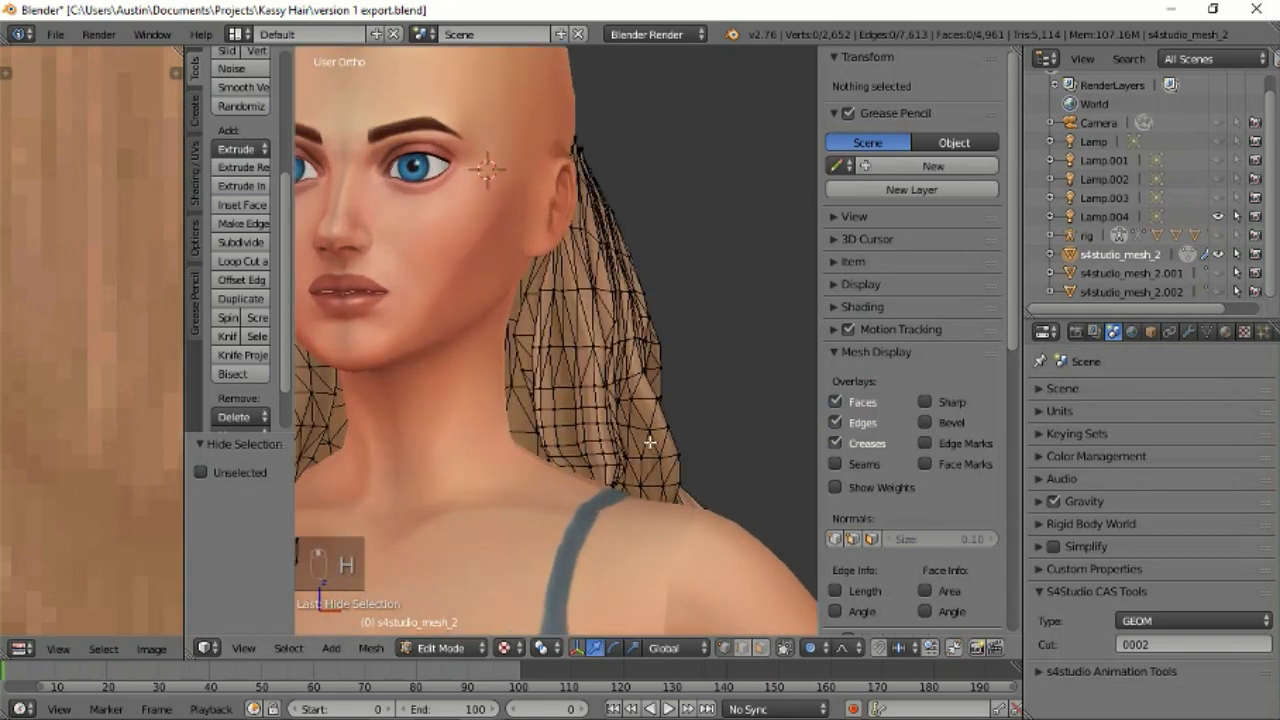
key(n)
mouse_move(678, 480)
middle_down()
mouse_move(704, 504)
mouse_move(713, 394)
mouse_move(751, 467)
mouse_move(697, 466)
middle_up()
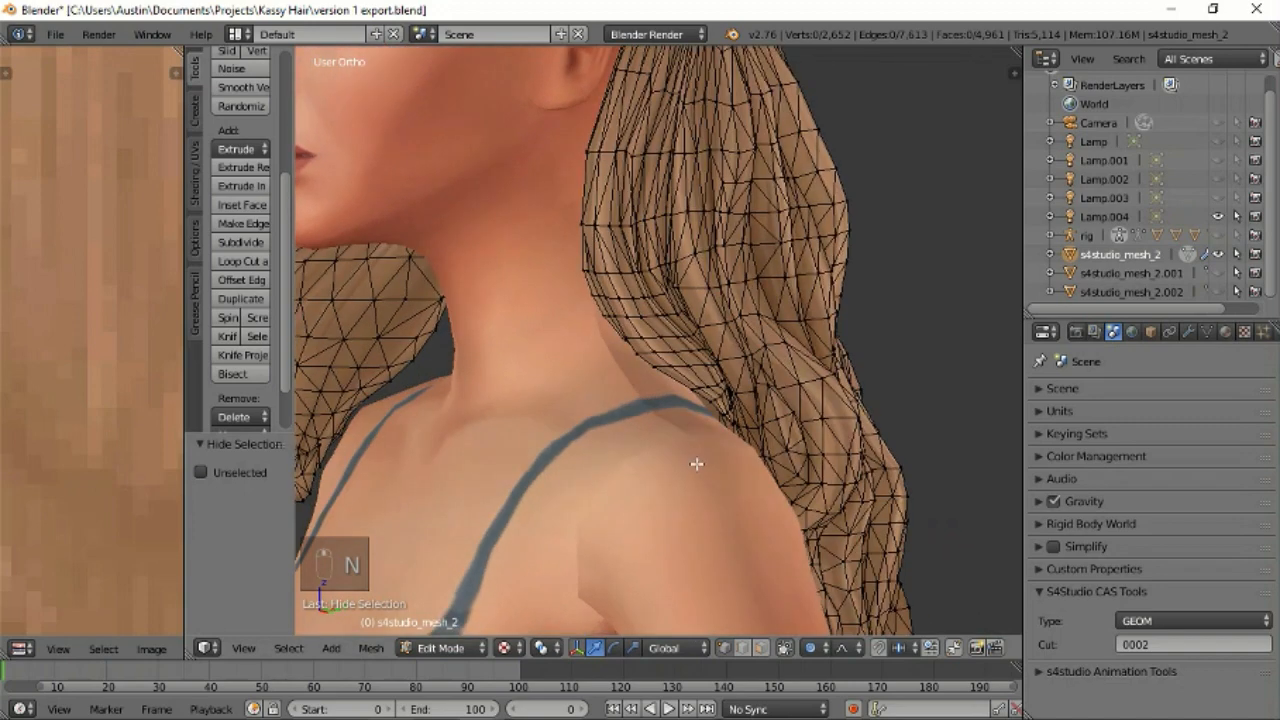
Switch the hair mesh to Weight Paint mode and hide the rig's top, teeth, head, feet and bottom meshes.
click(442, 648)
click(460, 536)
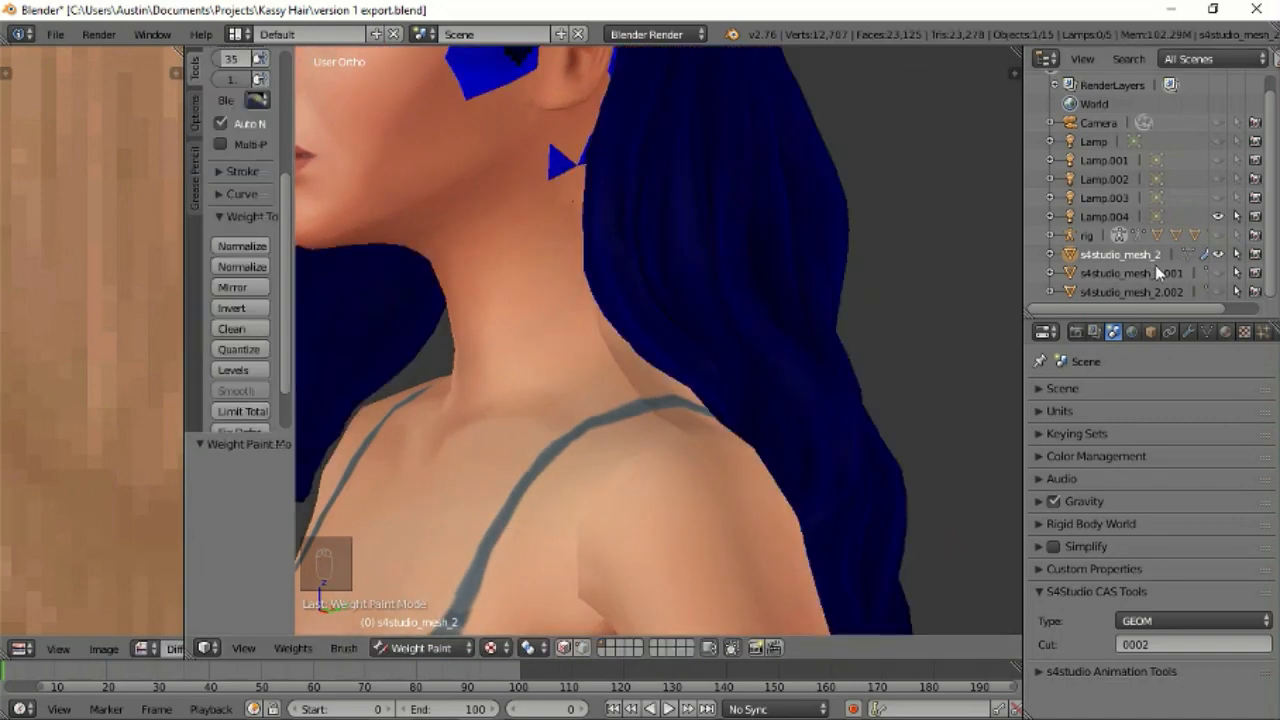
click(1051, 235)
scroll(1113, 246, down, 4)
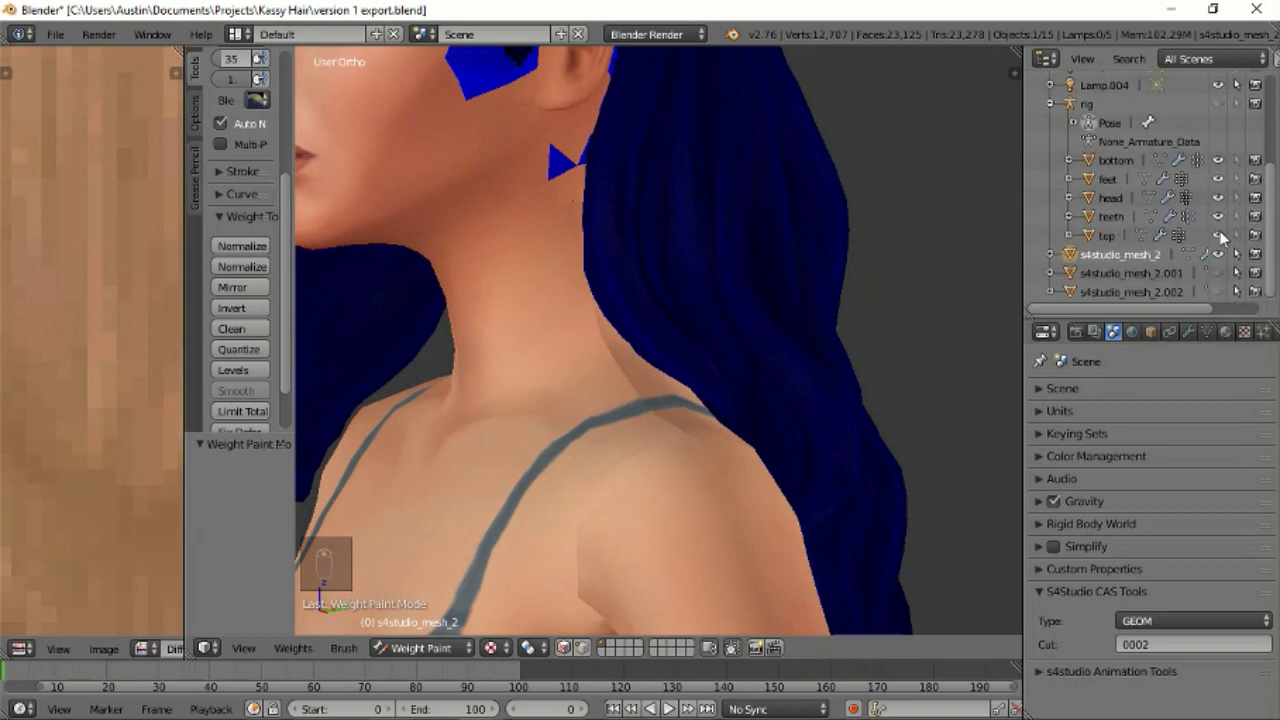
click(1217, 235)
click(1217, 216)
click(1217, 197)
click(1217, 179)
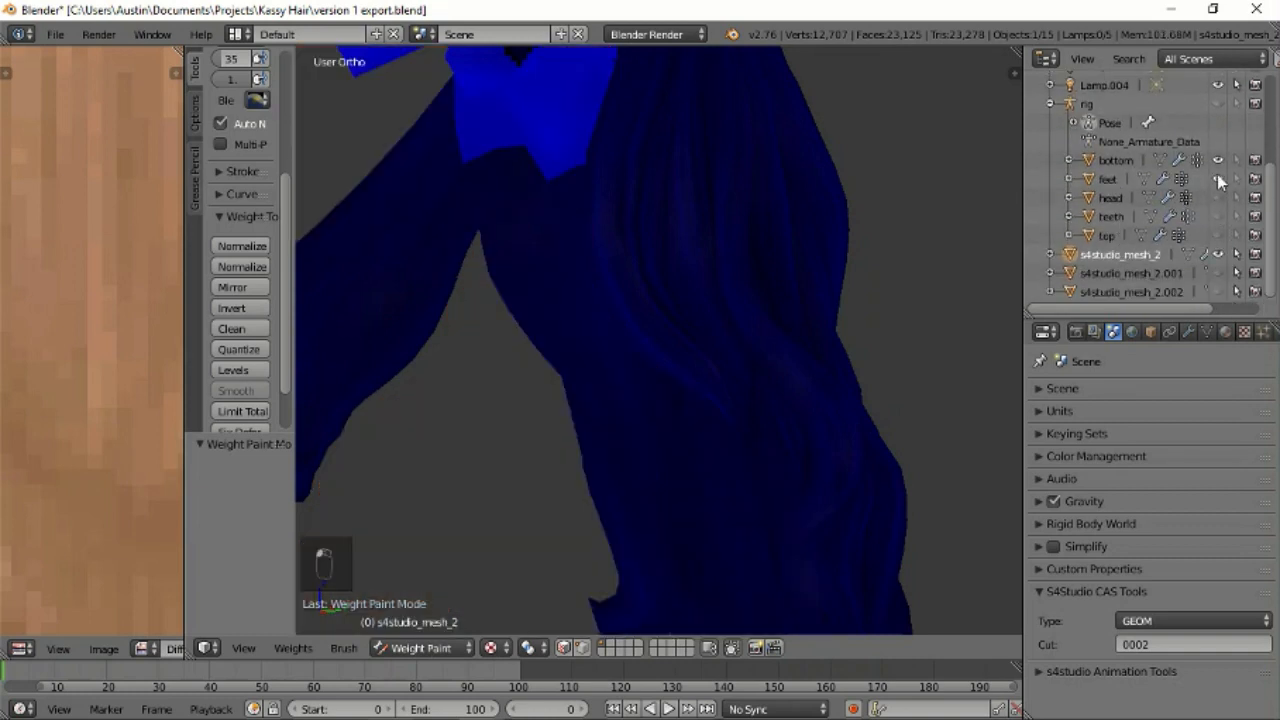
Open the hair's vertex groups and examine the weights of b__CAS_R_Breast__ and b__CAS_L_Breast__ from behind.
middle_drag(706, 355, 808, 330)
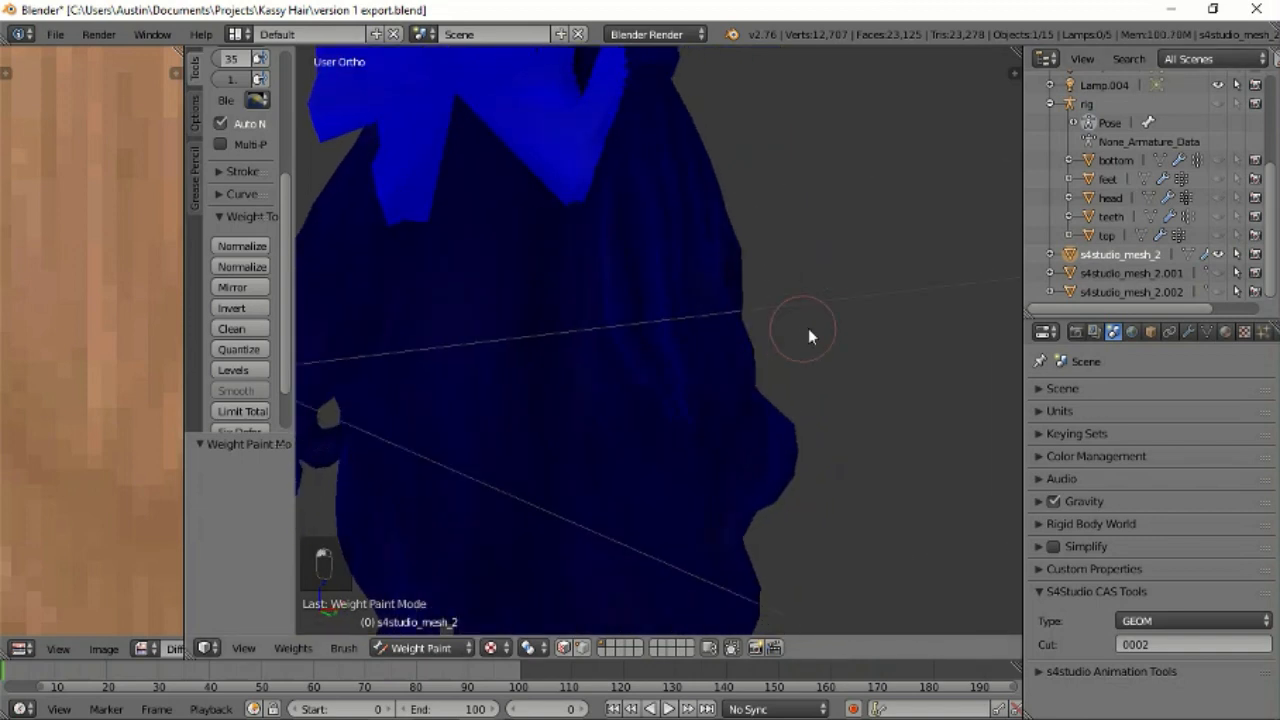
click(1190, 331)
click(1207, 331)
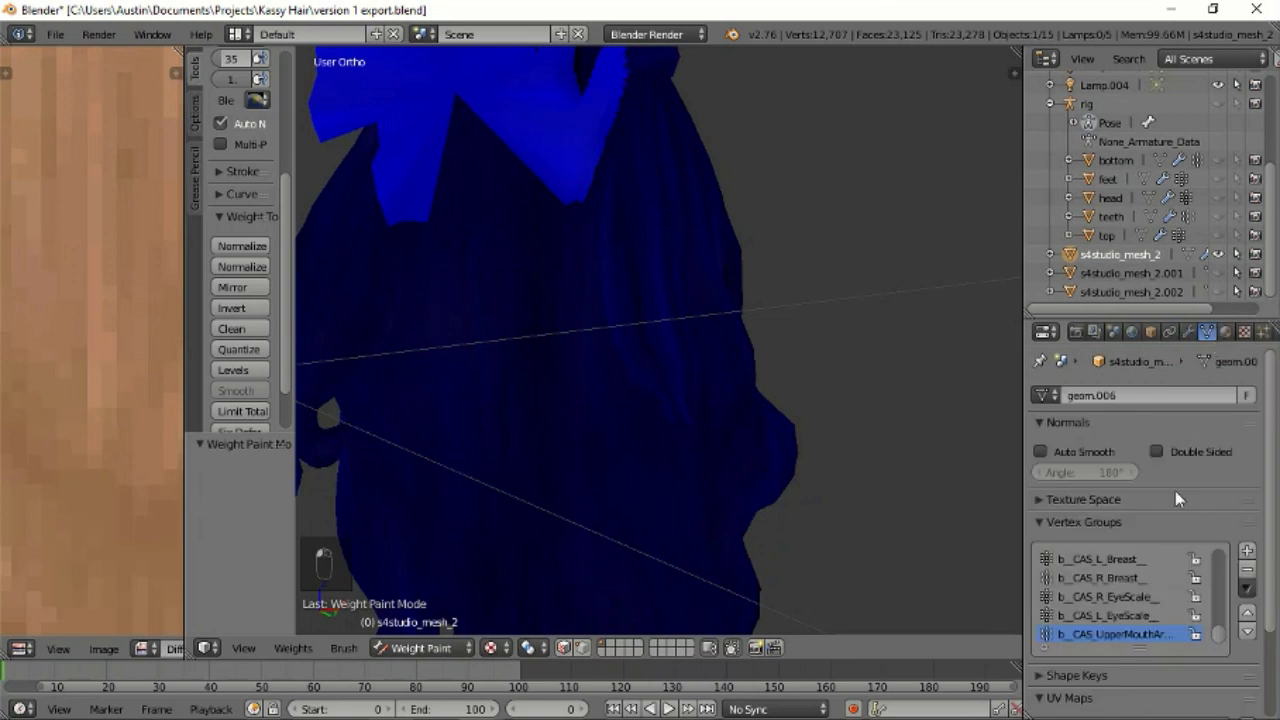
middle_drag(729, 466, 766, 471)
click(1139, 577)
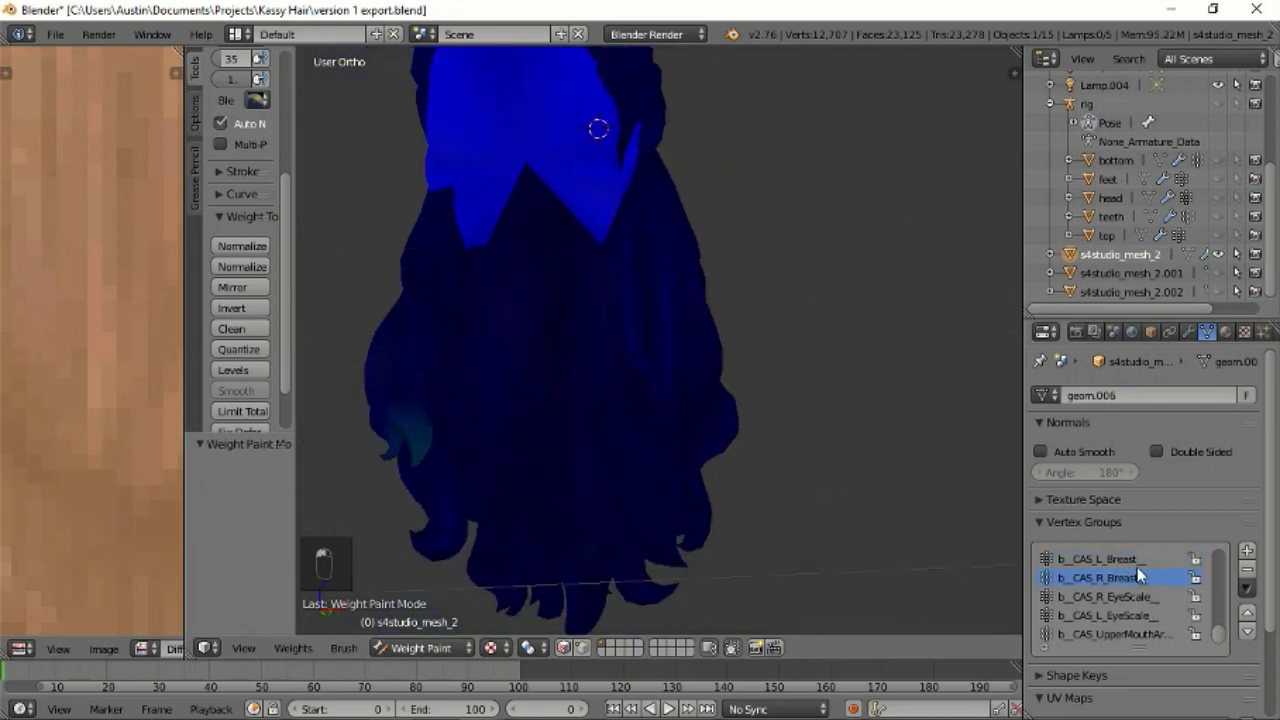
click(1135, 559)
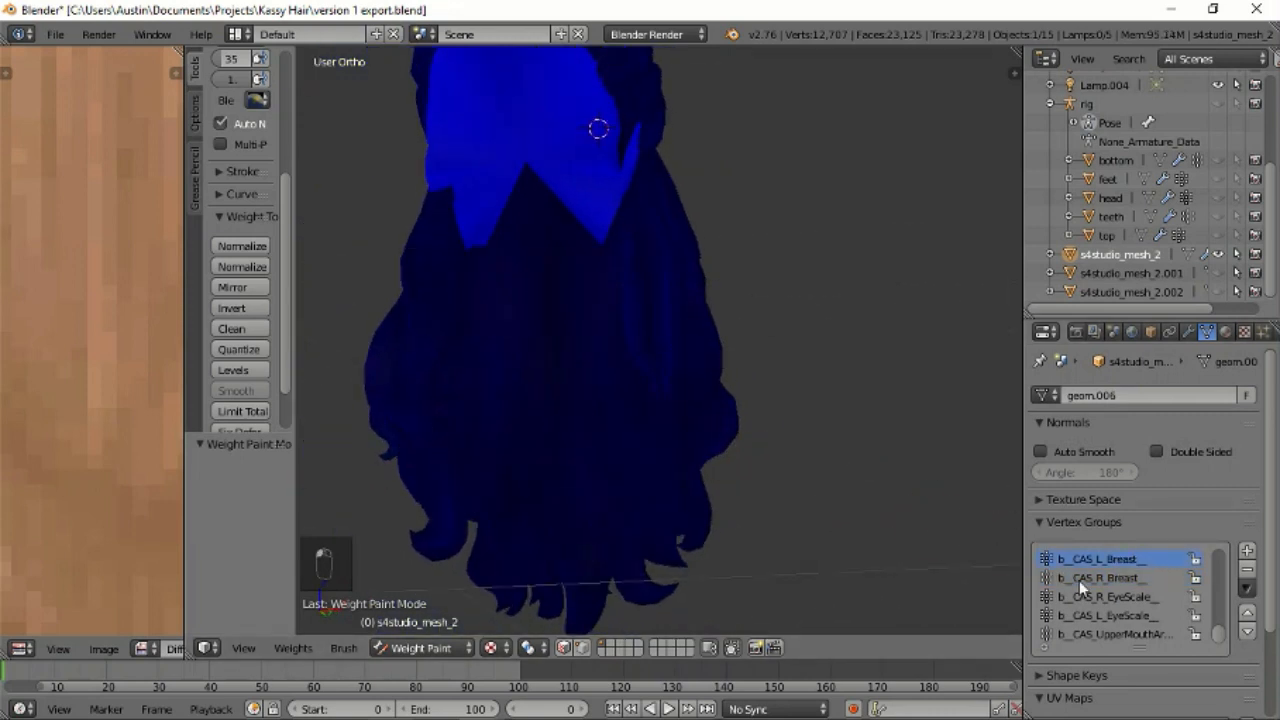
Examine the hair weights of the b__Spine1__ and b__R_InBrow__ vertex groups.
scroll(1099, 593, up, 3)
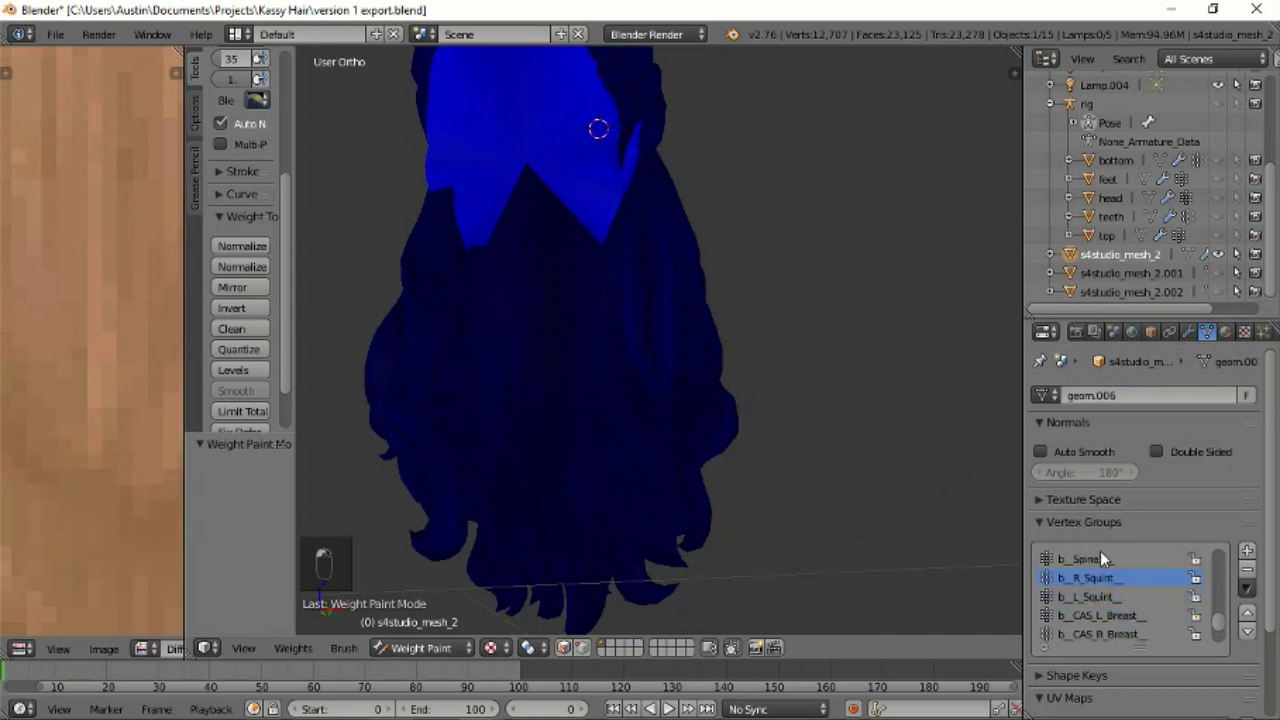
click(1100, 556)
middle_drag(789, 514, 820, 515)
scroll(1160, 590, up, 3)
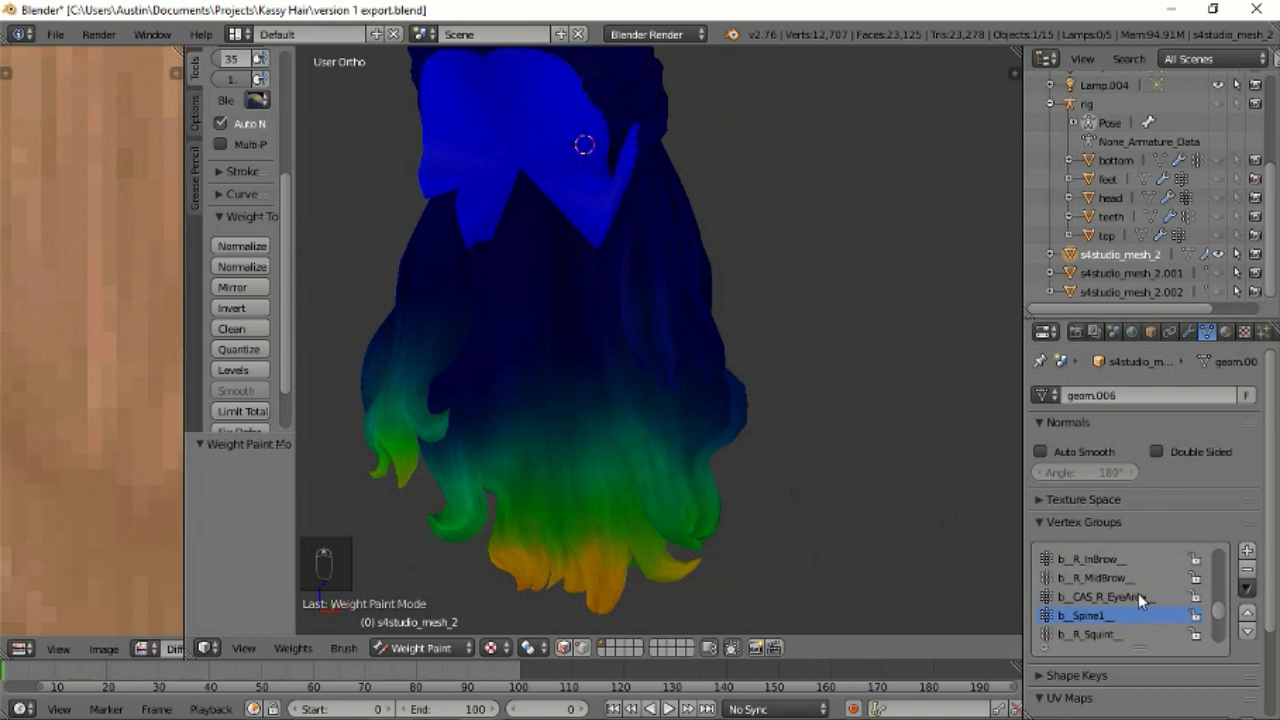
click(1138, 596)
click(1117, 558)
scroll(1120, 577, up, 3)
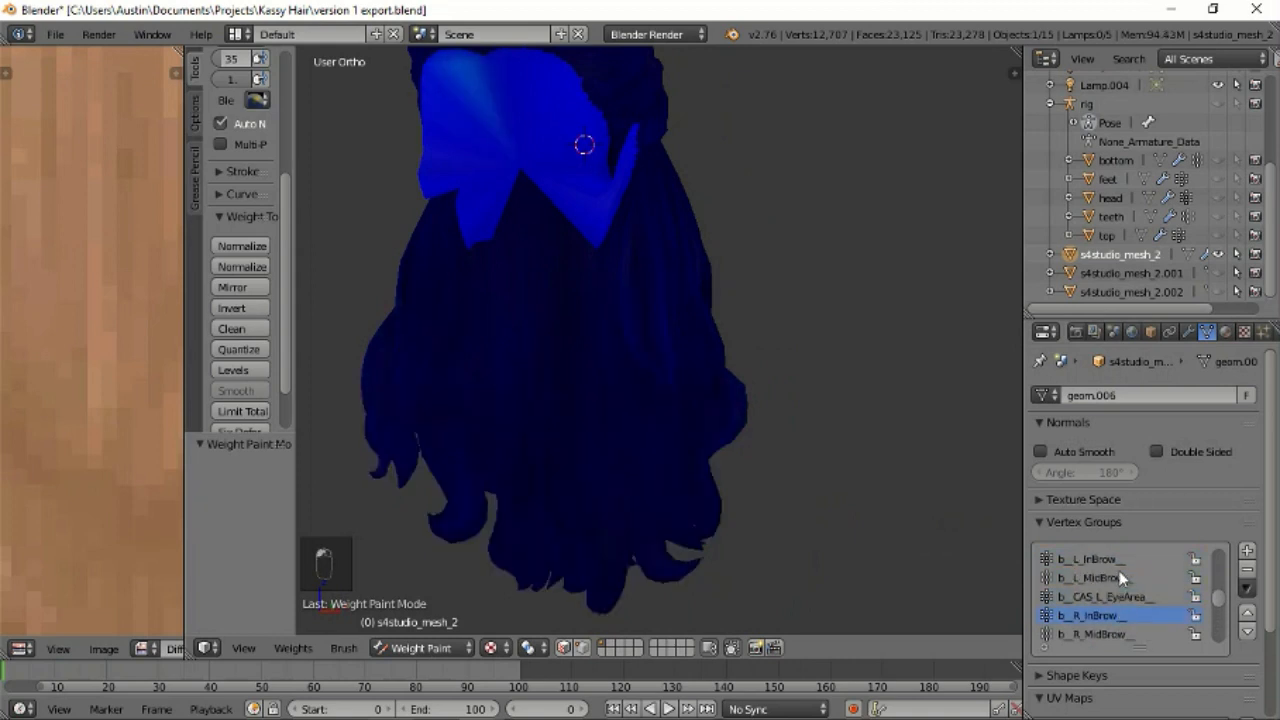
Step up through the vertex groups from b__L_InBrow__ past both OutBrow groups towards the neck, checking each group's weights.
ctrl+scroll(1114, 591, up, 3)
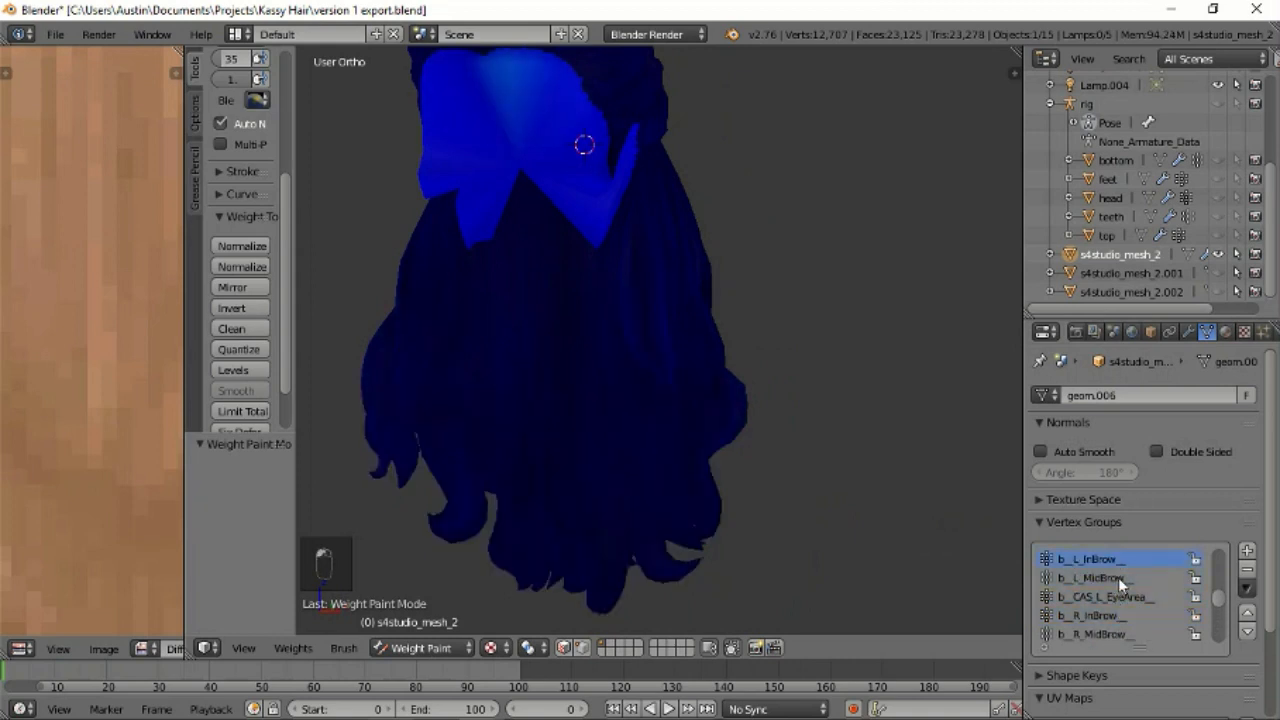
scroll(1118, 577, up, 1)
ctrl+scroll(1112, 596, up, 2)
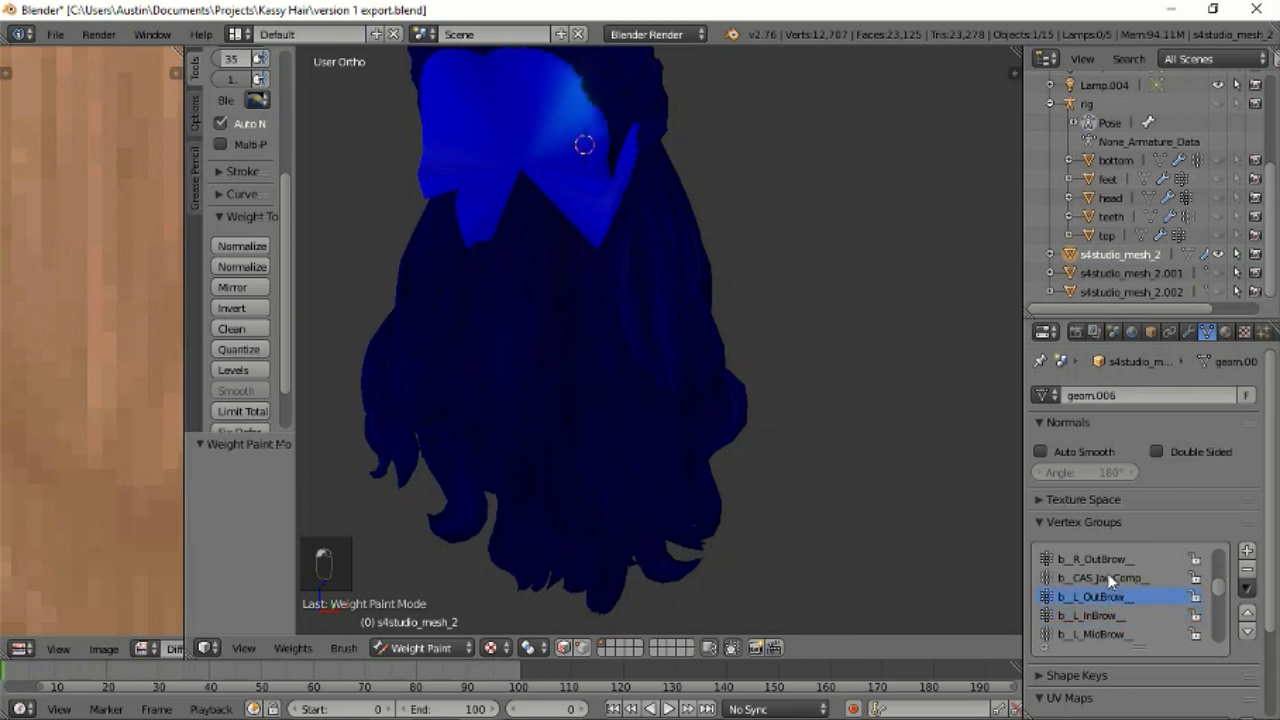
scroll(1120, 606, up, 2)
ctrl+scroll(1119, 590, up, 3)
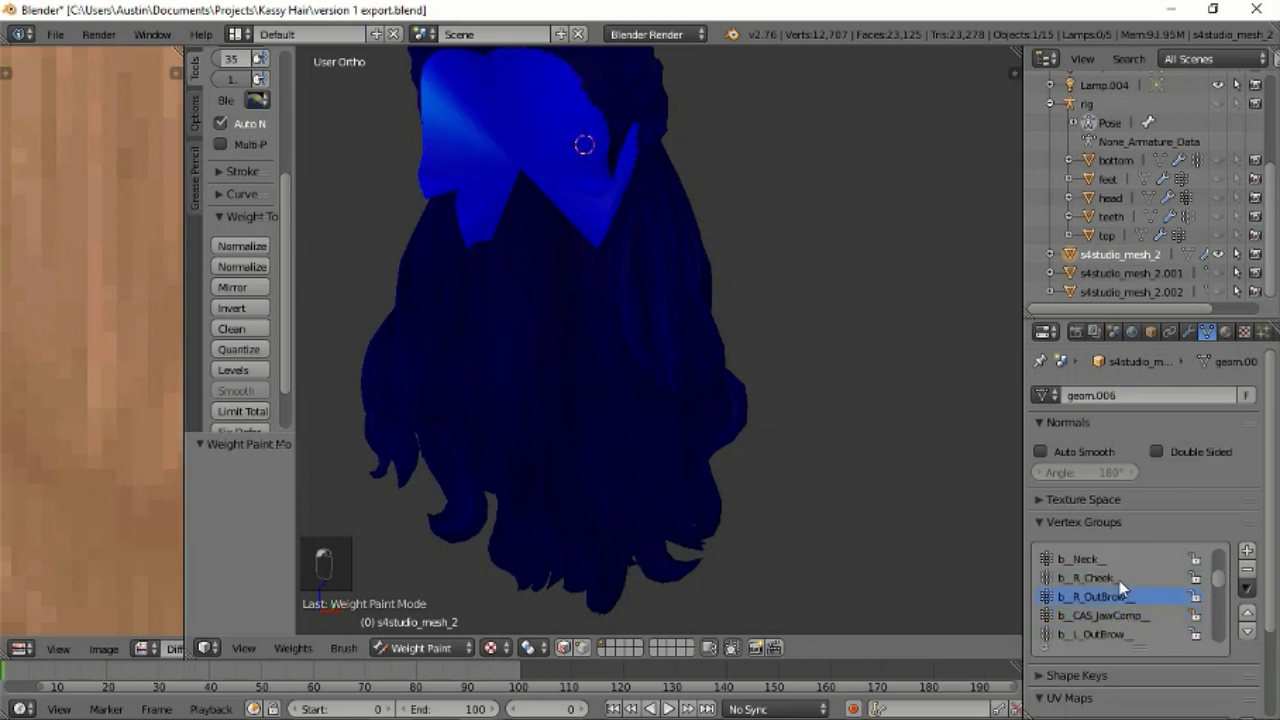
scroll(1110, 570, up, 3)
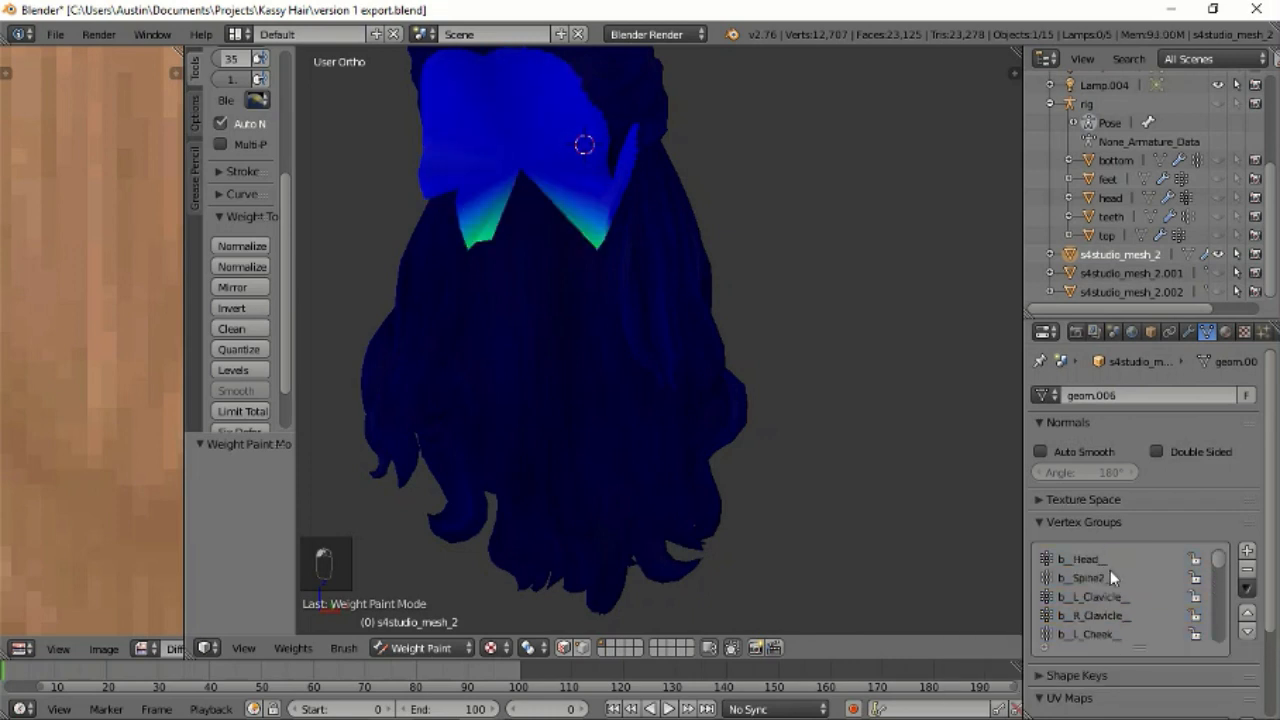
scroll(1110, 618, up, 1)
Examine the weights of the b__L_Cheek__ and clavicle groups, ending with b__L_Clavicle__ on the hair's back.
click(1110, 615)
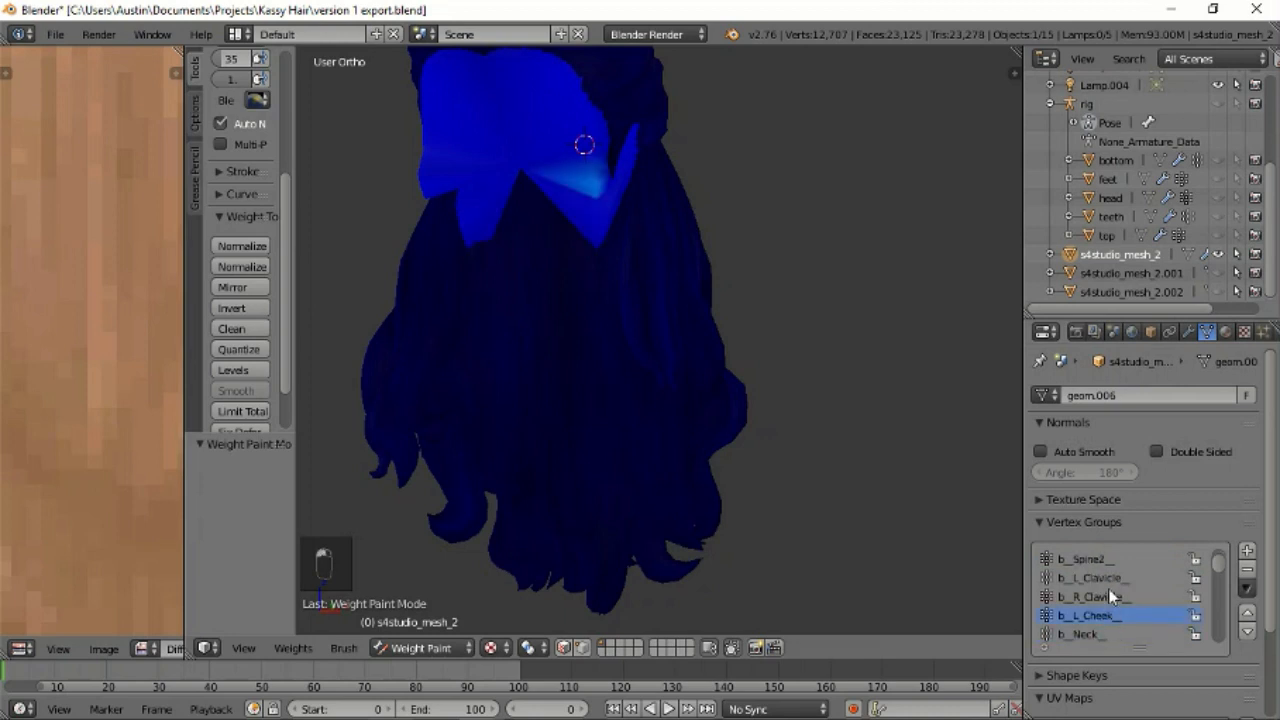
click(1109, 594)
click(1105, 579)
middle_drag(839, 525, 581, 609)
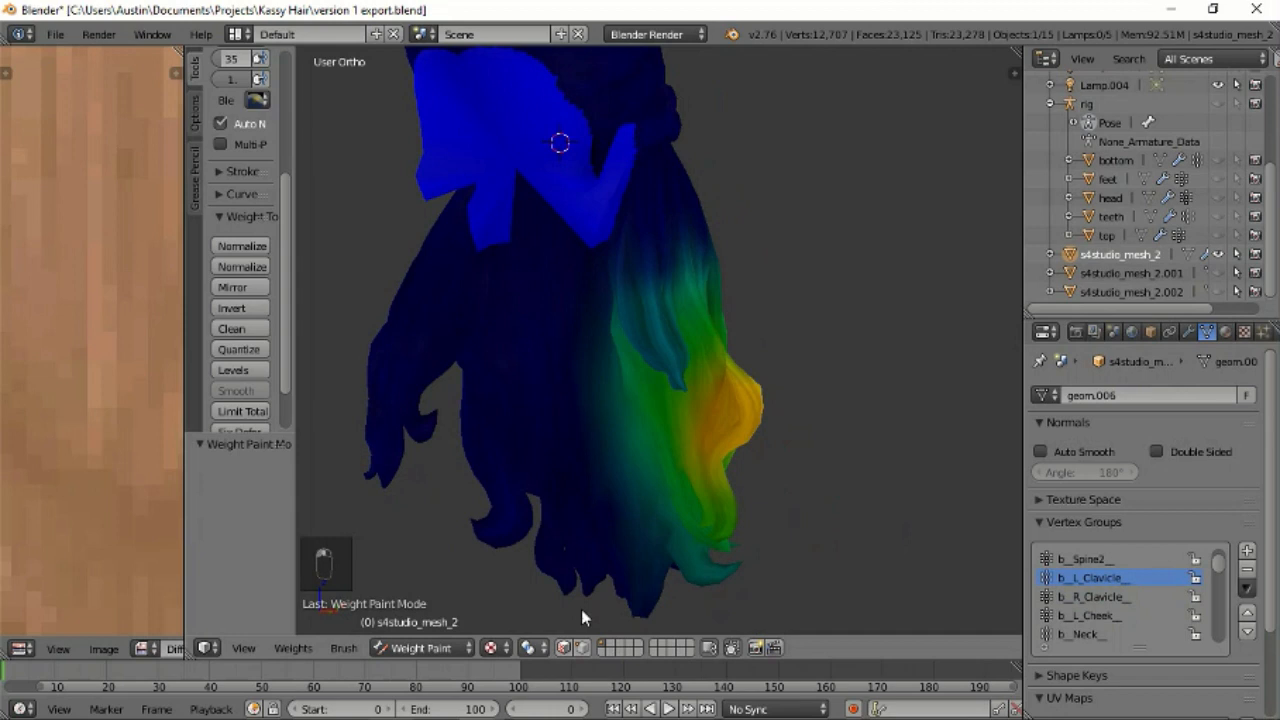
Unhide s4studio_mesh_2.001, switch it to Weight Paint mode and display its b__L_Clavicle__ weights.
click(1218, 272)
click(1161, 269)
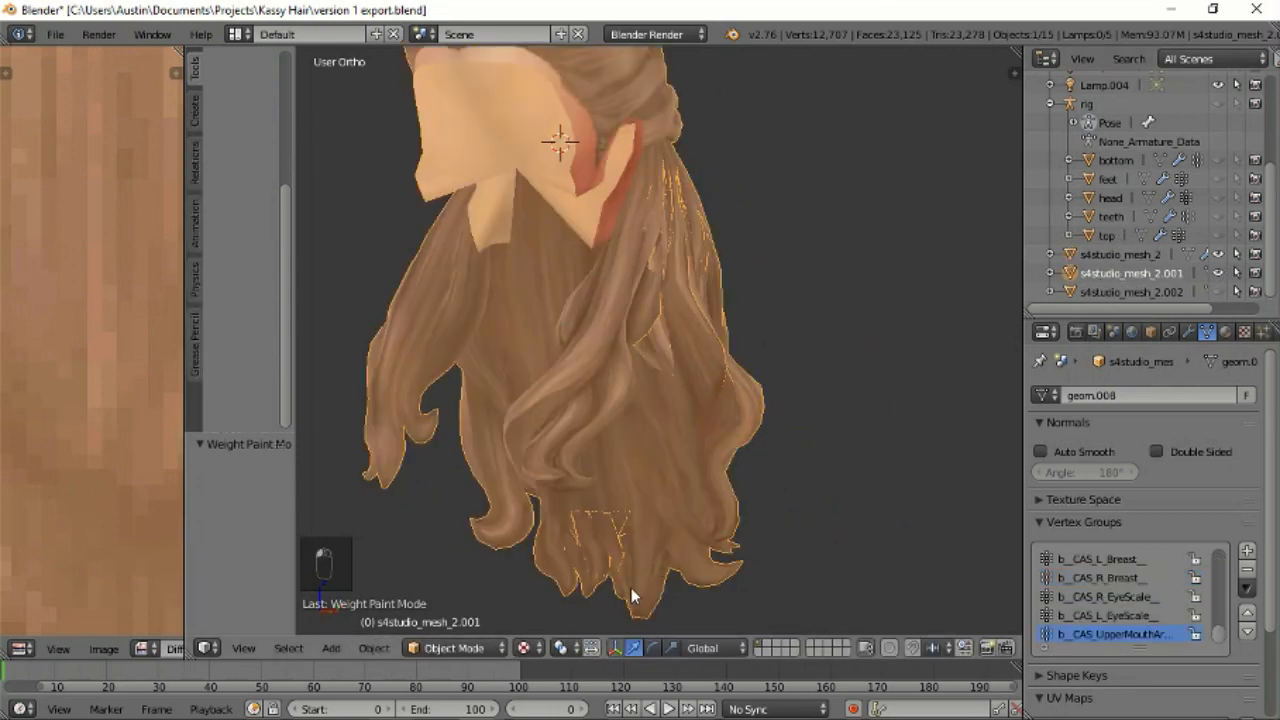
click(455, 648)
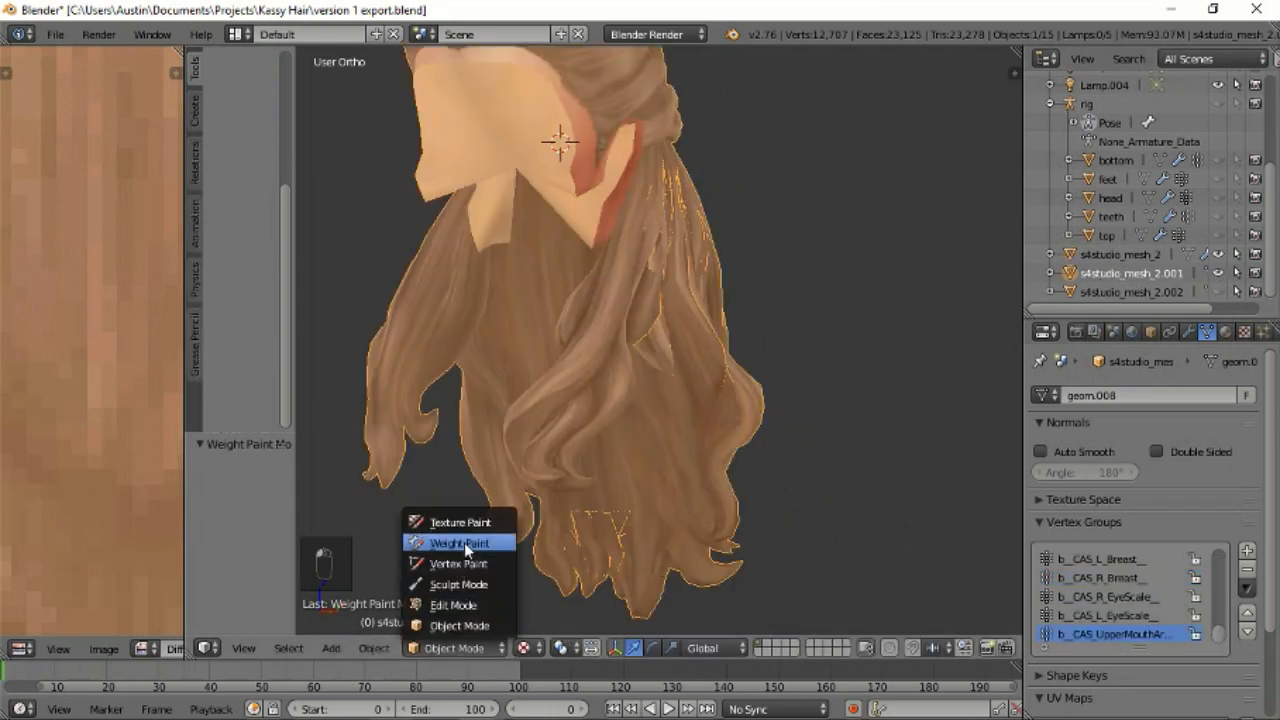
click(464, 542)
scroll(1110, 575, up, 5)
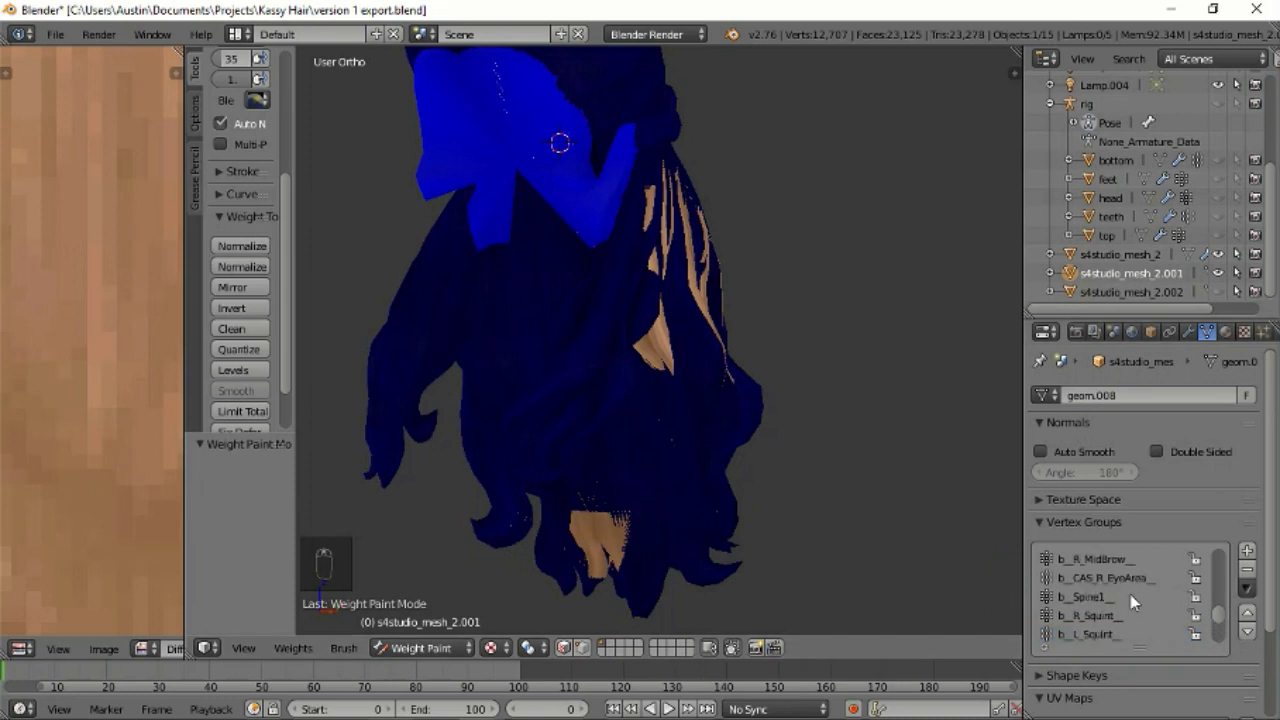
scroll(1139, 602, up, 6)
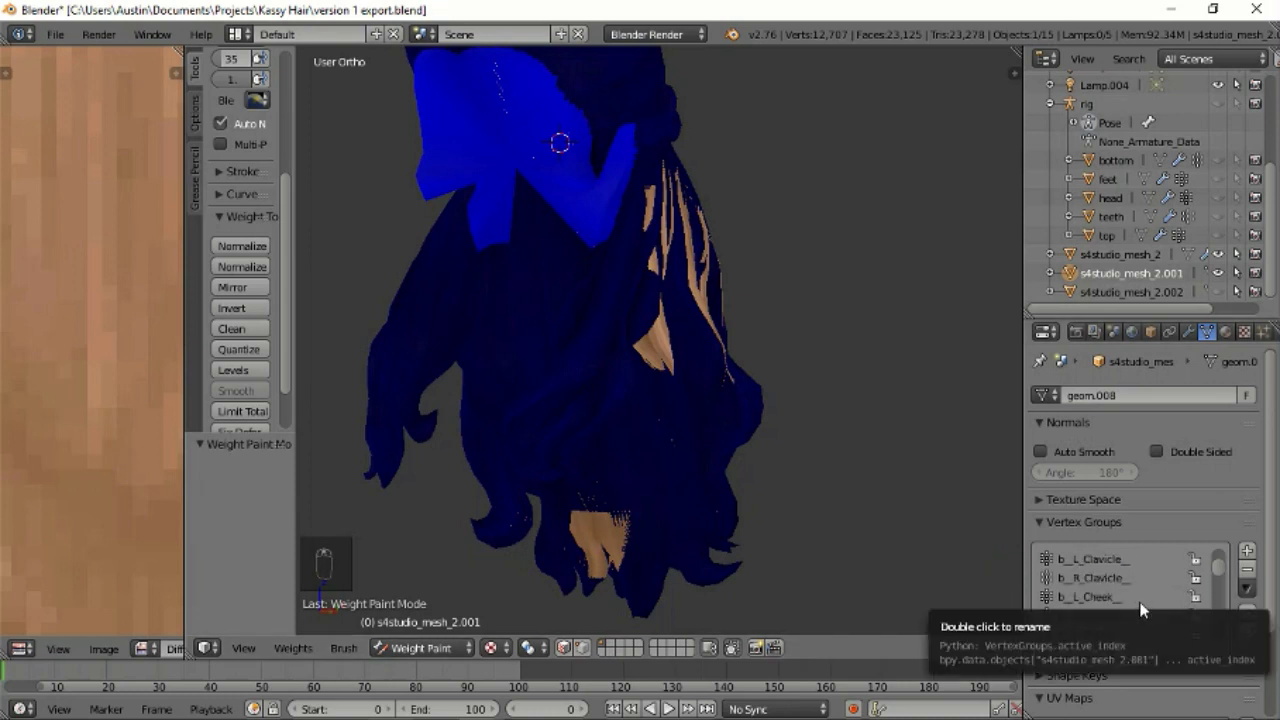
click(1114, 578)
click(1110, 558)
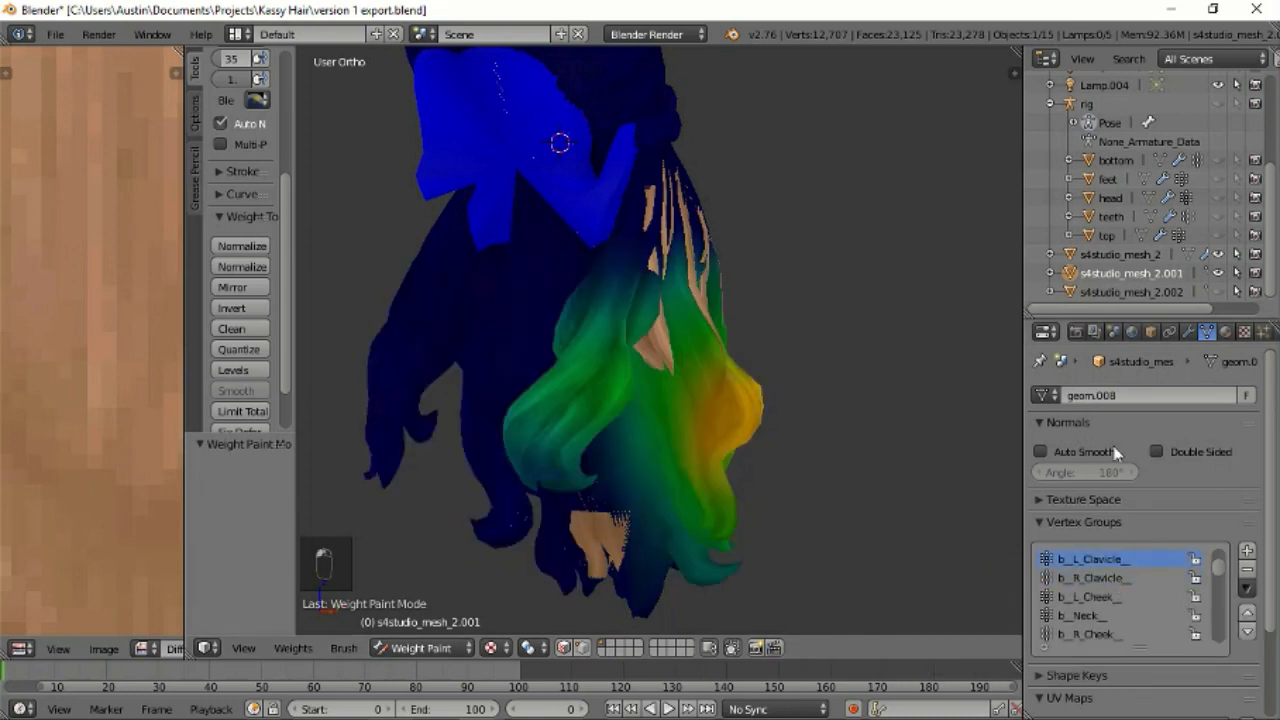
Transfer the weights from s4studio_mesh_2.001 to s4studio_mesh_2 and hide the source mesh.
ctrl+click(1118, 256)
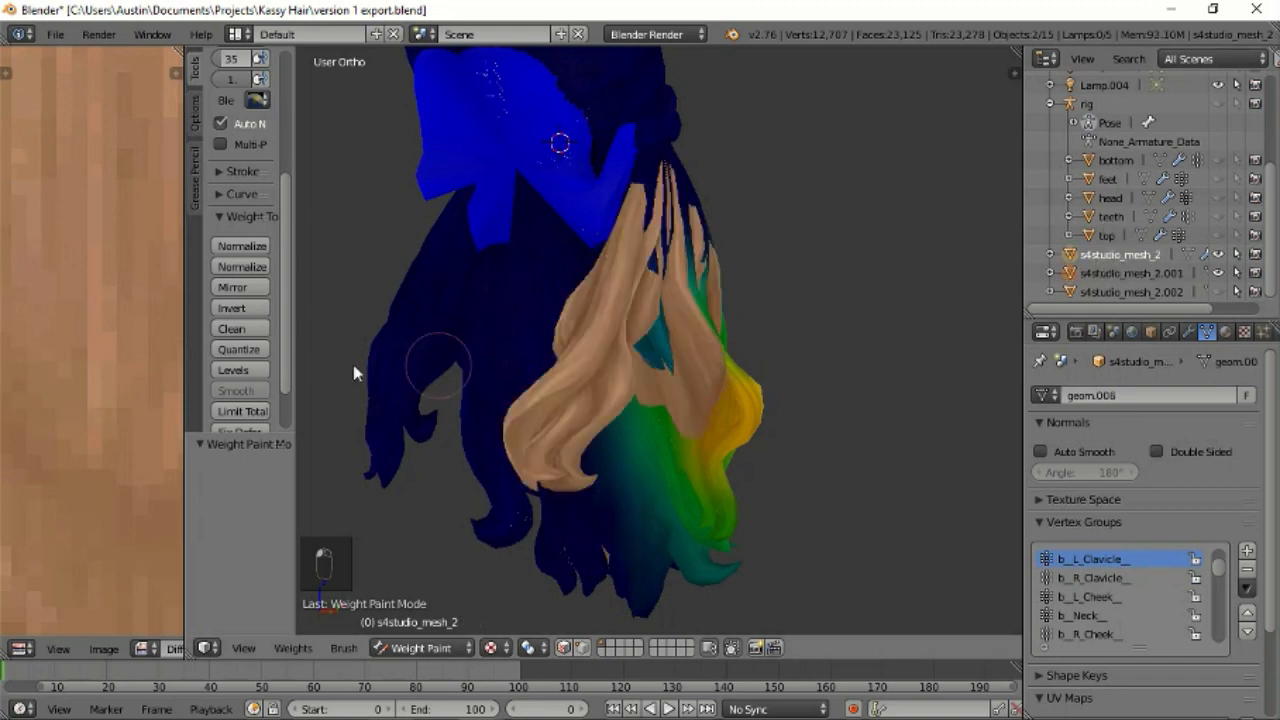
scroll(262, 370, down, 2)
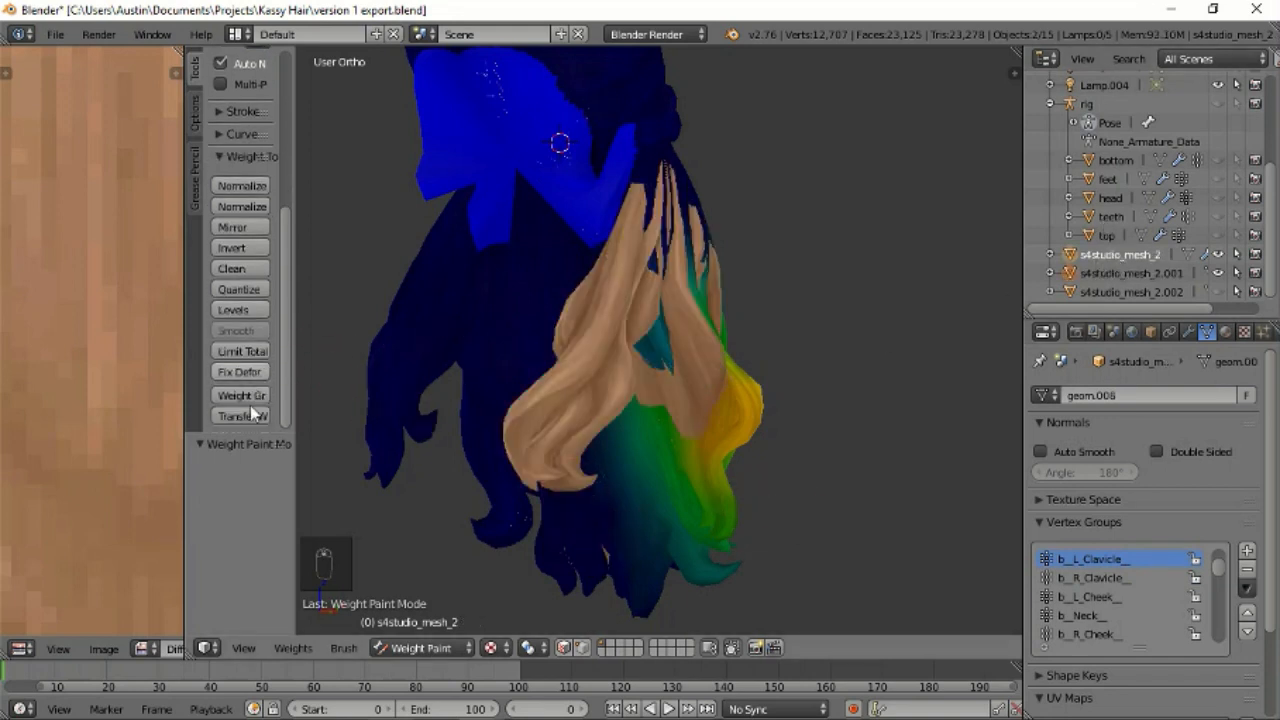
click(250, 410)
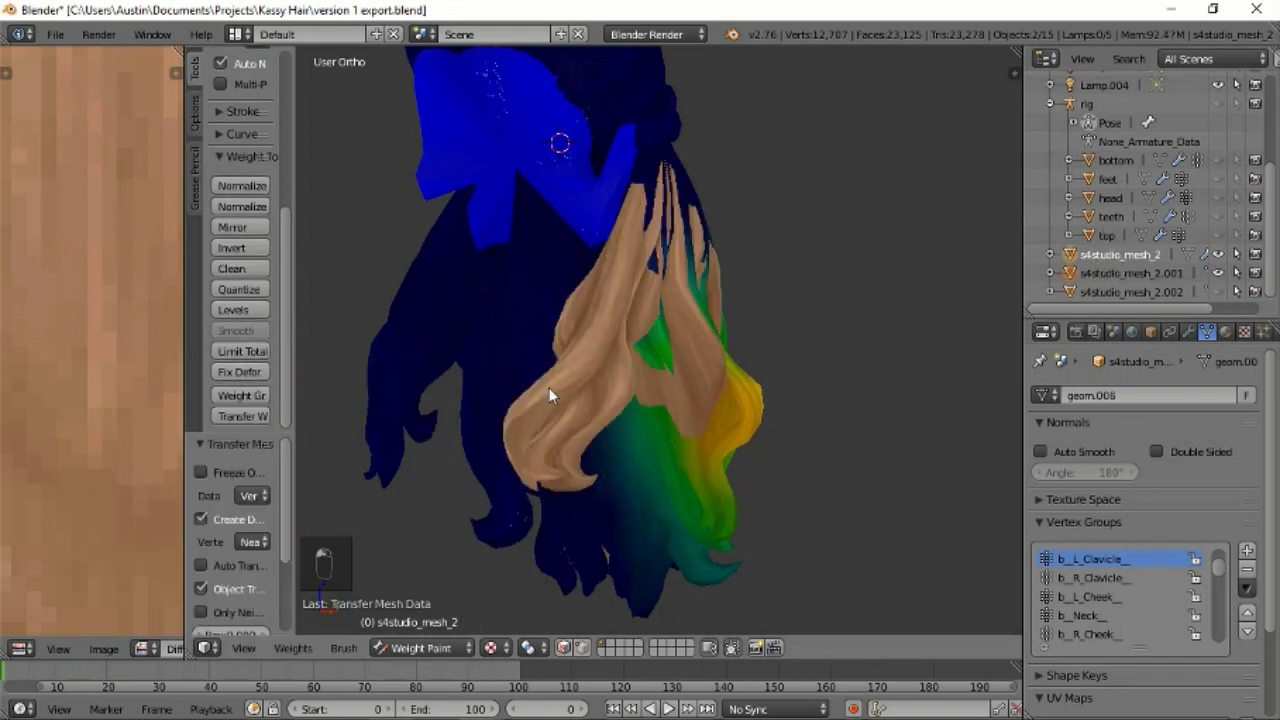
click(1217, 273)
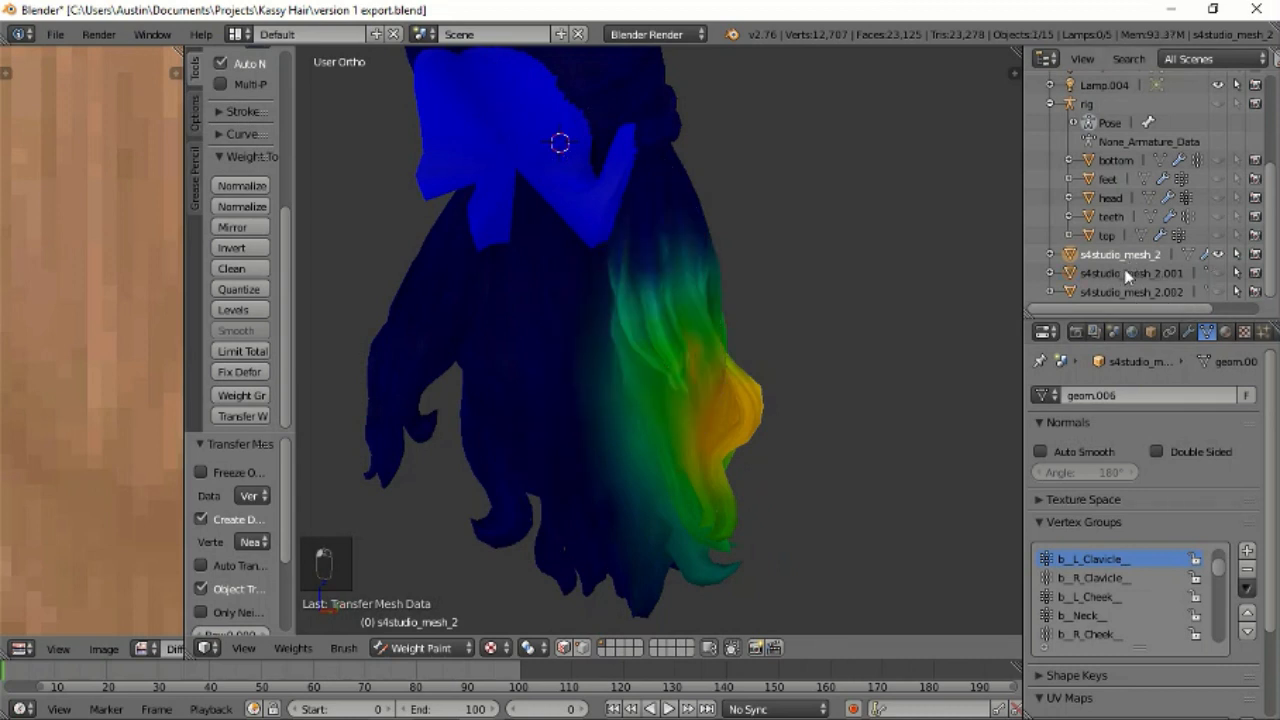
Check the transferred b__Spine2__ weights on s4studio_mesh_2, keeping that mesh active.
scroll(1127, 573, up, 2)
click(1118, 577)
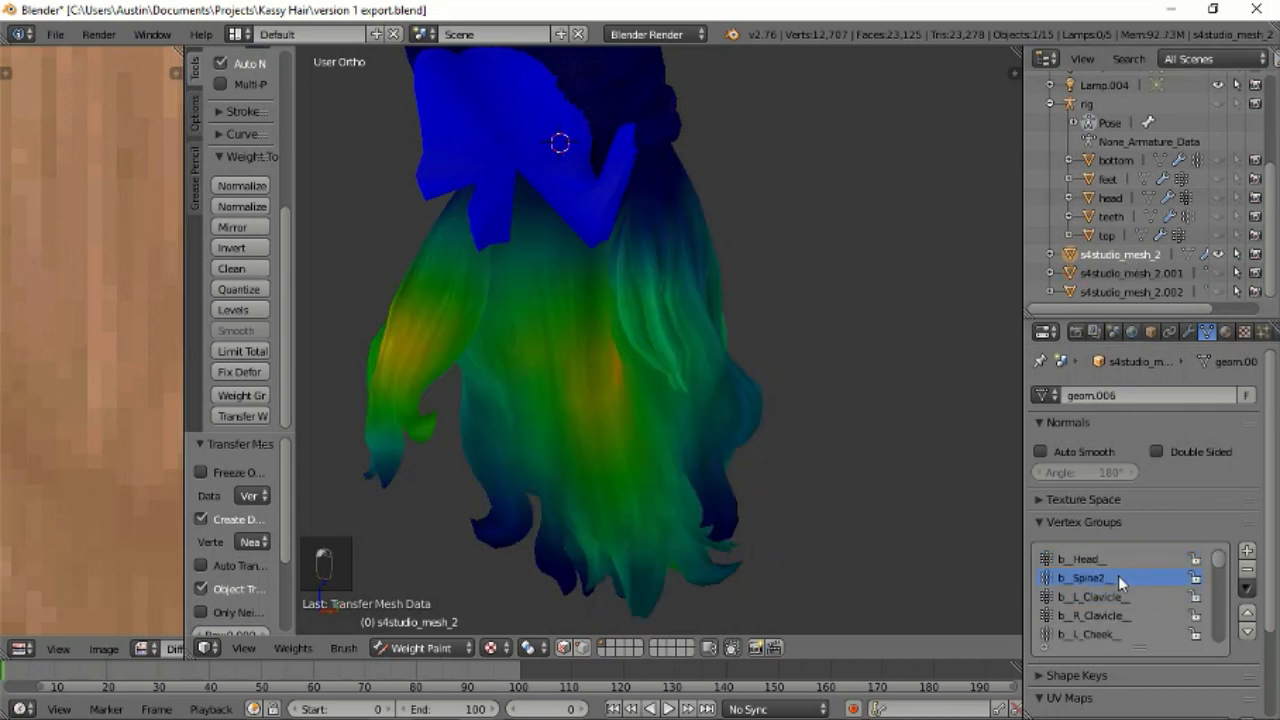
click(1124, 279)
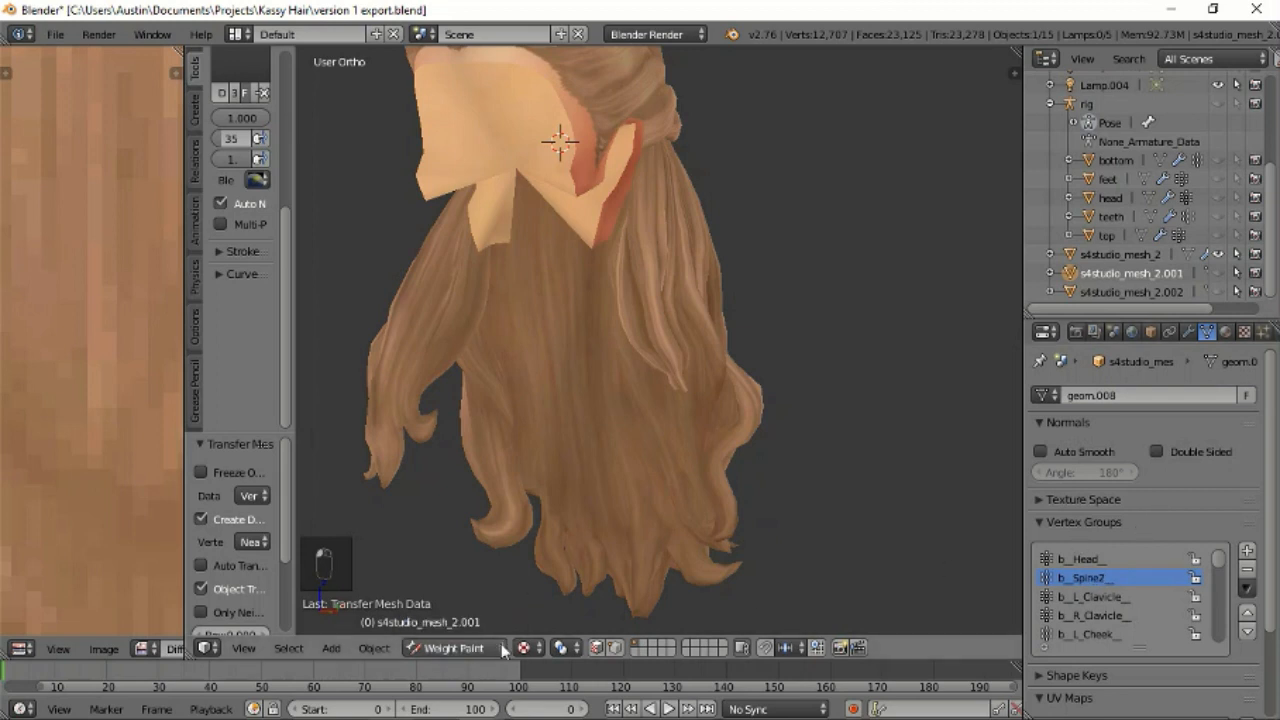
click(1131, 258)
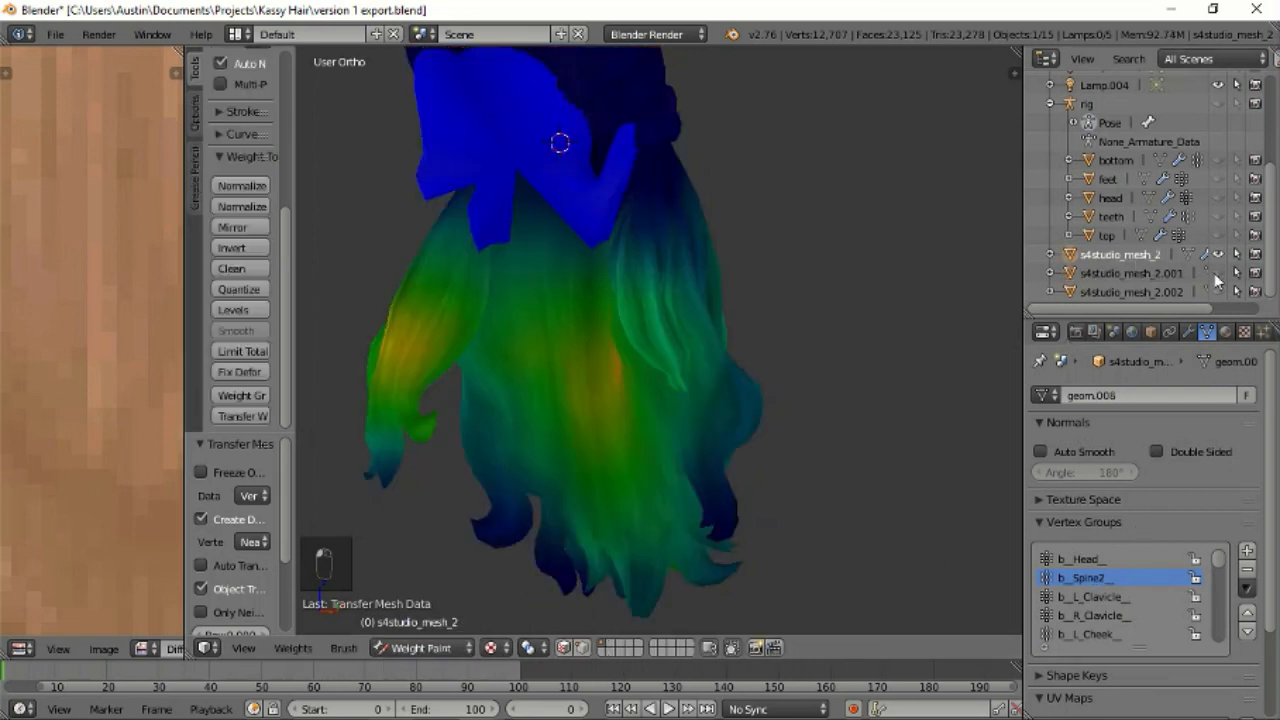
Retry the weight transfer from s4studio_mesh_2.001 to s4studio_mesh_2, check it with the source mesh hidden, and undo it.
click(1172, 274)
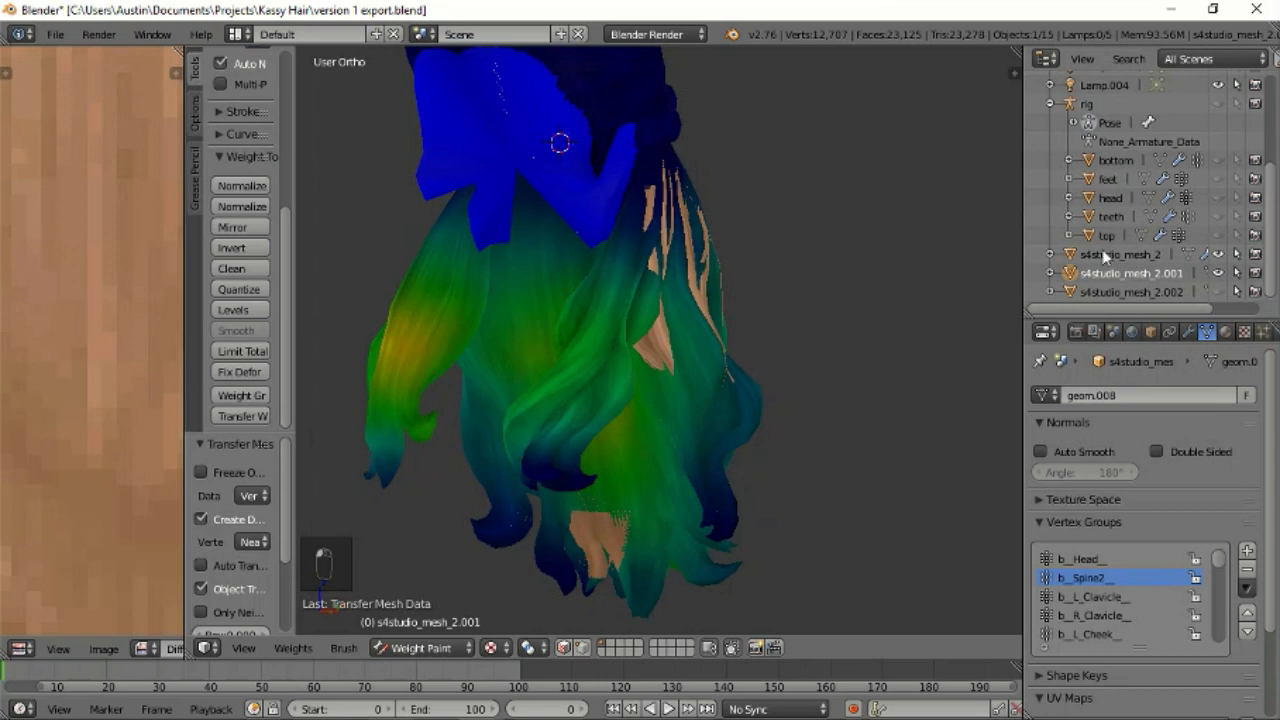
ctrl+click(1118, 258)
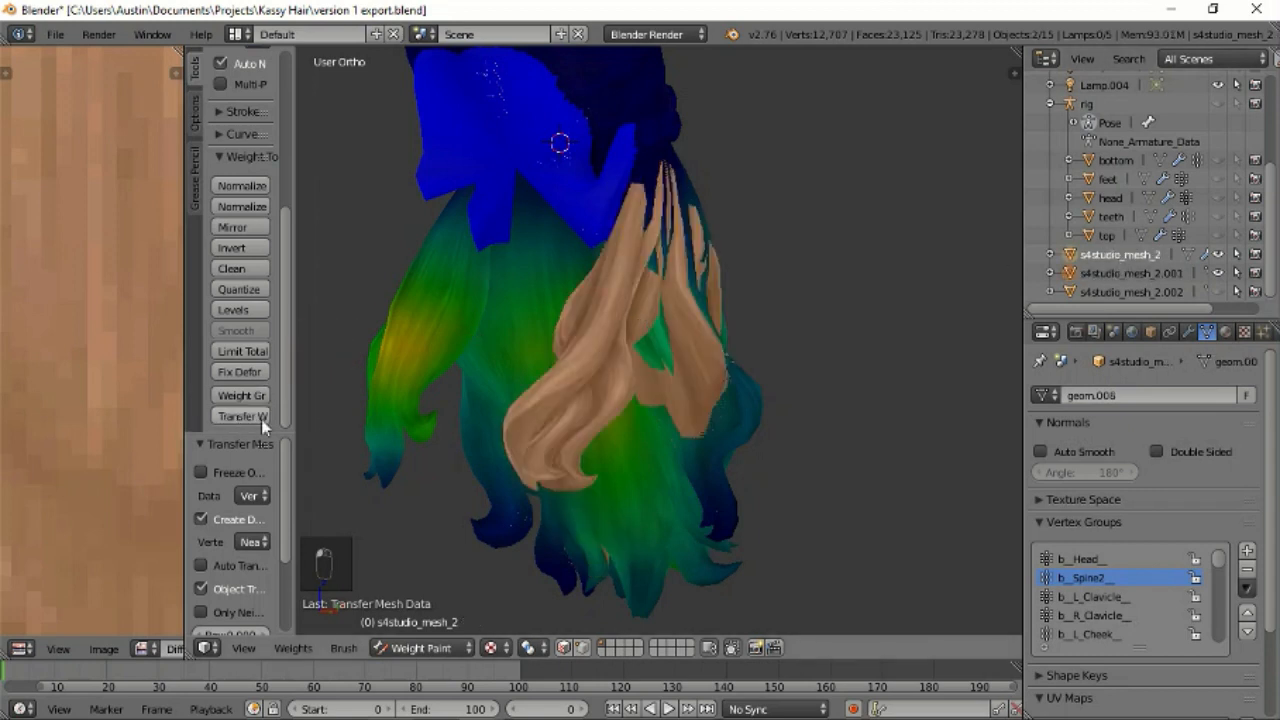
click(1218, 272)
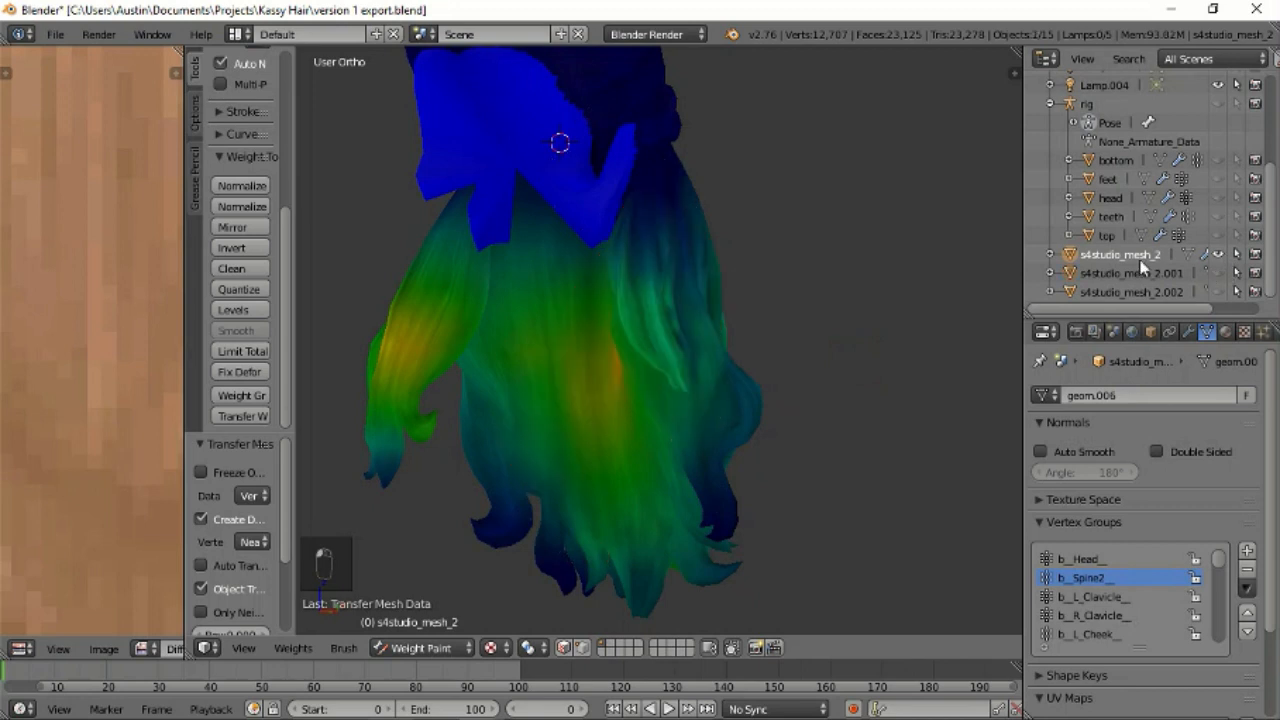
middle_drag(913, 325, 757, 366)
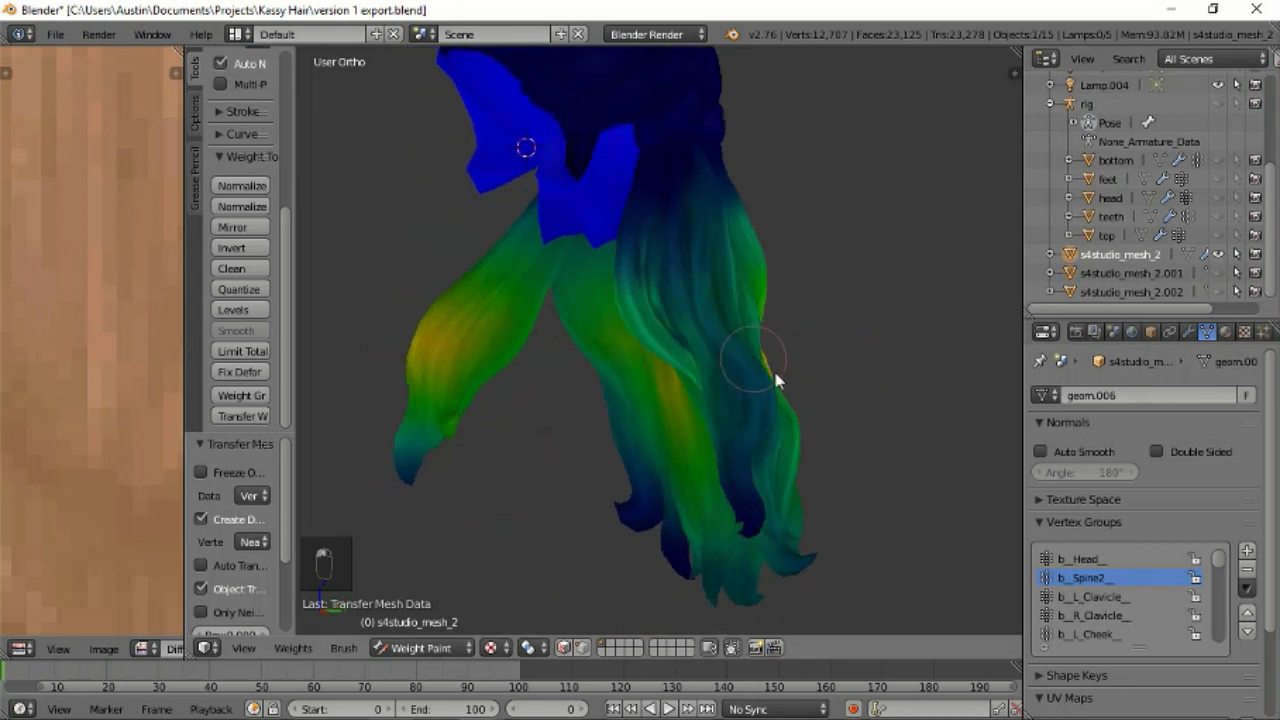
key(ctrl+z)
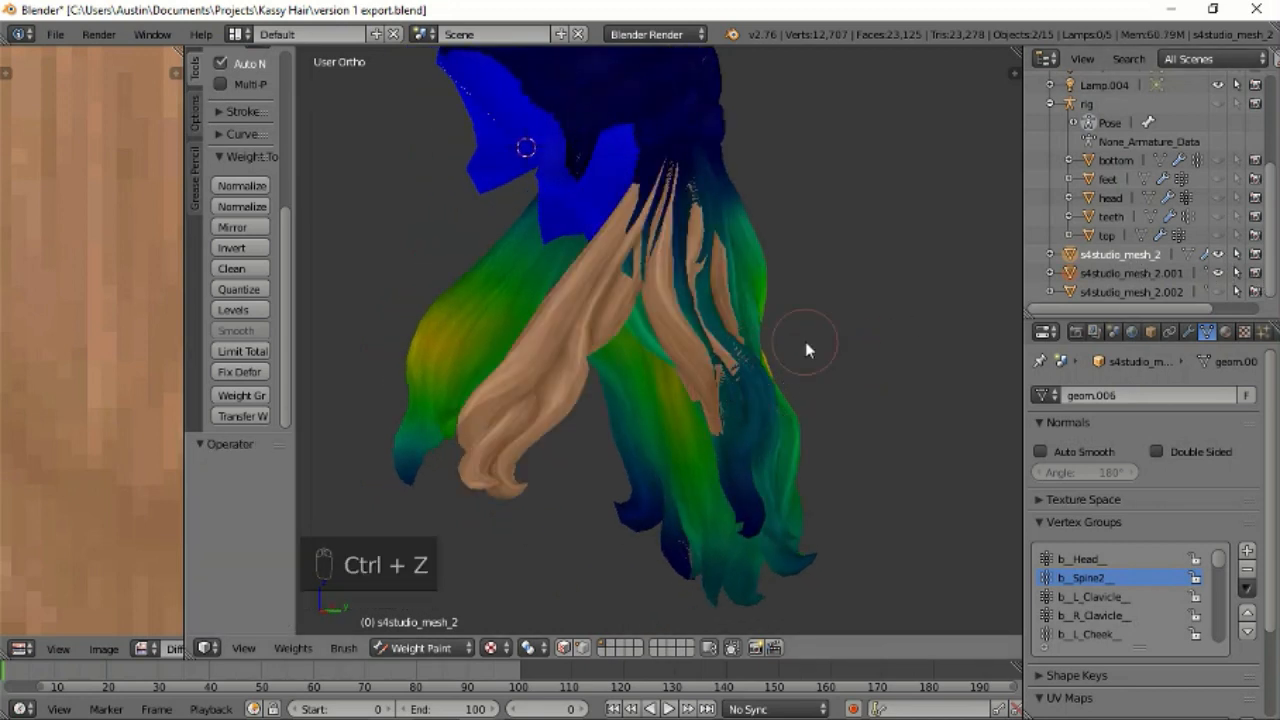
key(ctrl+z)
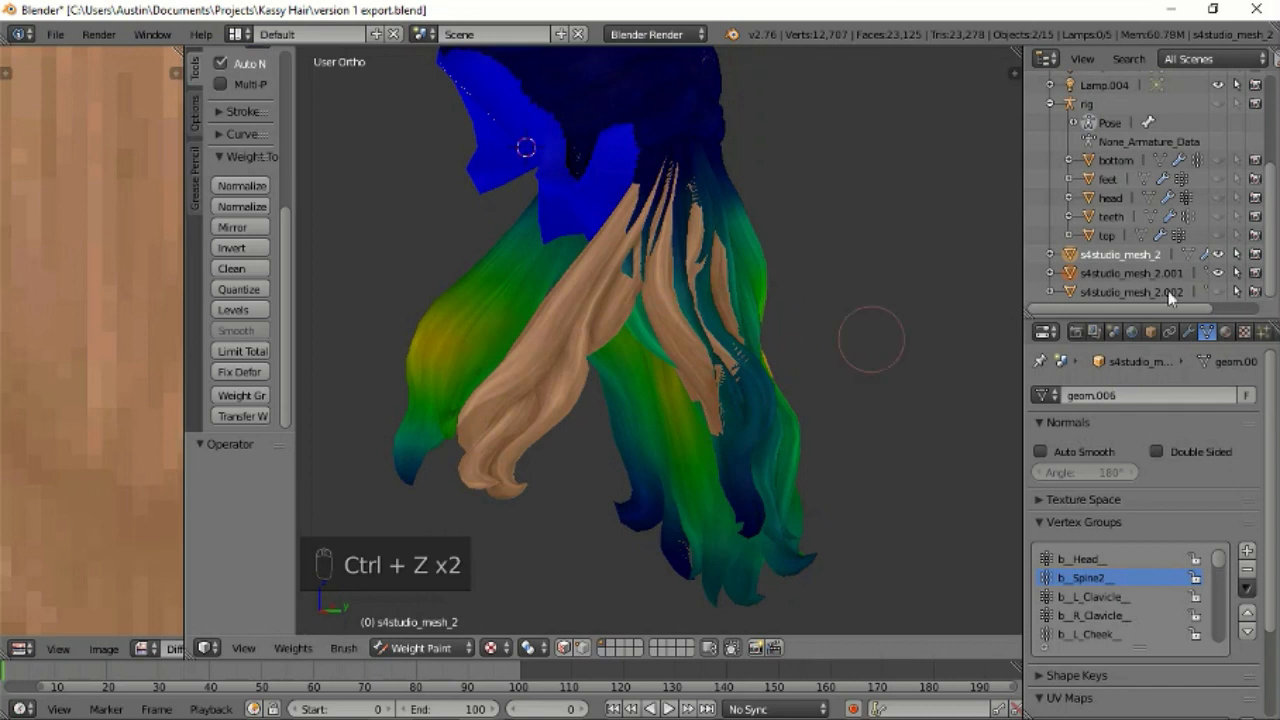
Compare the b__Spine2__ weights of s4studio_mesh_2 and s4studio_mesh_2.001 by toggling the latter's visibility, ending with only s4studio_mesh_2 shown.
click(1219, 272)
middle_drag(766, 394, 823, 394)
click(1218, 273)
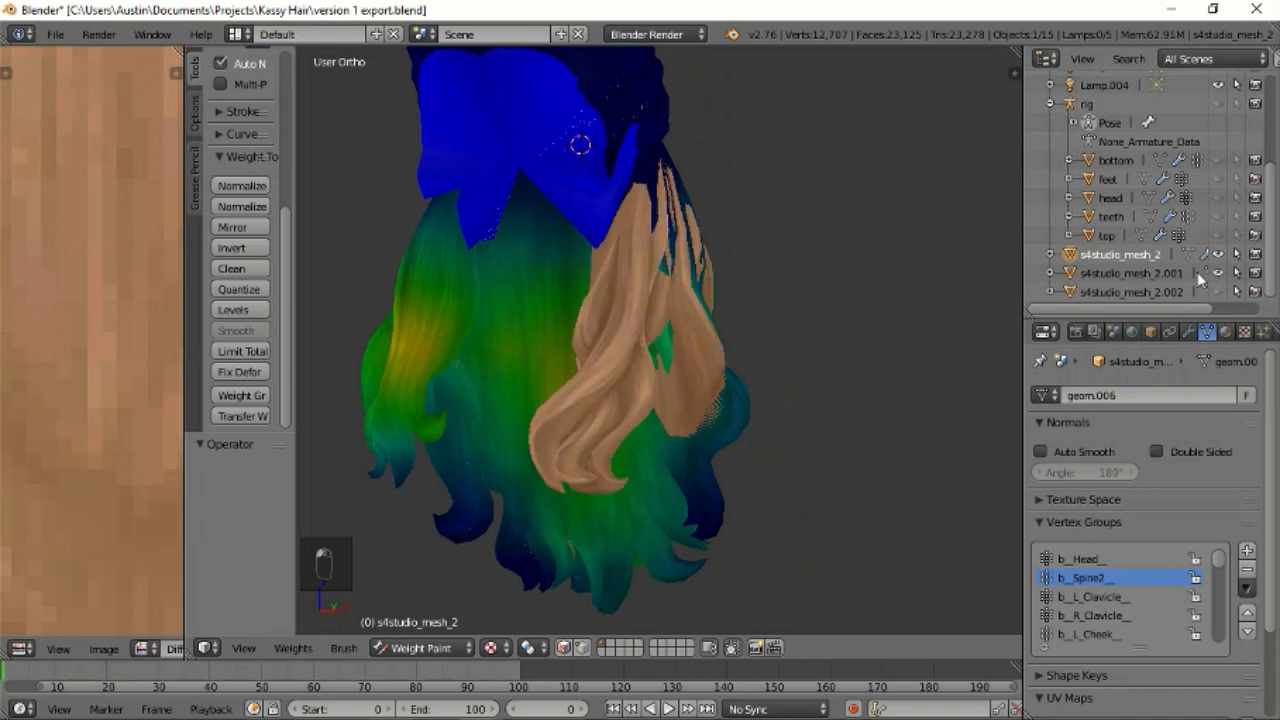
click(1162, 271)
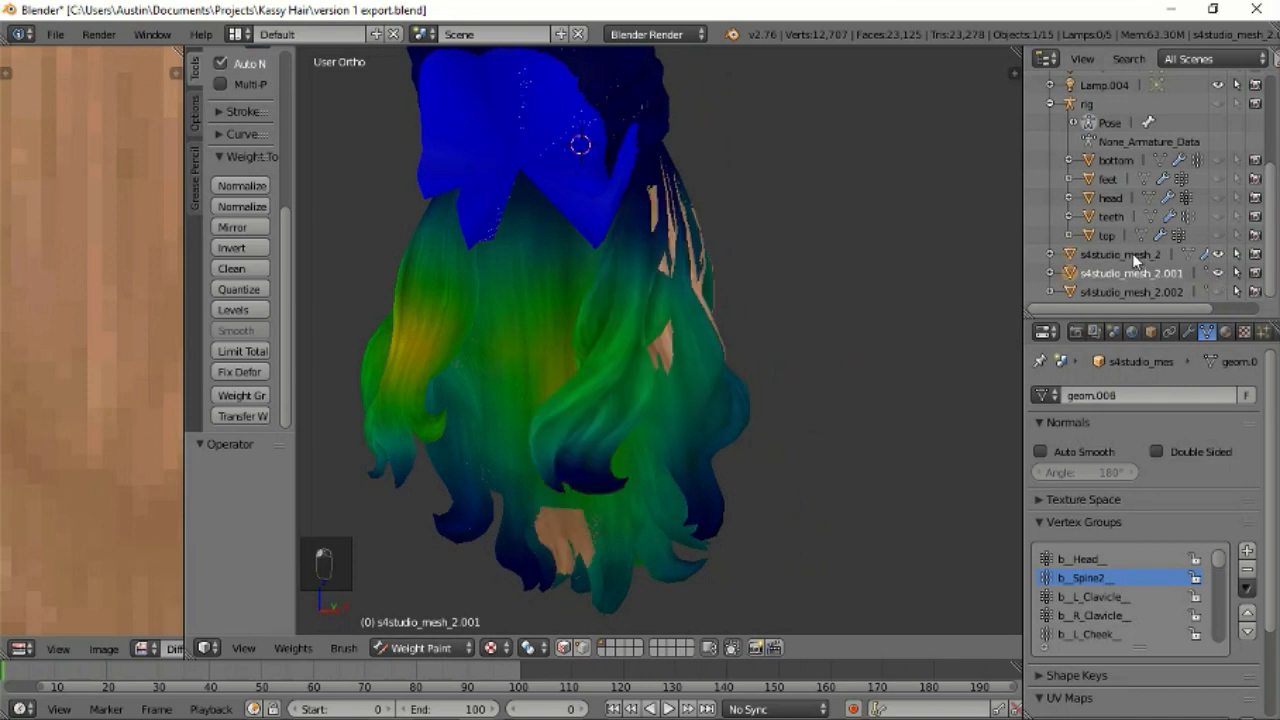
click(1219, 273)
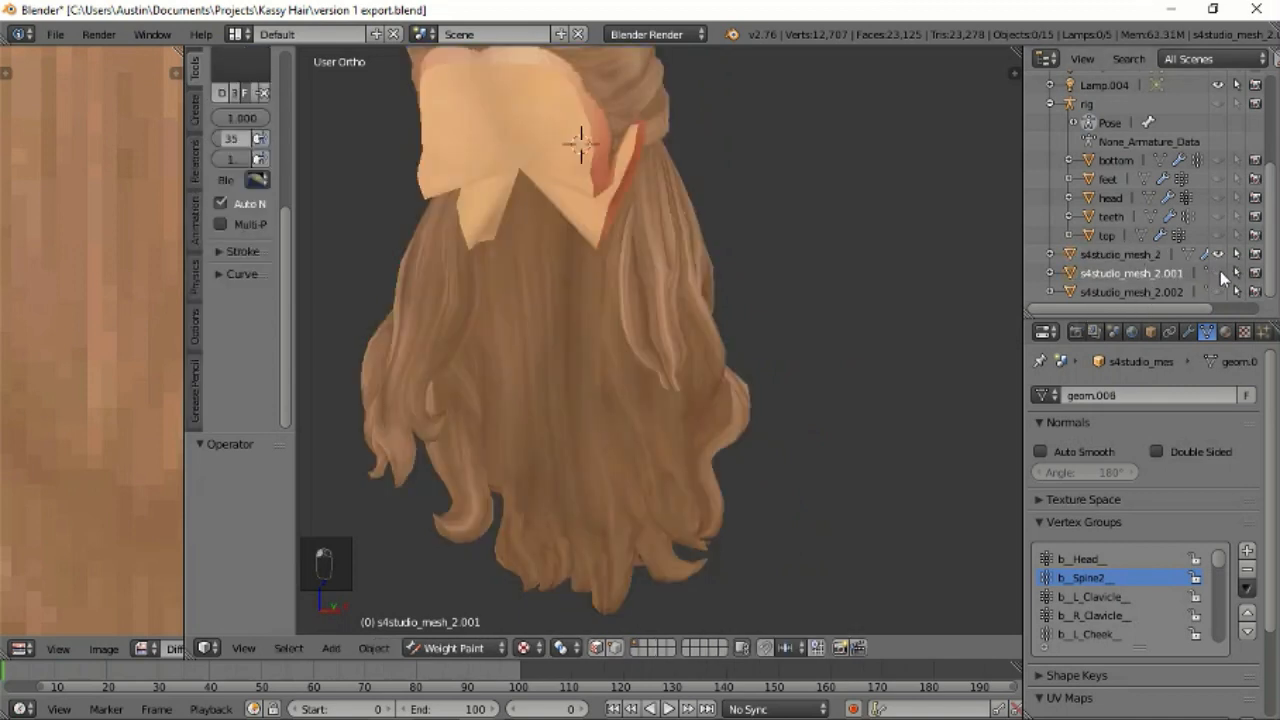
click(1217, 273)
click(1218, 273)
click(1142, 257)
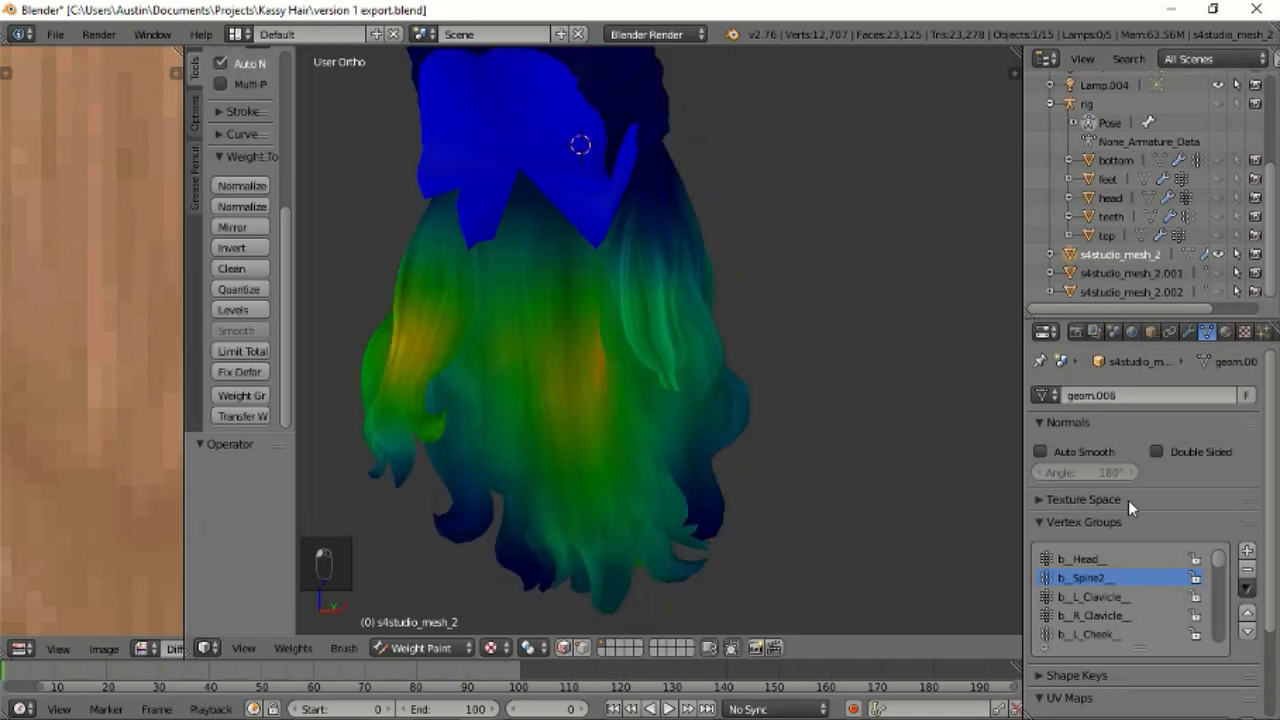
Display the b__Head__ weights on s4studio_mesh_2 and s4studio_mesh_2.001, with the latter unhidden and in Weight Paint mode.
click(1082, 559)
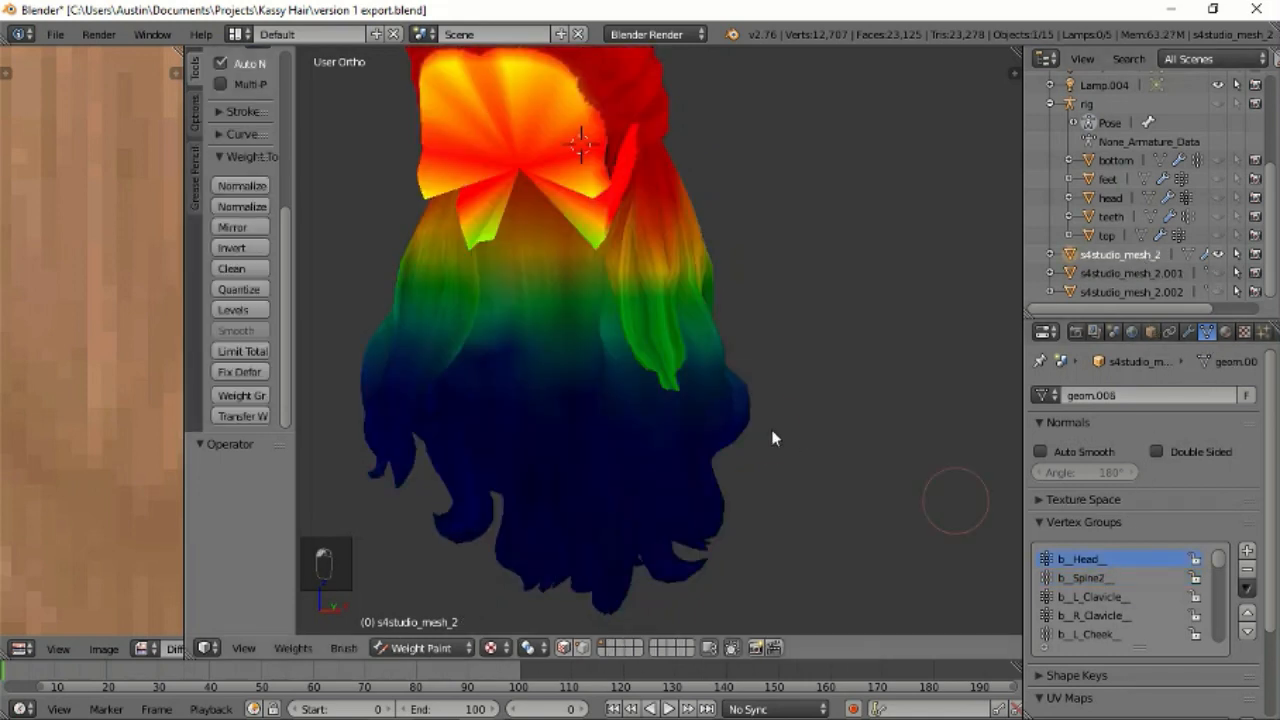
click(1128, 271)
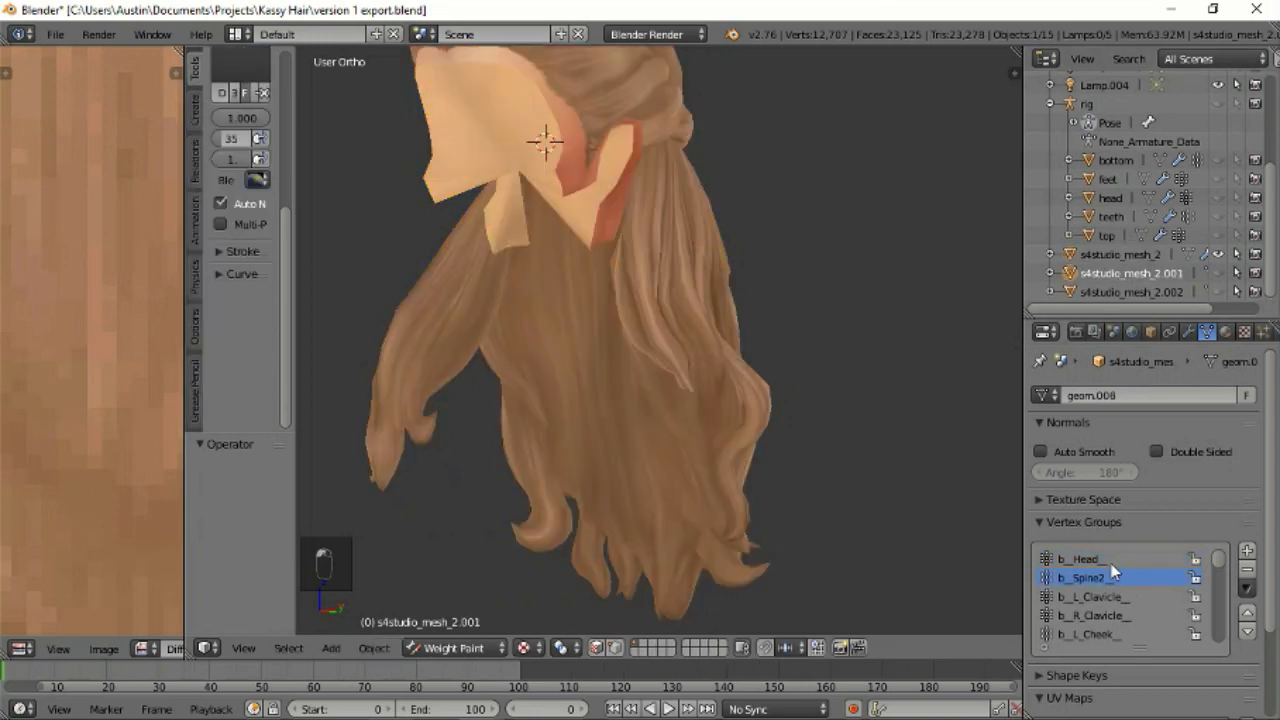
middle_drag(818, 456, 840, 494)
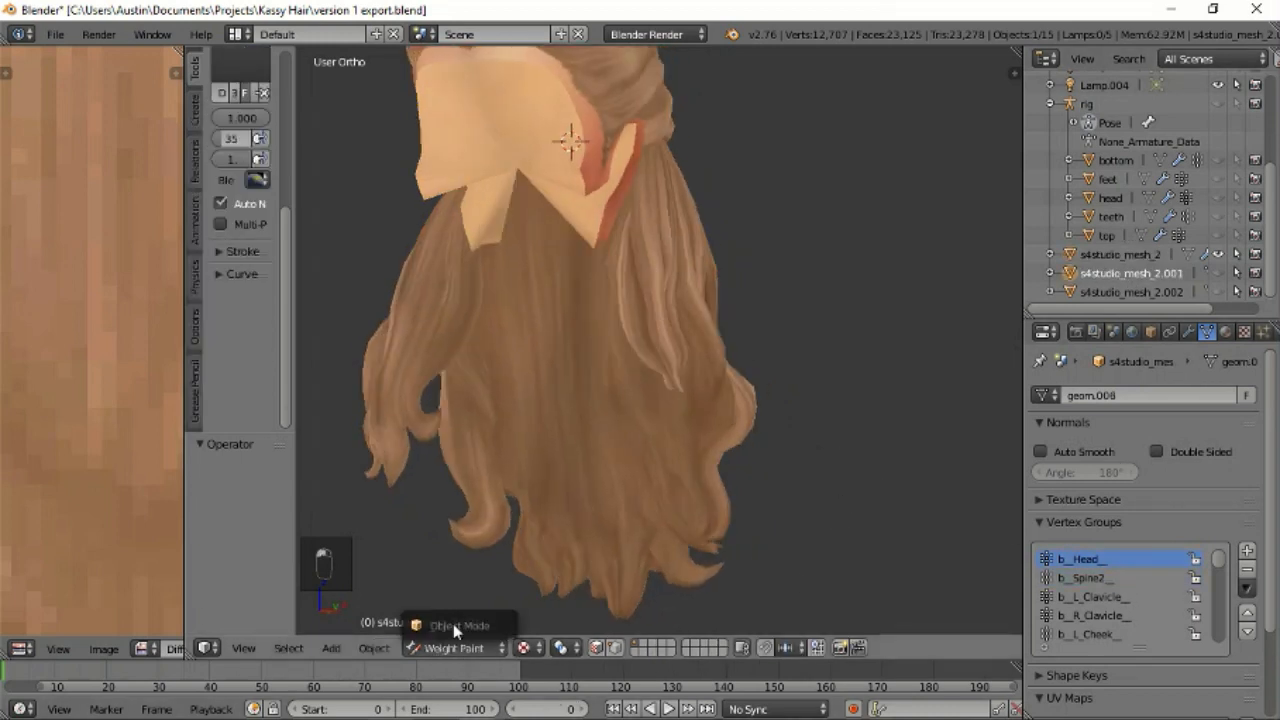
click(1151, 272)
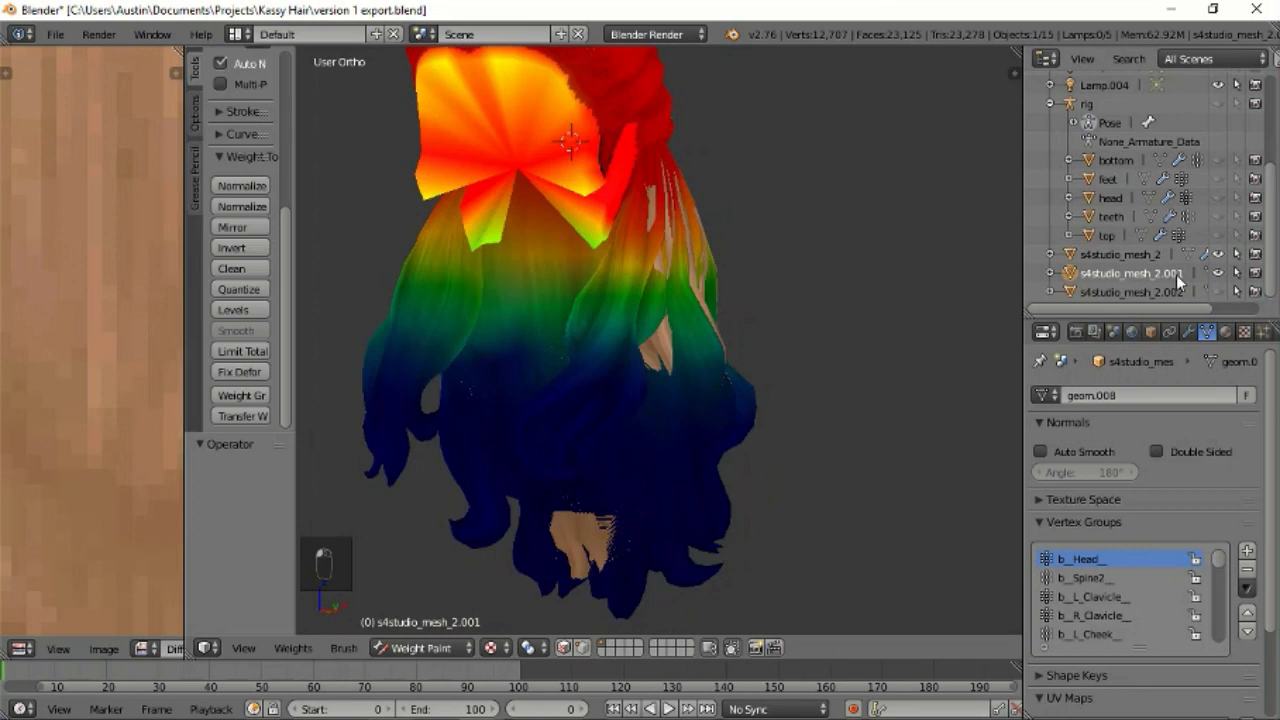
Transfer the weights from s4studio_mesh_2.001 to s4studio_mesh_2 and hide the source mesh.
ctrl+click(1118, 254)
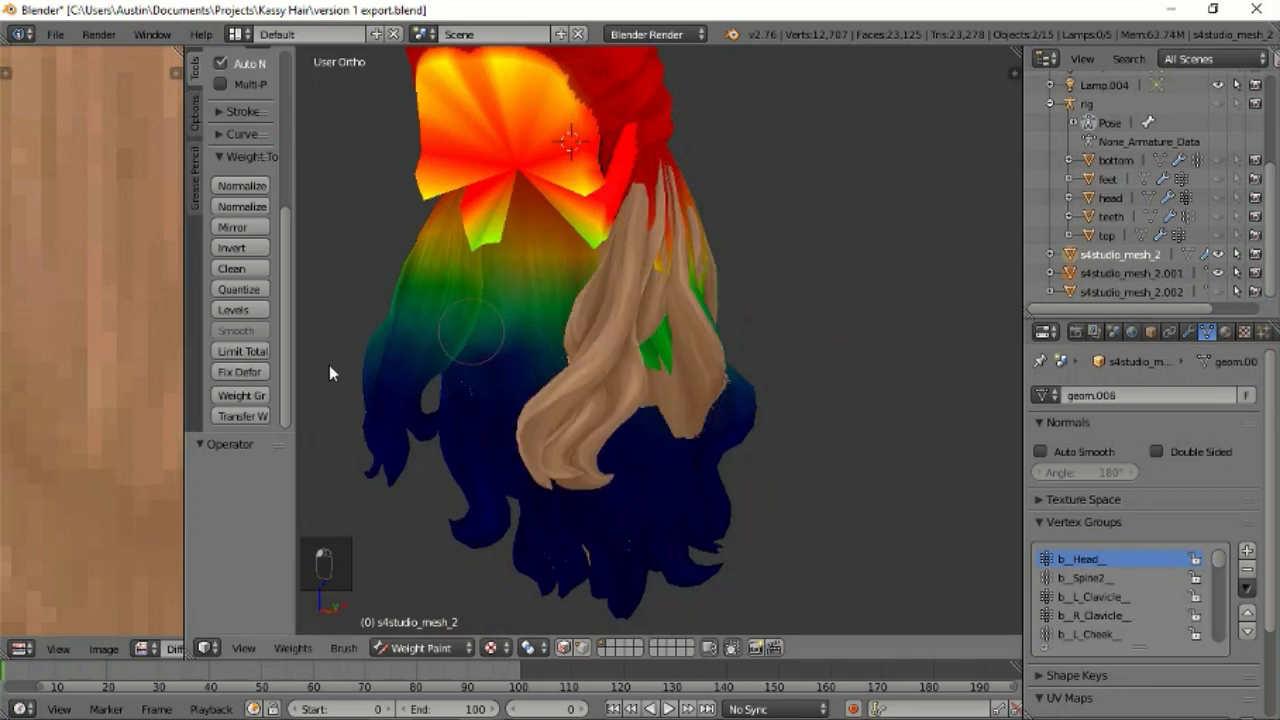
click(241, 416)
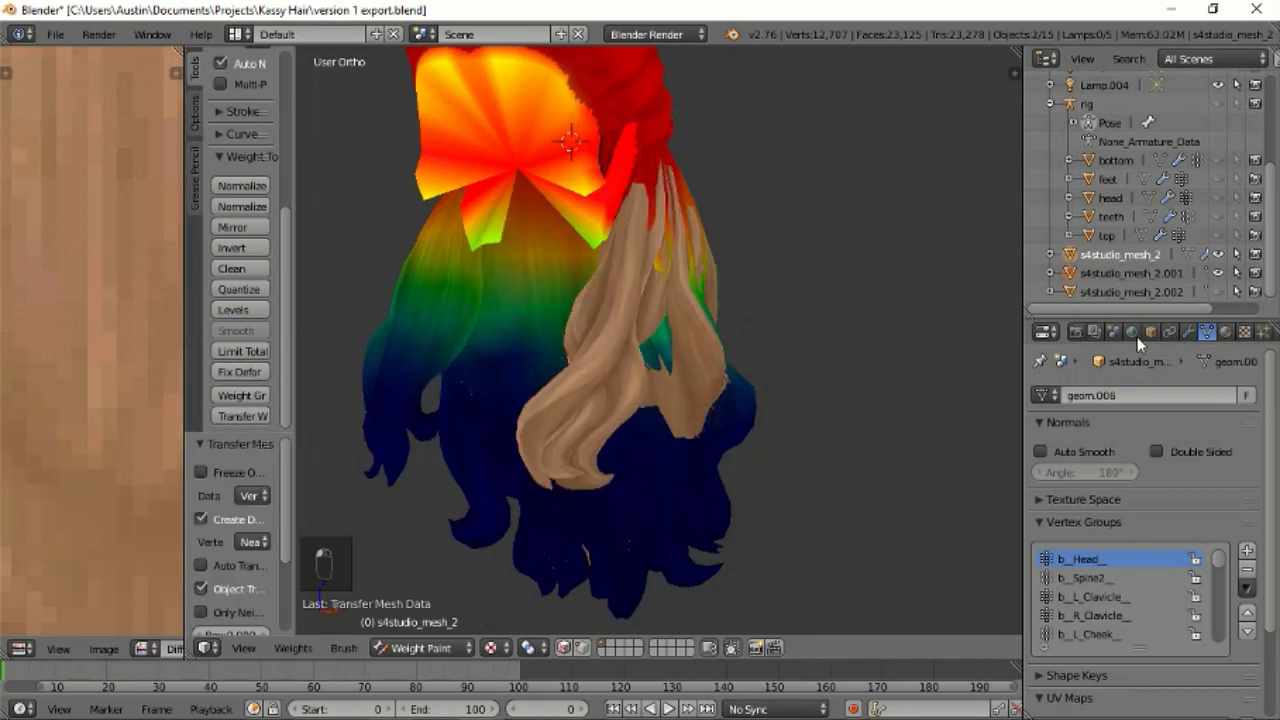
click(1218, 272)
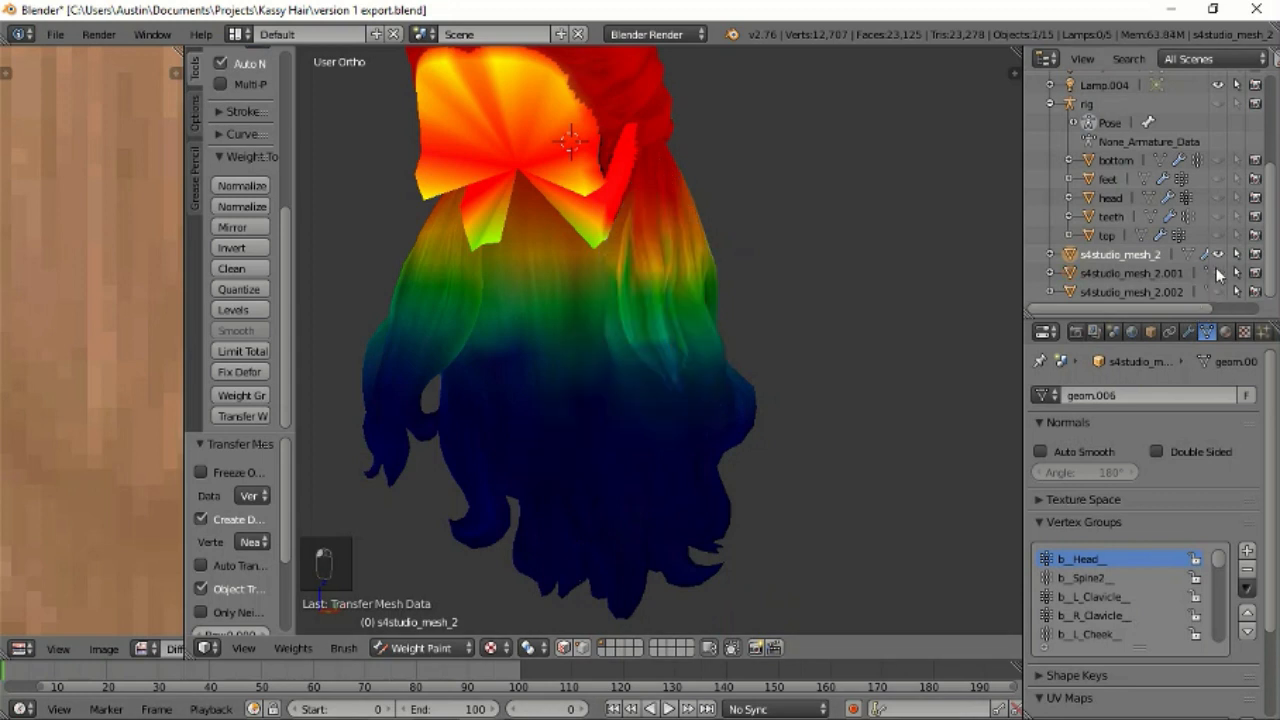
Choose the Blur brush for weight painting the reshaped lock on s4studio_mesh_2.
middle_drag(712, 343, 771, 368)
scroll(706, 338, up, 3)
middle_drag(706, 338, 711, 389)
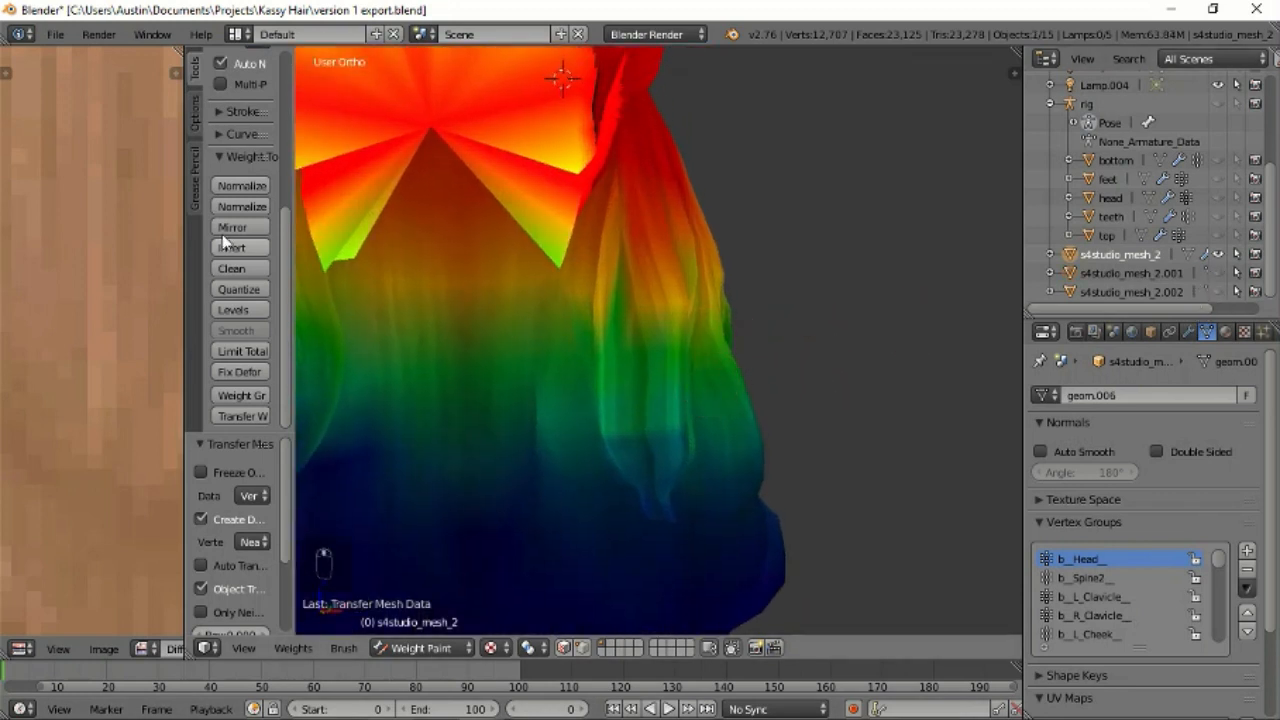
scroll(225, 237, up, 5)
click(245, 105)
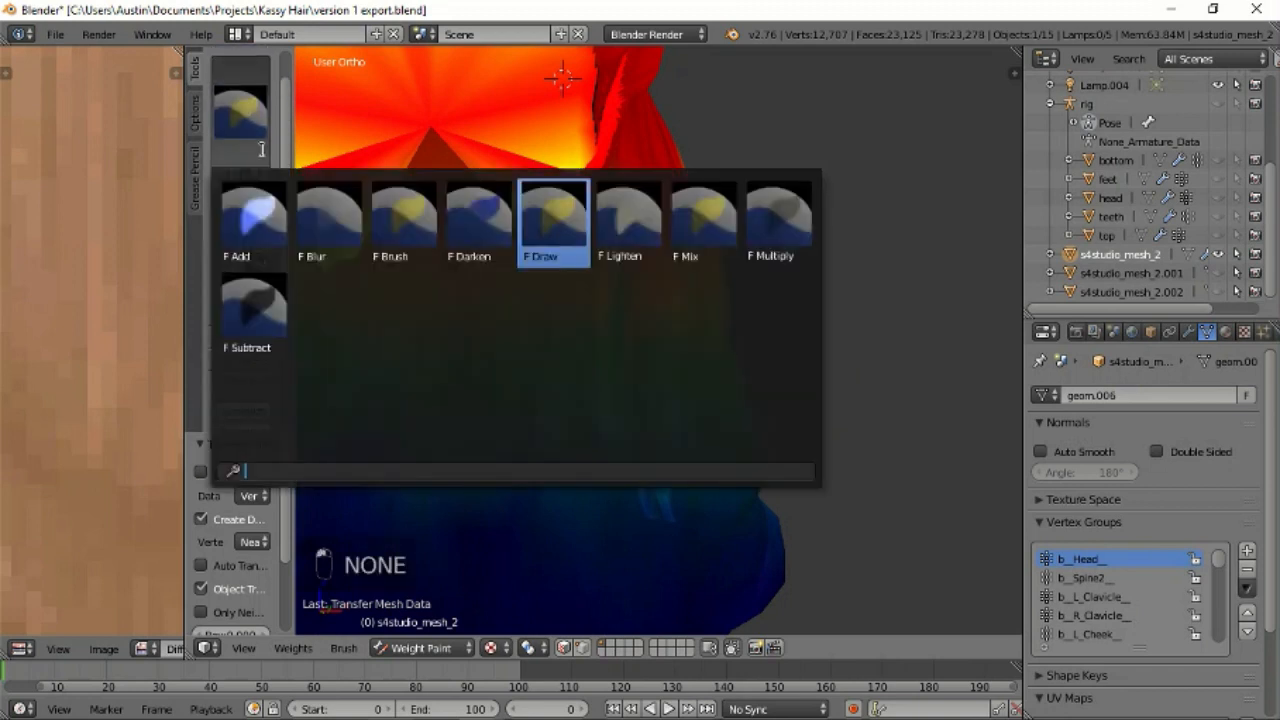
click(320, 212)
Examine the transferred b__Head__ weights on the reshaped lock and the surrounding hair from several angles, up close and at full size.
scroll(620, 340, up, 2)
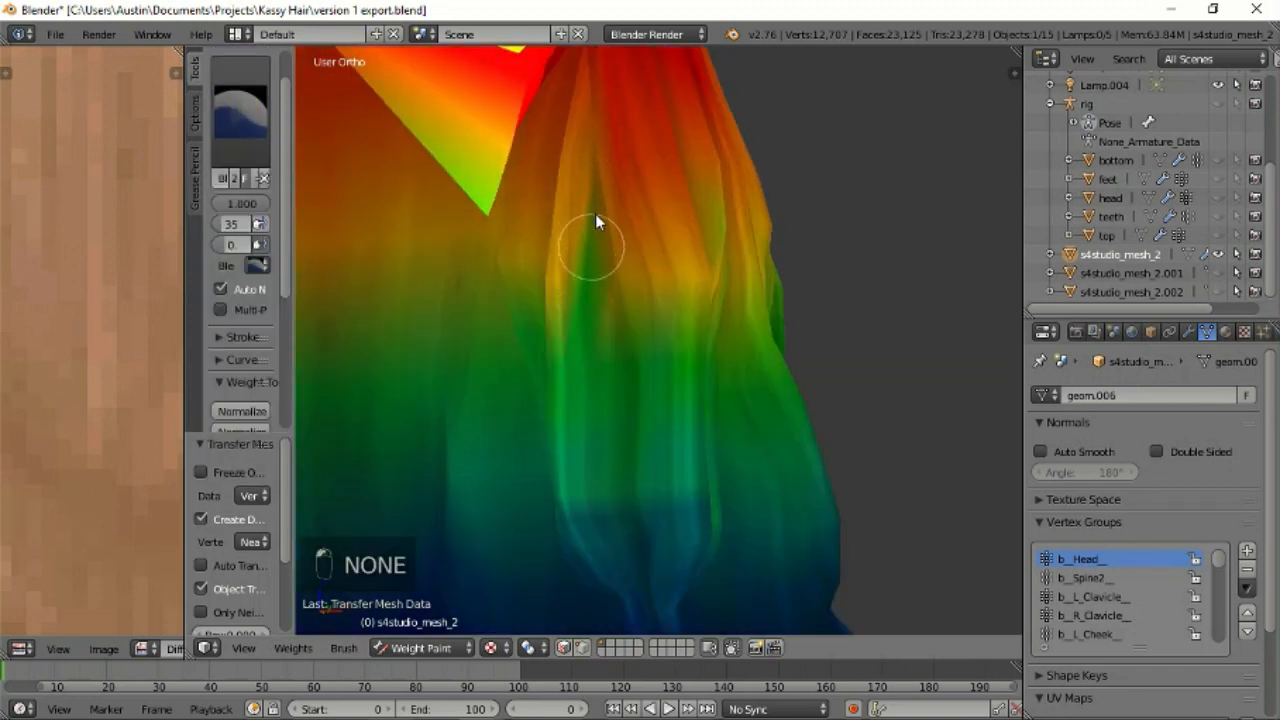
middle_drag(652, 241, 633, 262)
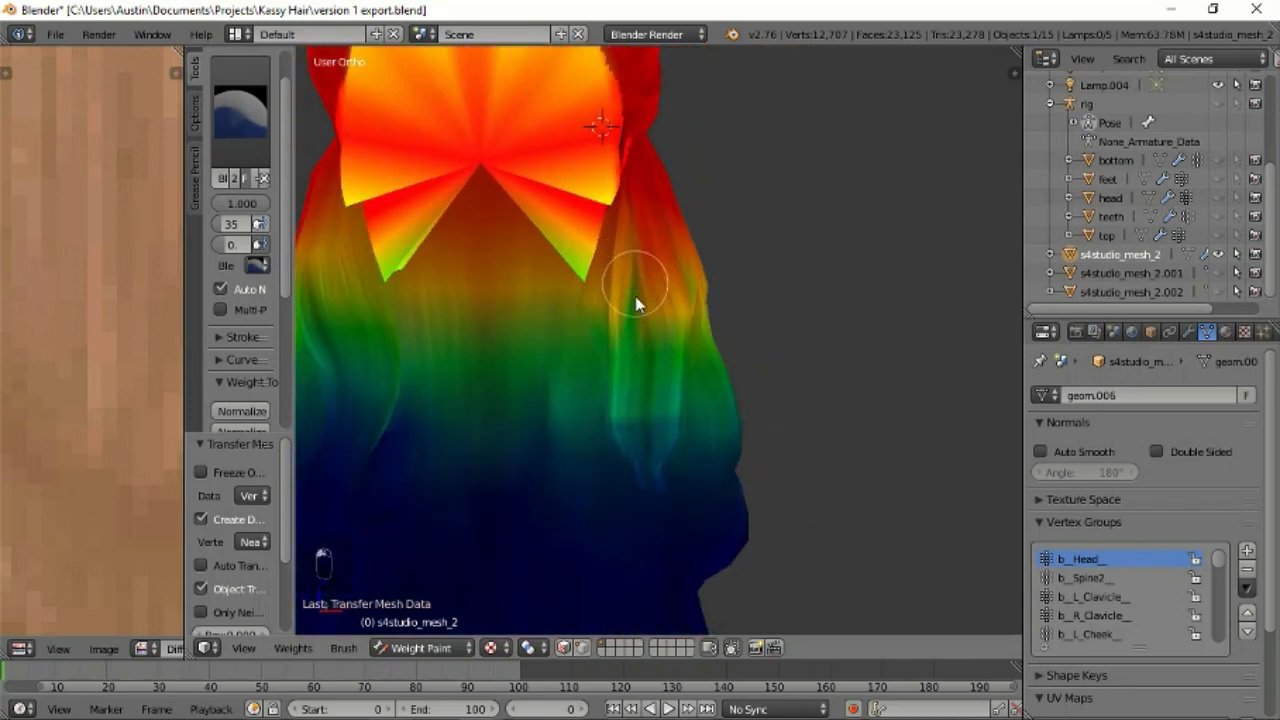
scroll(628, 250, up, 2)
scroll(623, 238, down, 4)
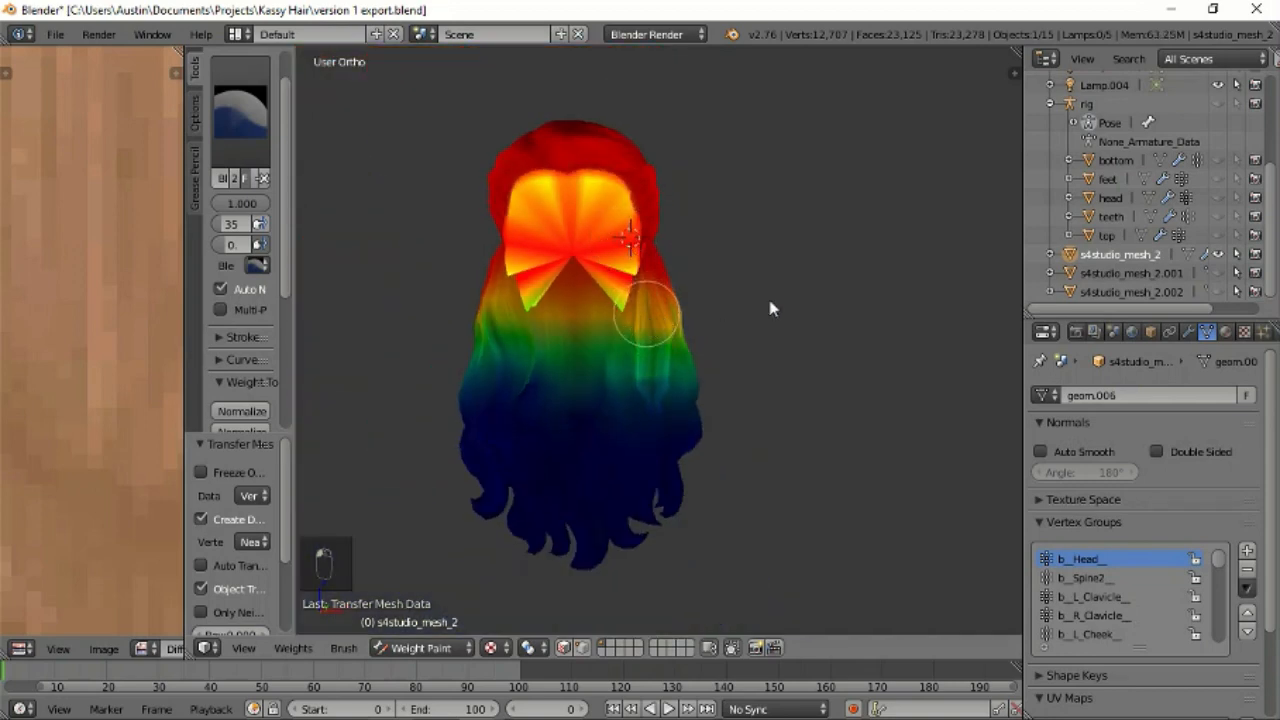
scroll(801, 311, up, 6)
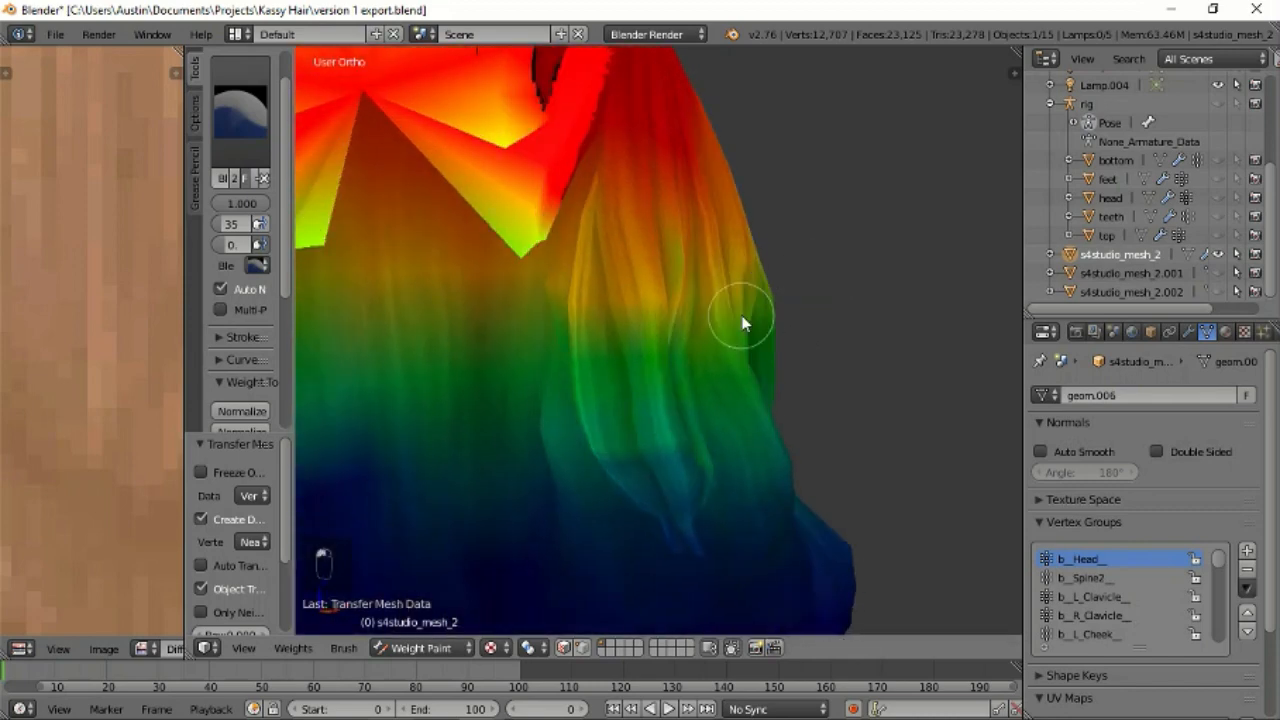
middle_drag(697, 318, 680, 320)
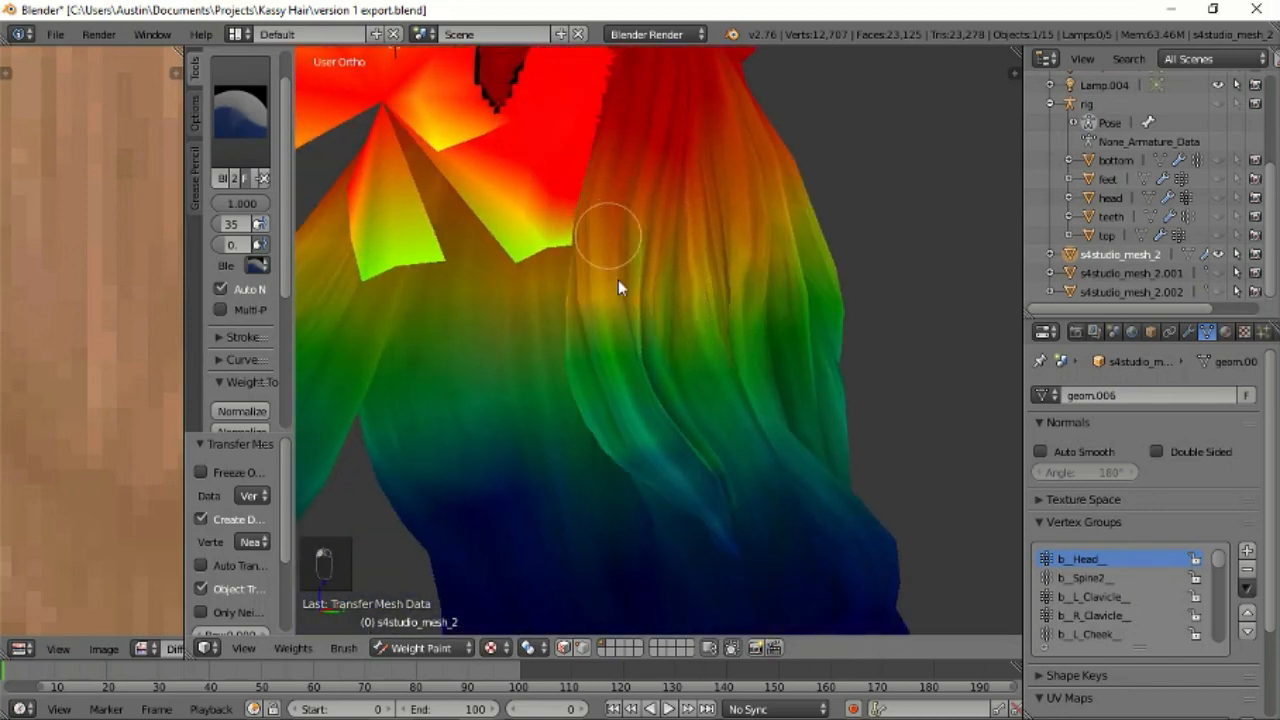
mouse_move(666, 309)
middle_down()
mouse_move(737, 414)
mouse_move(788, 376)
mouse_move(746, 400)
middle_up()
scroll(720, 410, down, 3)
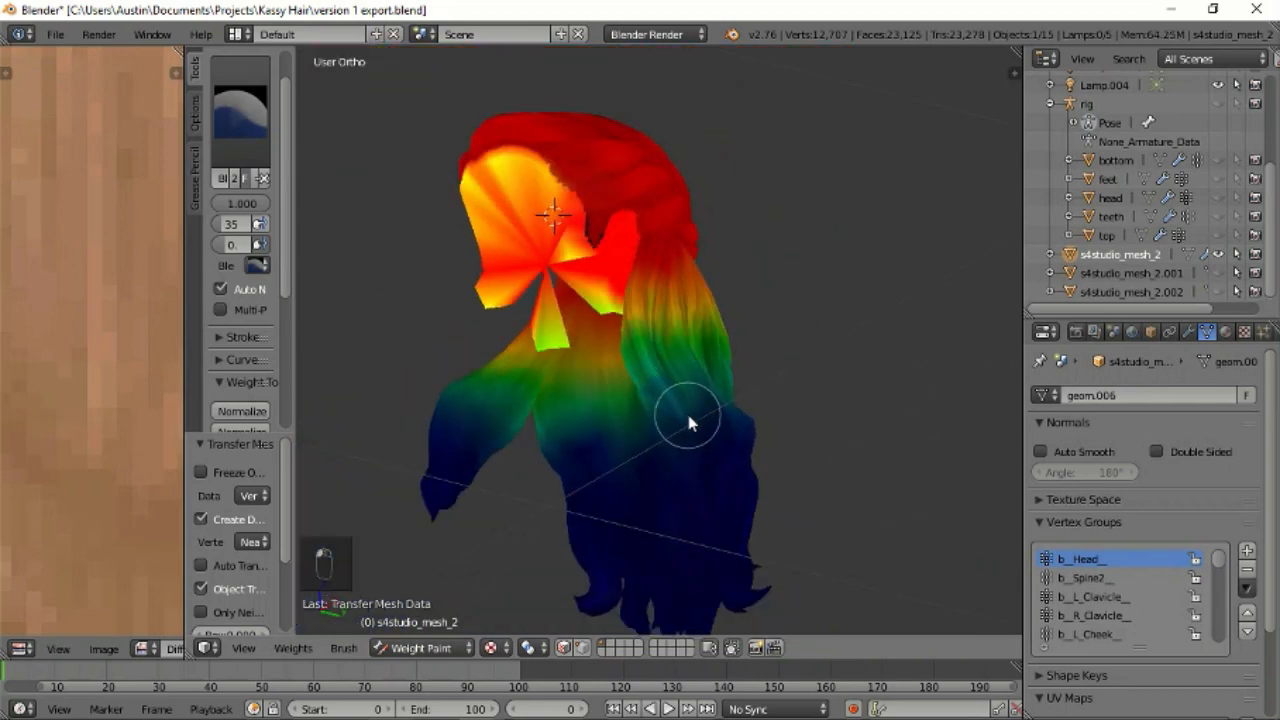
mouse_move(678, 440)
middle_down()
mouse_move(791, 437)
mouse_move(638, 445)
mouse_move(632, 414)
middle_up()
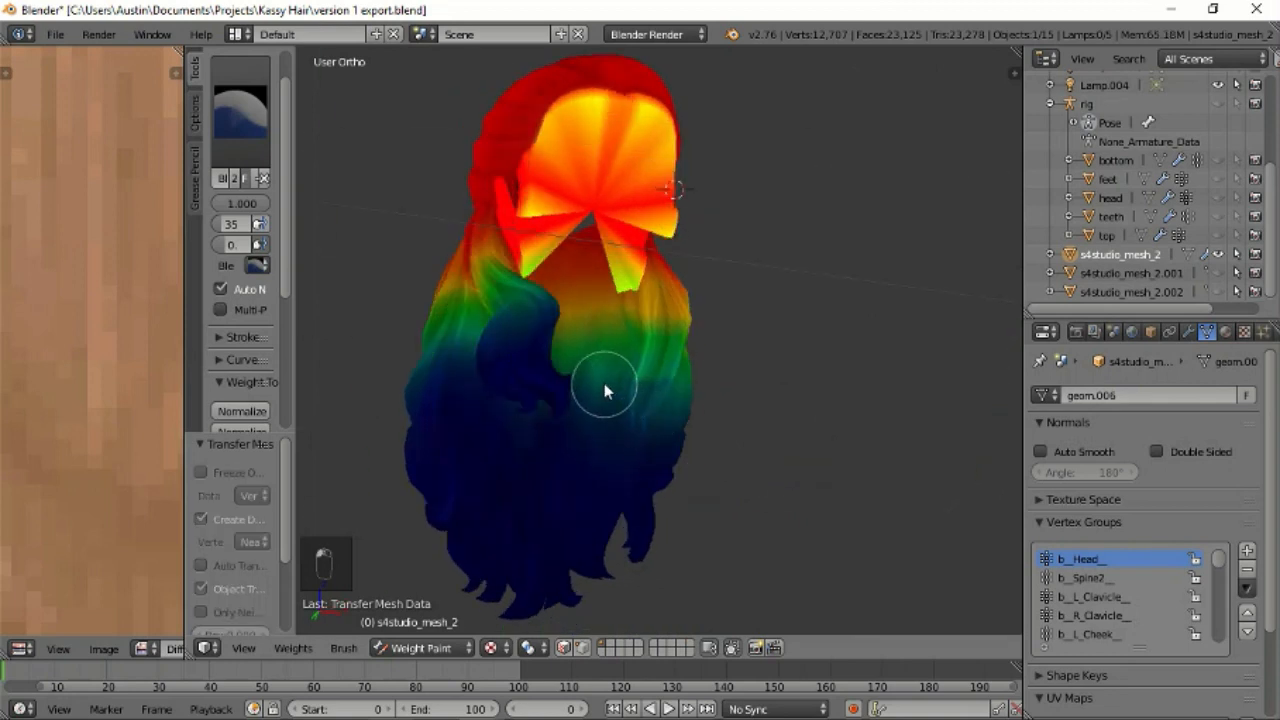
mouse_move(703, 395)
middle_down()
mouse_move(569, 394)
mouse_move(640, 374)
middle_up()
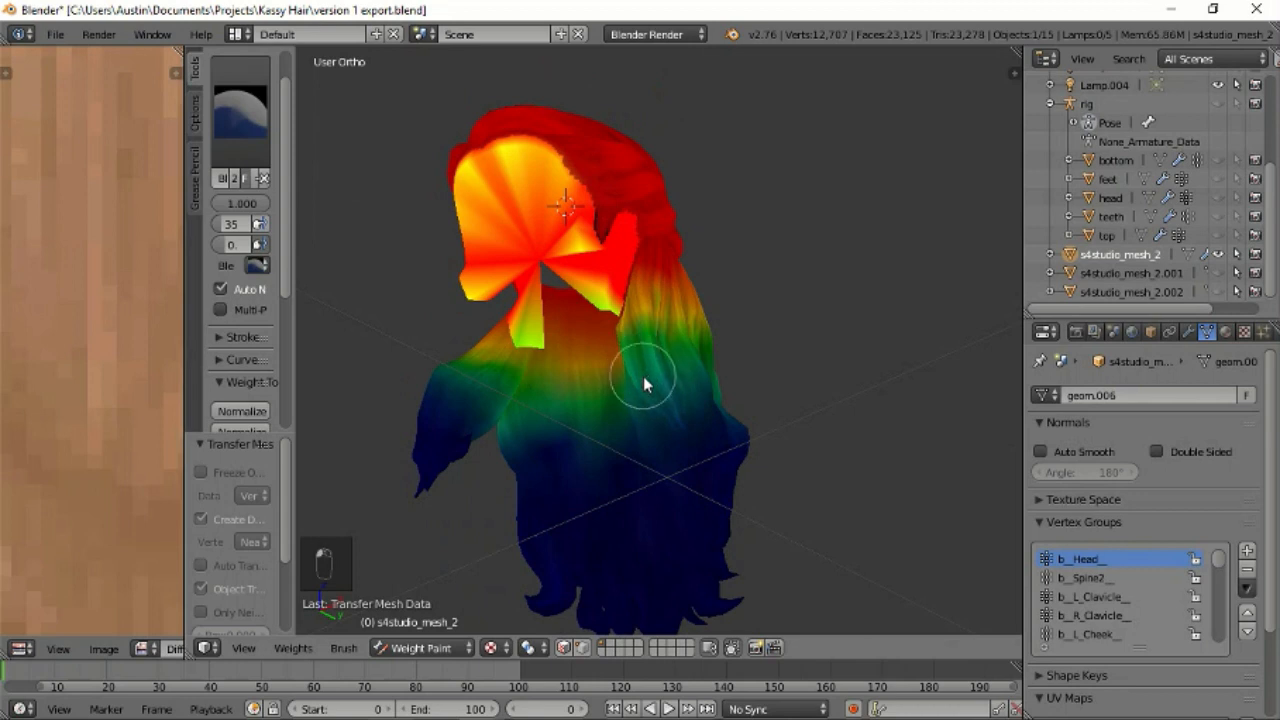
middle_drag(697, 371, 623, 432)
scroll(630, 420, up, 4)
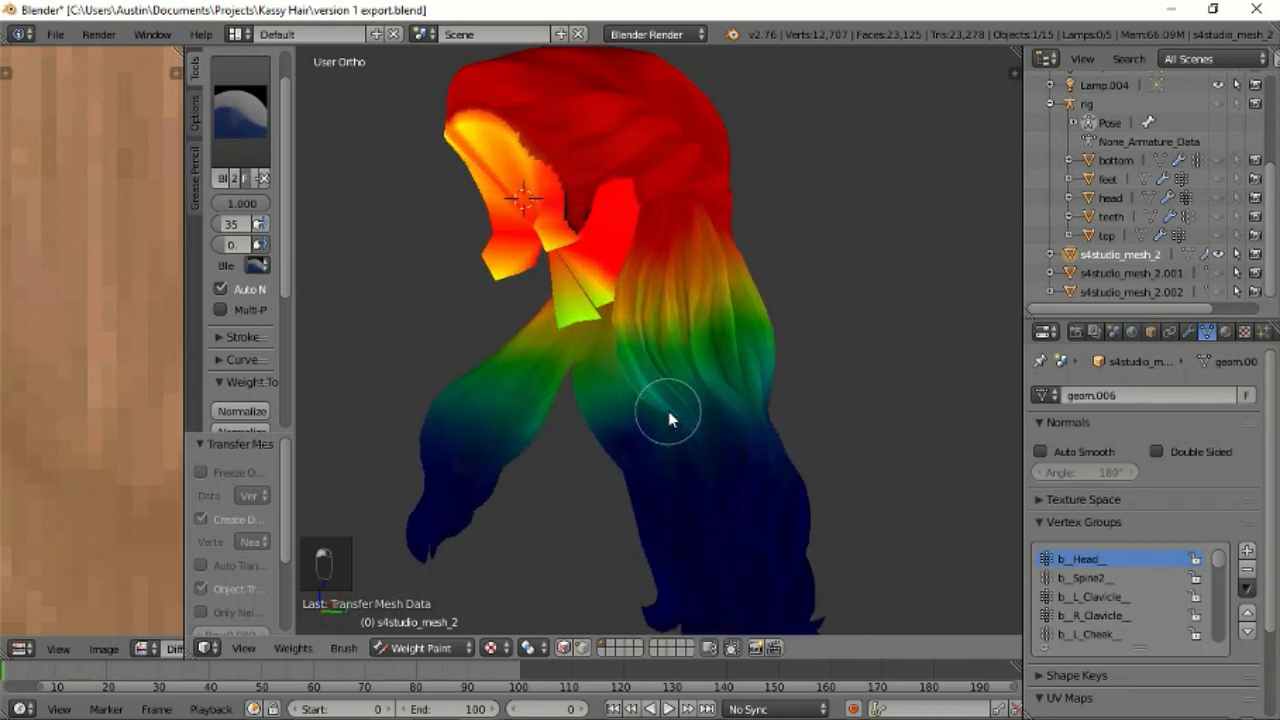
mouse_move(746, 421)
middle_down()
mouse_move(611, 431)
mouse_move(742, 419)
mouse_move(776, 458)
mouse_move(718, 438)
mouse_move(756, 417)
mouse_move(701, 422)
mouse_move(715, 417)
middle_up()
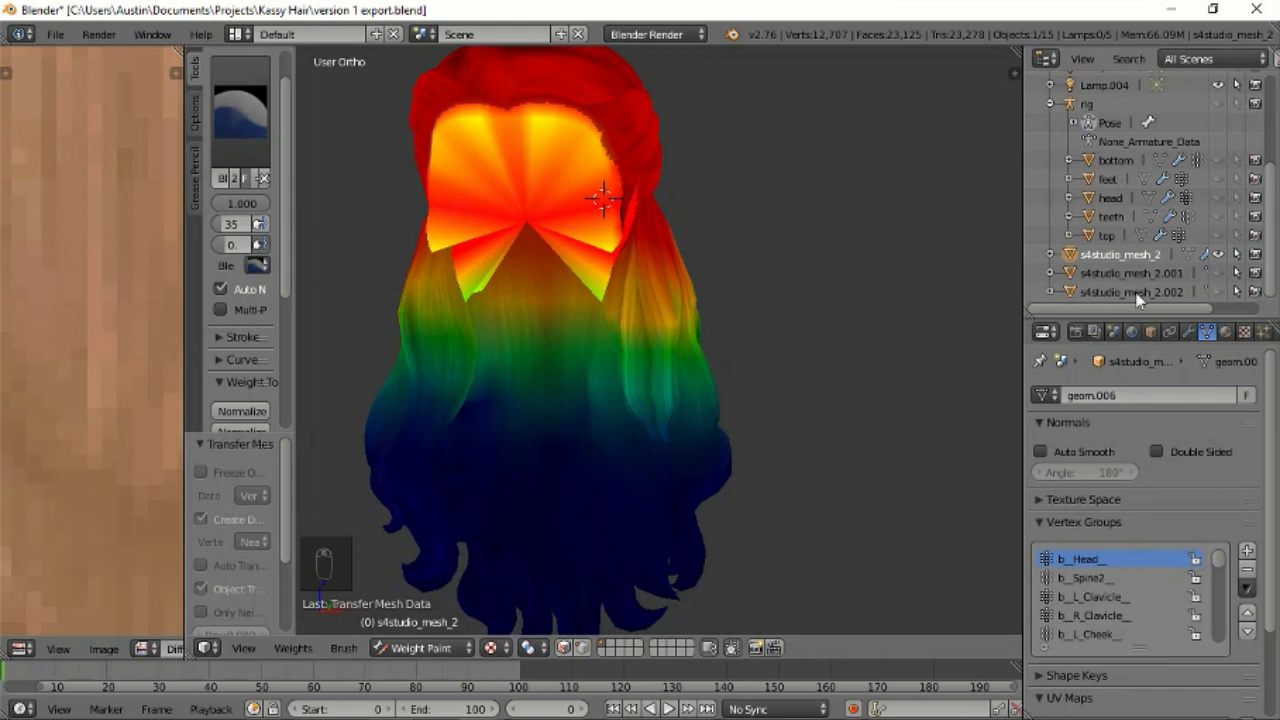
Unhide the rig's top, teeth, head, feet and bottom meshes, and collapse the rig's hierarchy.
click(1219, 232)
click(1218, 213)
click(1217, 196)
click(1217, 178)
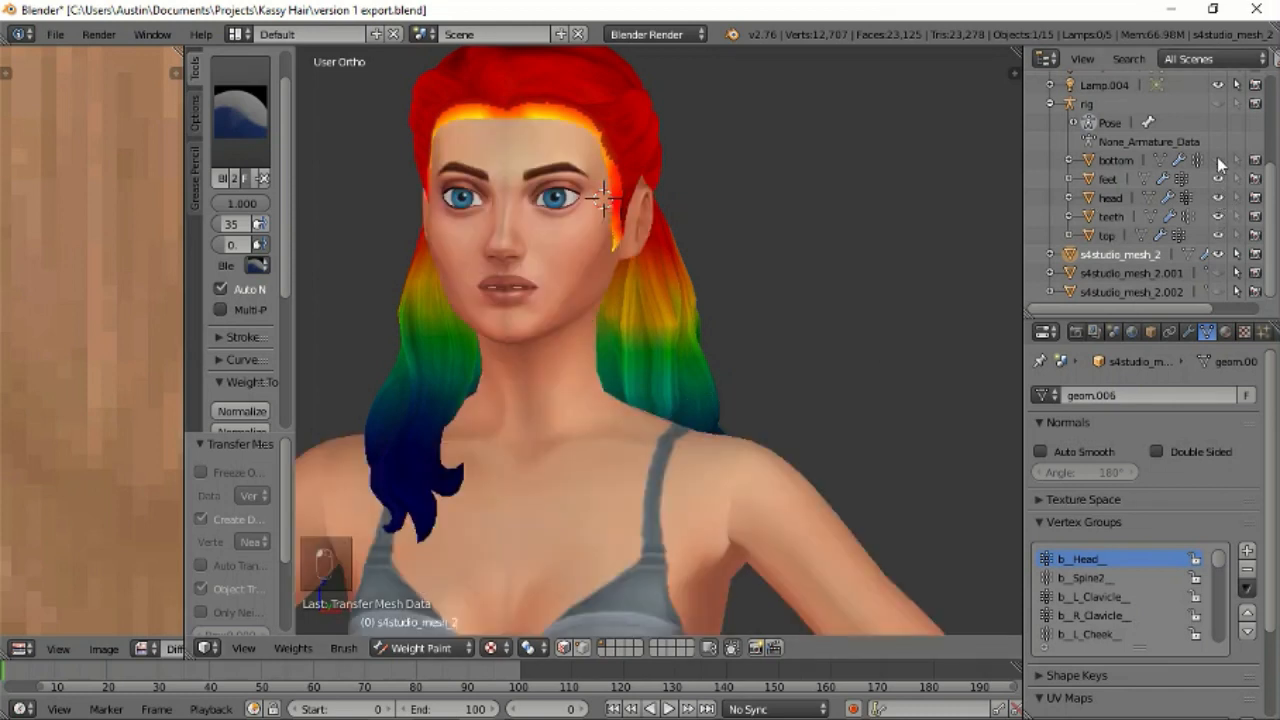
click(1049, 105)
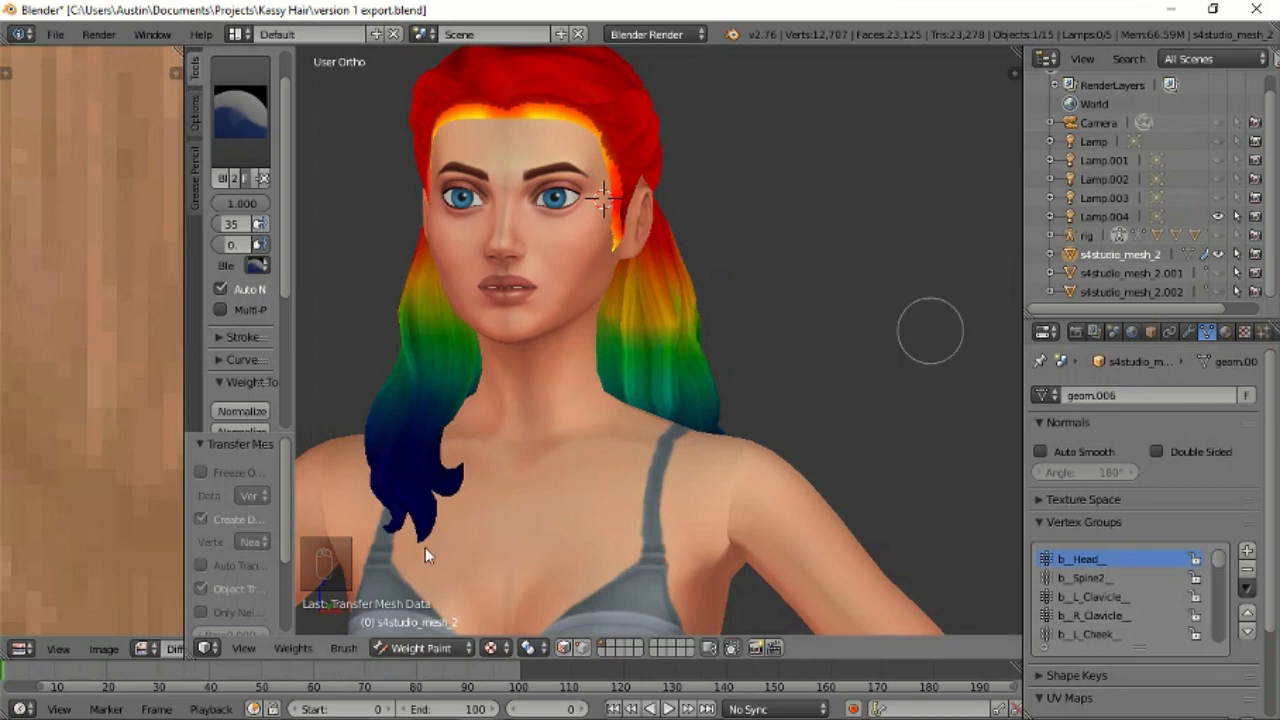
Take s4studio_mesh_2 out of Weight Paint into Object Mode and switch it to Vertex Paint mode.
click(428, 648)
click(449, 622)
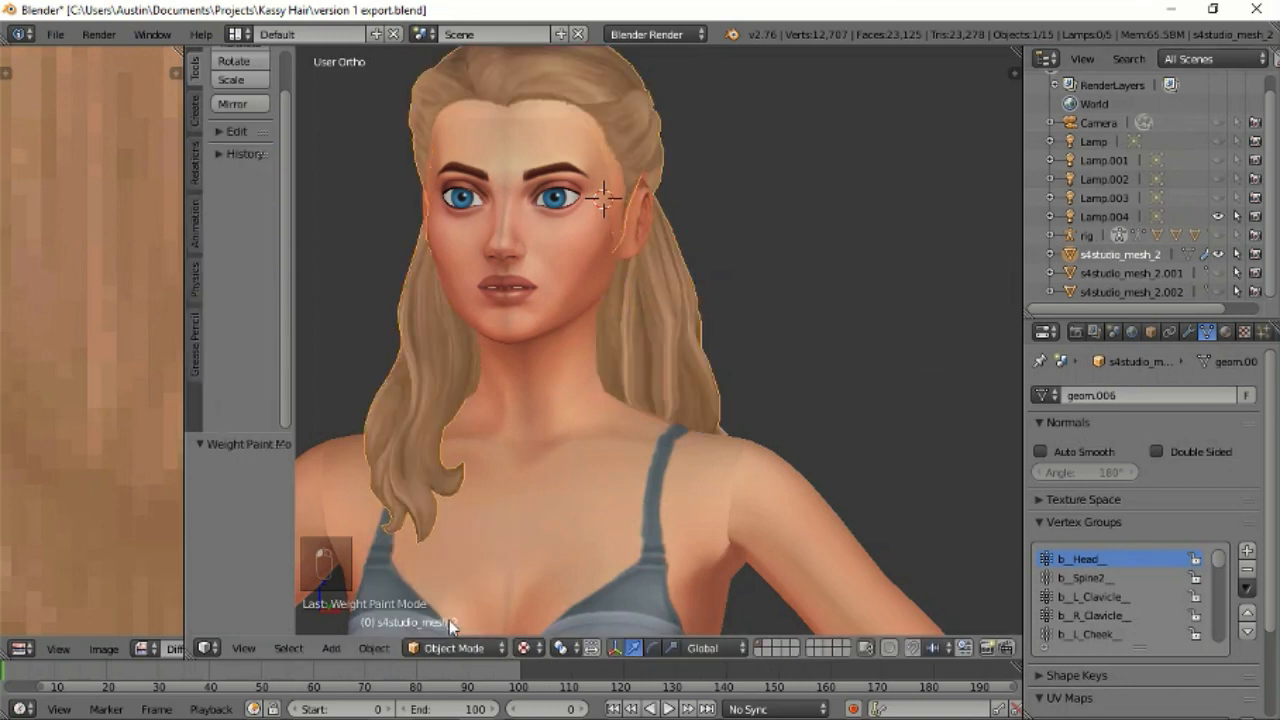
shift+middle_drag(634, 480, 685, 489)
shift+middle_drag(650, 392, 653, 424)
click(475, 649)
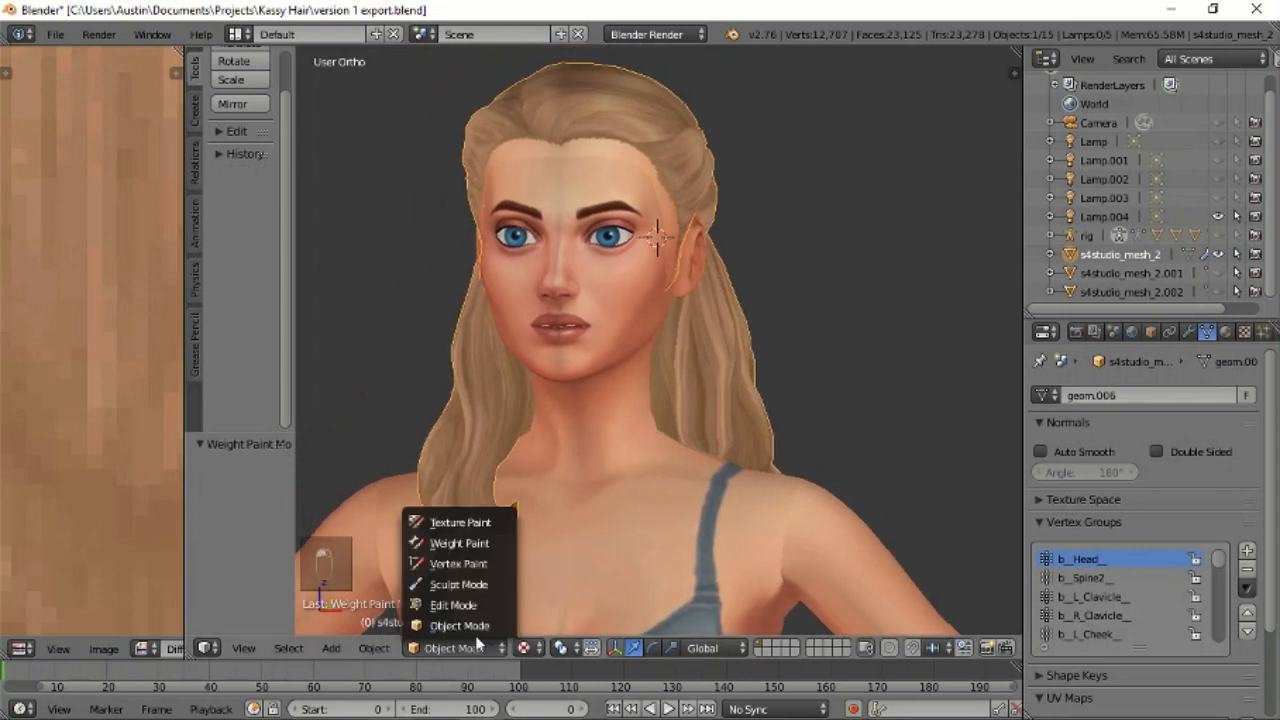
click(482, 563)
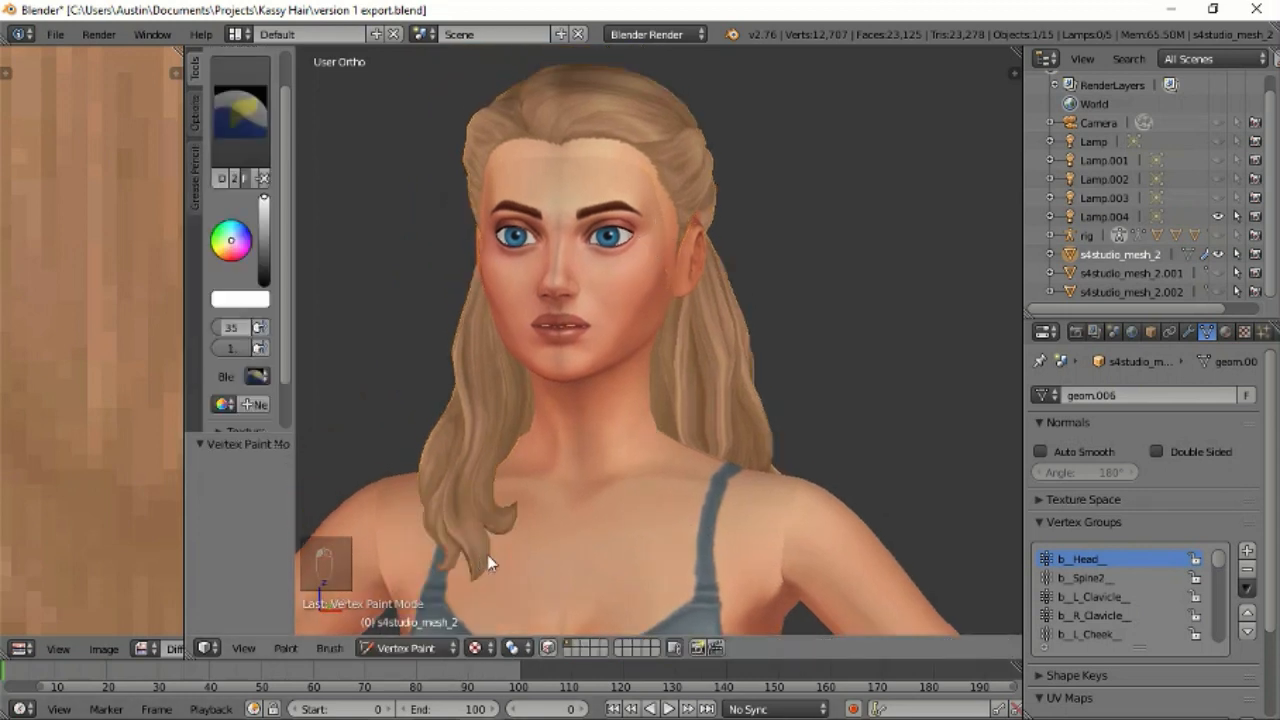
Expand the rig's hierarchy and hide its feet, head, teeth and top meshes to isolate the hair.
click(1049, 235)
scroll(1205, 244, down, 3)
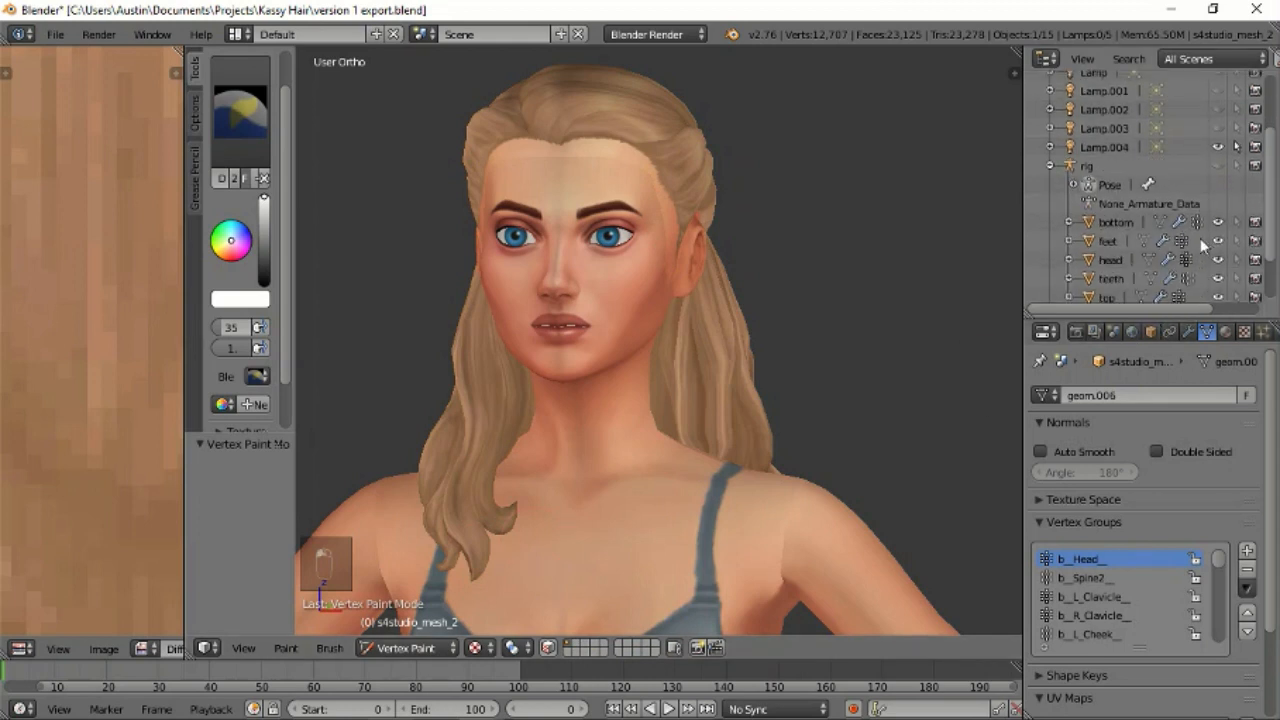
scroll(1200, 240, down, 3)
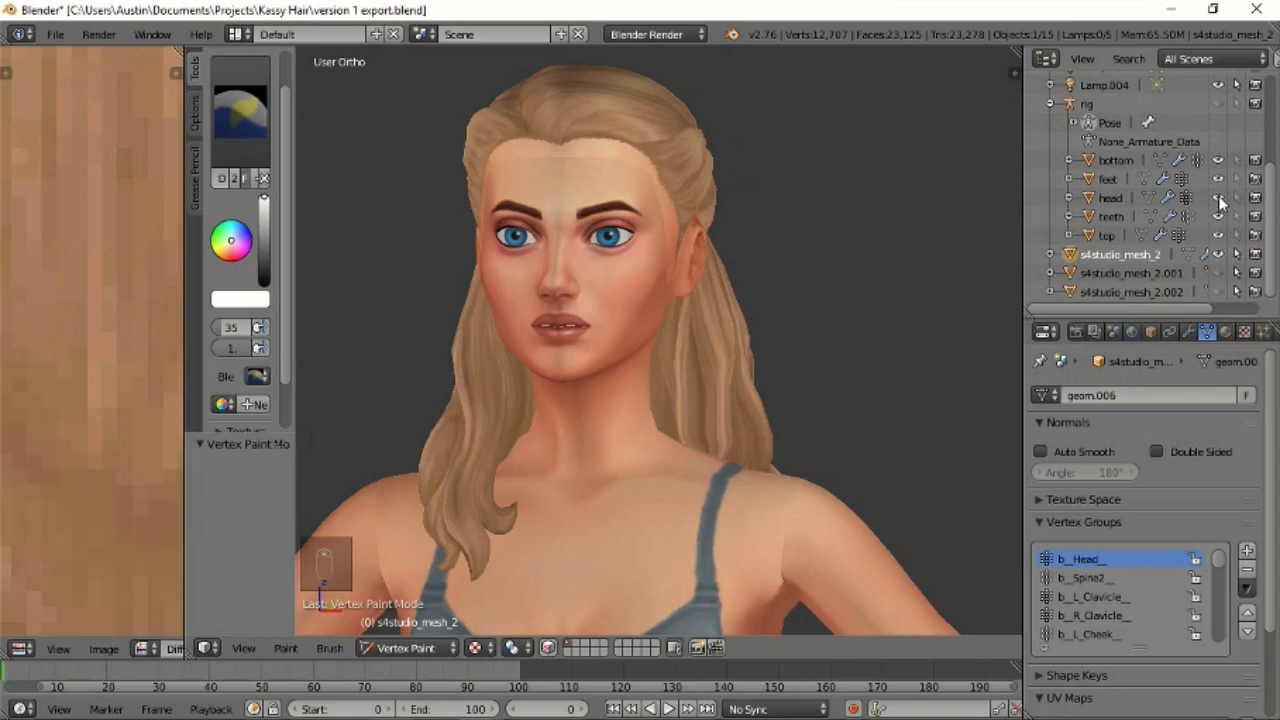
click(1218, 198)
click(1219, 217)
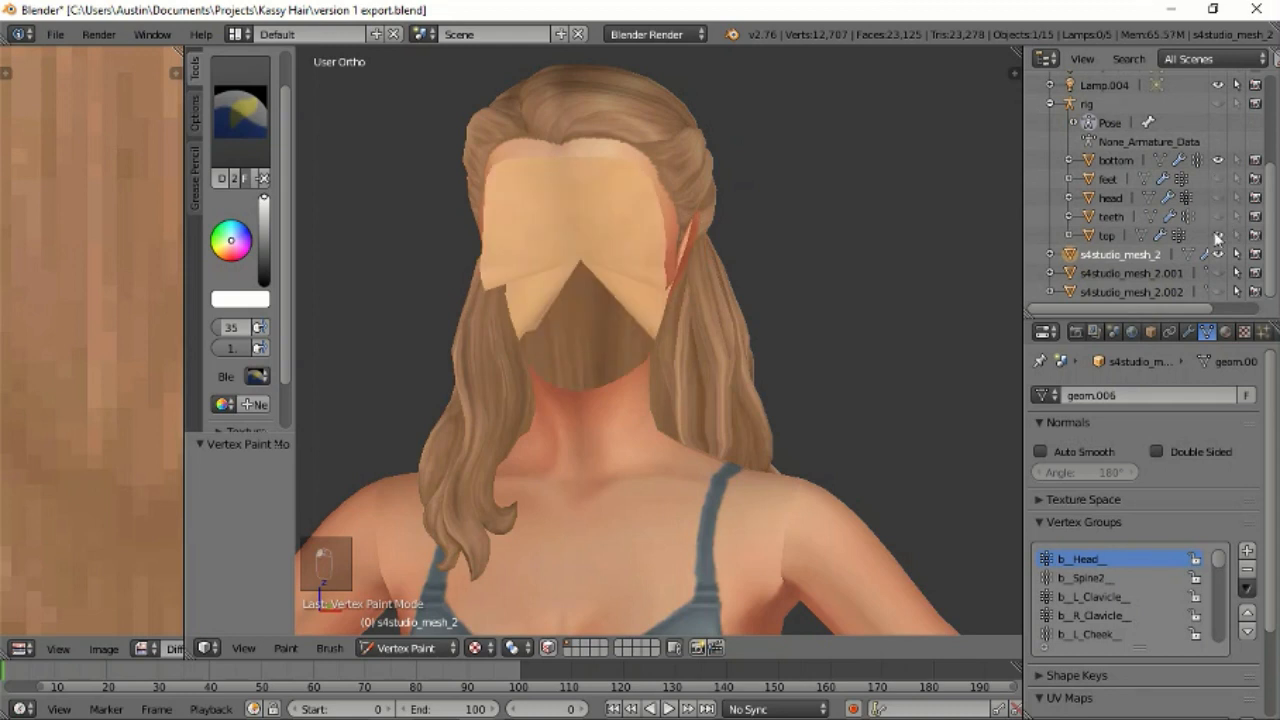
click(1218, 236)
Show the hair in wireframe shading and examine its vertex paint from the front and side, including up close in perspective view.
shift+scroll(975, 330, down, 2)
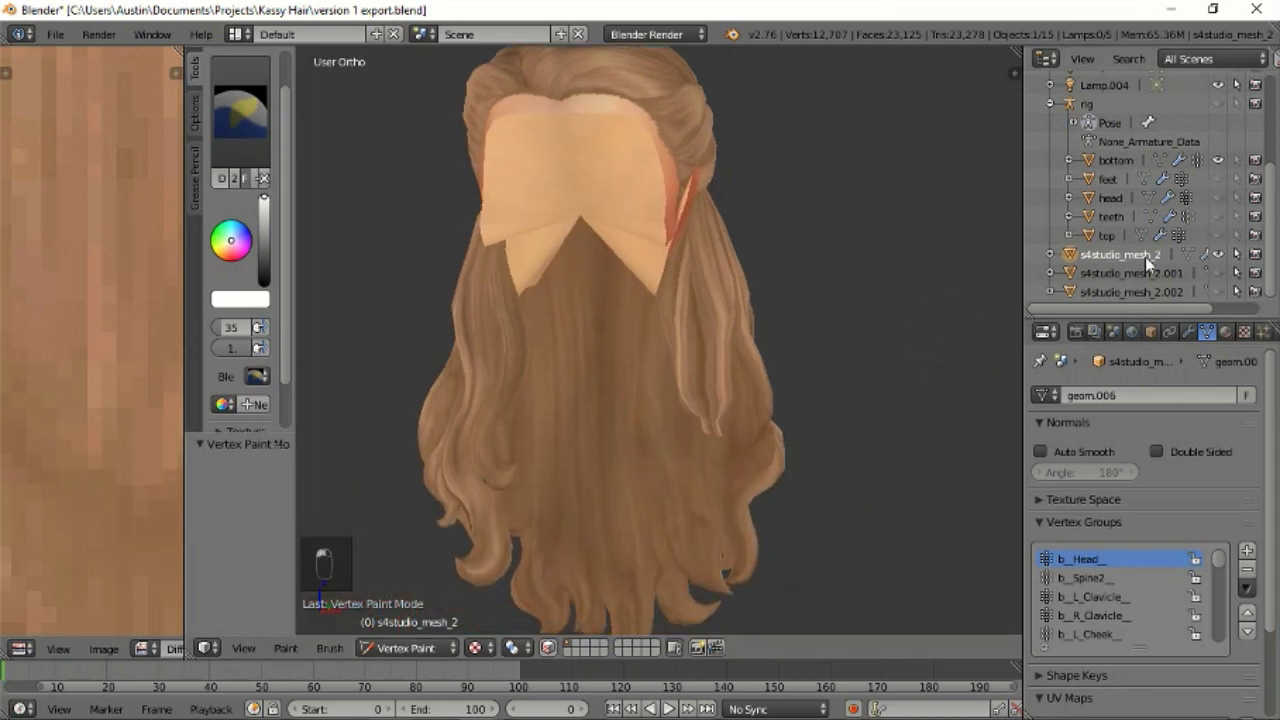
click(429, 648)
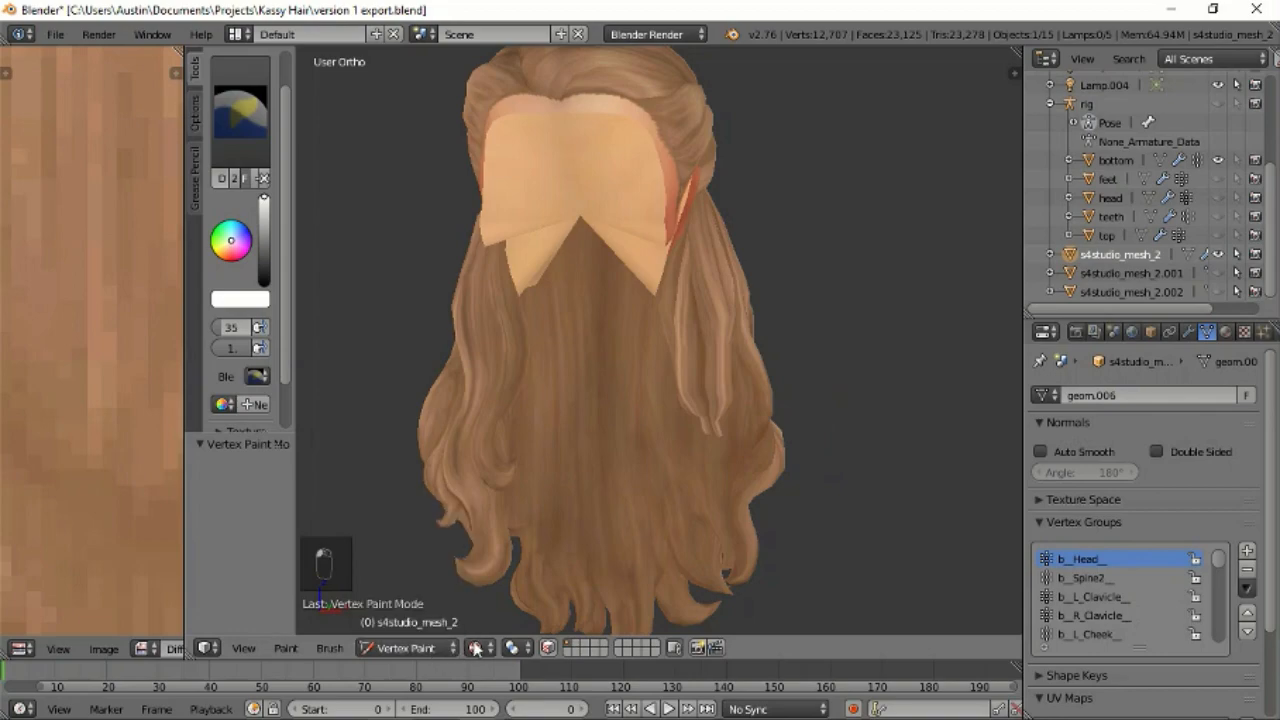
click(478, 648)
click(502, 605)
middle_drag(531, 571, 379, 437)
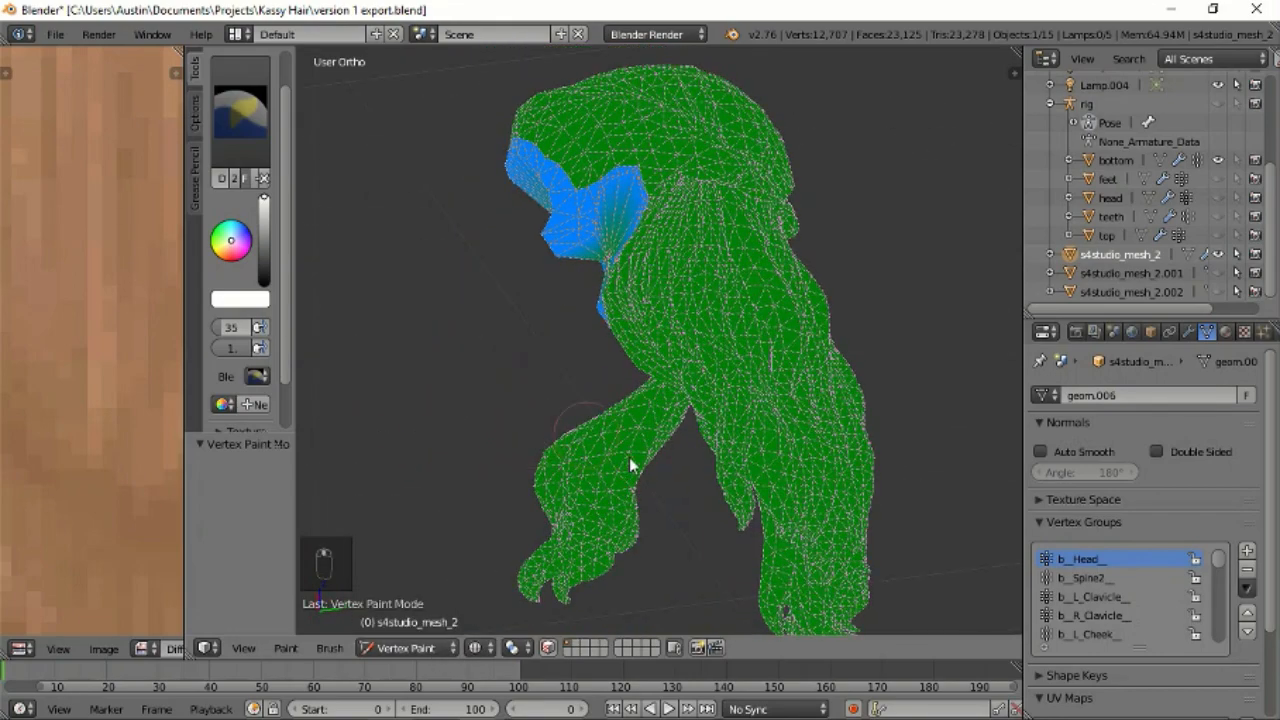
scroll(711, 489, up, 6)
key(KP_5)
middle_drag(773, 476, 320, 428)
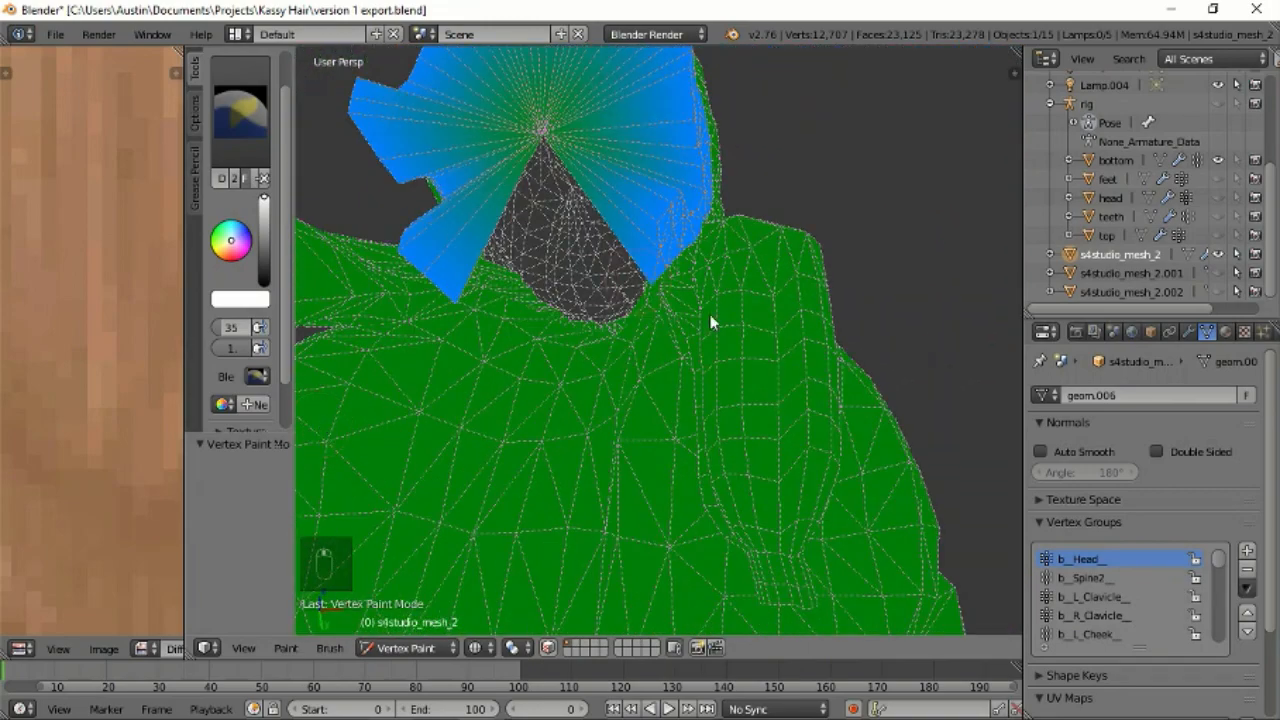
scroll(710, 322, down, 5)
middle_drag(723, 371, 763, 339)
key(KP_5)
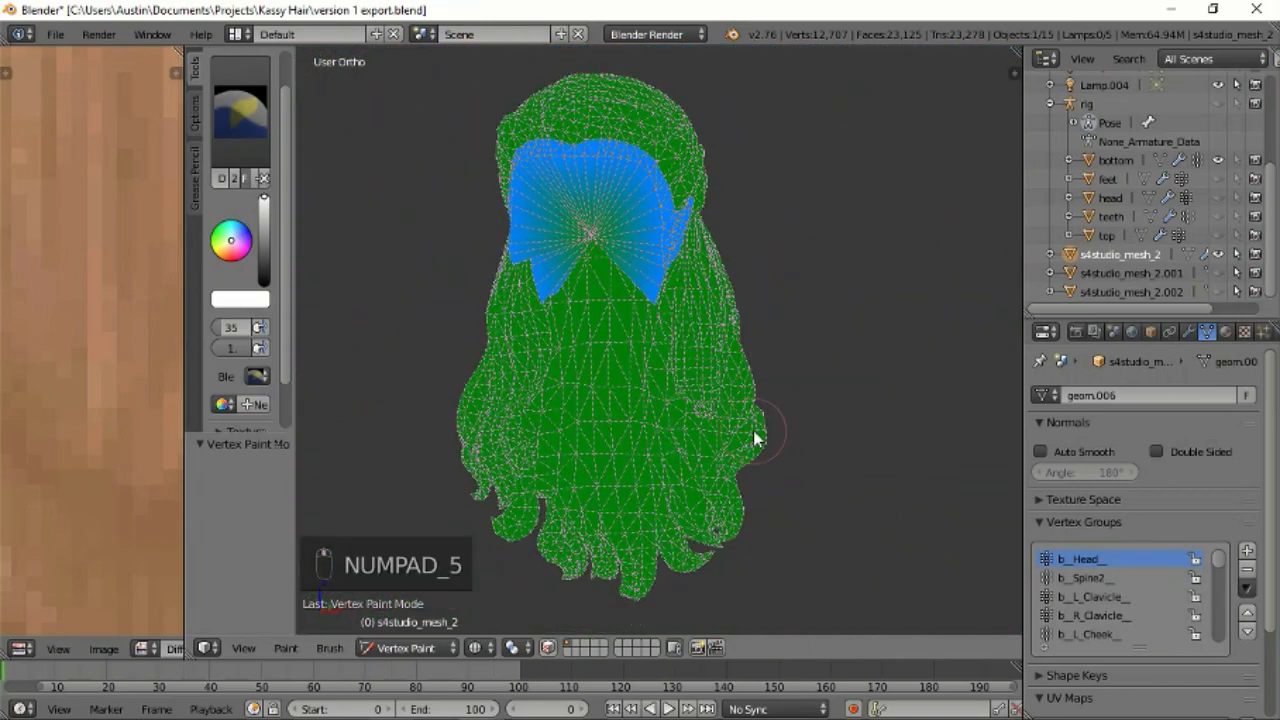
scroll(754, 436, down, 3)
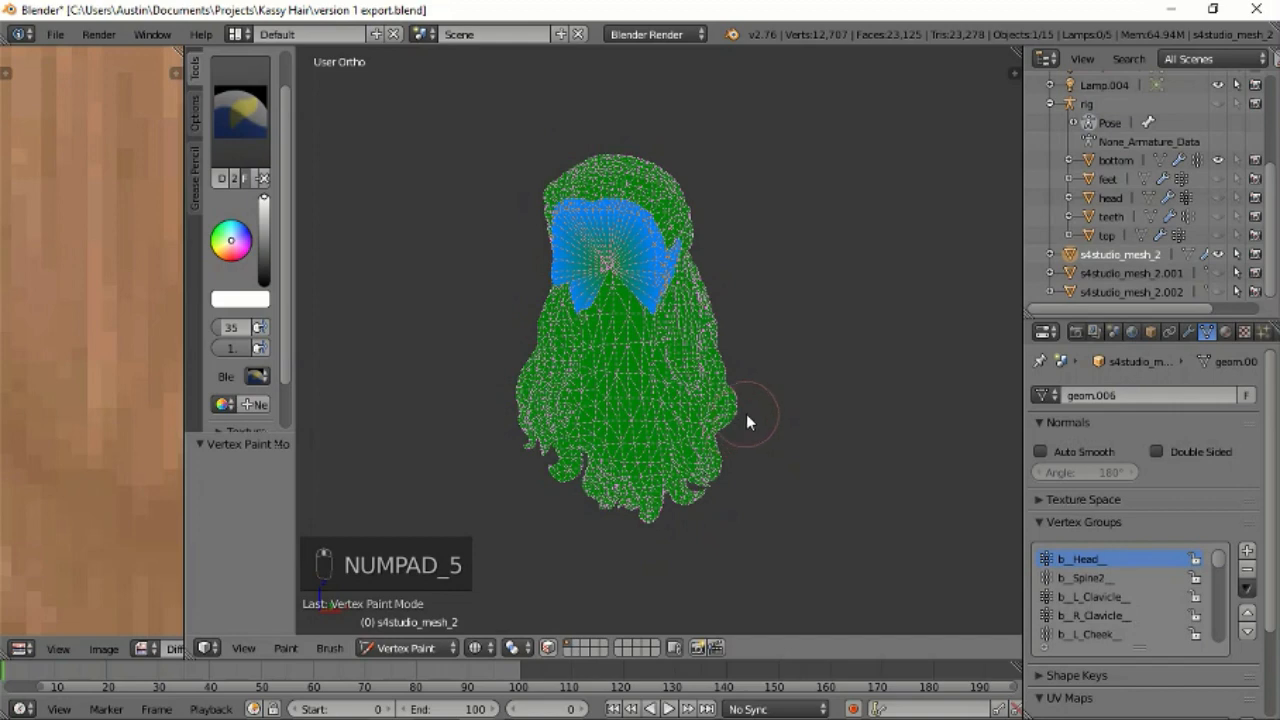
middle_drag(746, 420, 766, 400)
Return the viewport to Texture shading and switch s4studio_mesh_2 from Vertex Paint to Object Mode.
click(478, 652)
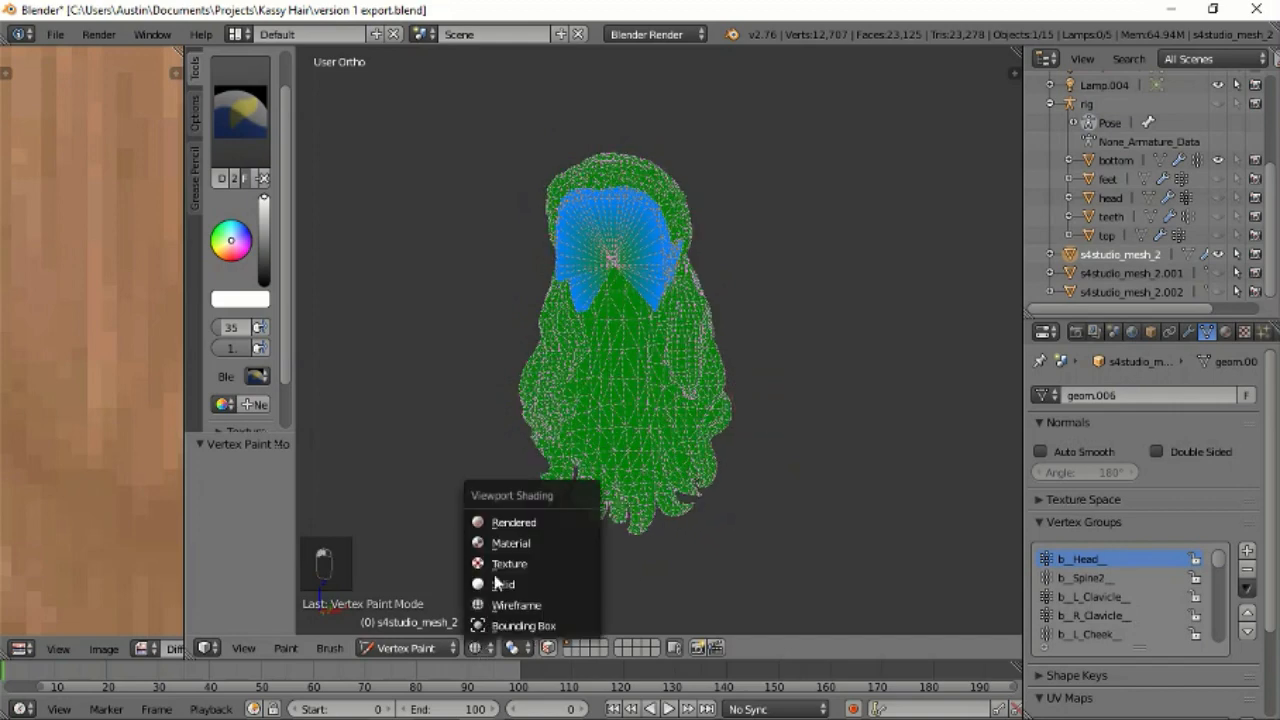
click(500, 563)
click(405, 648)
click(440, 626)
middle_drag(681, 316, 749, 355)
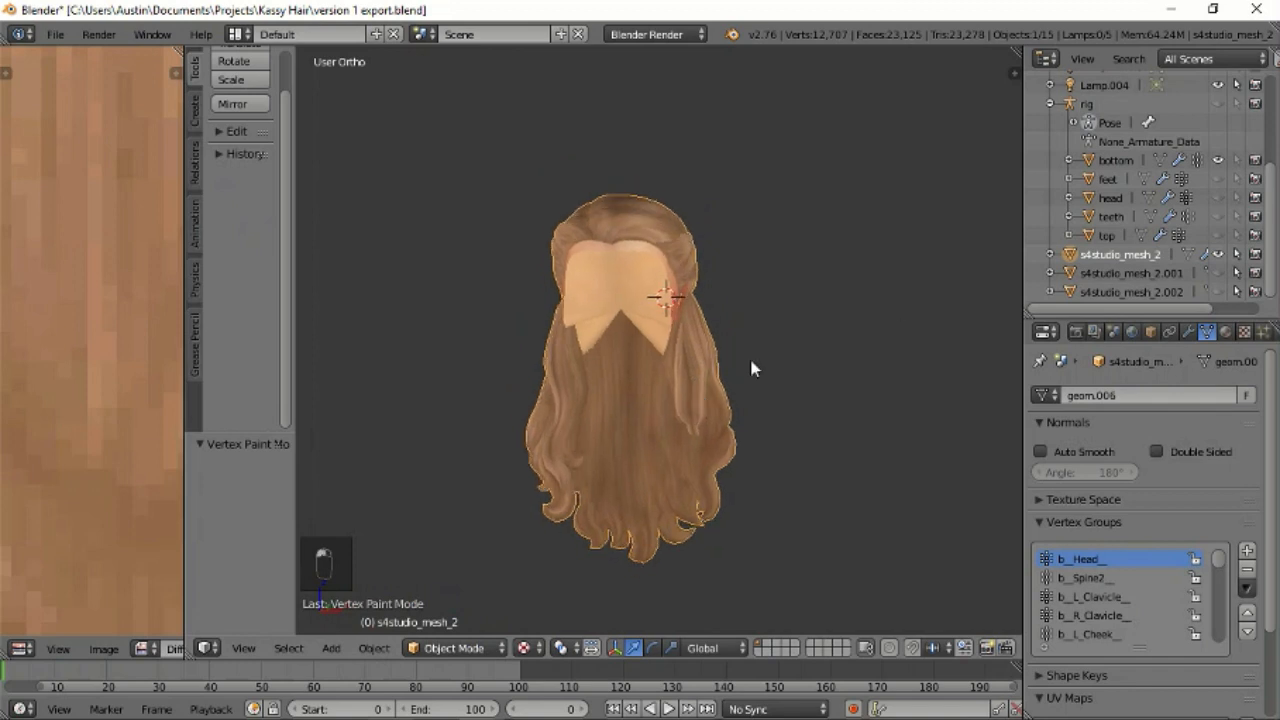
Unhide the rig's top, teeth, head and feet meshes and collapse the rig's hierarchy in the outliner.
click(1218, 235)
click(1218, 216)
click(1218, 197)
click(1218, 178)
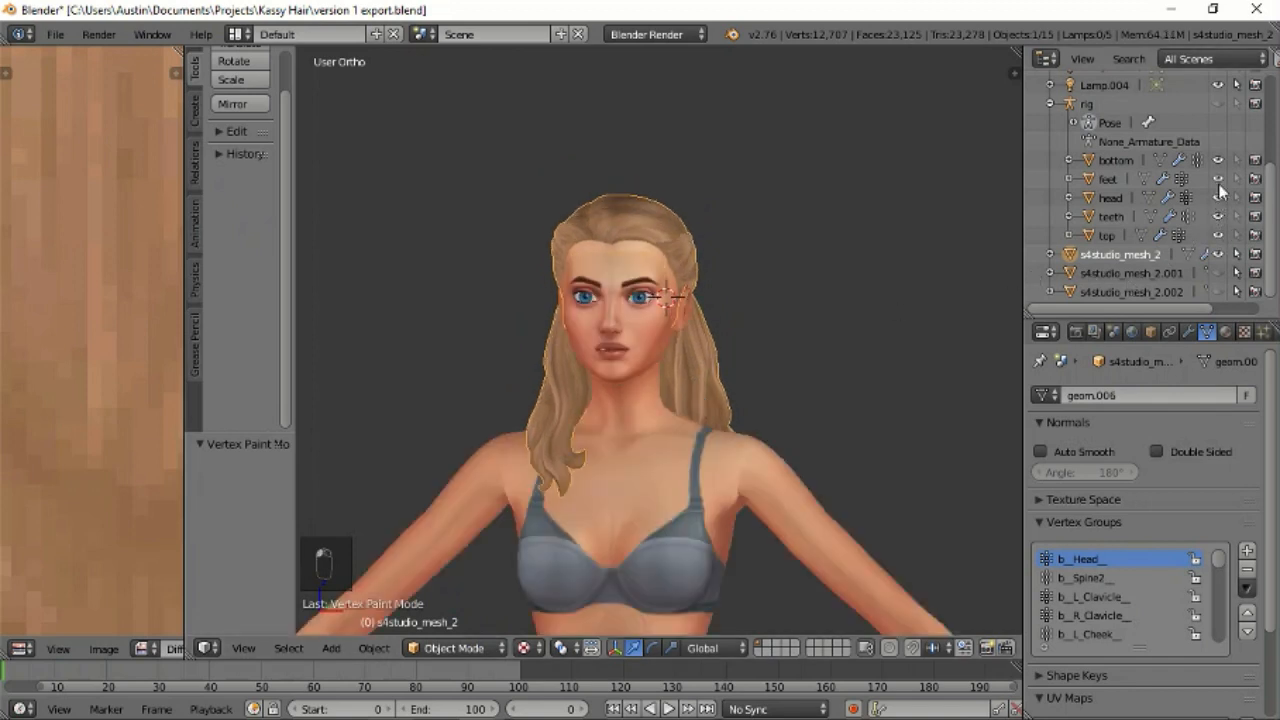
click(1049, 103)
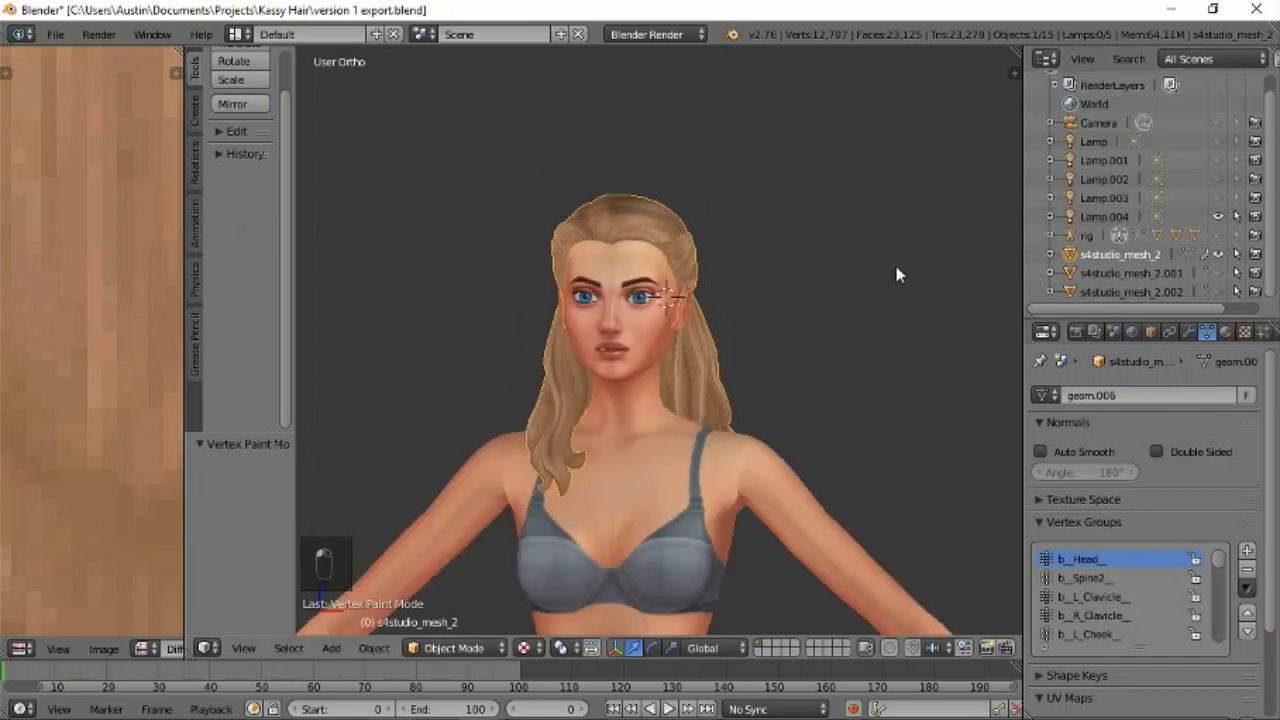